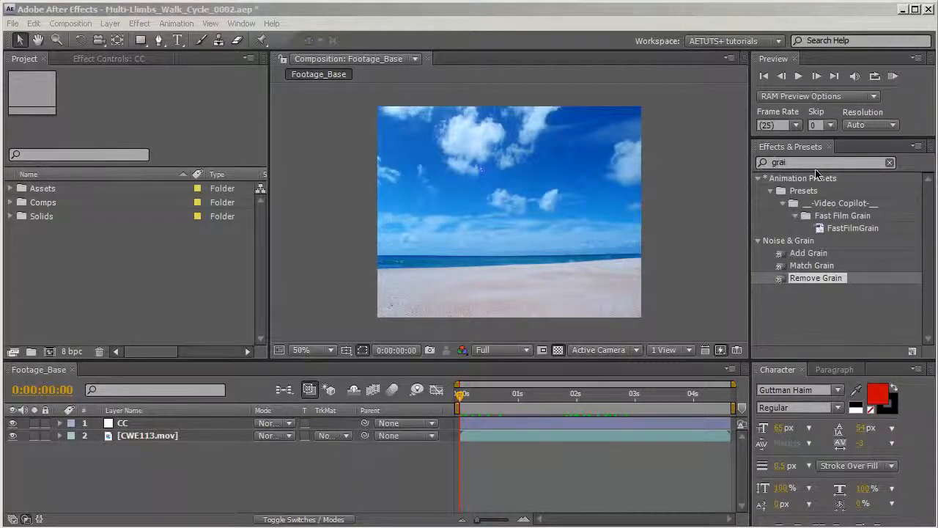
Create a new composition 500 px wide and 170 px high with the pixel aspect ratio set to Square Pixels.
{"action": "left_click", "coordinate": [118, 271]}
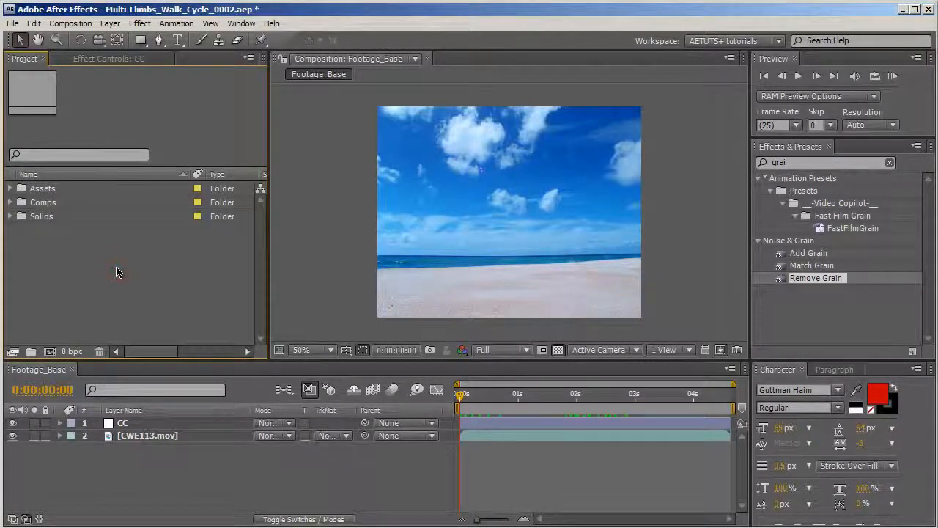
{"action": "key", "text": "ctrl+n"}
{"action": "left_click", "coordinate": [409, 313]}
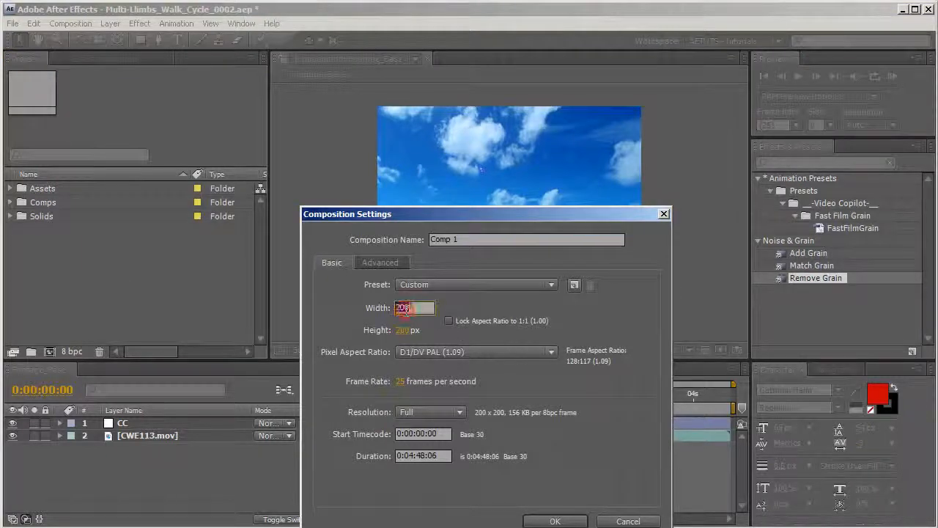
{"action": "type", "text": "500"}
{"action": "left_click", "coordinate": [411, 331]}
{"action": "type", "text": "170"}
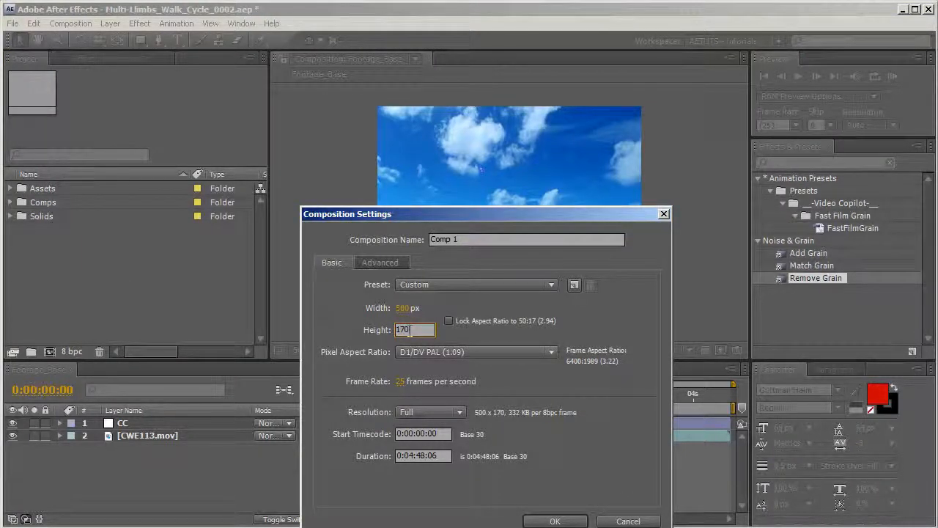
{"action": "left_click", "coordinate": [447, 351]}
{"action": "left_click", "coordinate": [460, 367]}
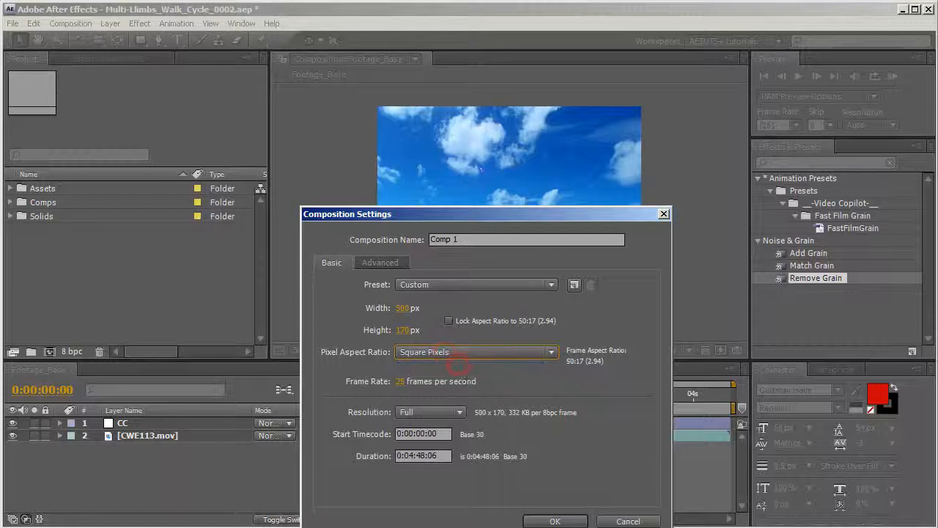
{"action": "left_click", "coordinate": [543, 522]}
Rename the new composition as Crab and move it into the Comps folder.
{"action": "left_click", "coordinate": [52, 215]}
{"action": "left_click", "coordinate": [58, 203]}
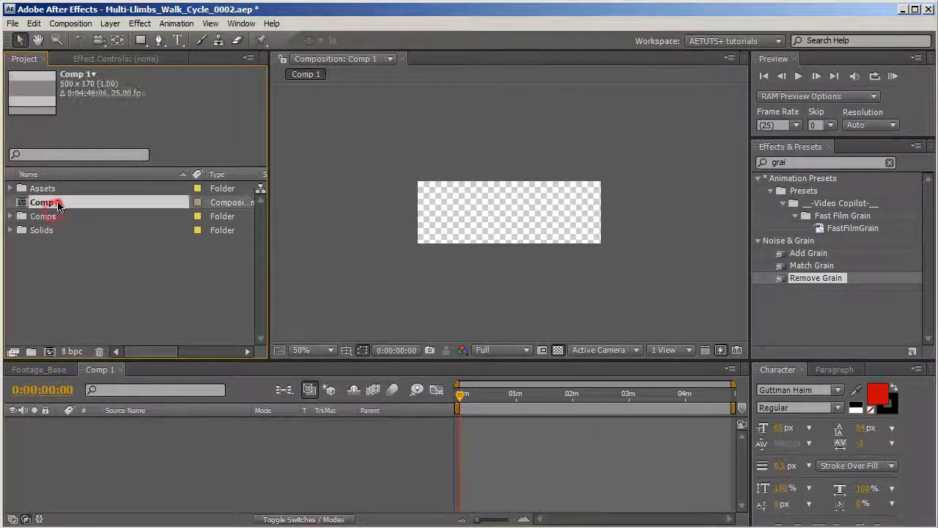
{"action": "key", "text": "Return"}
{"action": "type", "text": "Crab"}
{"action": "key", "text": "Return"}
{"action": "left_click_drag", "start_coordinate": [41, 216], "coordinate": [48, 209]}
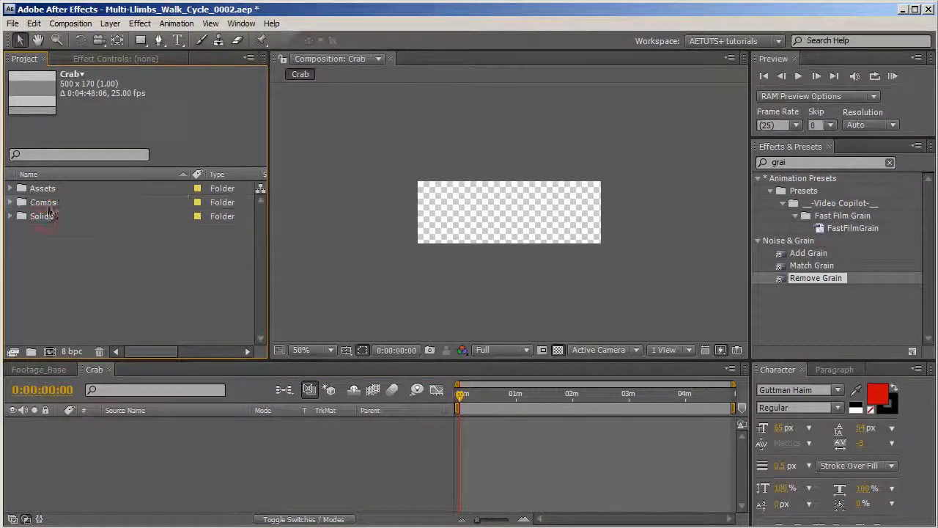
Add Body/Crab.psd, Claw/Crab.psd and Leg/Crab.psd from the Stills Crab folder to the Crab composition.
{"action": "left_click", "coordinate": [9, 188]}
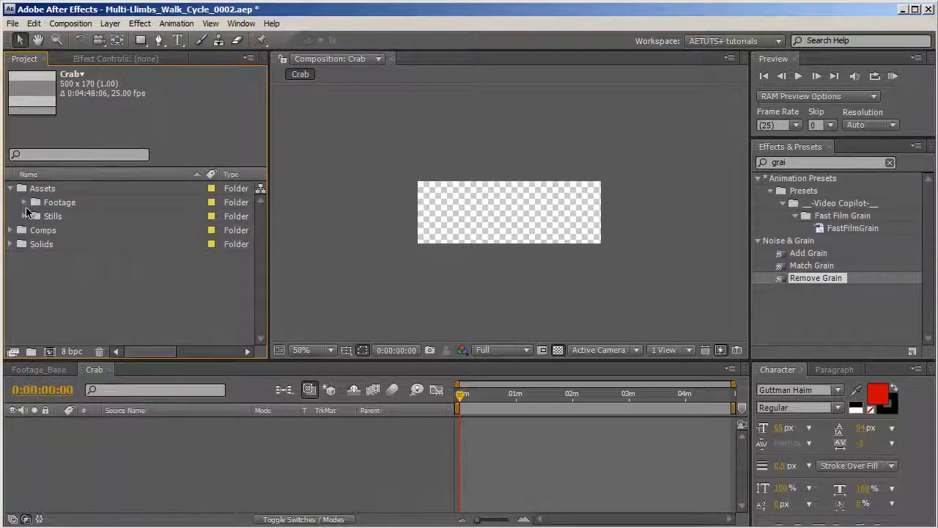
{"action": "left_click", "coordinate": [24, 217]}
{"action": "left_click", "coordinate": [38, 230]}
{"action": "left_click", "coordinate": [91, 244]}
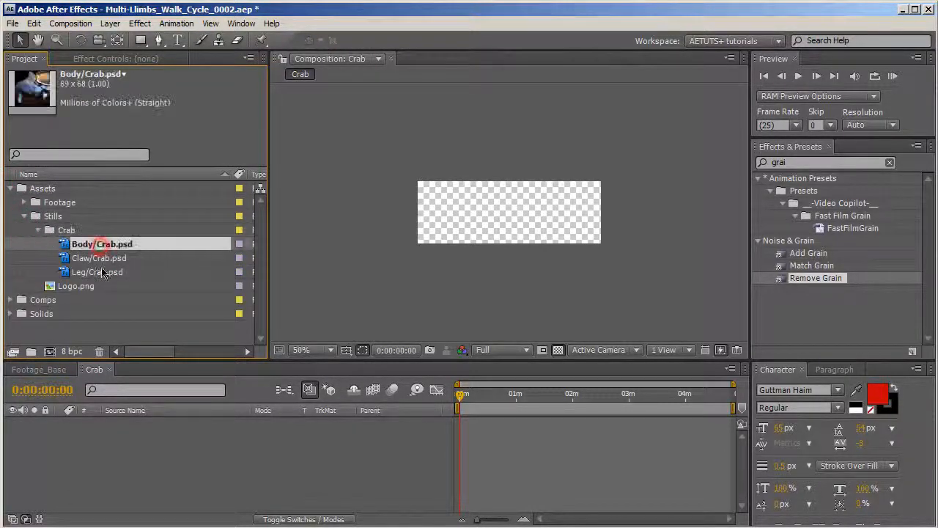
{"action": "left_click", "coordinate": [99, 271], "text": "shift"}
{"action": "left_click_drag", "start_coordinate": [99, 272], "coordinate": [167, 421]}
{"action": "scroll", "coordinate": [480, 260], "scroll_direction": "up", "scroll_amount": 4}
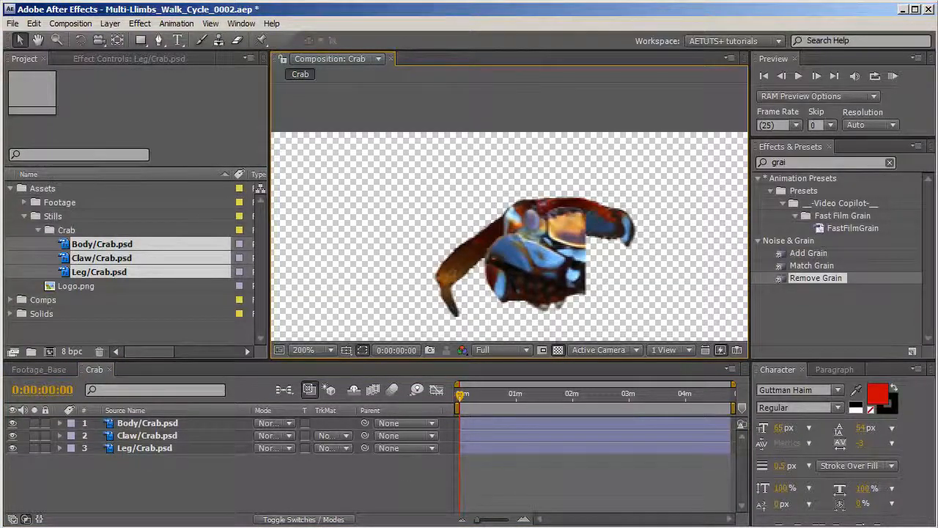
Switch to Photoshop and examine the source crab photo and the separate Leg, Claw and Body layers of Crab.psd.
{"action": "key", "text": "alt+Tab"}
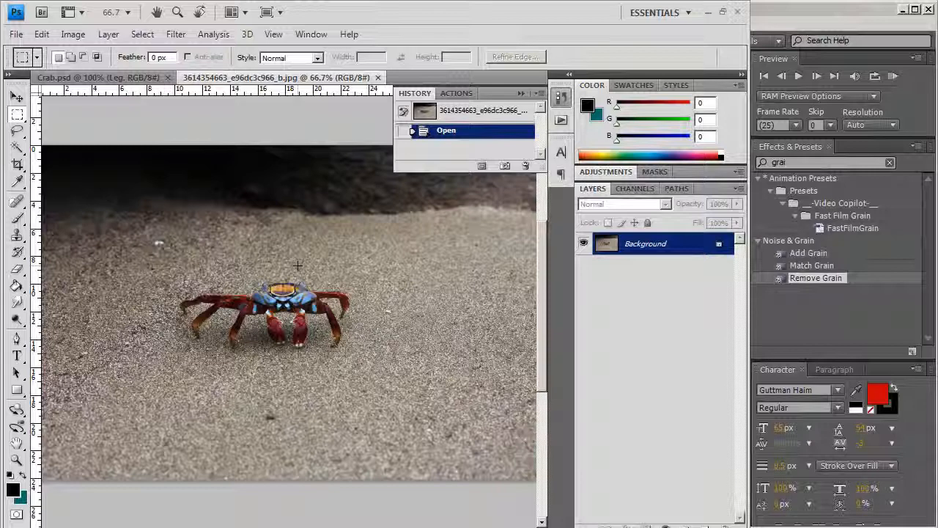
{"action": "key", "text": "v"}
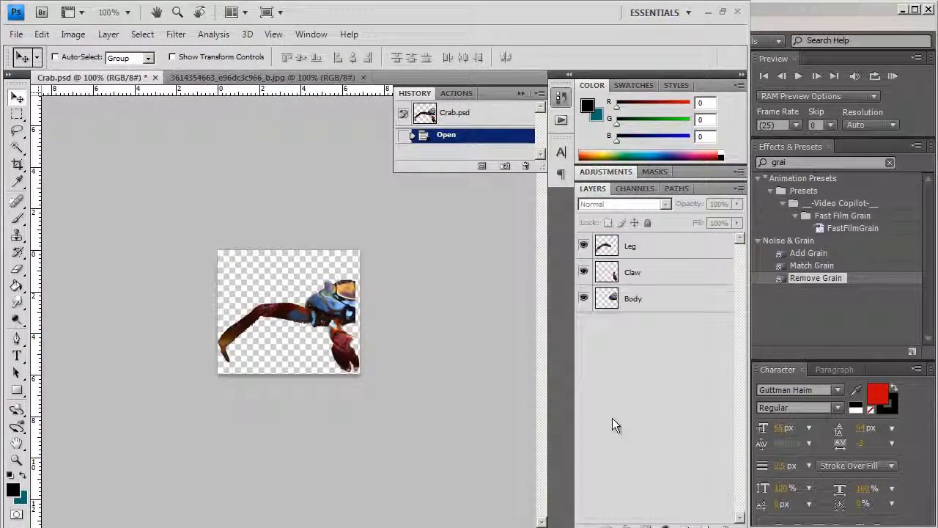
{"action": "left_click", "coordinate": [583, 270]}
{"action": "left_click", "coordinate": [582, 246]}
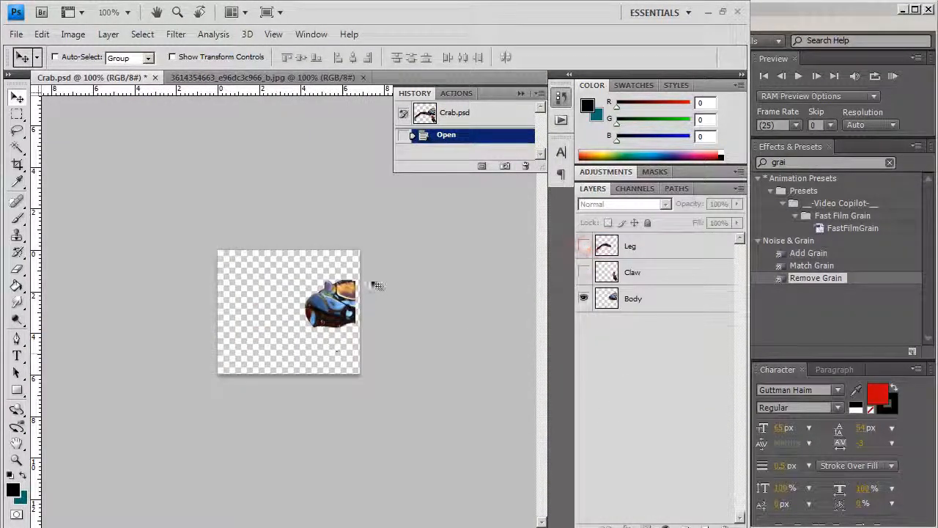
{"action": "left_click", "coordinate": [583, 272]}
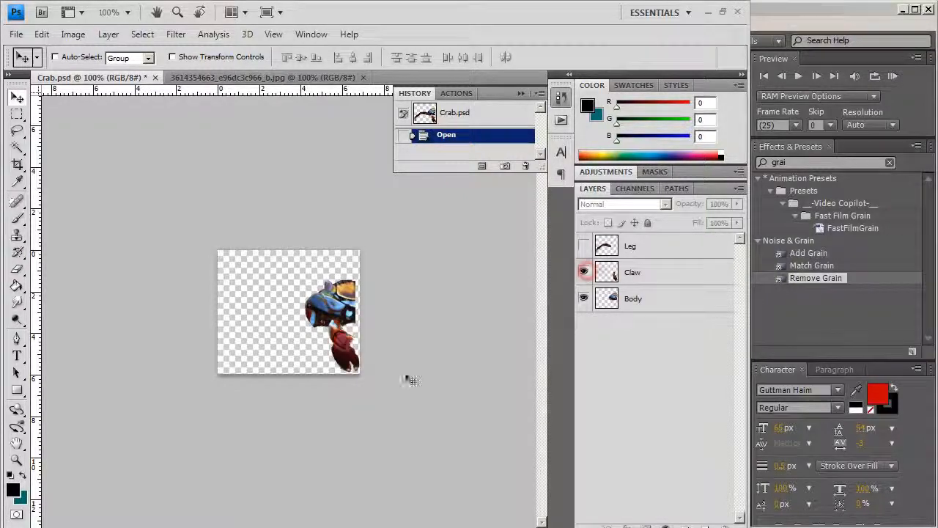
{"action": "left_click", "coordinate": [584, 247]}
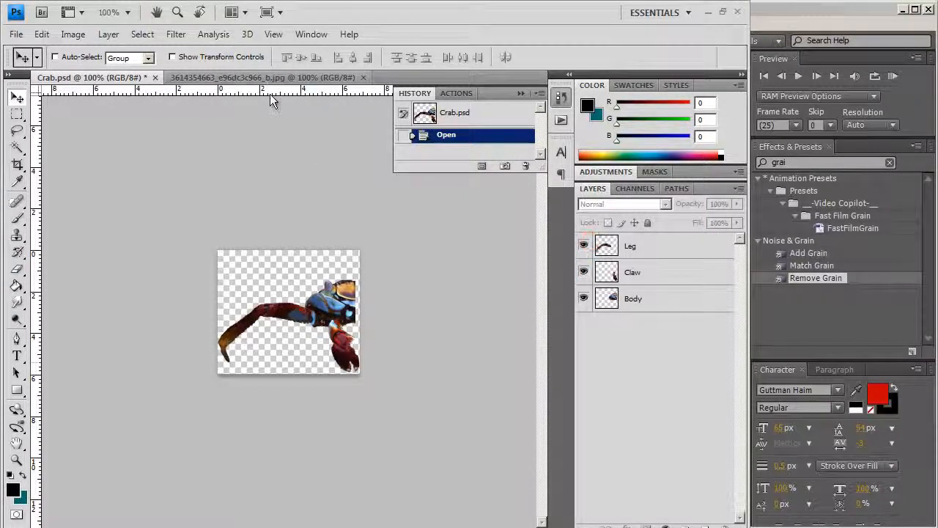
{"action": "left_click", "coordinate": [242, 78]}
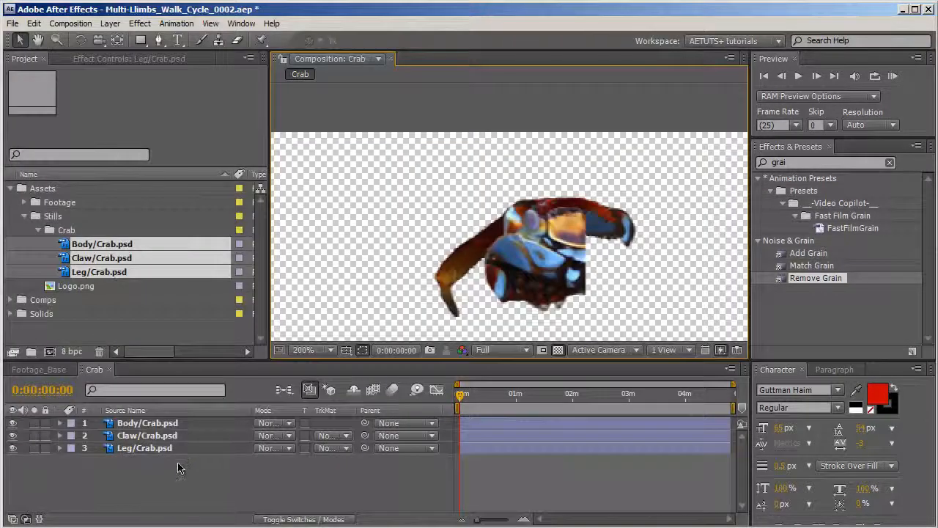
In After Effects, place the body layer beneath the claw and leg layers, and position the leg and claw against the body.
{"action": "left_click", "coordinate": [153, 460]}
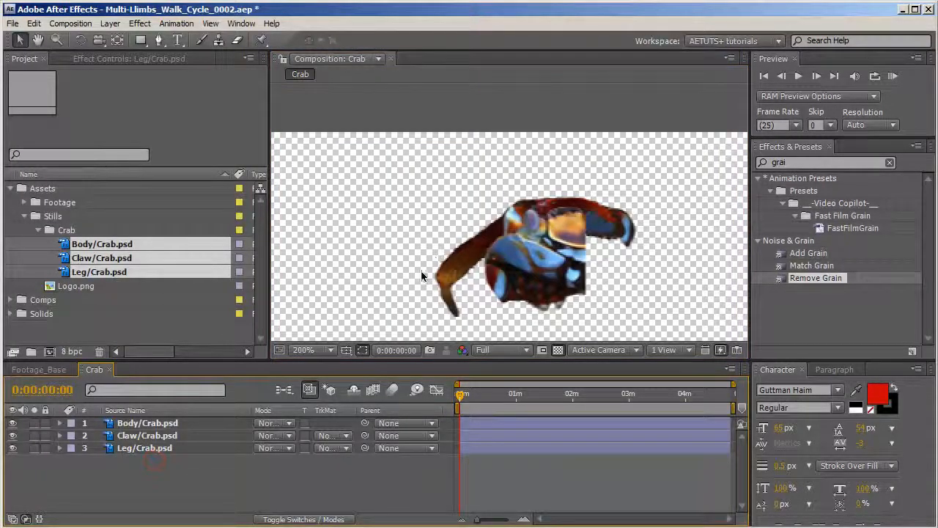
{"action": "left_click_drag", "start_coordinate": [167, 423], "coordinate": [166, 479]}
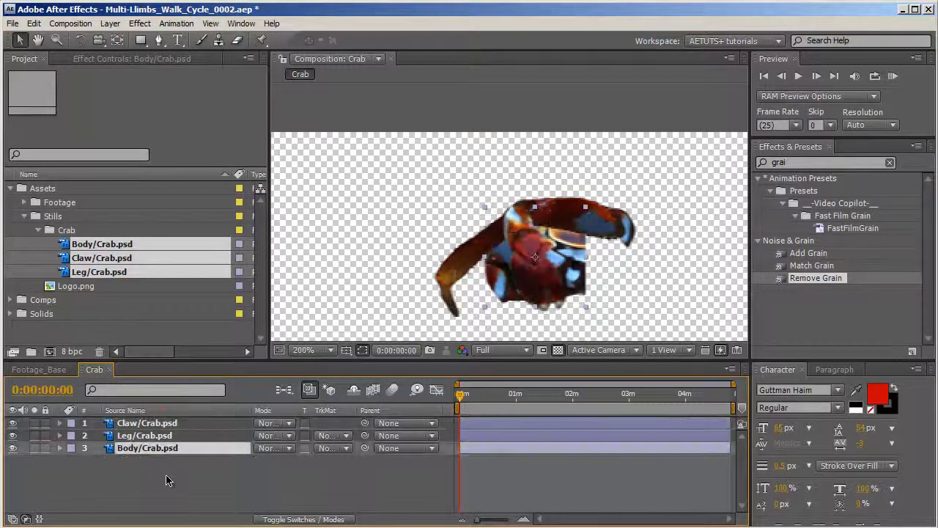
{"action": "left_click", "coordinate": [167, 435]}
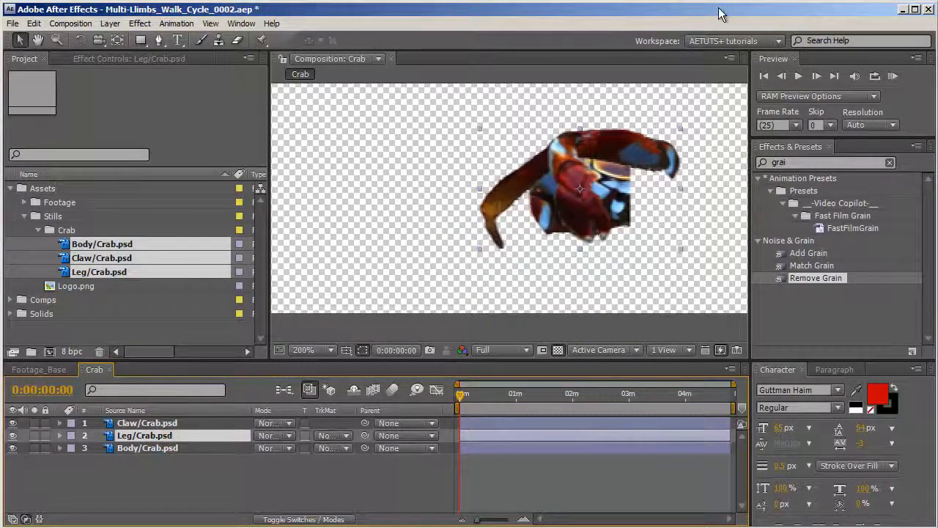
{"action": "left_click_drag", "start_coordinate": [631, 153], "coordinate": [496, 206]}
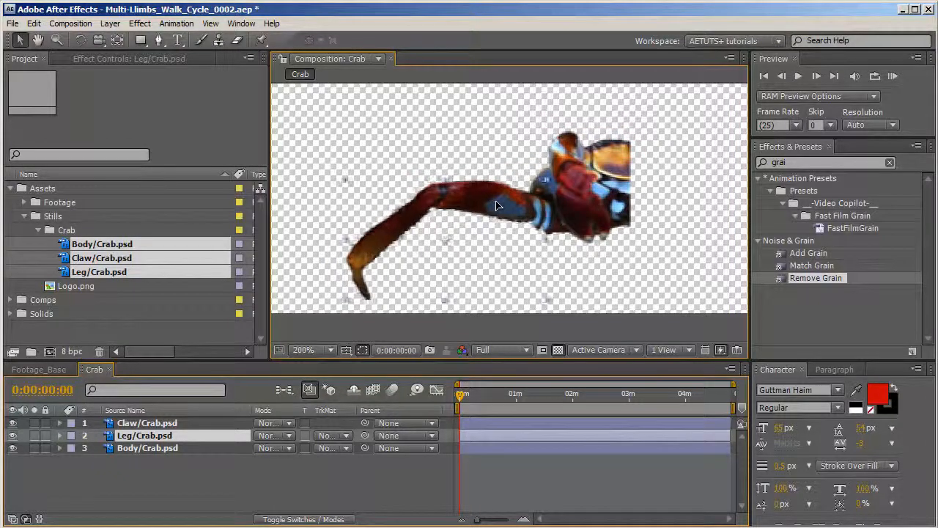
{"action": "left_click", "coordinate": [146, 422]}
{"action": "left_click_drag", "start_coordinate": [588, 183], "coordinate": [601, 199]}
{"action": "left_click", "coordinate": [141, 448], "text": "shift"}
{"action": "scroll", "coordinate": [601, 199], "scroll_direction": "down", "scroll_amount": 1}
Rename the body layer as Body_01.
{"action": "left_click", "coordinate": [152, 447]}
{"action": "key", "text": "Return"}
{"action": "left_click_drag", "start_coordinate": [183, 448], "coordinate": [143, 450]}
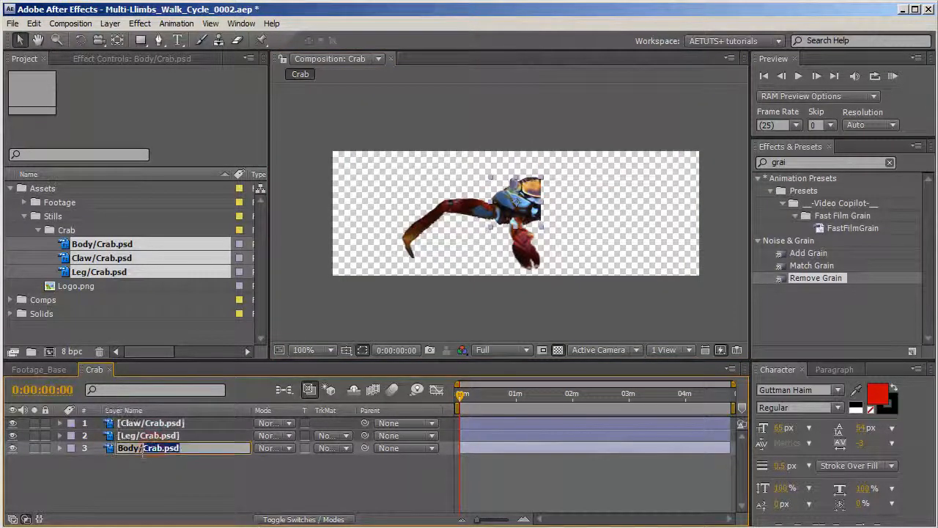
{"action": "key", "text": "BackSpace"}
{"action": "type", "text": "_01"}
{"action": "key", "text": "Return"}
{"action": "left_click", "coordinate": [185, 469]}
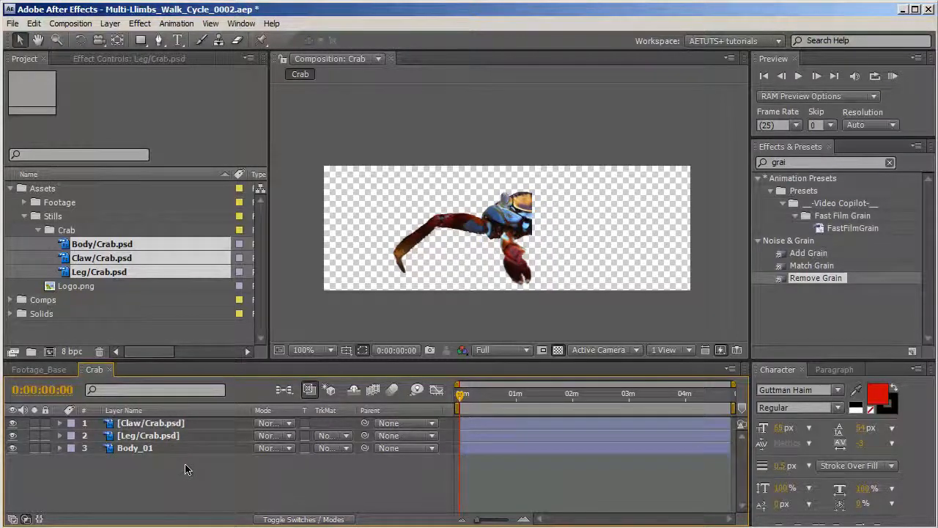
Rename the leg layer as L_Leg_01.
{"action": "left_click", "coordinate": [176, 435]}
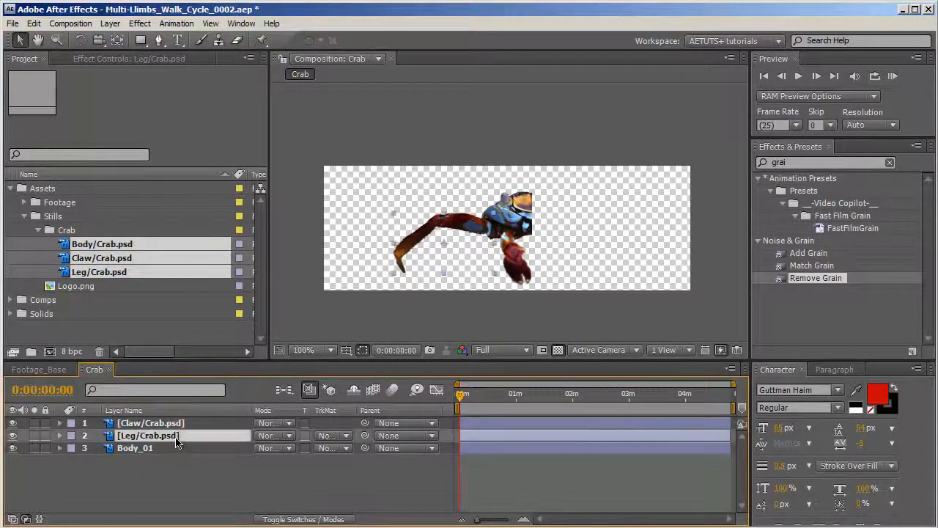
{"action": "key", "text": "Return"}
{"action": "left_click_drag", "start_coordinate": [180, 435], "coordinate": [117, 447]}
{"action": "type", "text": "J_Leg"}
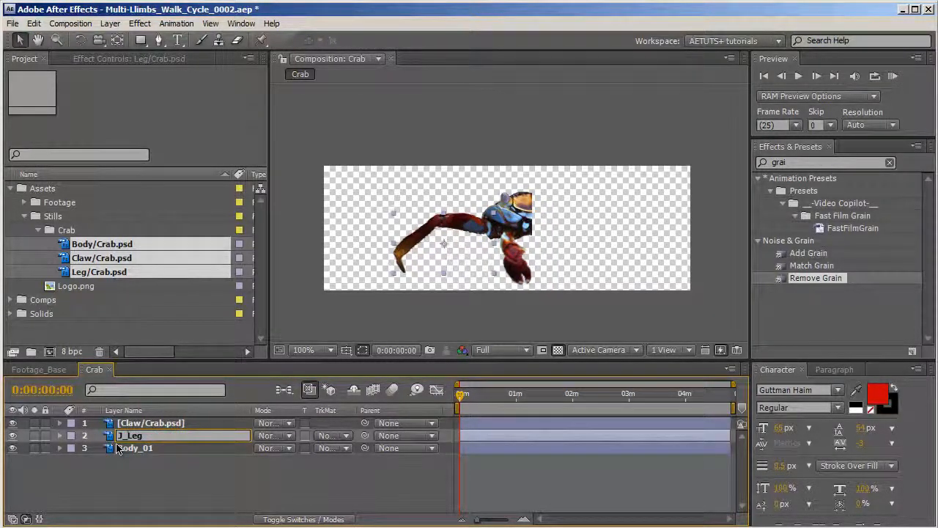
{"action": "type", "text": "L"}
{"action": "type", "text": "_01"}
Rename the claw layer as Claw_01.
{"action": "left_click", "coordinate": [164, 428]}
{"action": "key", "text": "Return"}
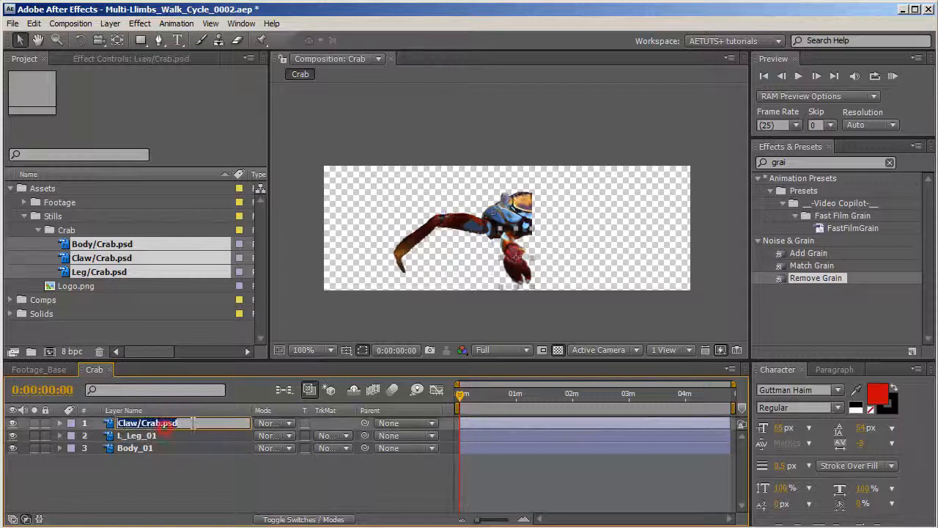
{"action": "left_click_drag", "start_coordinate": [196, 423], "coordinate": [142, 424]}
{"action": "key", "text": "BackSpace"}
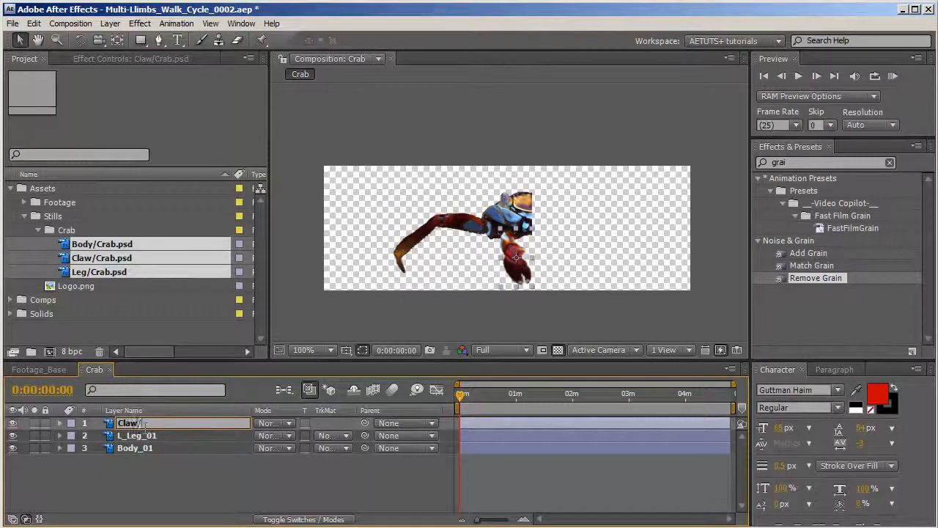
{"action": "type", "text": "_01"}
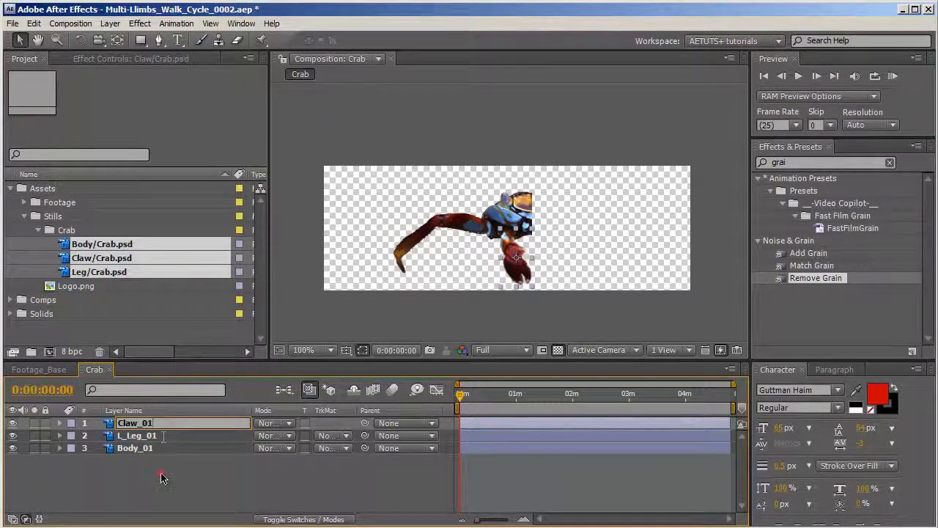
{"action": "left_click", "coordinate": [162, 477]}
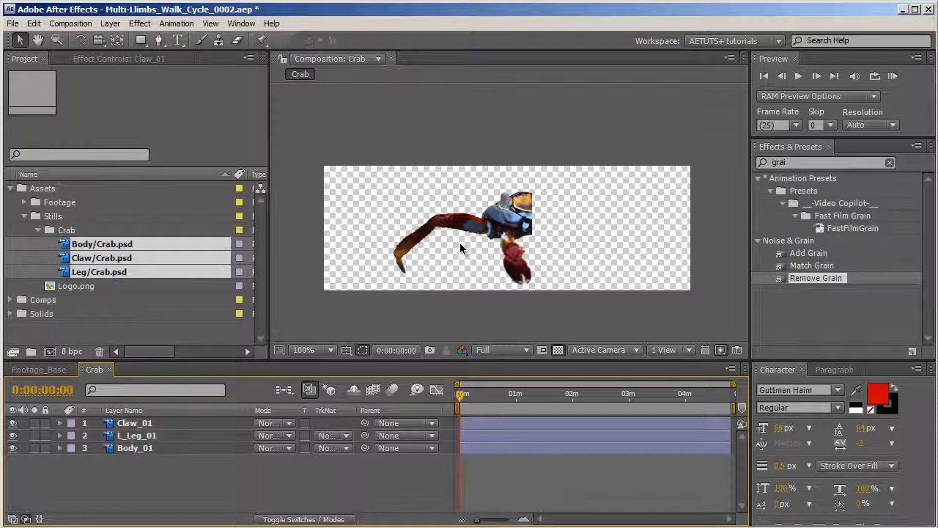
Reveal the rotation property of L_Leg_01 and move the layer's anchor point to the joint where the leg meets the body.
{"action": "key", "text": "period"}
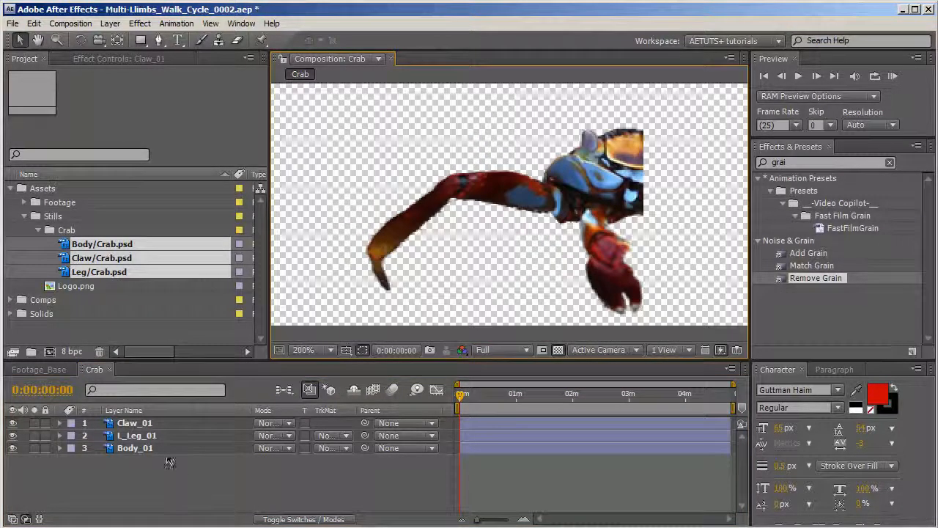
{"action": "key", "text": "h"}
{"action": "left_click_drag", "start_coordinate": [494, 266], "coordinate": [563, 232]}
{"action": "key", "text": "v"}
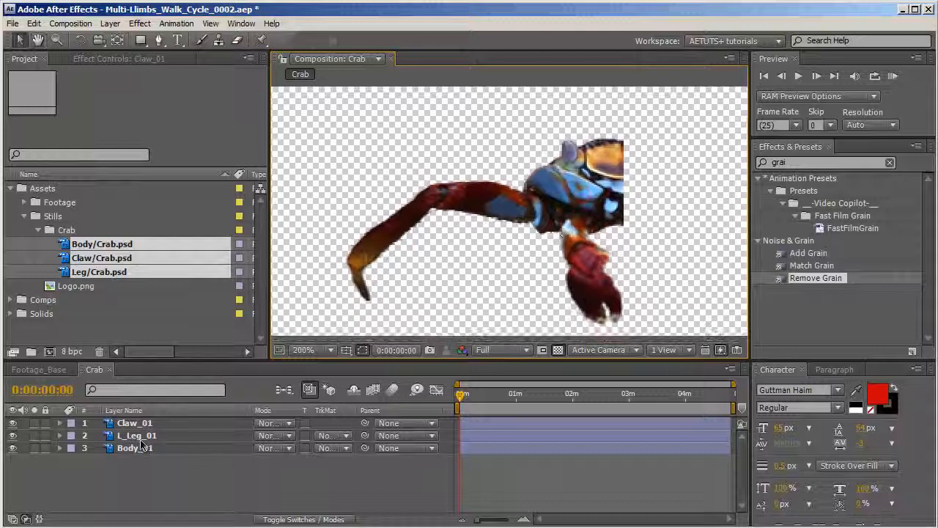
{"action": "left_click", "coordinate": [140, 438]}
{"action": "key", "text": "alt+Tab"}
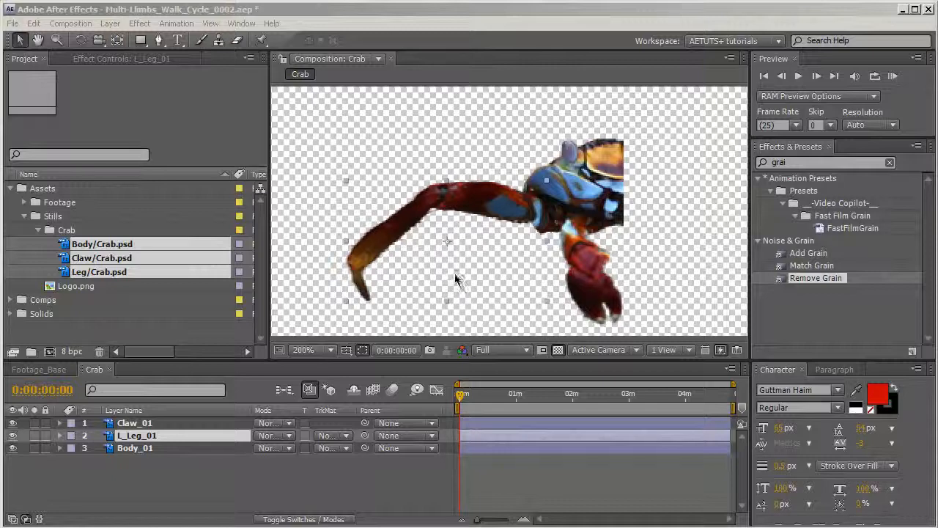
{"action": "key", "text": "r"}
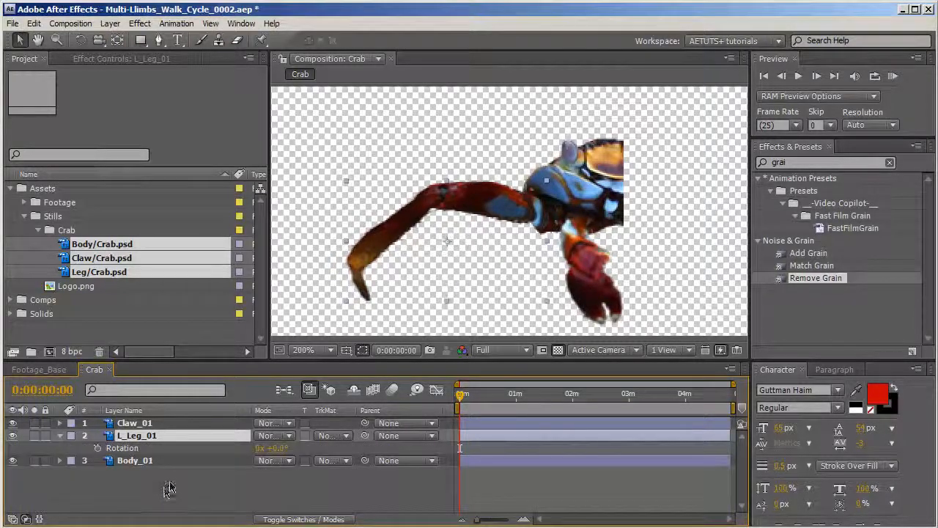
{"action": "key", "text": "y"}
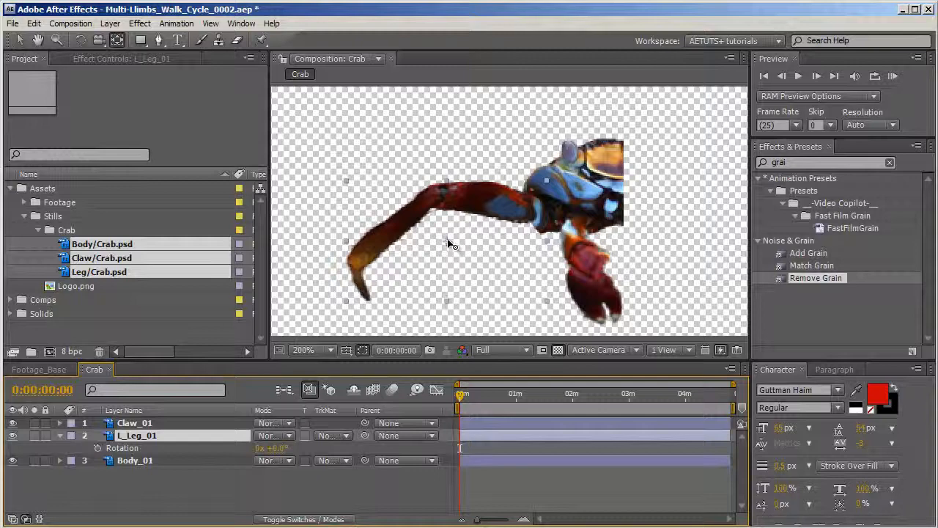
{"action": "left_click_drag", "start_coordinate": [448, 241], "coordinate": [543, 217]}
Test the leg's rotation about its anchor point and undo the rotation.
{"action": "mouse_move", "coordinate": [286, 450]}
{"action": "left_mouse_down"}
{"action": "mouse_move", "coordinate": [297, 450]}
{"action": "mouse_move", "coordinate": [264, 450]}
{"action": "mouse_move", "coordinate": [304, 450]}
{"action": "left_mouse_up"}
{"action": "key", "text": "ctrl+z"}
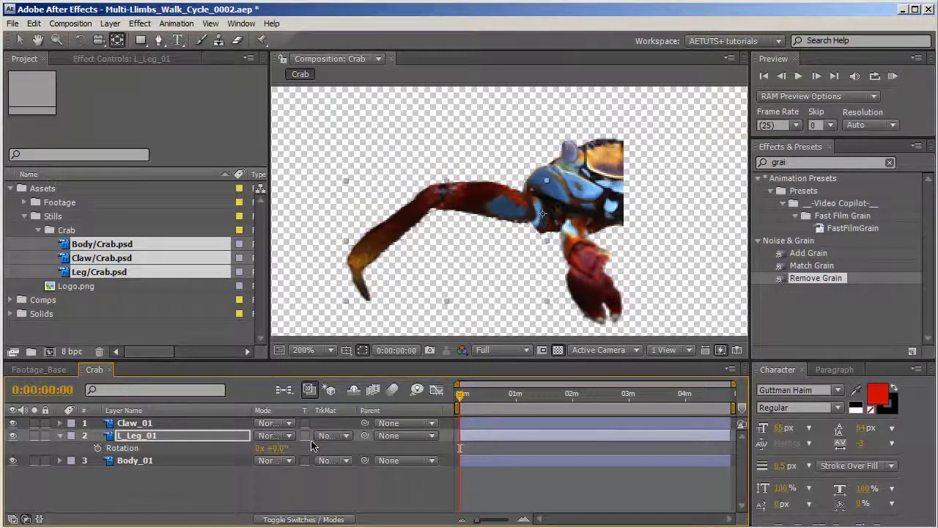
{"action": "key", "text": "v"}
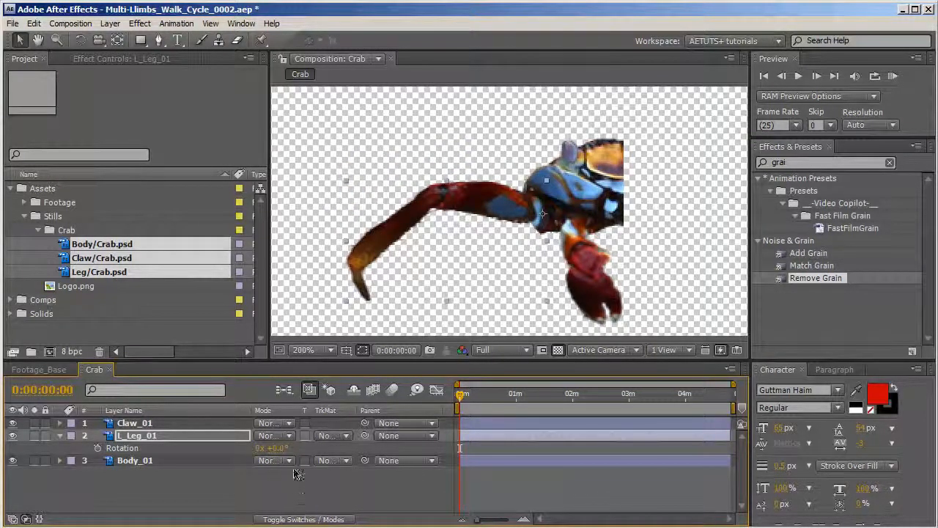
Place four Puppet pins on L_Leg_01: at the body joint, the knee, the lower joint and the leg tip.
{"action": "left_click", "coordinate": [265, 36]}
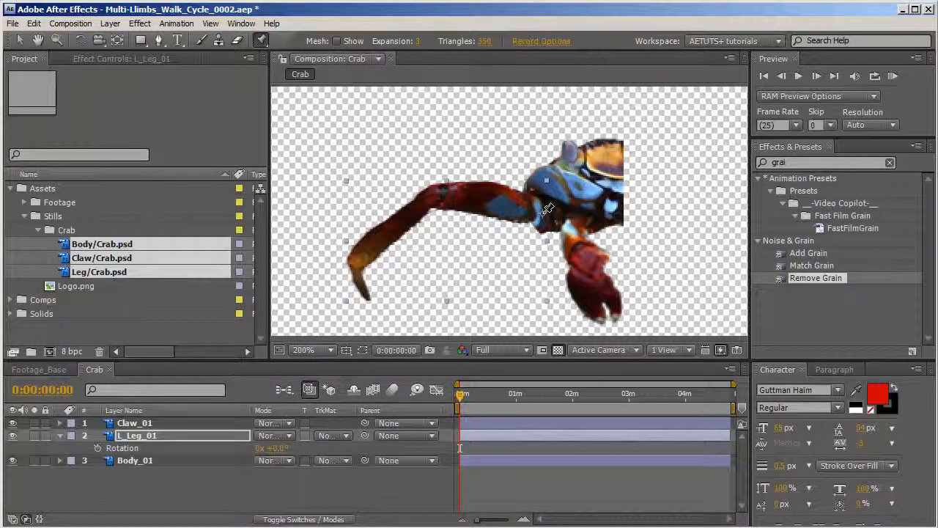
{"action": "left_click", "coordinate": [543, 213]}
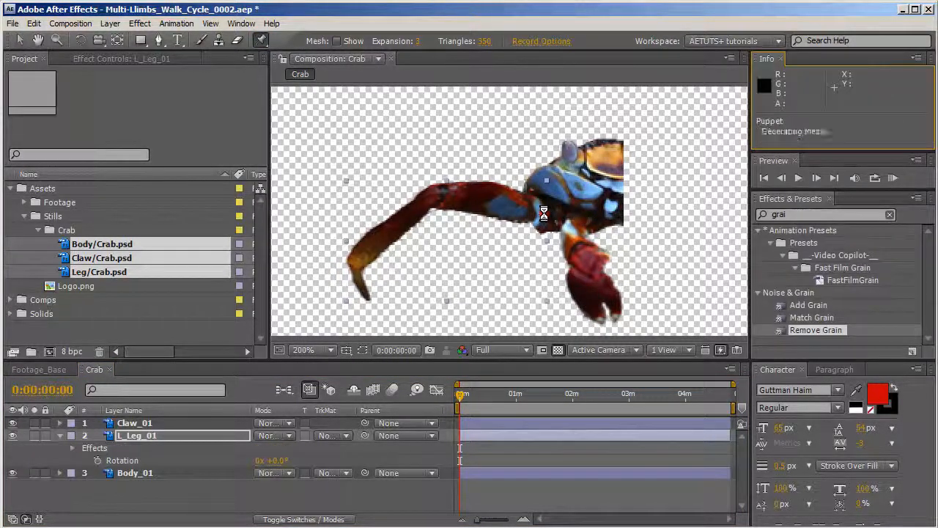
{"action": "left_click", "coordinate": [440, 194]}
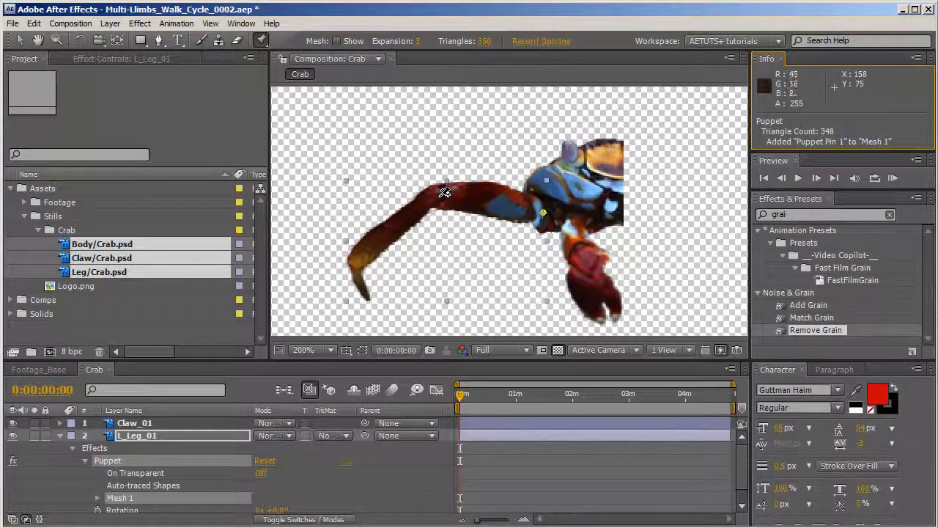
{"action": "left_click", "coordinate": [359, 262]}
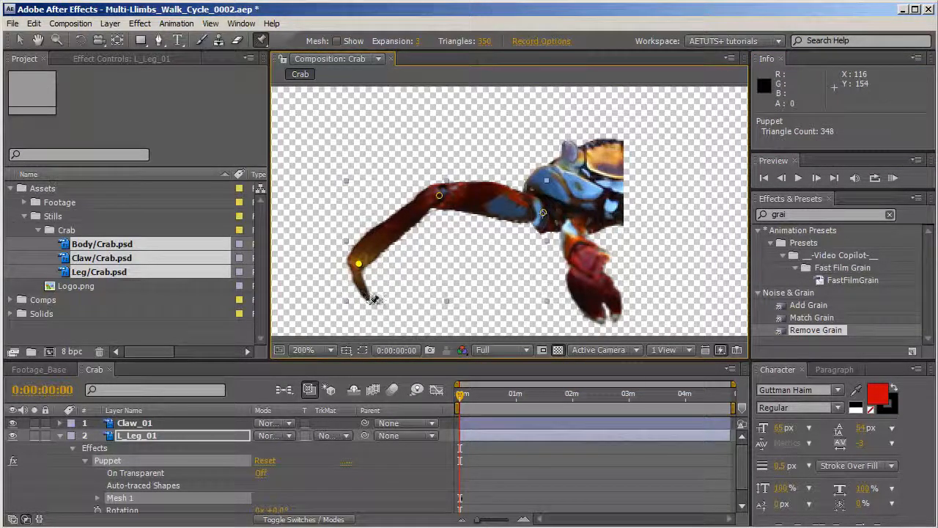
{"action": "left_click", "coordinate": [370, 303]}
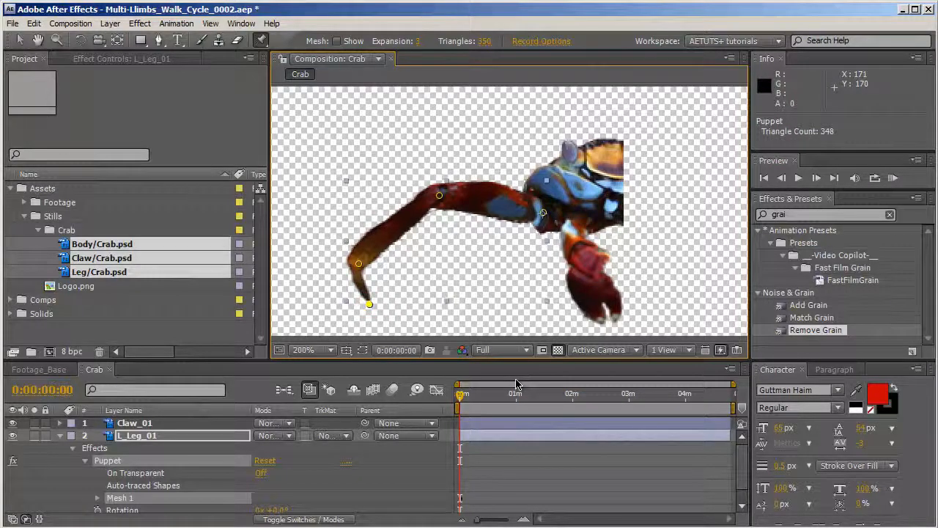
Reveal the leg's keyframed pin positions in an enlarged timeline and add a starting Rotation keyframe at 0:00:00:00.
{"action": "key", "text": "u"}
{"action": "left_click_drag", "start_coordinate": [497, 359], "coordinate": [500, 318]}
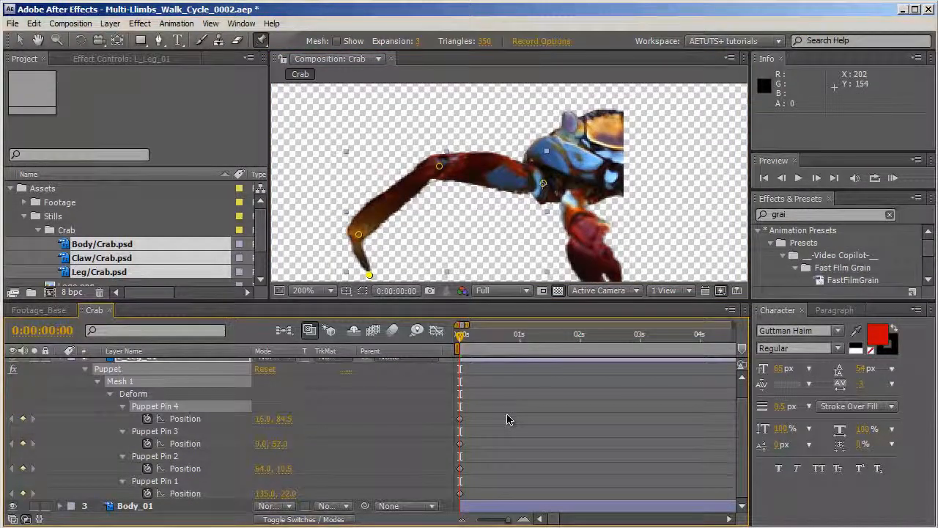
{"action": "key", "text": "shift+r"}
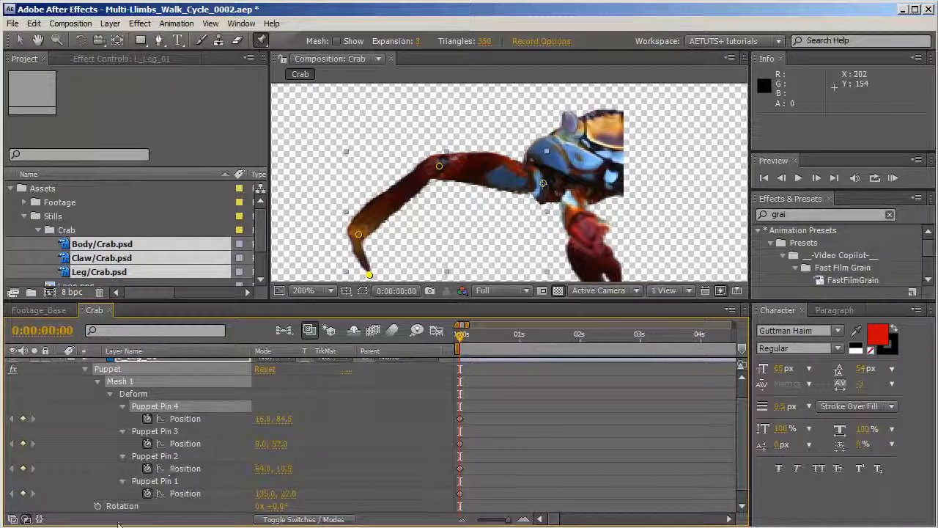
{"action": "left_click", "coordinate": [97, 505]}
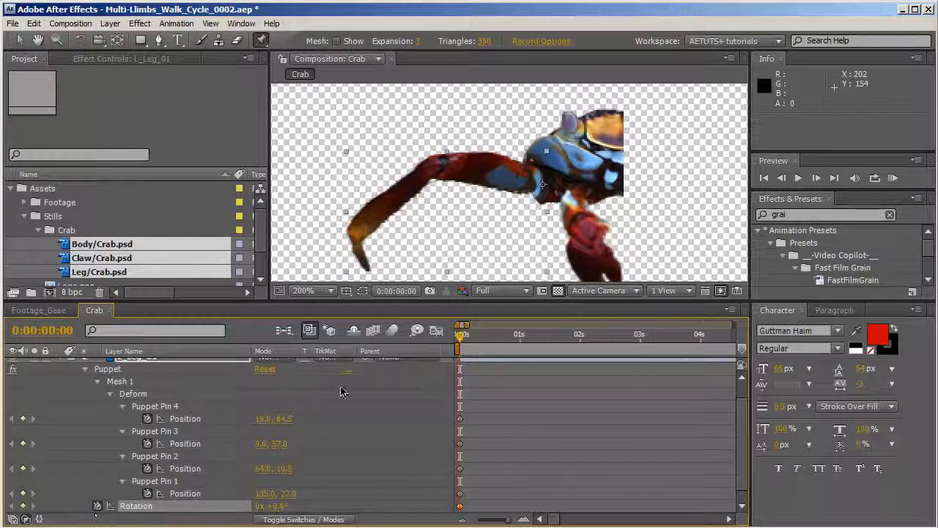
At 0:00:00:09, move the knee pin to about 61.5, 2.5, the lower-joint pin to 2.5, 47.5 and the tip pin to -3.0, 85.0.
{"action": "left_click", "coordinate": [65, 332]}
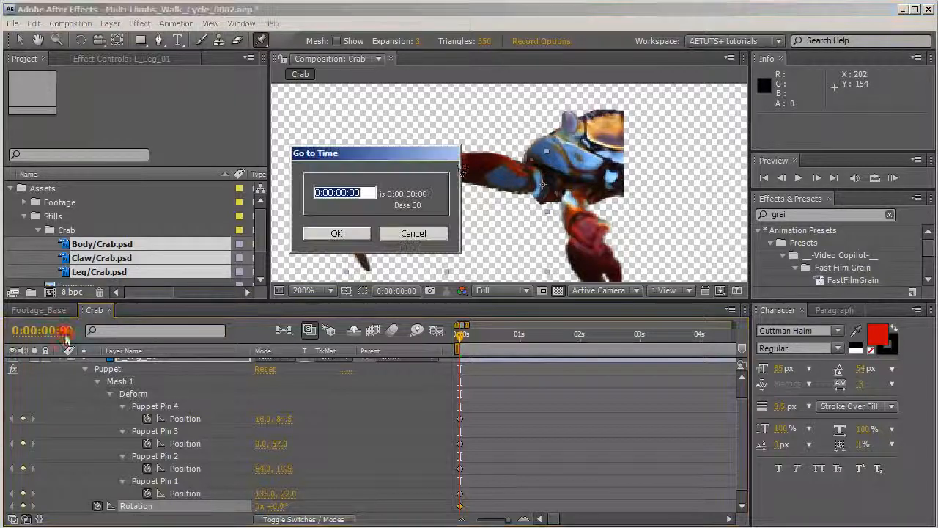
{"action": "type", "text": "9"}
{"action": "key", "text": "Return"}
{"action": "left_click", "coordinate": [350, 195]}
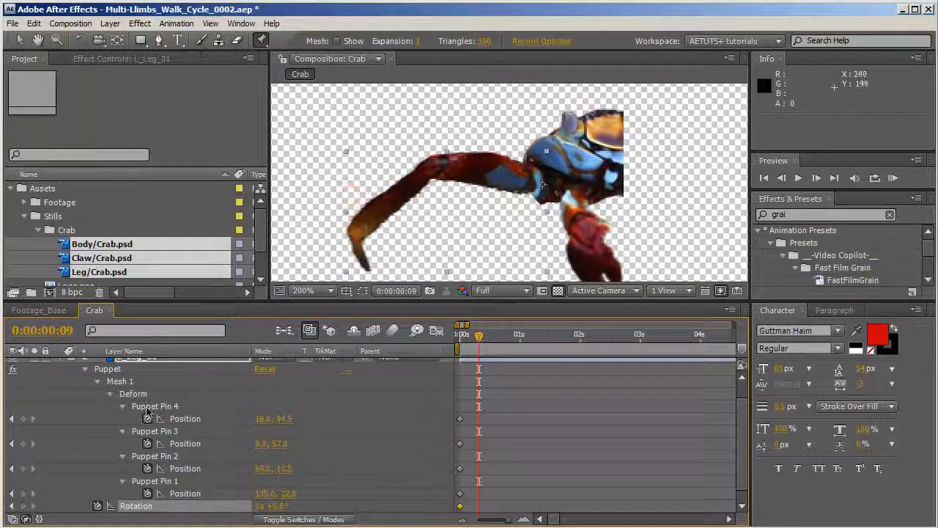
{"action": "left_click", "coordinate": [133, 394]}
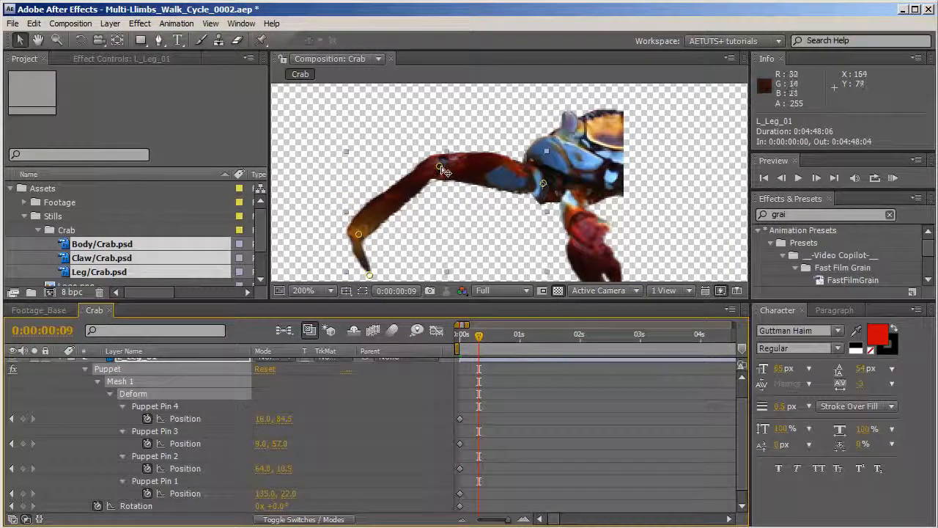
{"action": "left_click_drag", "start_coordinate": [439, 166], "coordinate": [439, 156]}
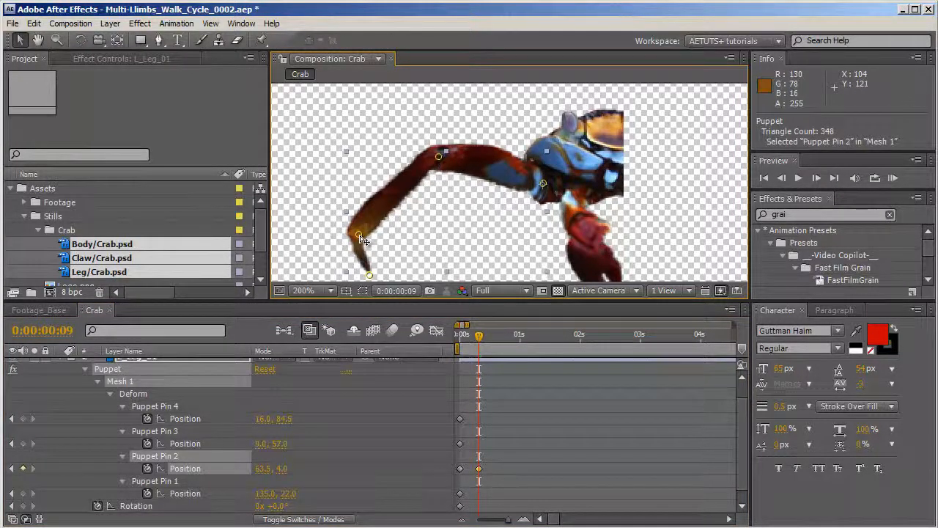
{"action": "left_click_drag", "start_coordinate": [360, 237], "coordinate": [348, 230]}
{"action": "left_click_drag", "start_coordinate": [369, 275], "coordinate": [342, 275]}
{"action": "left_click_drag", "start_coordinate": [349, 231], "coordinate": [352, 225]}
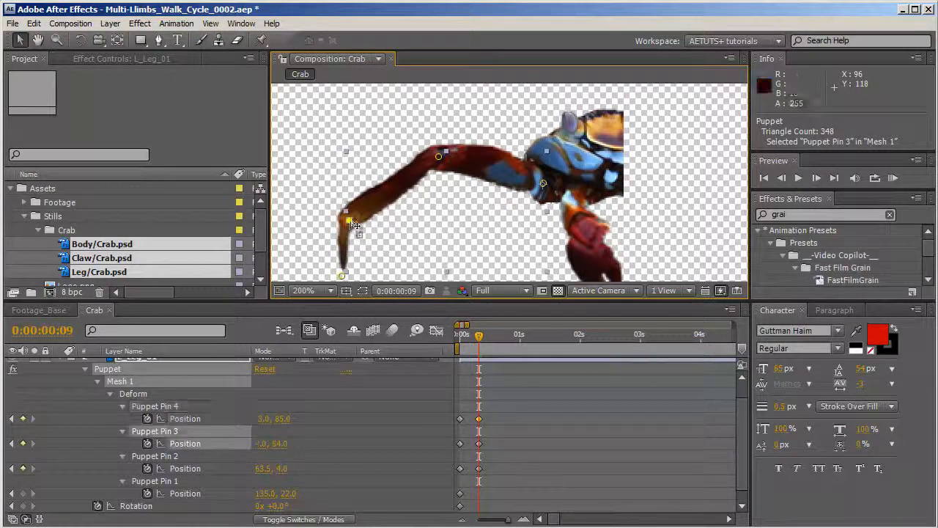
{"action": "left_click_drag", "start_coordinate": [439, 159], "coordinate": [437, 159]}
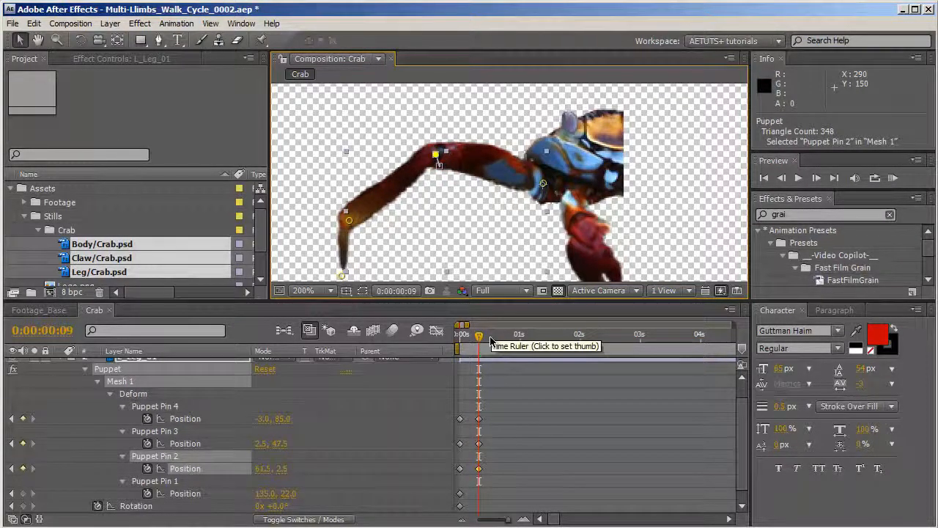
Check the pose, undo the pasted keyframes and rotate the leg upward to about 8° at 0:00:00:09.
{"action": "mouse_move", "coordinate": [478, 339]}
{"action": "left_mouse_down"}
{"action": "mouse_move", "coordinate": [458, 339]}
{"action": "mouse_move", "coordinate": [476, 337]}
{"action": "left_mouse_up"}
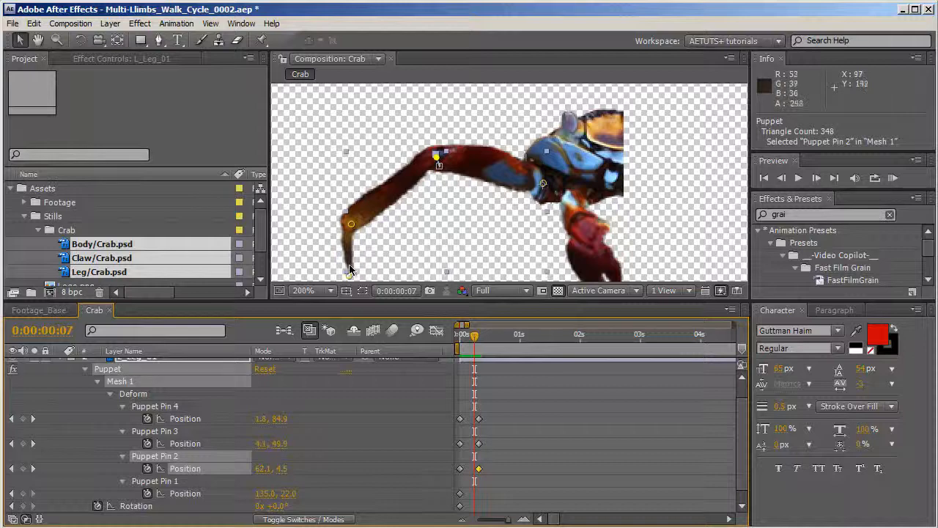
{"action": "key", "text": "ctrl+z"}
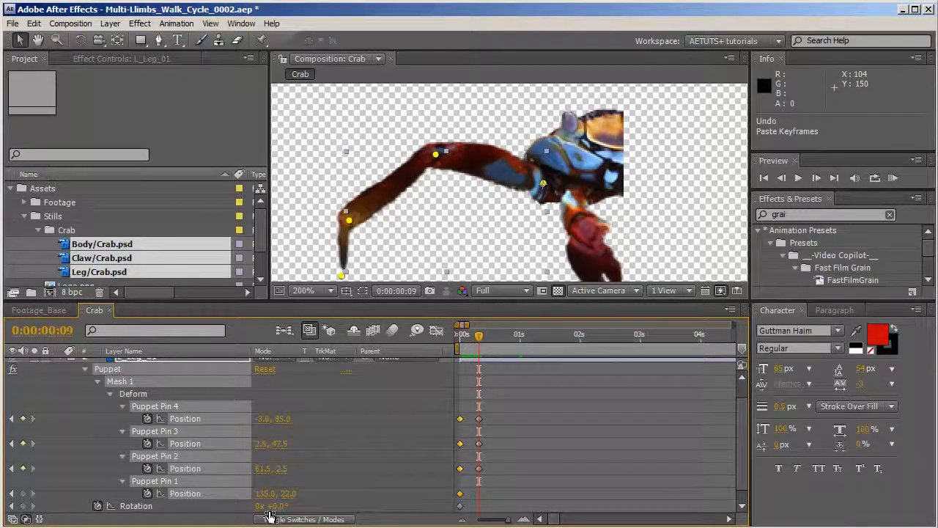
{"action": "left_click_drag", "start_coordinate": [273, 505], "coordinate": [282, 507]}
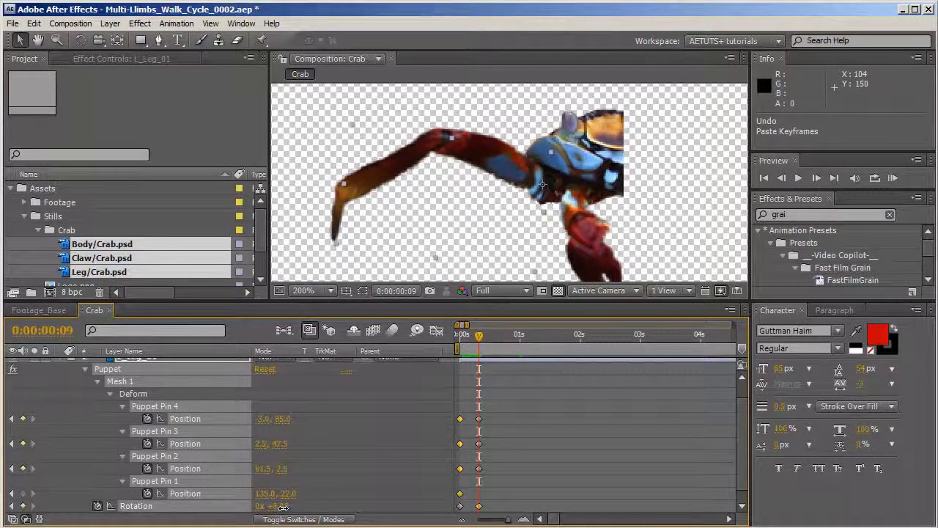
Set the leg's rotation to 0° at 0:00:00:20.
{"action": "left_click_drag", "start_coordinate": [479, 335], "coordinate": [495, 341]}
{"action": "left_click_drag", "start_coordinate": [498, 341], "coordinate": [501, 348]}
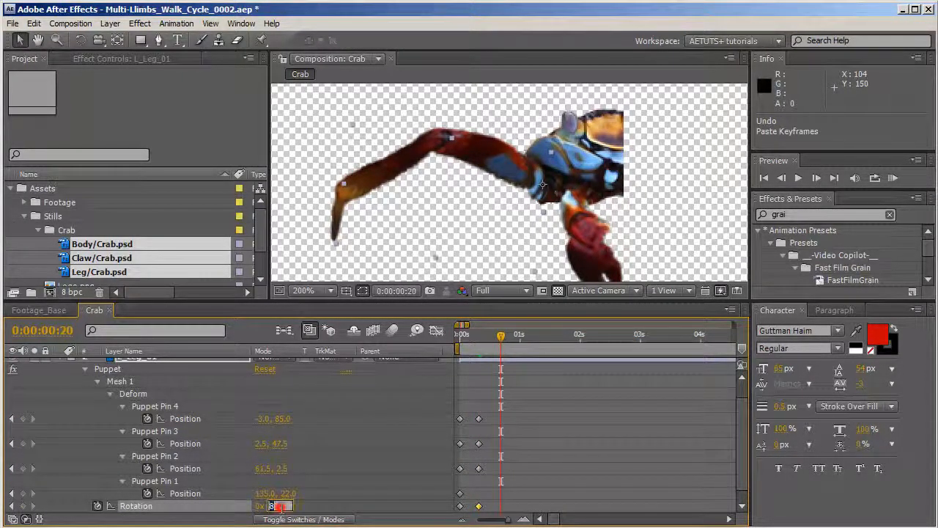
{"action": "type", "text": "0"}
{"action": "key", "text": "Return"}
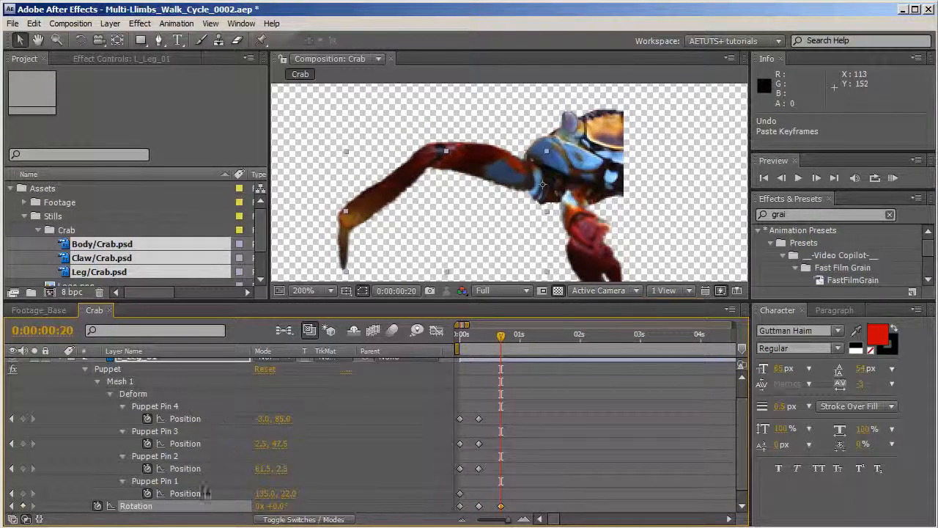
At 0:00:00:20, move the tip pin to about -13.0, 85.5, the lower-joint pin to 2.5, 41.5 and the knee pin to 64.0, 9.5.
{"action": "left_click", "coordinate": [199, 481]}
{"action": "left_click", "coordinate": [337, 276]}
{"action": "left_click_drag", "start_coordinate": [337, 276], "coordinate": [327, 276]}
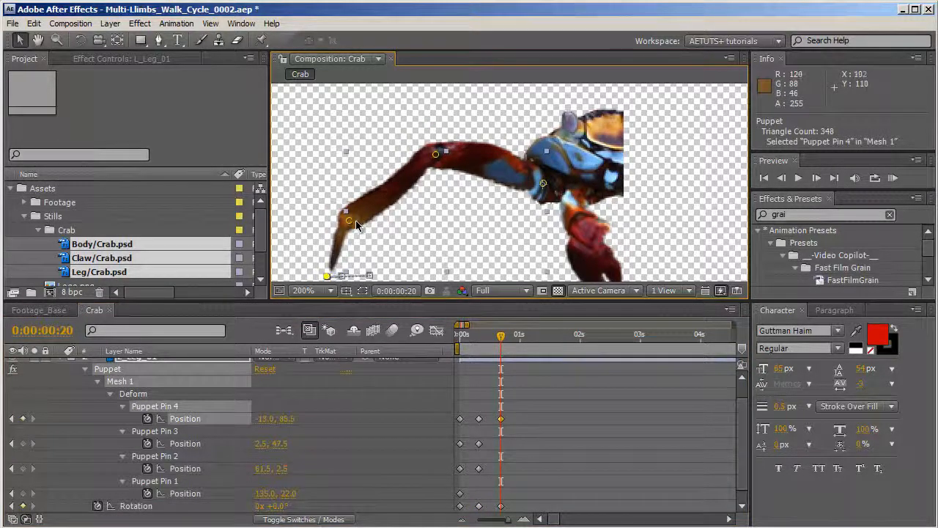
{"action": "left_click", "coordinate": [352, 222]}
{"action": "left_click_drag", "start_coordinate": [352, 222], "coordinate": [349, 213]}
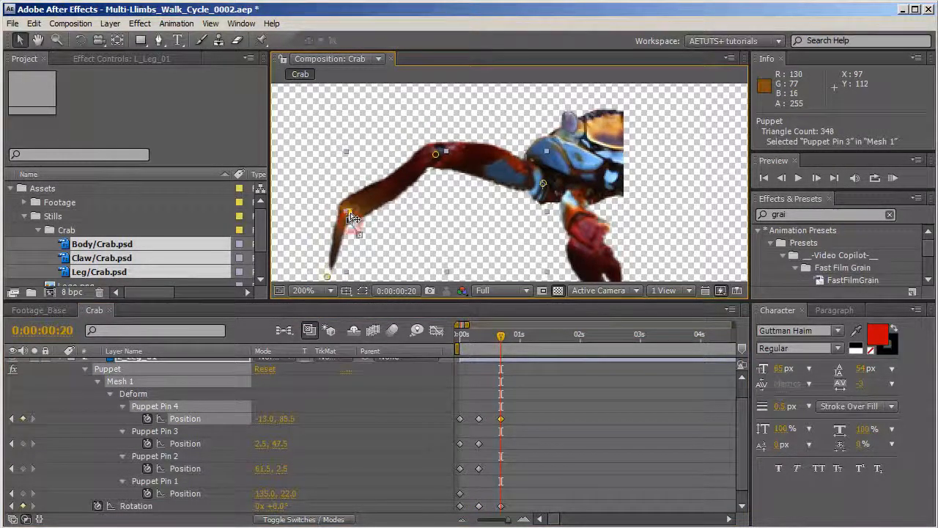
{"action": "left_click", "coordinate": [434, 159]}
{"action": "mouse_move", "coordinate": [435, 163]}
{"action": "left_mouse_down"}
{"action": "mouse_move", "coordinate": [438, 176]}
{"action": "mouse_move", "coordinate": [439, 165]}
{"action": "left_mouse_up"}
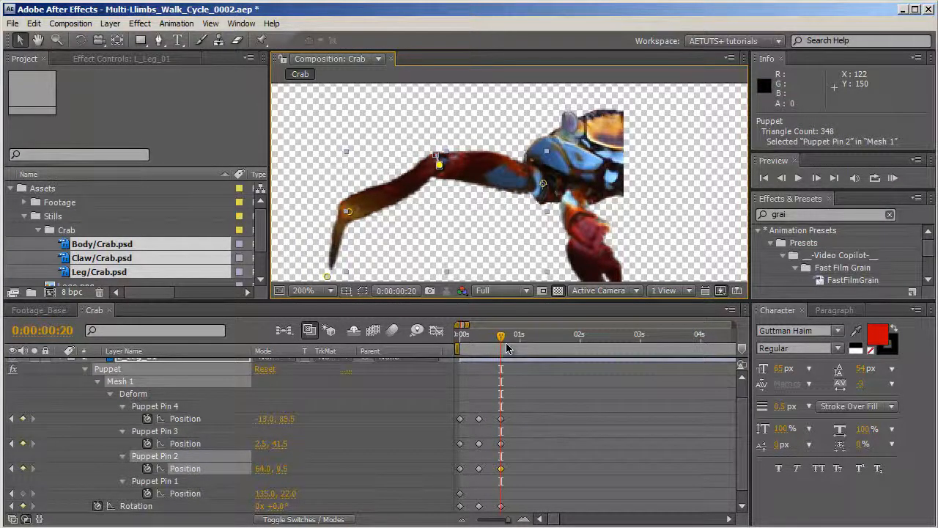
Copy the leg's first pin and rotation keyframes to 0:00:01:00 to close the walk cycle.
{"action": "left_click", "coordinate": [63, 329]}
{"action": "left_click_drag", "start_coordinate": [355, 193], "coordinate": [349, 193]}
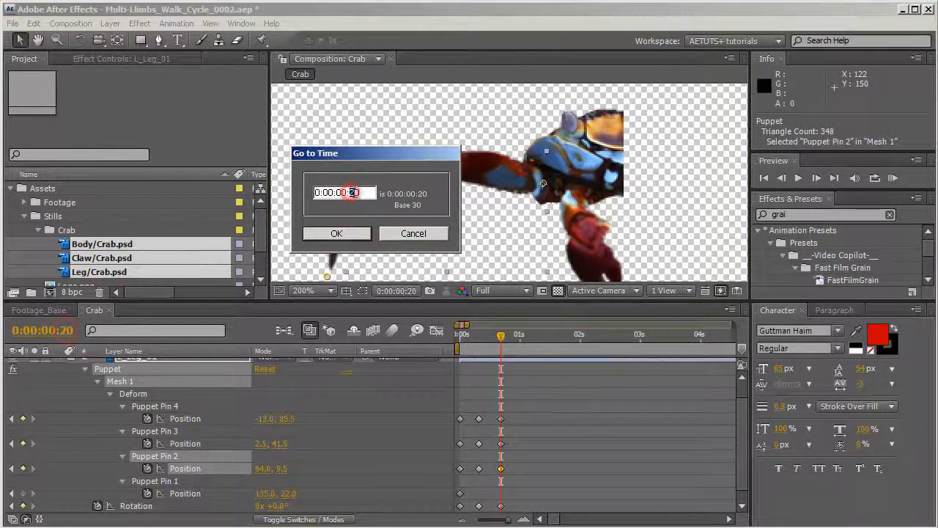
{"action": "type", "text": "3"}
{"action": "key", "text": "Return"}
{"action": "scroll", "coordinate": [440, 454], "scroll_direction": "down", "scroll_amount": 1}
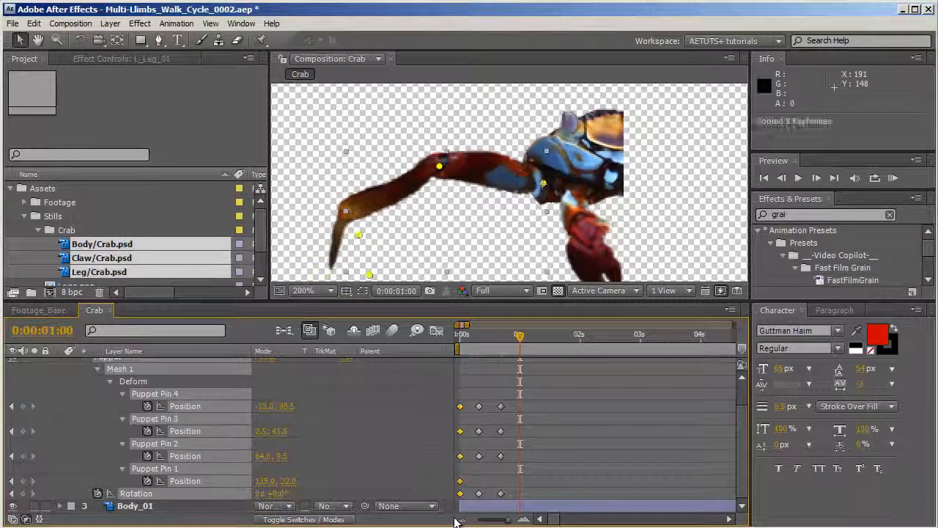
{"action": "key", "text": "ctrl+v"}
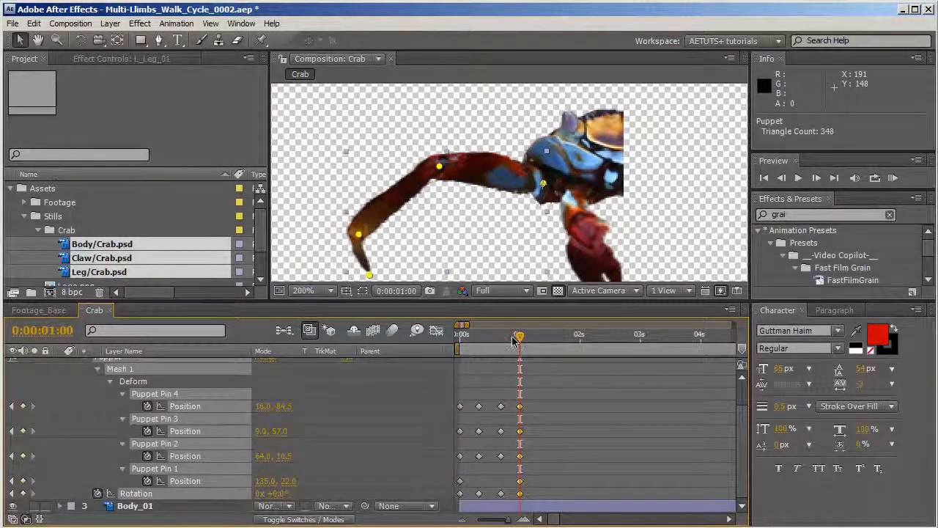
Preview the leg's one-second walk cycle and save the project.
{"action": "left_click_drag", "start_coordinate": [518, 336], "coordinate": [475, 339]}
{"action": "key", "text": "KP_0"}
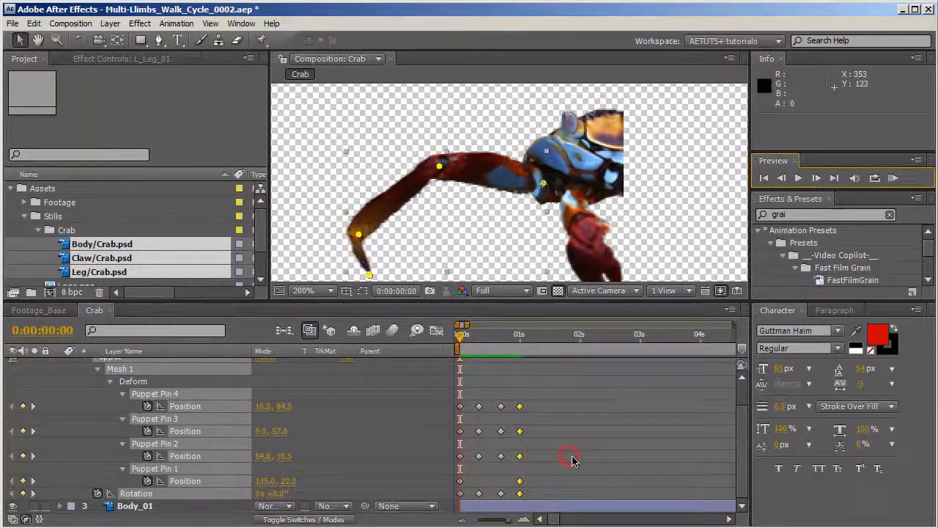
{"action": "left_click", "coordinate": [565, 456]}
{"action": "key", "text": "comma"}
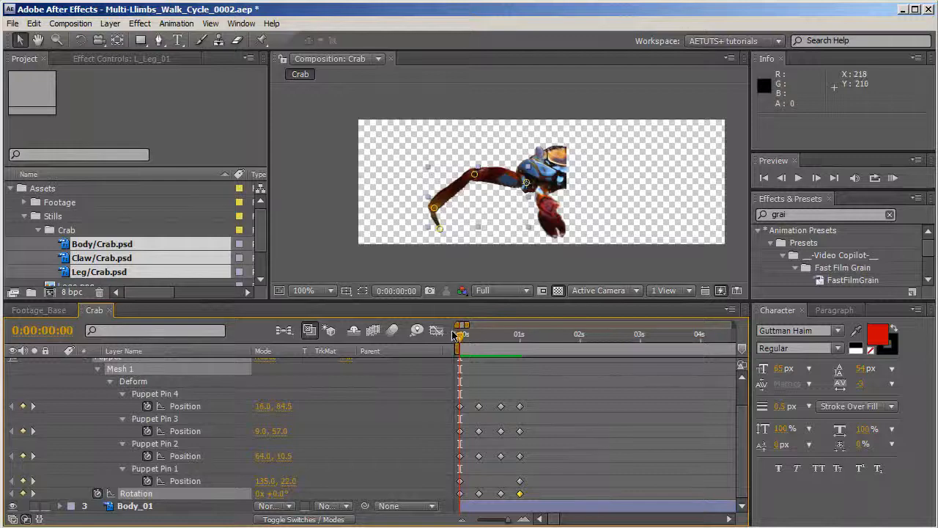
{"action": "key", "text": "period"}
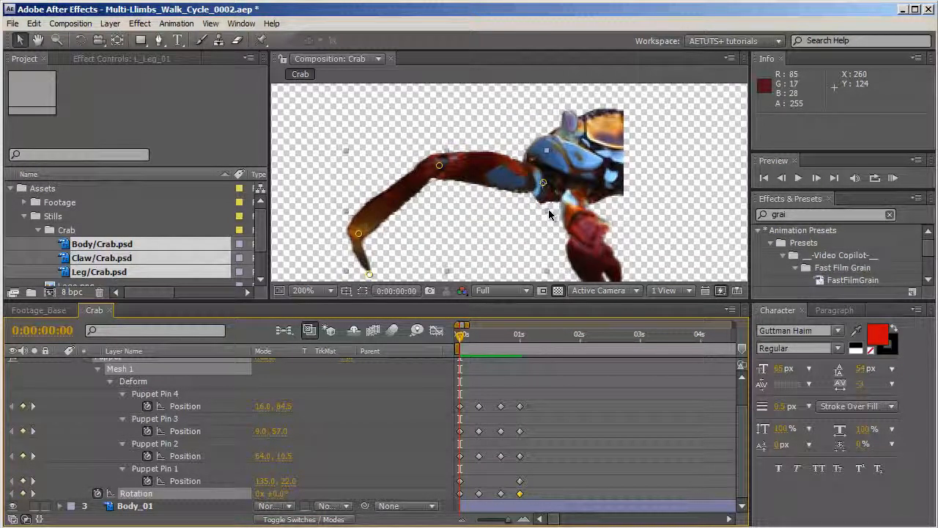
{"action": "key", "text": "ctrl+s"}
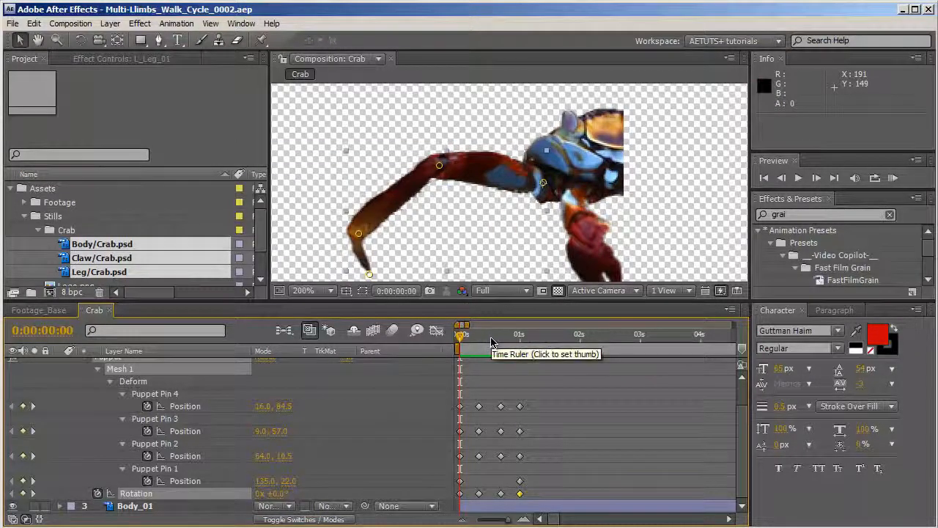
Add the expression loop_out("cycle",0) to the Position of Puppet Pin 4 and check the looping motion beyond one second.
{"action": "left_click", "coordinate": [147, 406], "text": "alt"}
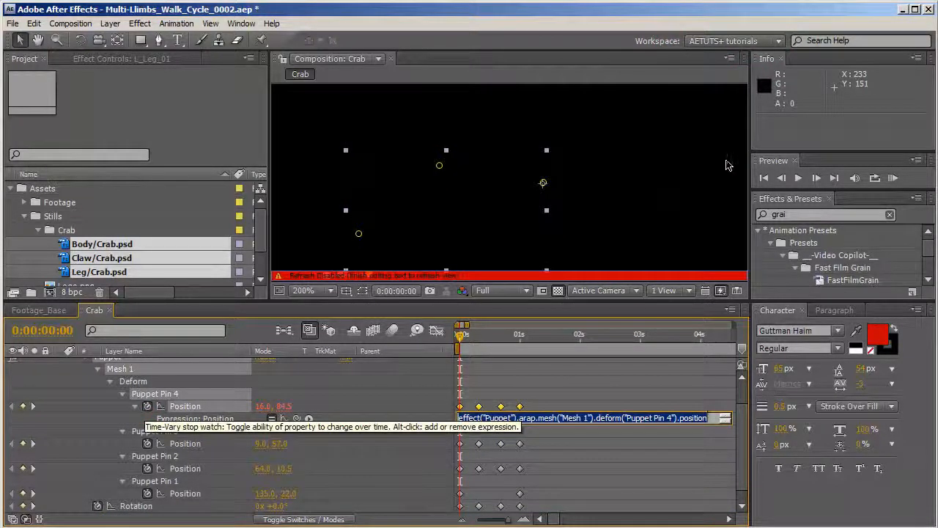
{"action": "type", "text": "loop_ou"}
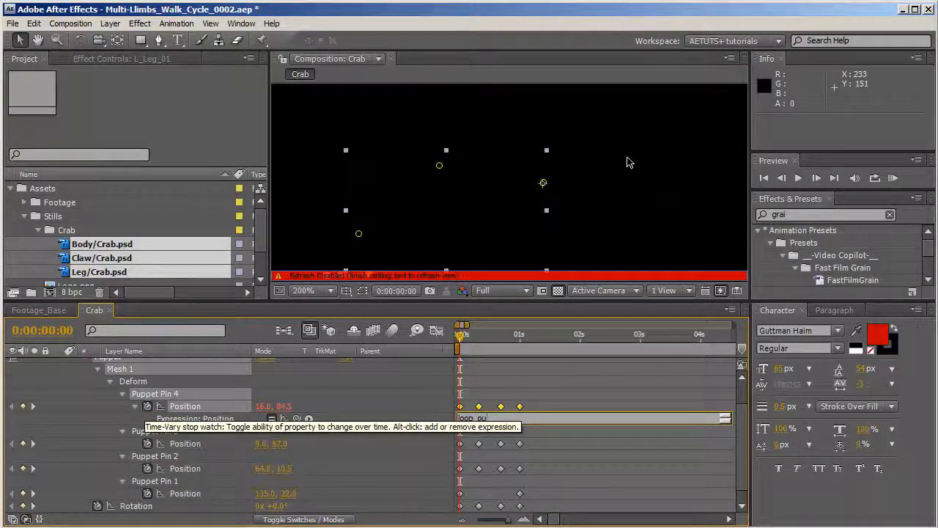
{"action": "type", "text": "t"}
{"action": "type", "text": "(\""}
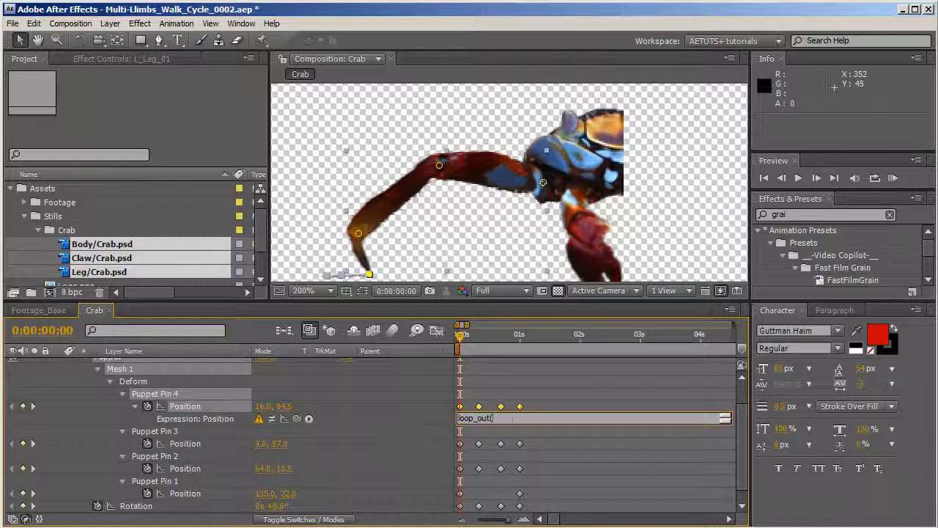
{"action": "left_click", "coordinate": [511, 419]}
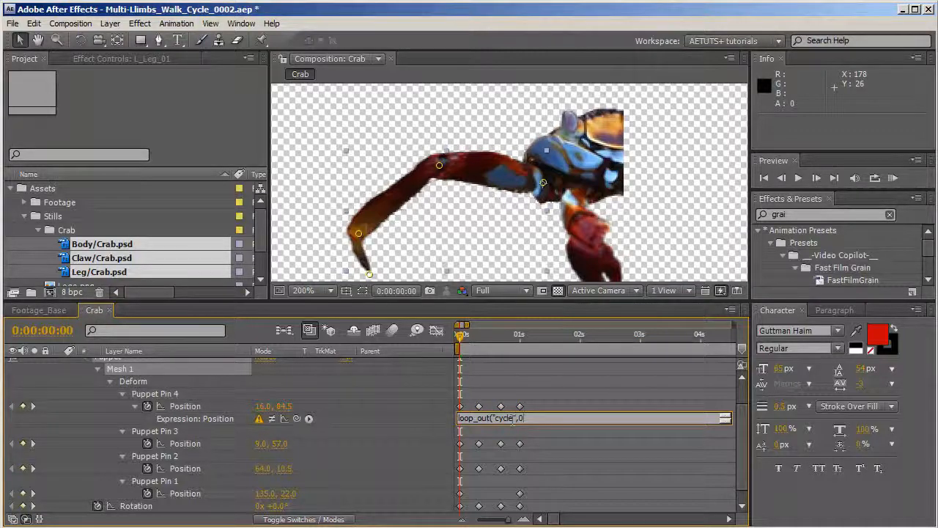
{"action": "left_click", "coordinate": [418, 425]}
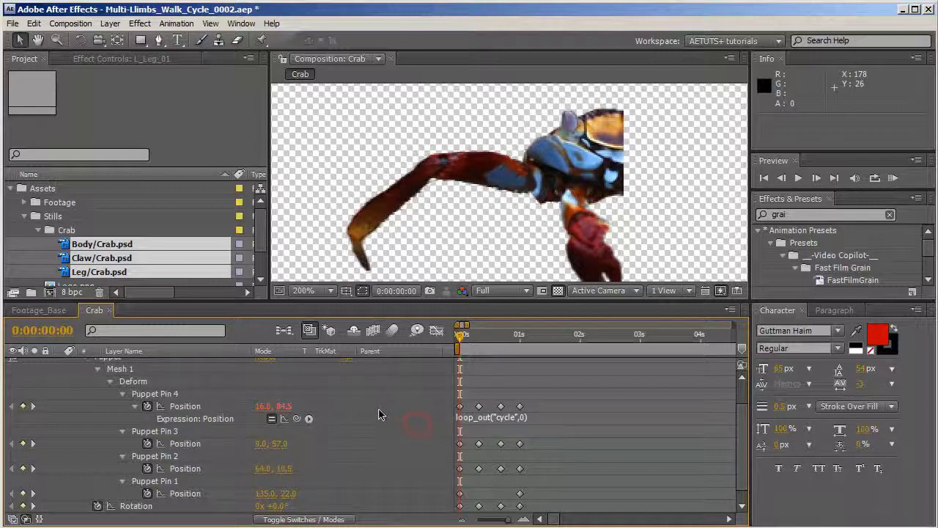
{"action": "left_click_drag", "start_coordinate": [463, 336], "coordinate": [532, 365]}
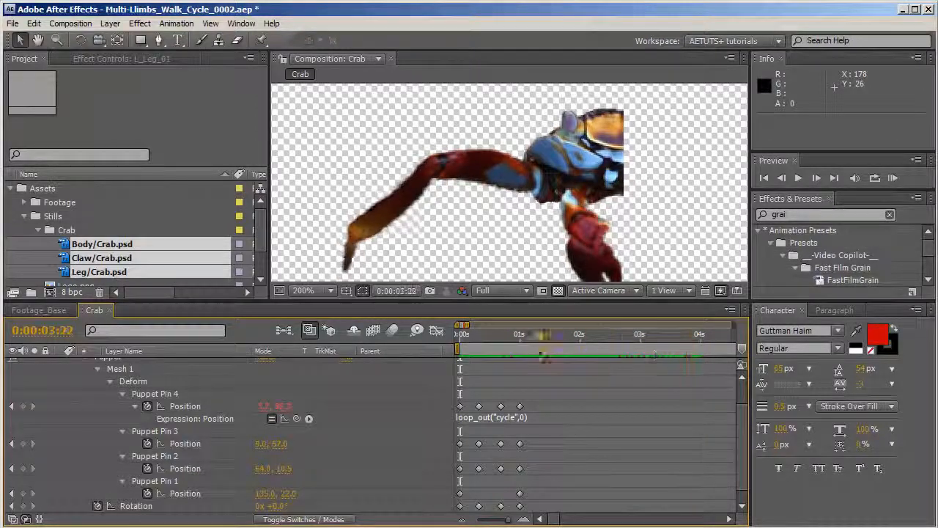
Copy the loop_out("cycle",0) expression to the Position of Puppet Pins 3, 2 and 1 and to the leg's Rotation.
{"action": "left_click", "coordinate": [509, 418]}
{"action": "key", "text": "ctrl+c"}
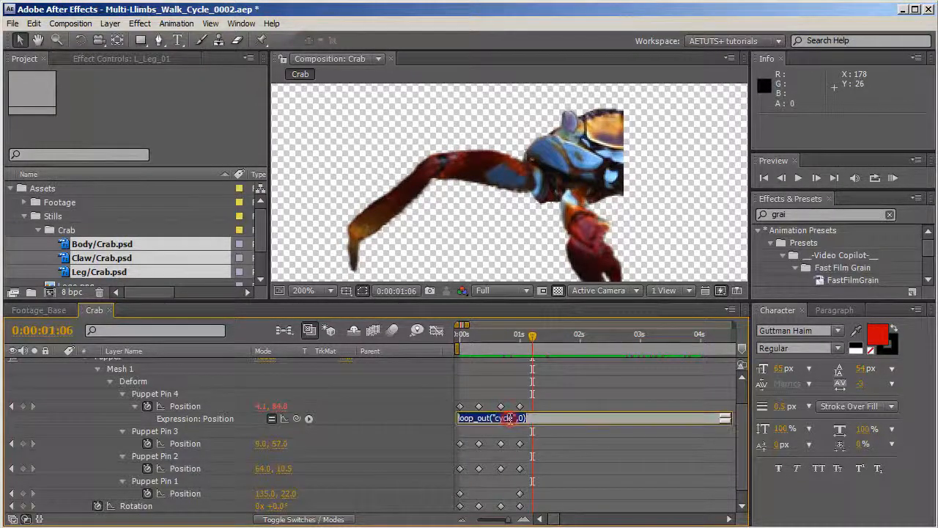
{"action": "left_click", "coordinate": [408, 440]}
{"action": "left_click", "coordinate": [147, 444], "text": "alt"}
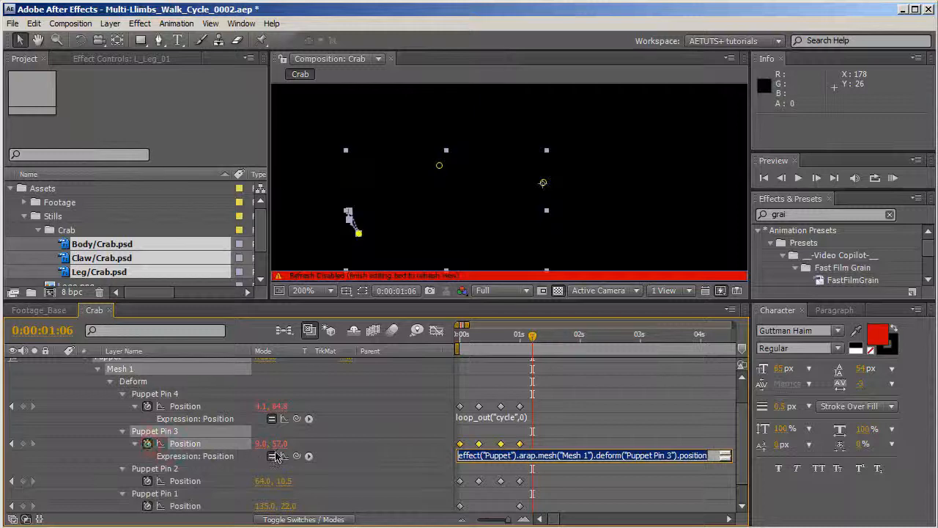
{"action": "key", "text": "ctrl+v"}
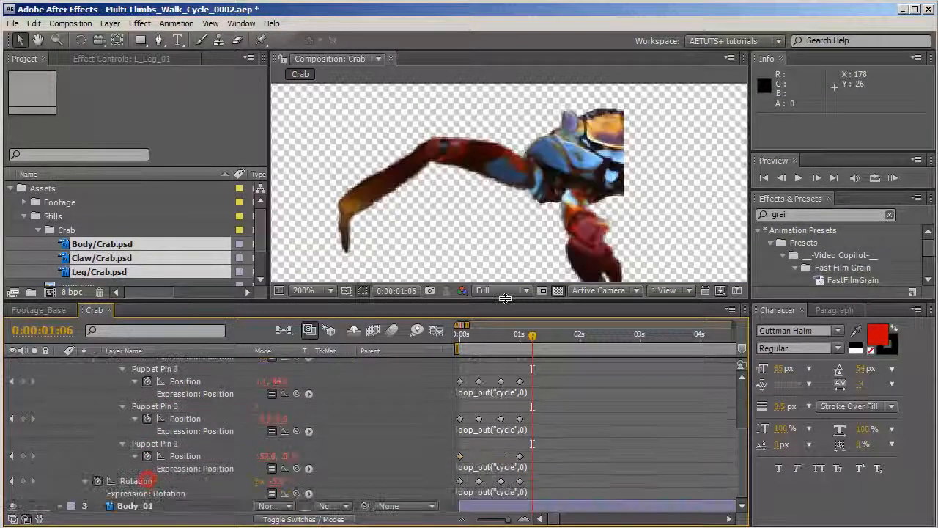
Preview the leg's looping walk beyond one second, return to the first frame and save the project.
{"action": "key", "text": "space"}
{"action": "left_click_drag", "start_coordinate": [536, 355], "coordinate": [673, 367]}
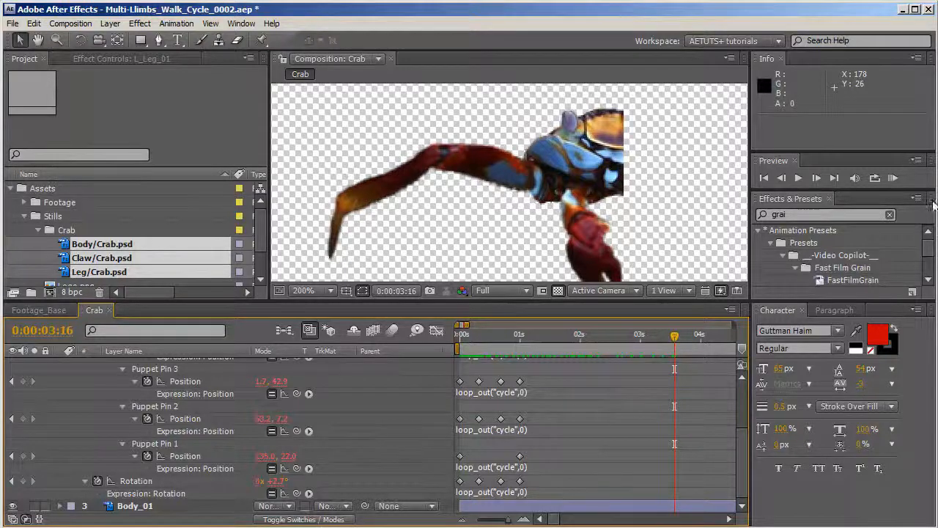
{"action": "left_click", "coordinate": [889, 179]}
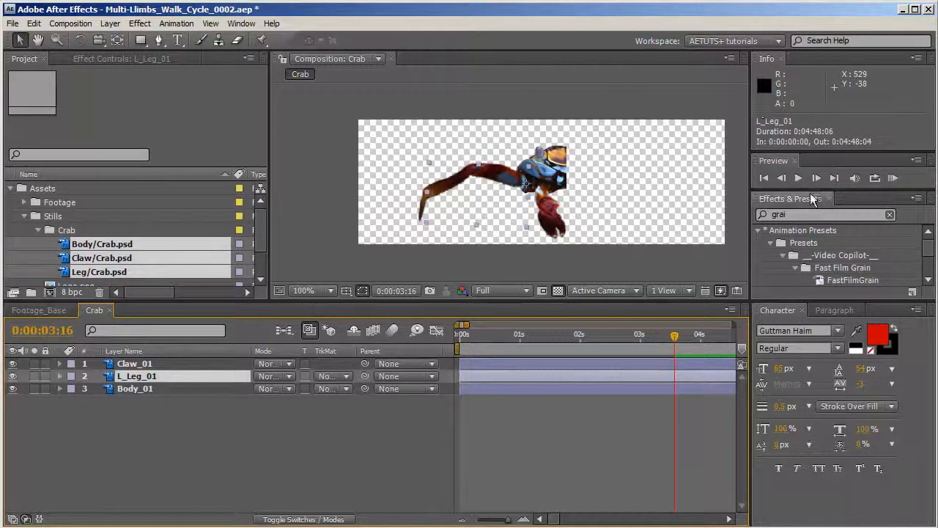
{"action": "left_click", "coordinate": [764, 178]}
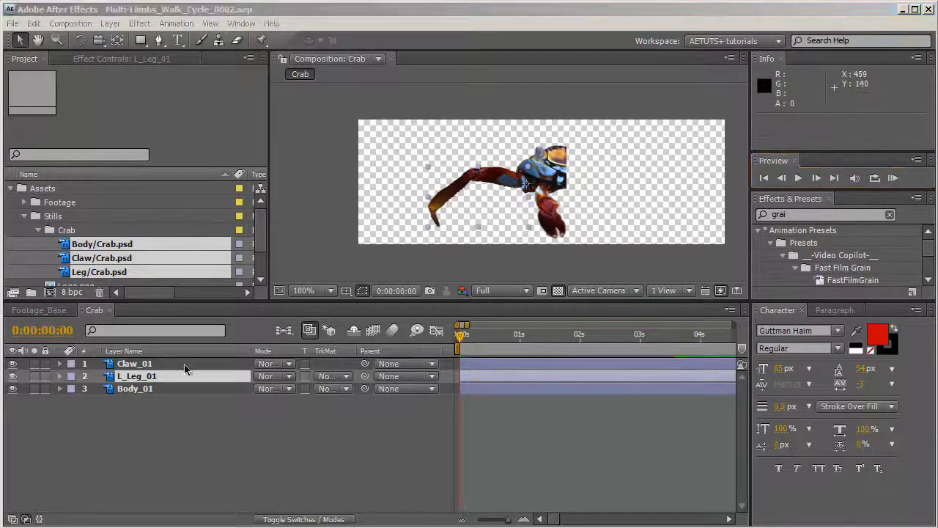
{"action": "left_click", "coordinate": [422, 18]}
Rename the L_Leg_01 layer as L_Leg_02.
{"action": "left_click", "coordinate": [162, 375]}
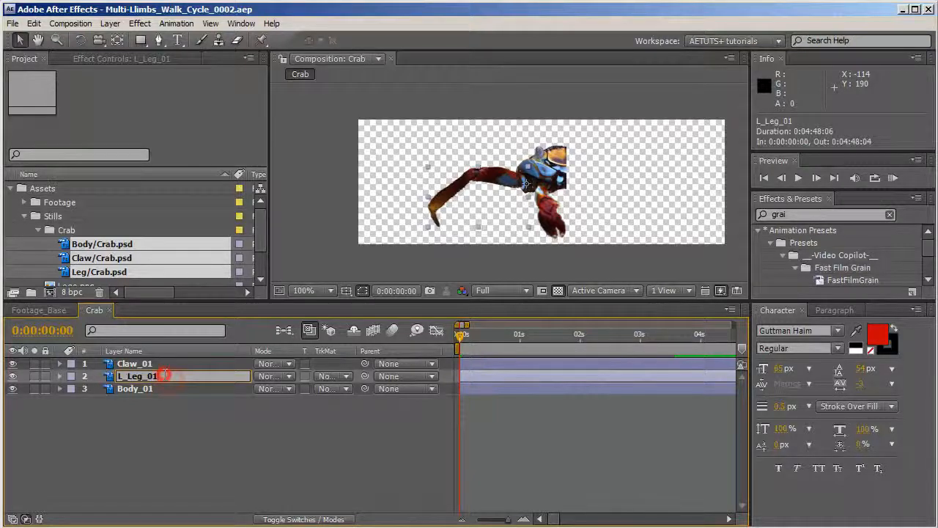
{"action": "key", "text": "BackSpace"}
{"action": "type", "text": "2"}
{"action": "key", "text": "Return"}
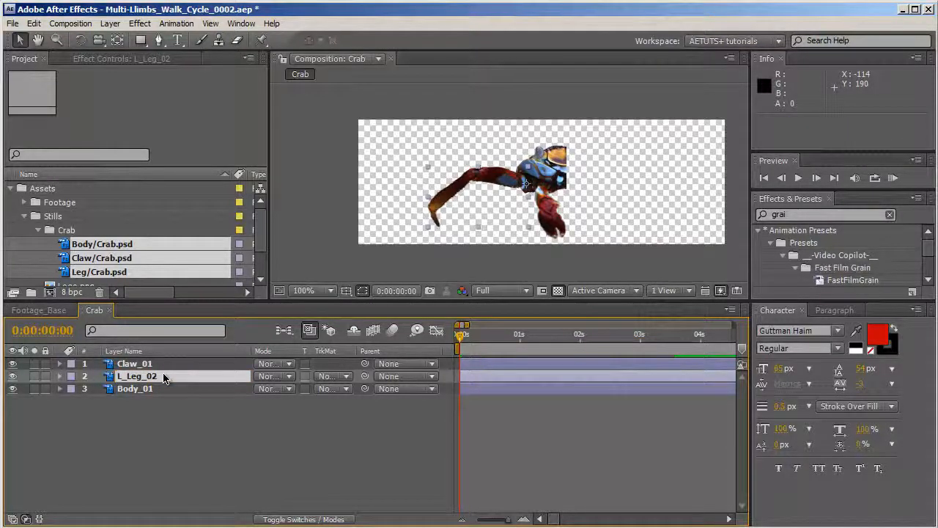
Duplicate the L_Leg_02 layer, place the copy directly below it and rename the copy as L_Leg_01.
{"action": "key", "text": "ctrl+d"}
{"action": "left_click_drag", "start_coordinate": [165, 376], "coordinate": [173, 396]}
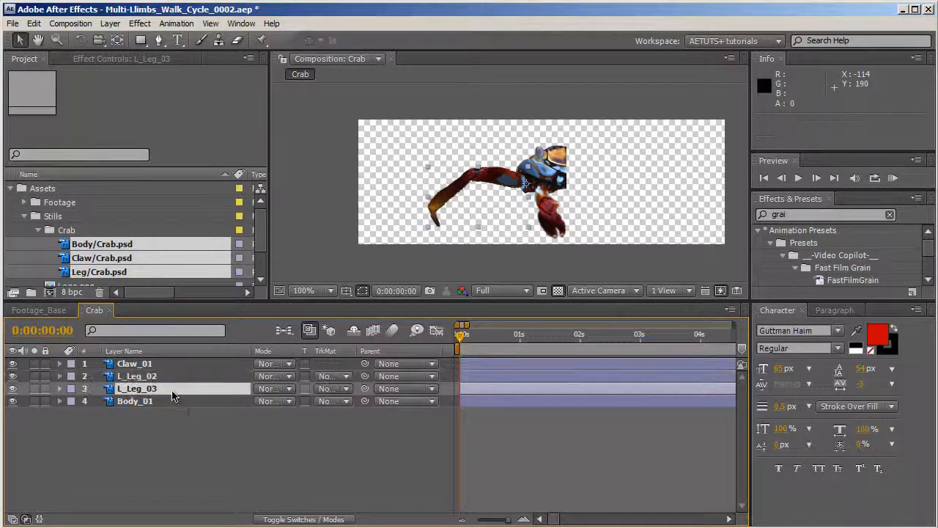
{"action": "key", "text": "Return"}
{"action": "left_click", "coordinate": [176, 390]}
{"action": "key", "text": "BackSpace"}
{"action": "type", "text": "1"}
{"action": "key", "text": "Return"}
Unlink L_Leg_01's scale proportions, set its horizontal scale to 80% and move the layer above L_Leg_02.
{"action": "scroll", "coordinate": [433, 242], "scroll_direction": "up", "scroll_amount": 1}
{"action": "left_click_drag", "start_coordinate": [433, 242], "coordinate": [470, 228]}
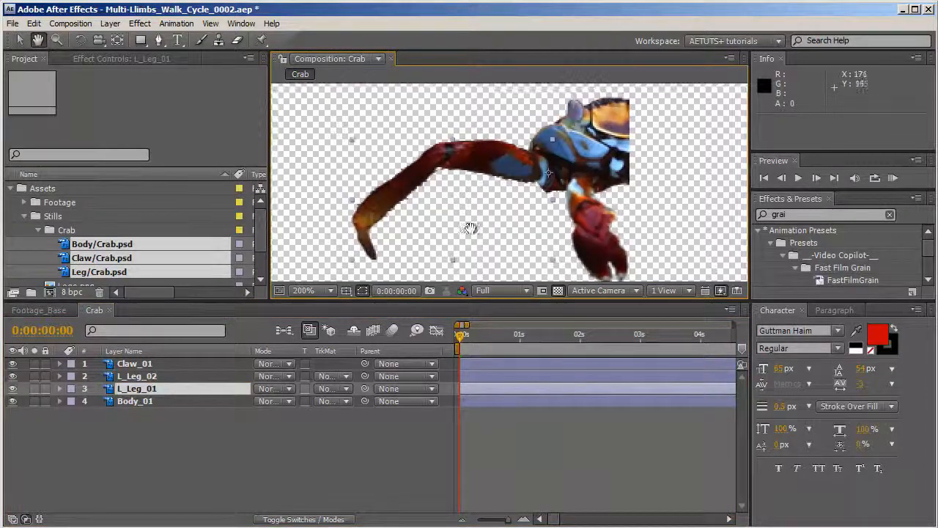
{"action": "key", "text": "v"}
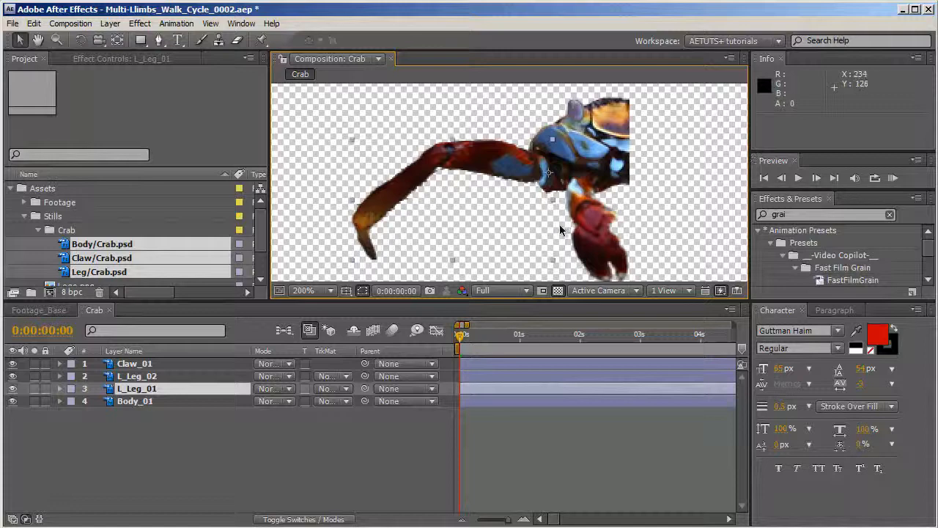
{"action": "key", "text": "s"}
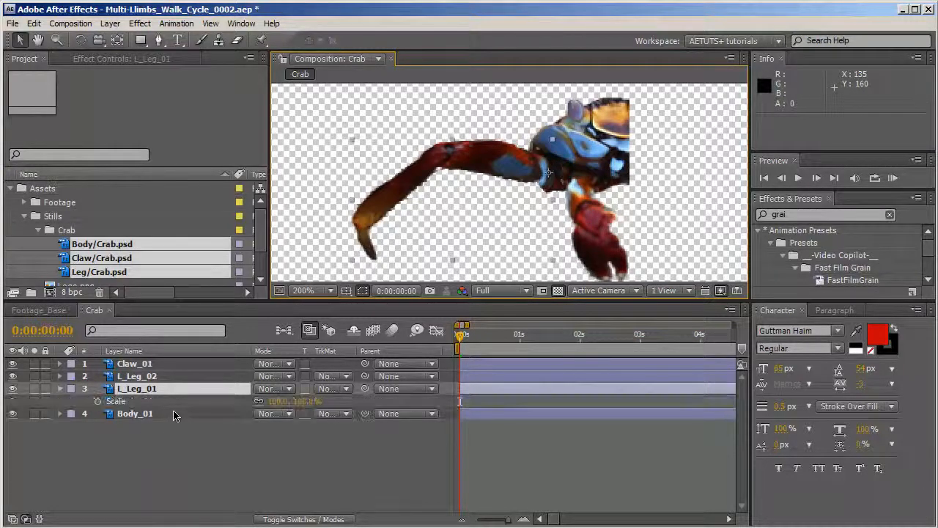
{"action": "left_click", "coordinate": [269, 443]}
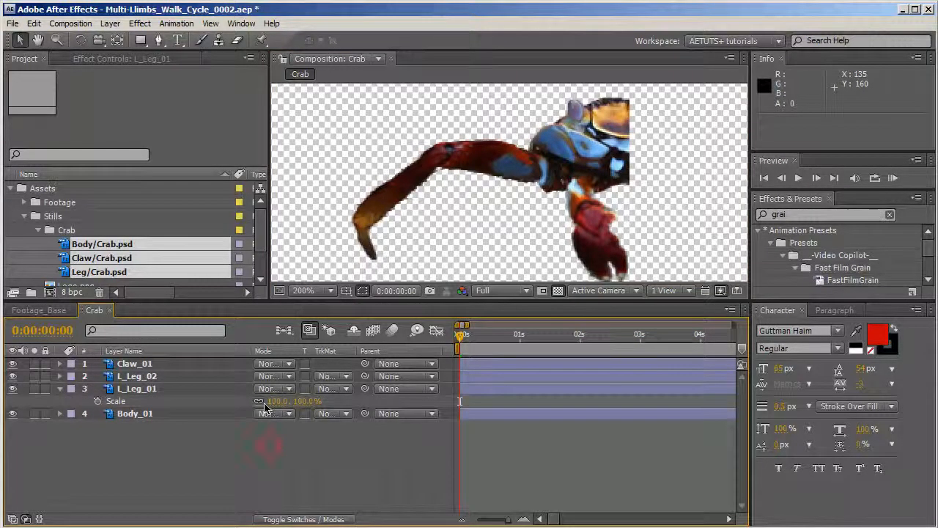
{"action": "left_click", "coordinate": [280, 401]}
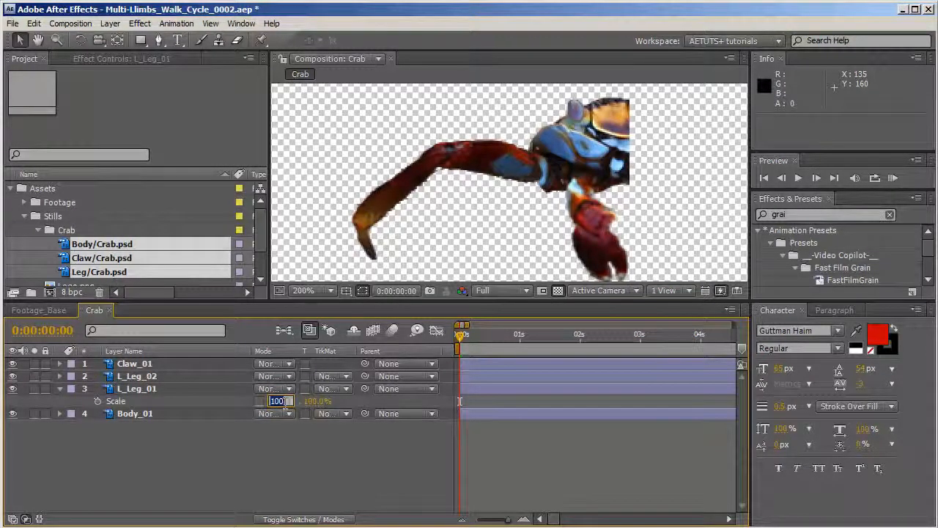
{"action": "type", "text": "80."}
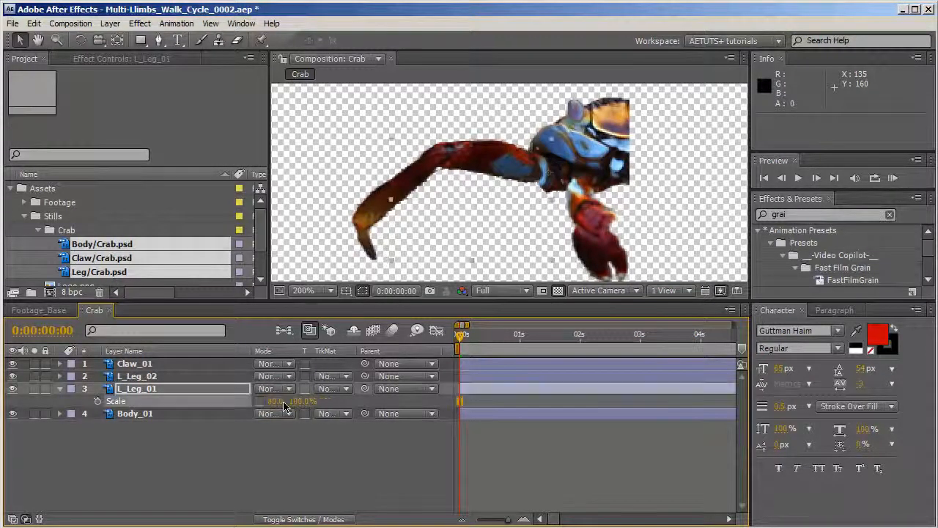
{"action": "key", "text": "Return"}
{"action": "left_click_drag", "start_coordinate": [168, 388], "coordinate": [163, 376]}
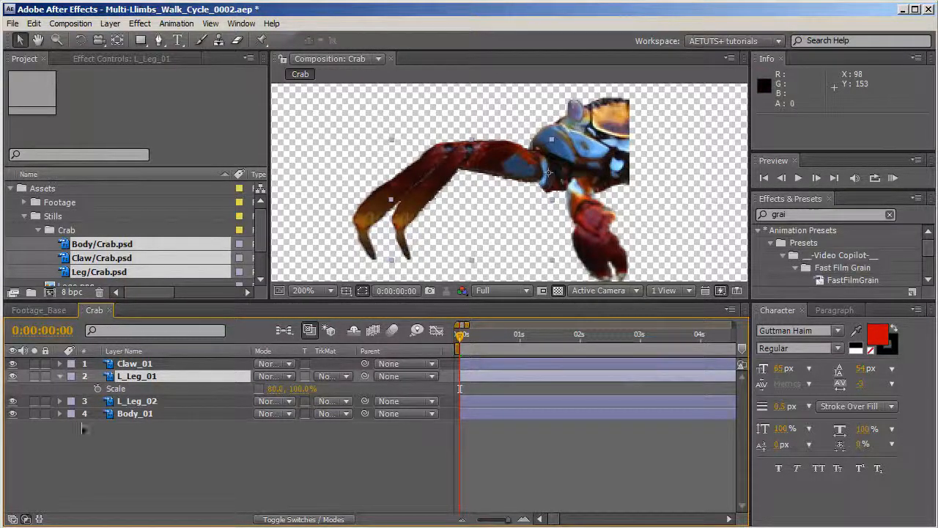
Duplicate L_Leg_01 as L_Leg_03, place it below L_Leg_02 and set its horizontal scale to 70%.
{"action": "left_click", "coordinate": [157, 378]}
{"action": "key", "text": "ctrl+d"}
{"action": "left_click_drag", "start_coordinate": [160, 377], "coordinate": [174, 425]}
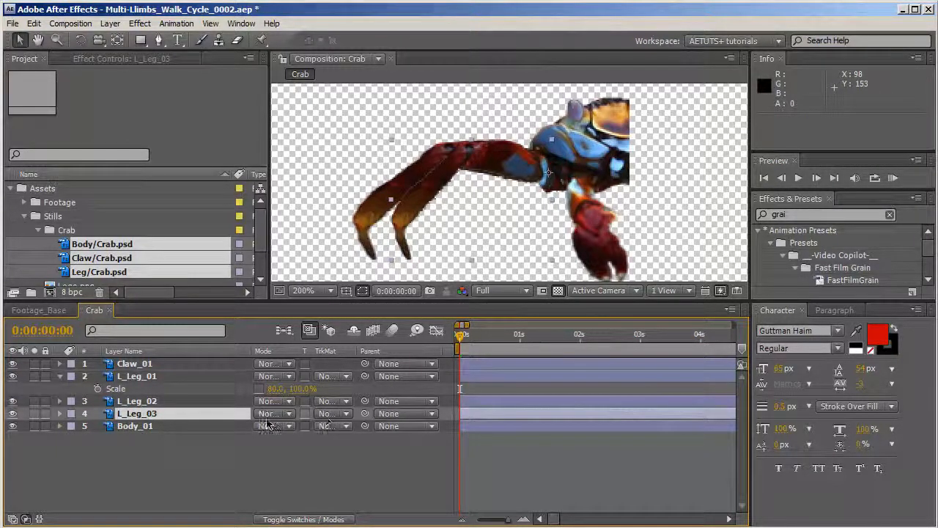
{"action": "key", "text": "s"}
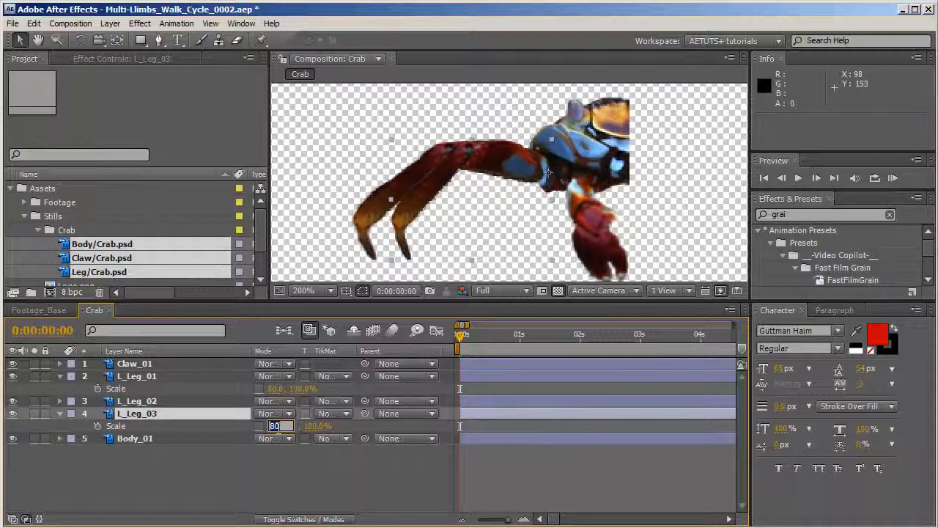
{"action": "type", "text": "70"}
{"action": "key", "text": "Return"}
Set L_Leg_01's horizontal scale to 85% and scrub through the timeline to check the three legs' motion.
{"action": "left_click", "coordinate": [275, 390]}
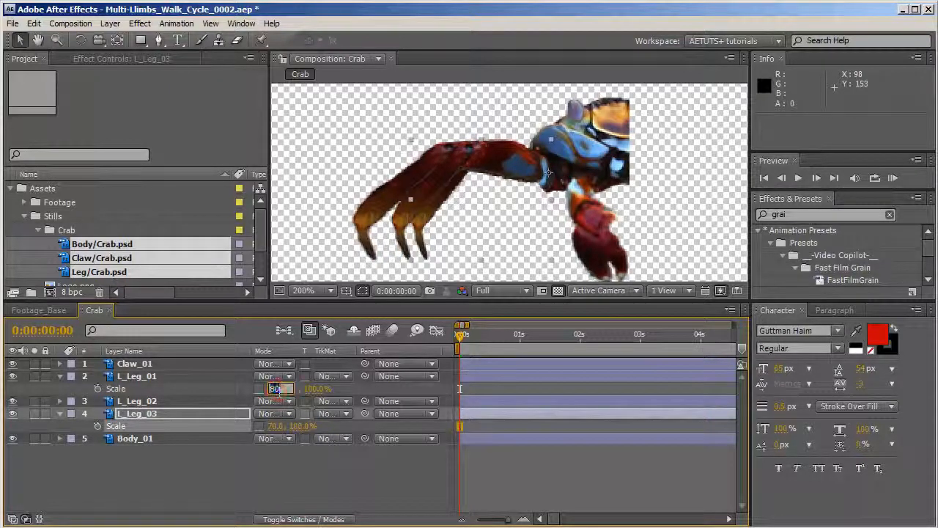
{"action": "type", "text": "85"}
{"action": "key", "text": "Return"}
{"action": "left_click", "coordinate": [277, 426]}
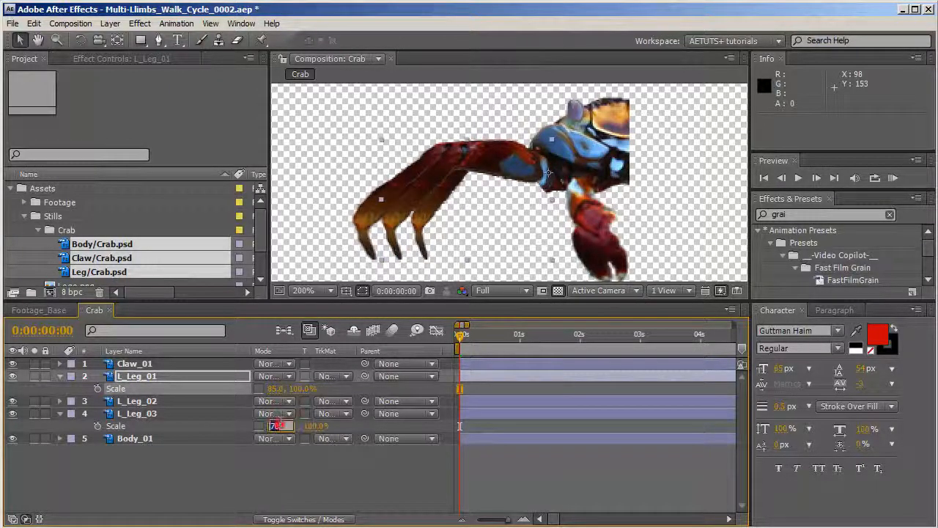
{"action": "key", "text": "Return"}
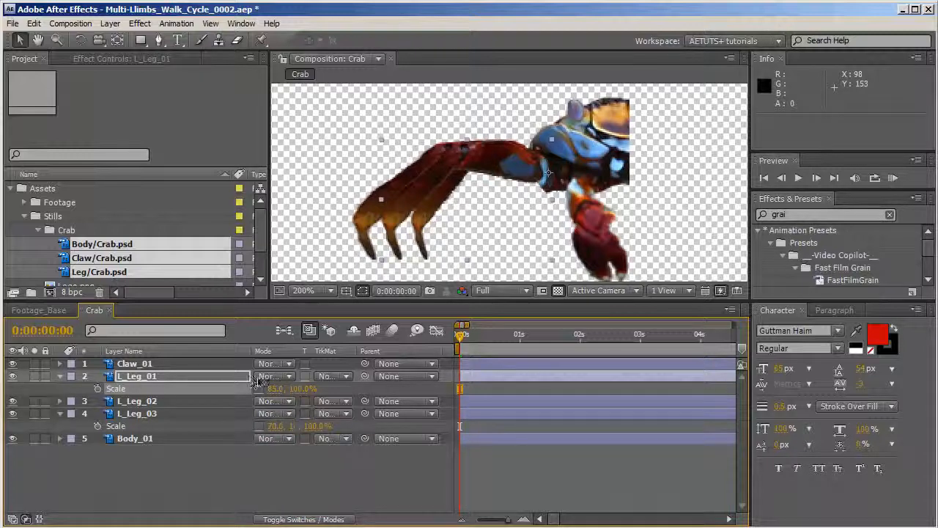
{"action": "left_click", "coordinate": [60, 376]}
{"action": "left_click_drag", "start_coordinate": [467, 337], "coordinate": [643, 368]}
{"action": "key", "text": "Home"}
Shift the L_Leg_02 layer so that it starts at 0:00:00:04.
{"action": "key", "text": "alt+shift+j"}
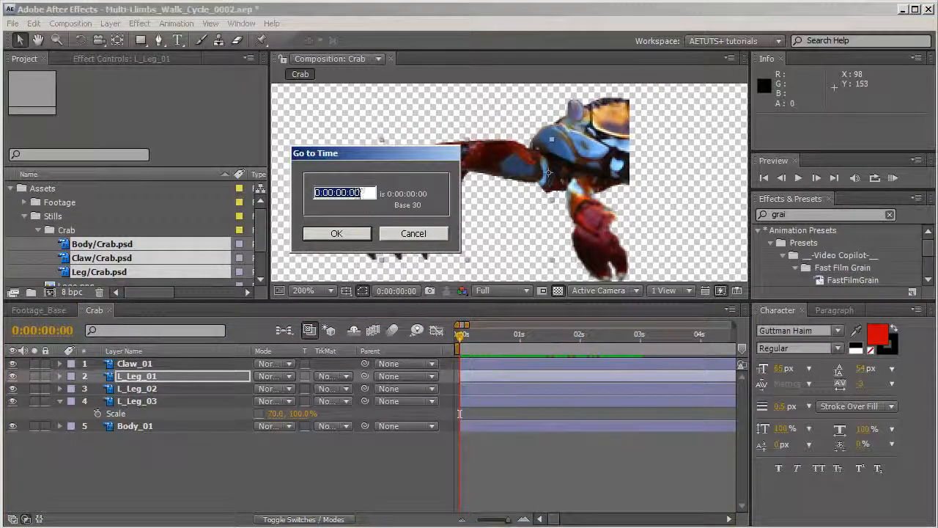
{"action": "type", "text": "04"}
{"action": "key", "text": "Return"}
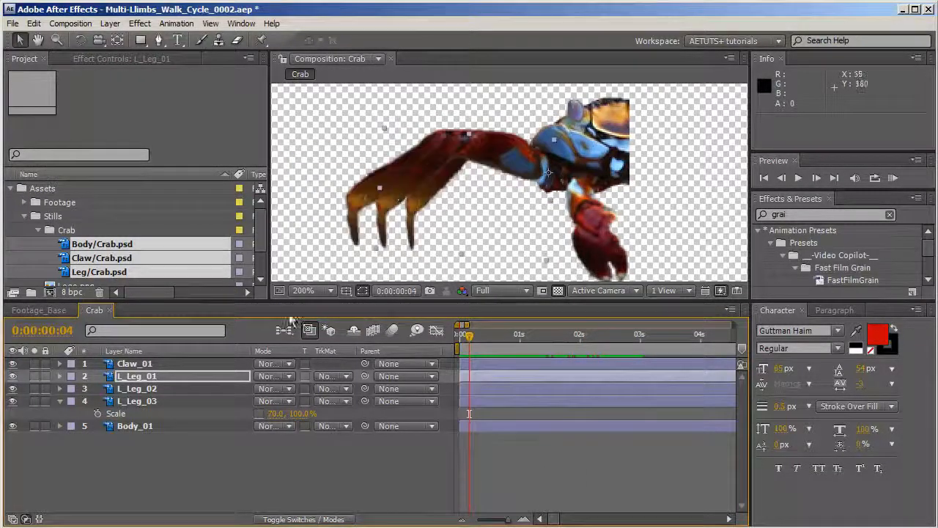
{"action": "left_click", "coordinate": [181, 387]}
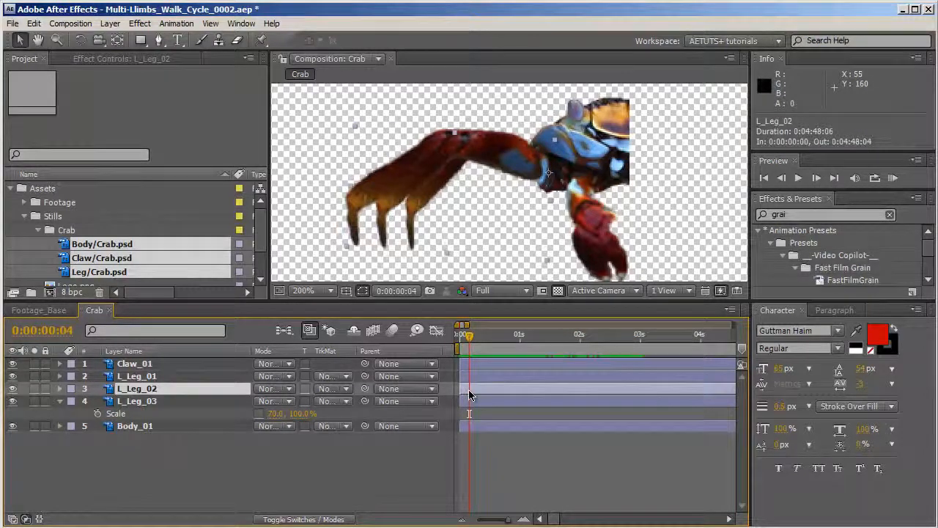
Shift the L_Leg_03 layer so that it starts at 0:00:00:09.
{"action": "left_click", "coordinate": [62, 332]}
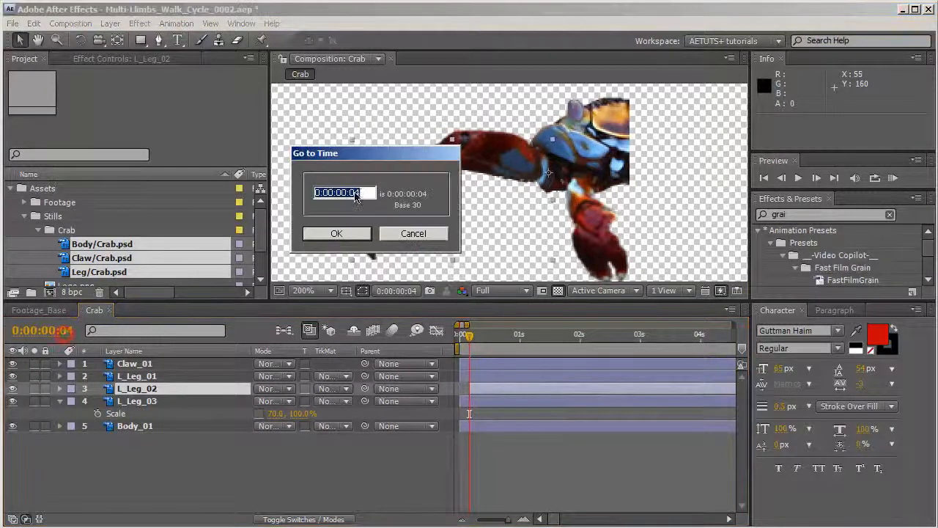
{"action": "type", "text": "09"}
{"action": "key", "text": "Return"}
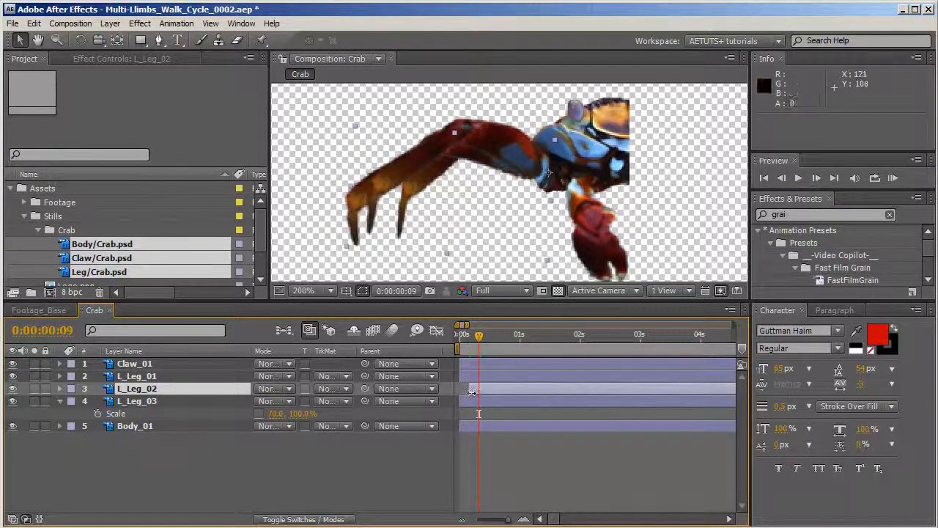
{"action": "left_click", "coordinate": [469, 401]}
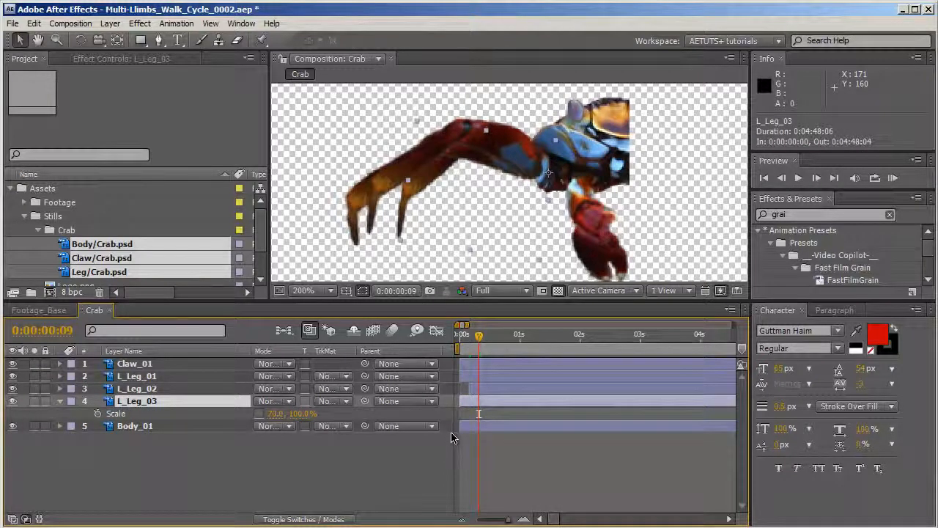
{"action": "key", "text": "["}
{"action": "key", "text": "p"}
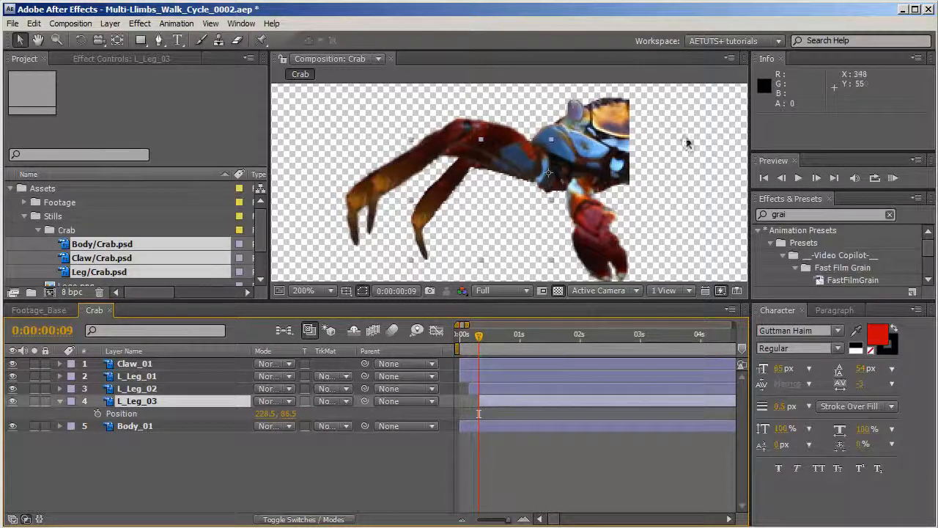
Shift all three leg layers earlier together so that L_Leg_03 starts at 0:00:00:00, keeping their offsets.
{"action": "left_click", "coordinate": [765, 178]}
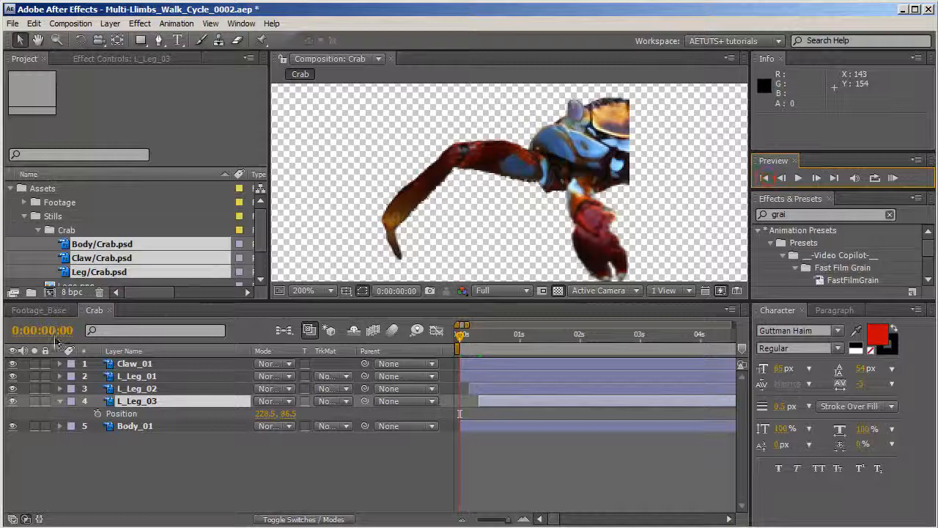
{"action": "left_click", "coordinate": [520, 376]}
{"action": "left_click", "coordinate": [509, 400], "text": "shift"}
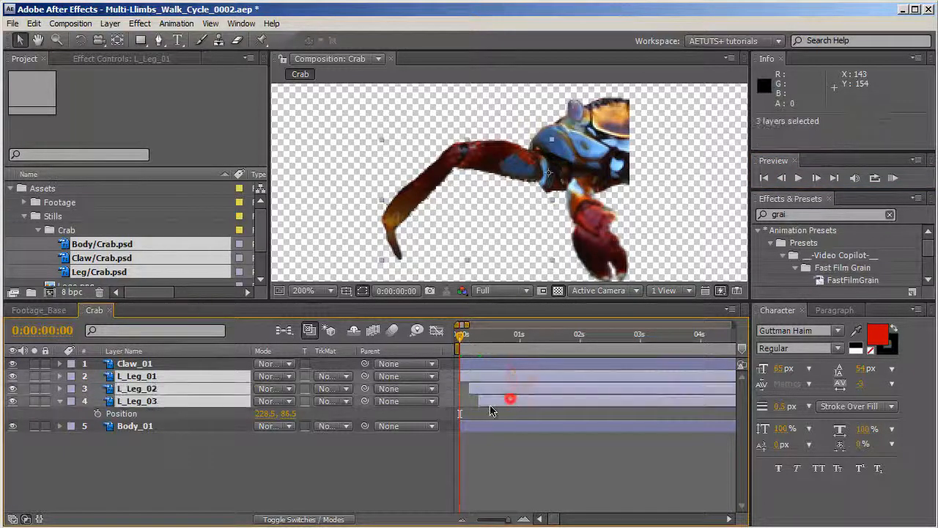
{"action": "left_click_drag", "start_coordinate": [497, 400], "coordinate": [477, 401]}
{"action": "left_click", "coordinate": [411, 465]}
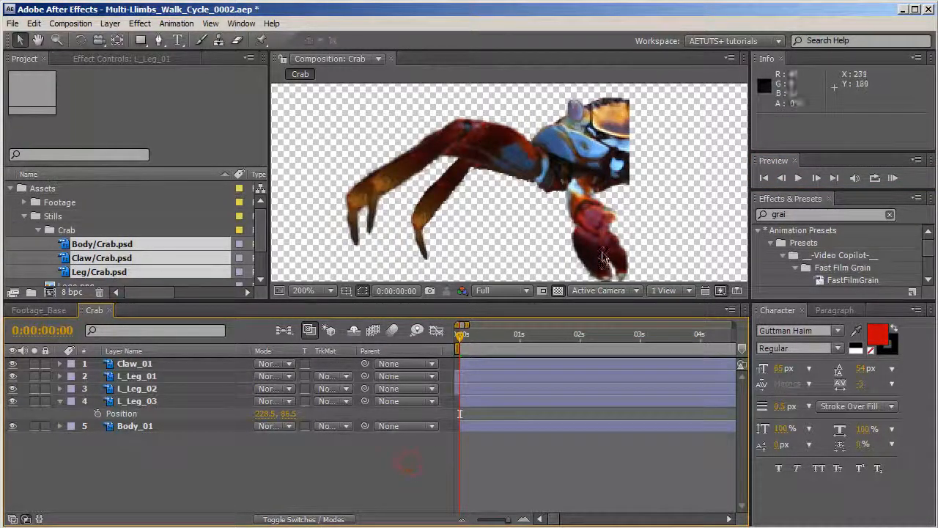
Preview the staggered walk cycle of the three legs and collapse L_Leg_03's properties.
{"action": "key", "text": "KP_0"}
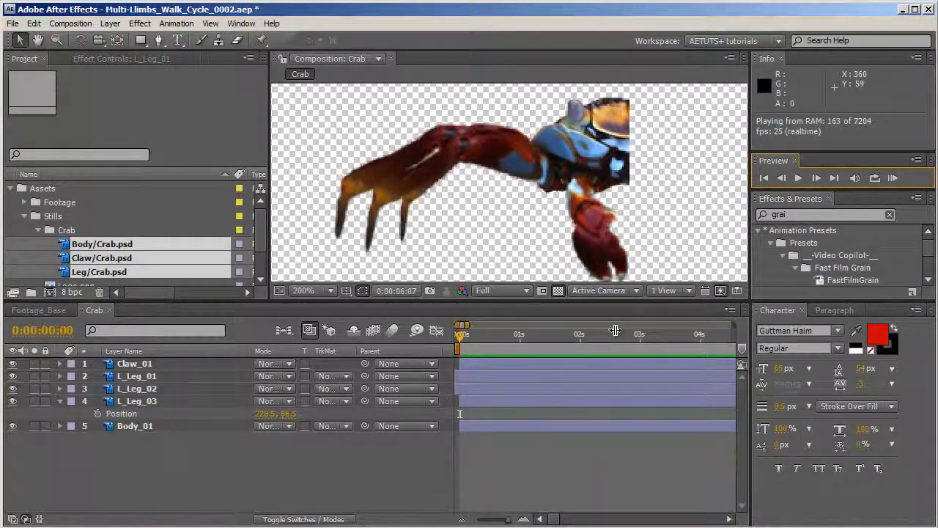
{"action": "key", "text": "space"}
{"action": "left_click", "coordinate": [60, 400]}
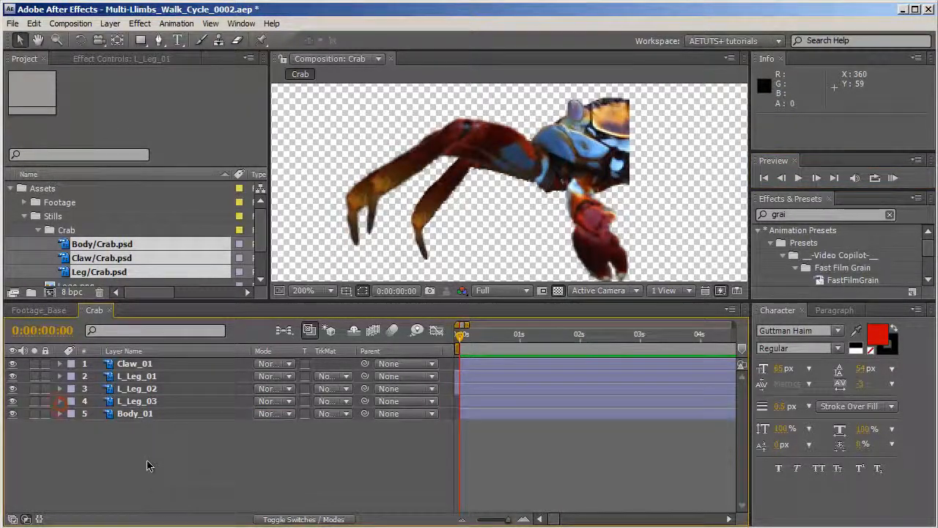
Move the anchor point of the Claw_01 layer to the joint where the claw meets the body.
{"action": "left_click", "coordinate": [143, 363]}
{"action": "left_click_drag", "start_coordinate": [659, 234], "coordinate": [561, 210]}
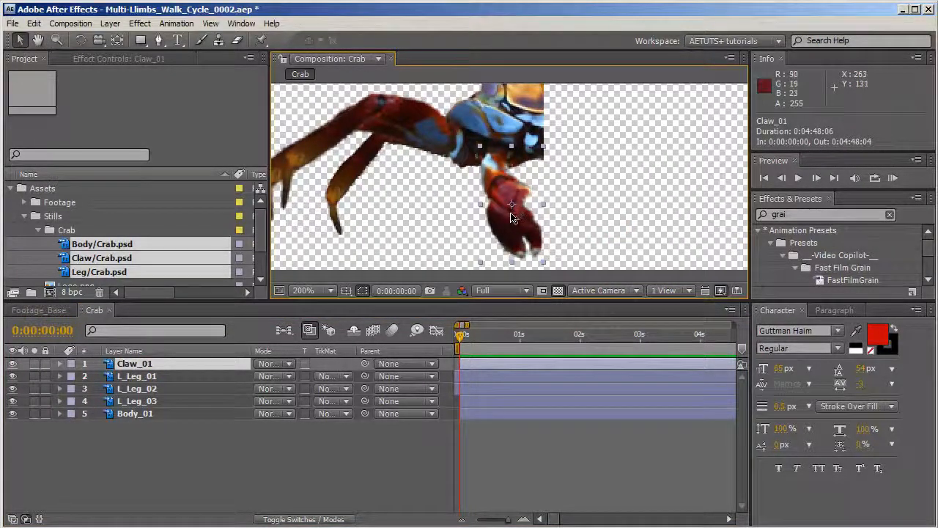
{"action": "key", "text": "y"}
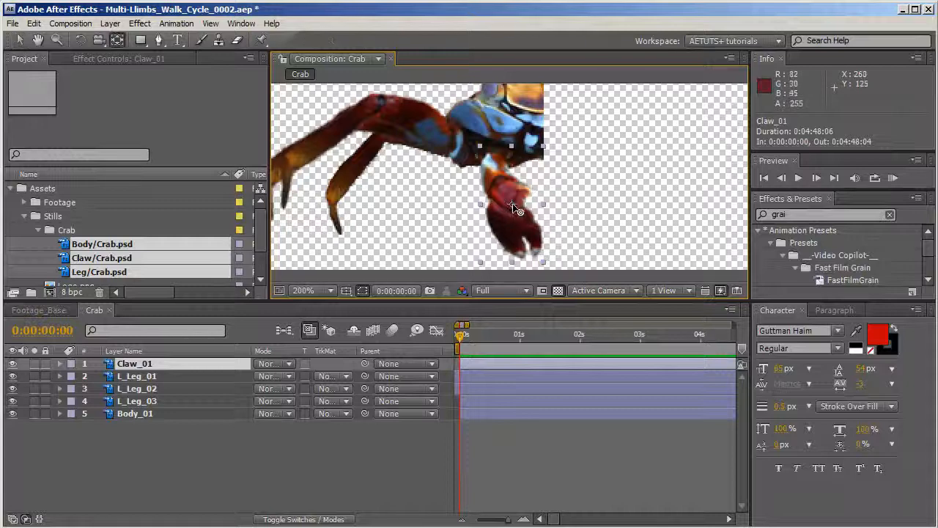
{"action": "left_click_drag", "start_coordinate": [511, 203], "coordinate": [497, 154]}
Place three puppet pins on Claw_01: at the body joint, in the middle of the claw and at its tip.
{"action": "left_click", "coordinate": [260, 40]}
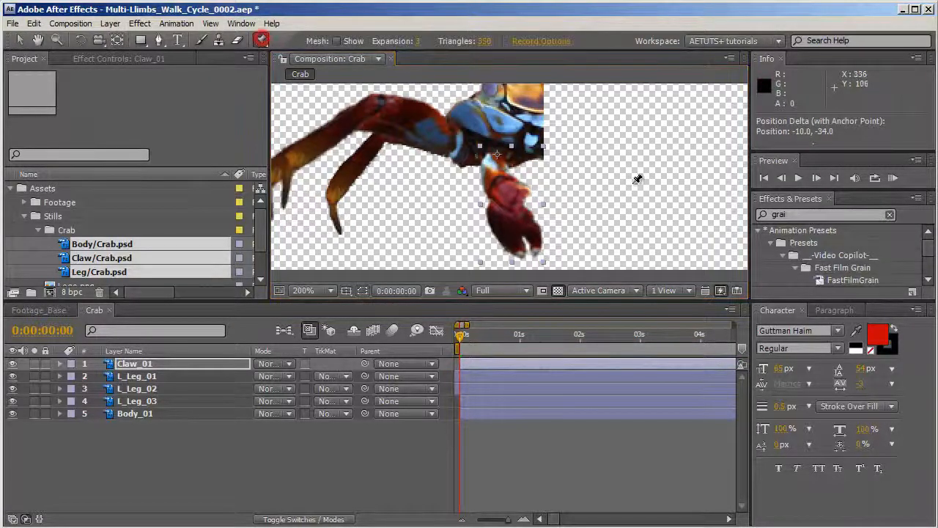
{"action": "left_click", "coordinate": [498, 151]}
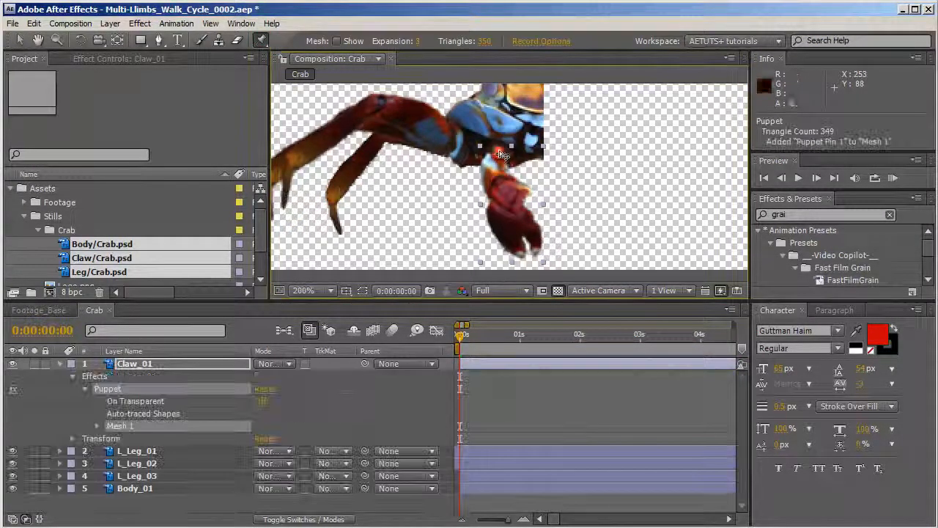
{"action": "left_click", "coordinate": [507, 196]}
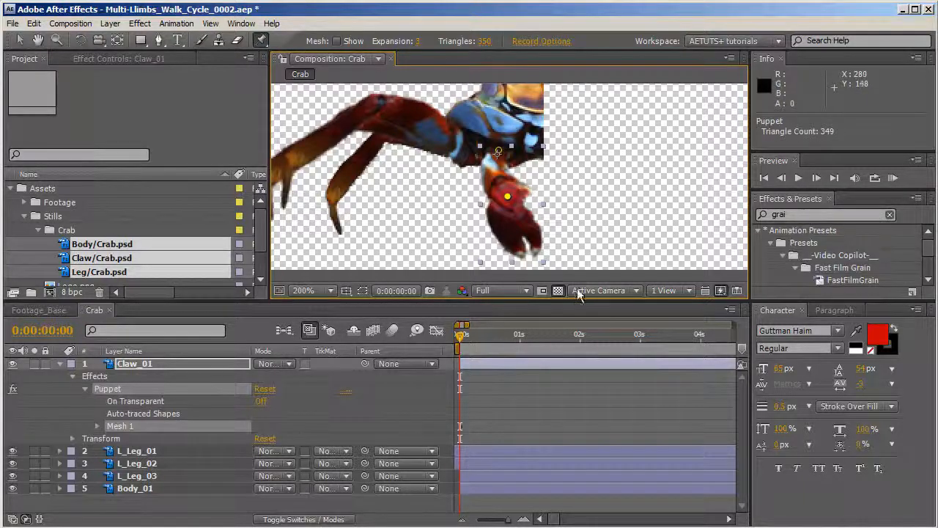
{"action": "left_click", "coordinate": [534, 259]}
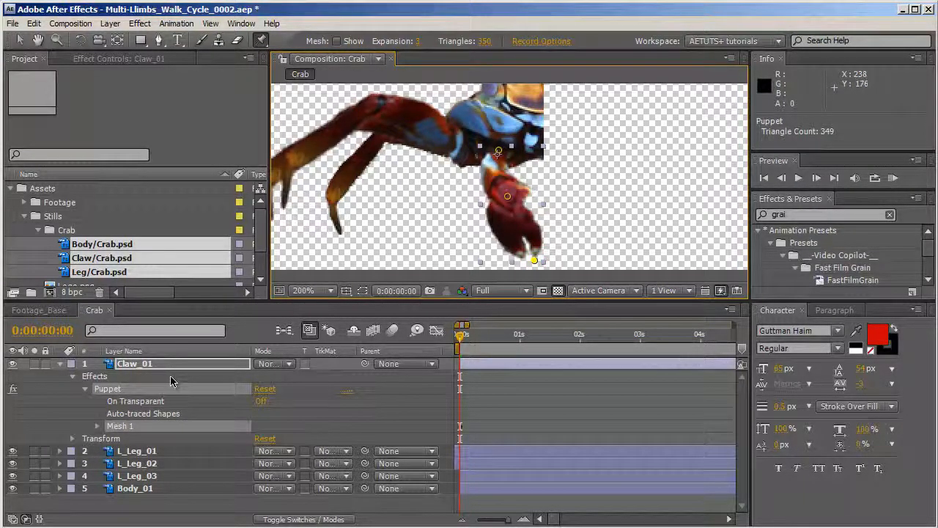
Reveal Claw_01's pin keyframes together with its Rotation and set a rotation keyframe at 0:00:00:00.
{"action": "key", "text": "u"}
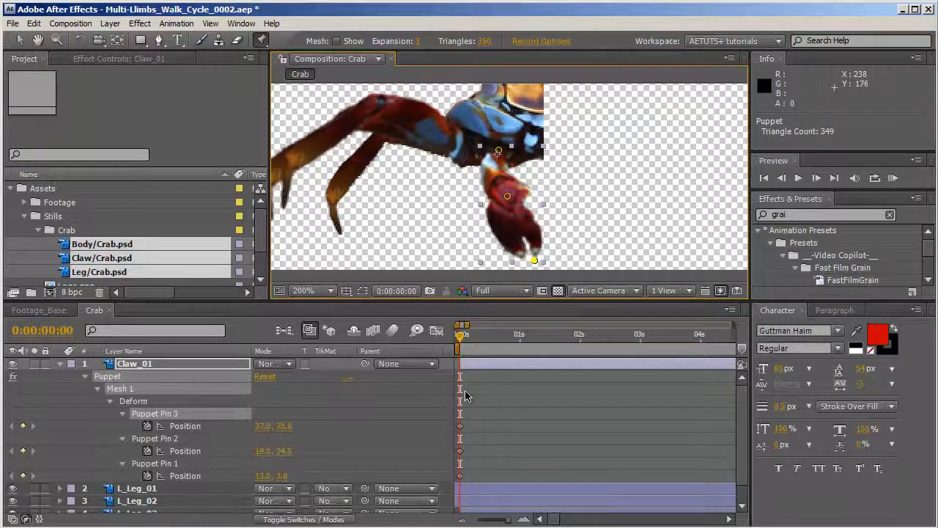
{"action": "key", "text": "shift+r"}
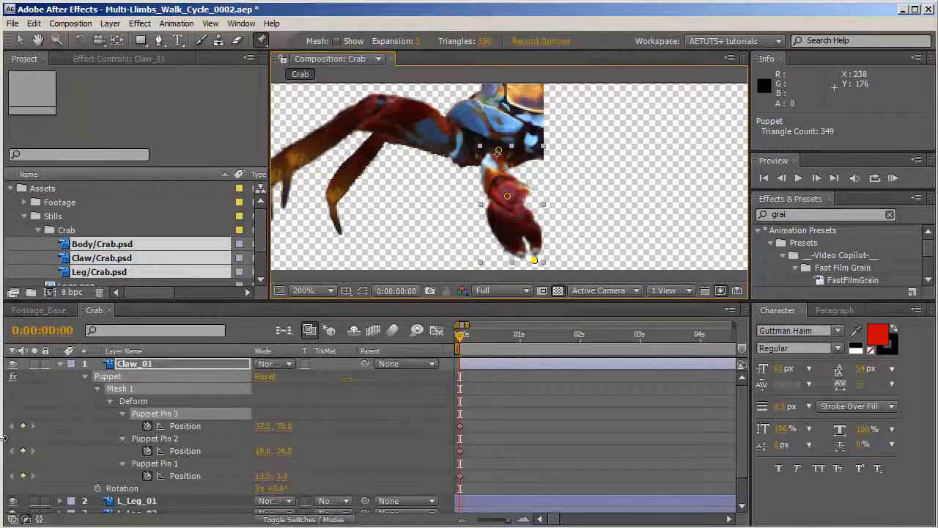
{"action": "left_click", "coordinate": [168, 489]}
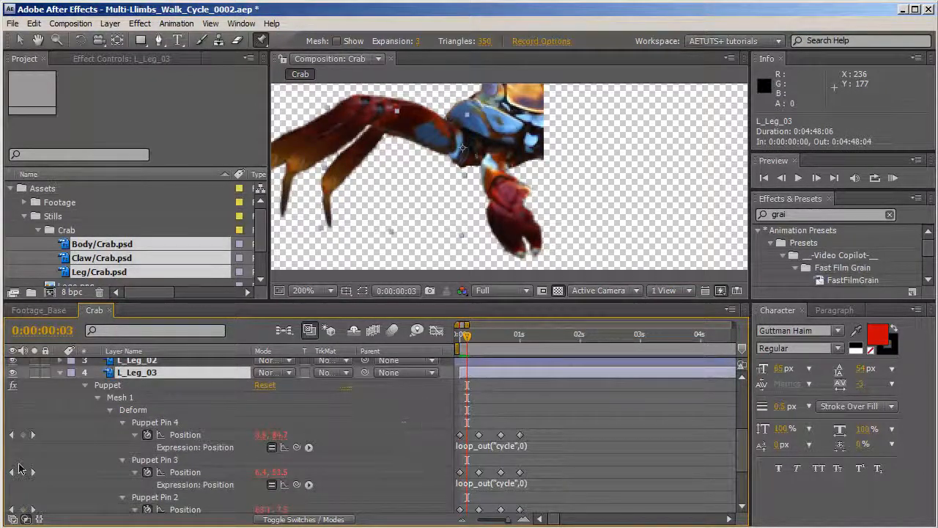
At L_Leg_03's second keyframe, 0:00:00:09, move Claw_01's middle pin to about 13.5, 35.5 and its tip pin to about 34.0, 77.5.
{"action": "left_click", "coordinate": [11, 434]}
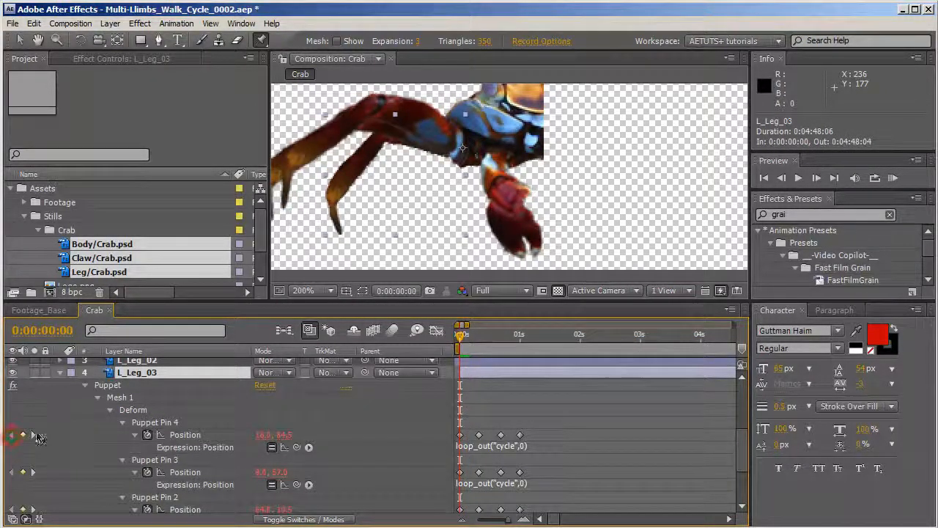
{"action": "left_click", "coordinate": [33, 435]}
{"action": "scroll", "coordinate": [179, 437], "scroll_direction": "up", "scroll_amount": 3}
{"action": "key", "text": "v"}
{"action": "left_click", "coordinate": [507, 196]}
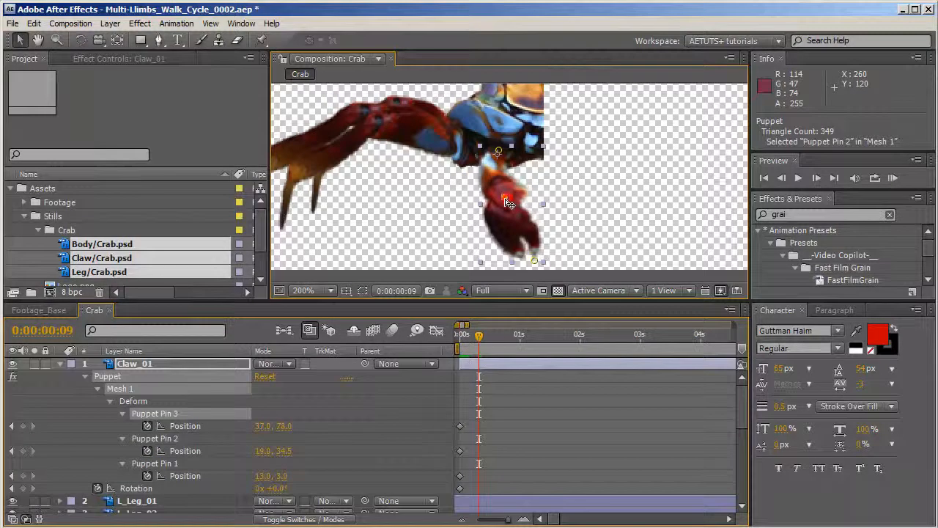
{"action": "left_click_drag", "start_coordinate": [507, 196], "coordinate": [499, 197]}
{"action": "left_click_drag", "start_coordinate": [534, 261], "coordinate": [529, 259]}
At L_Leg_03's third keyframe, 0:00:00:20, move Claw_01's middle pin to about 6.5, 33.0 and its tip pin to about 31.5, 69.5.
{"action": "scroll", "coordinate": [439, 445], "scroll_direction": "down", "scroll_amount": 4}
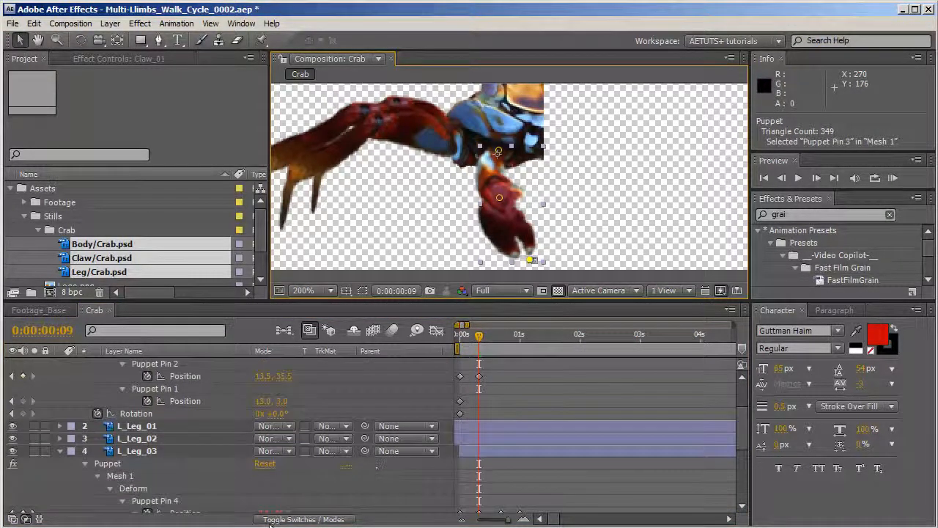
{"action": "scroll", "coordinate": [118, 488], "scroll_direction": "down", "scroll_amount": 1}
{"action": "left_click", "coordinate": [33, 476]}
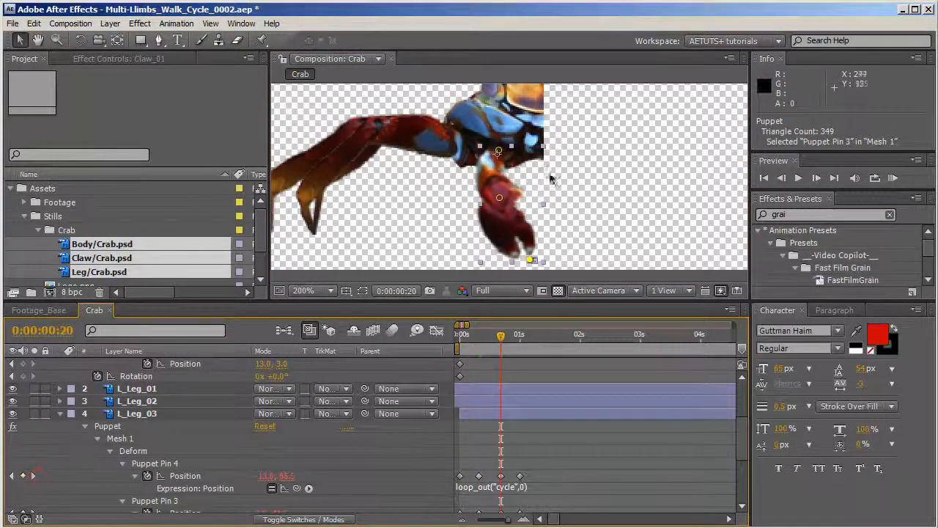
{"action": "left_click_drag", "start_coordinate": [499, 197], "coordinate": [488, 195]}
{"action": "left_click_drag", "start_coordinate": [530, 260], "coordinate": [527, 249]}
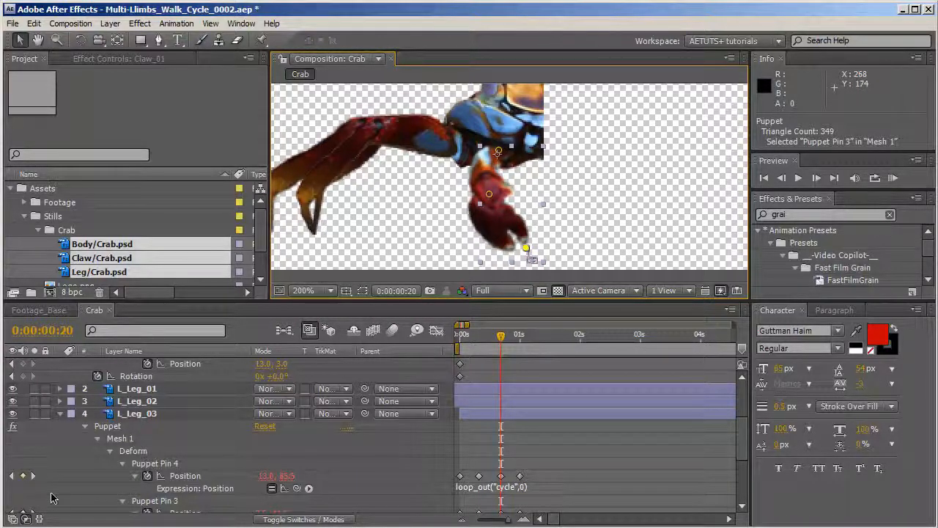
Copy Claw_01's three starting pin keyframes to 0:00:01:00.
{"action": "left_click", "coordinate": [33, 476]}
{"action": "scroll", "coordinate": [242, 440], "scroll_direction": "up", "scroll_amount": 3}
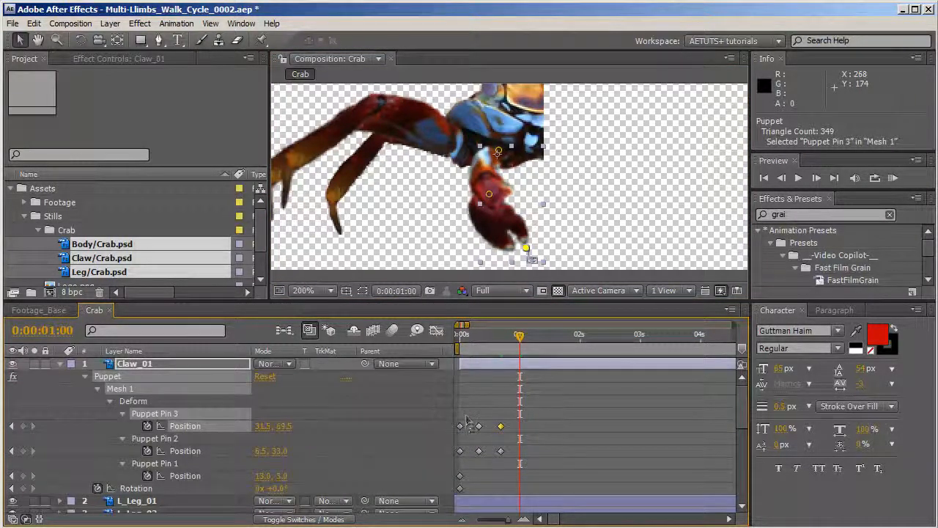
{"action": "left_click_drag", "start_coordinate": [467, 416], "coordinate": [452, 482]}
{"action": "key", "text": "ctrl+c"}
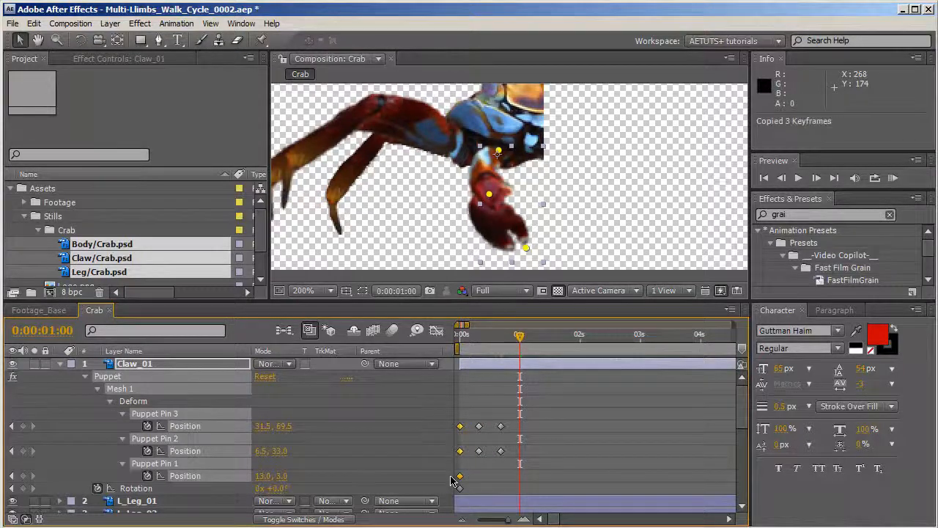
{"action": "key", "text": "ctrl+v"}
Set Claw_01's rotation to 11° at 0:00:00:14 and copy its starting rotation keyframe to 0:00:01:00.
{"action": "left_click_drag", "start_coordinate": [480, 338], "coordinate": [488, 339]}
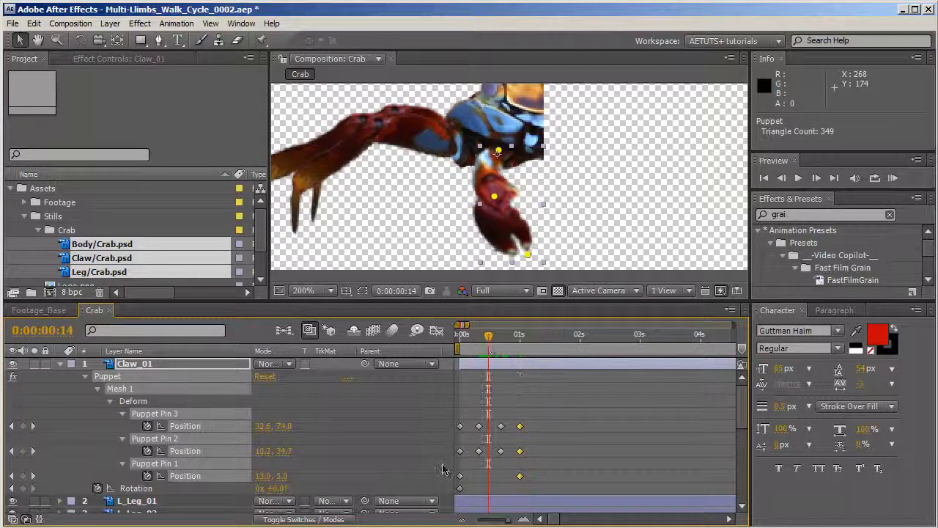
{"action": "left_click_drag", "start_coordinate": [280, 488], "coordinate": [287, 488]}
{"action": "mouse_move", "coordinate": [488, 336]}
{"action": "left_mouse_down"}
{"action": "mouse_move", "coordinate": [462, 337]}
{"action": "mouse_move", "coordinate": [479, 339]}
{"action": "left_mouse_up"}
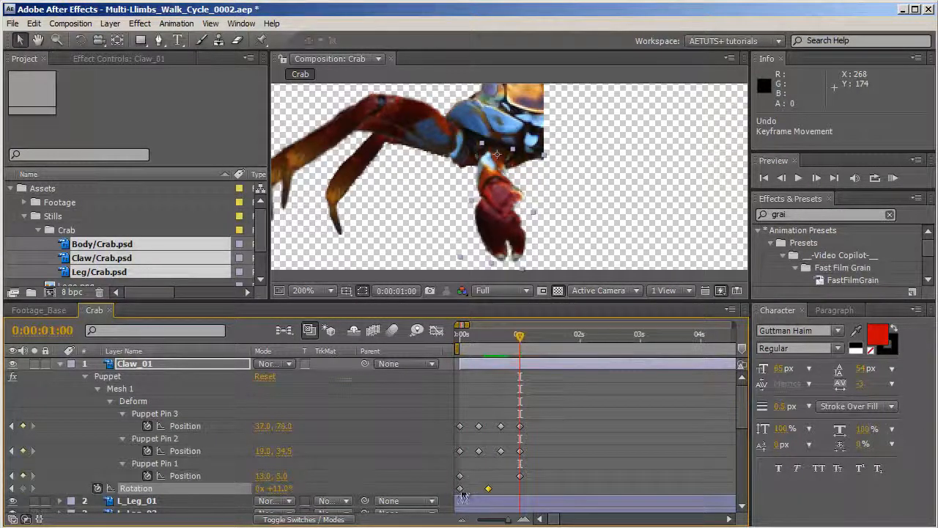
{"action": "left_click", "coordinate": [459, 488]}
{"action": "key", "text": "ctrl+c"}
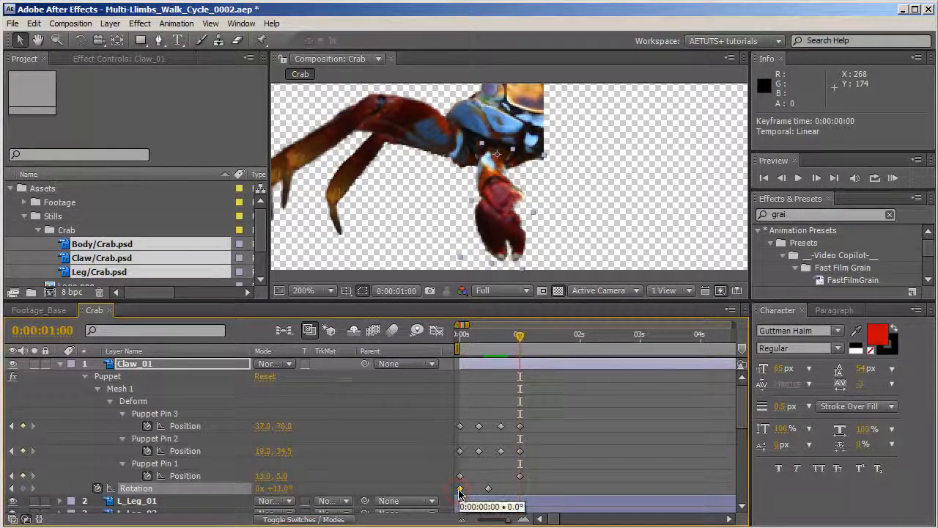
{"action": "key", "text": "ctrl+v"}
Delete Claw_01's middle and tip pin keyframes at 0:00:00:20 and preview the claw animation.
{"action": "left_click_drag", "start_coordinate": [467, 337], "coordinate": [480, 356]}
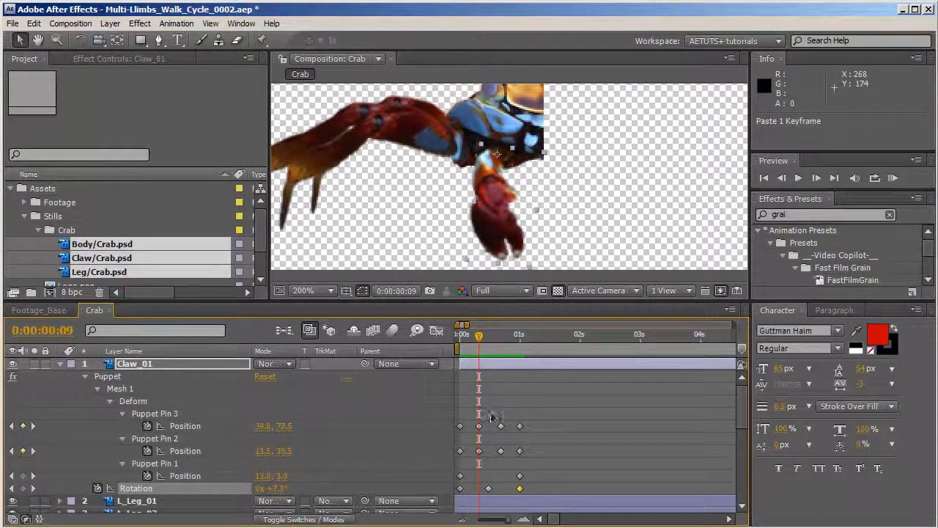
{"action": "left_click_drag", "start_coordinate": [491, 417], "coordinate": [482, 465]}
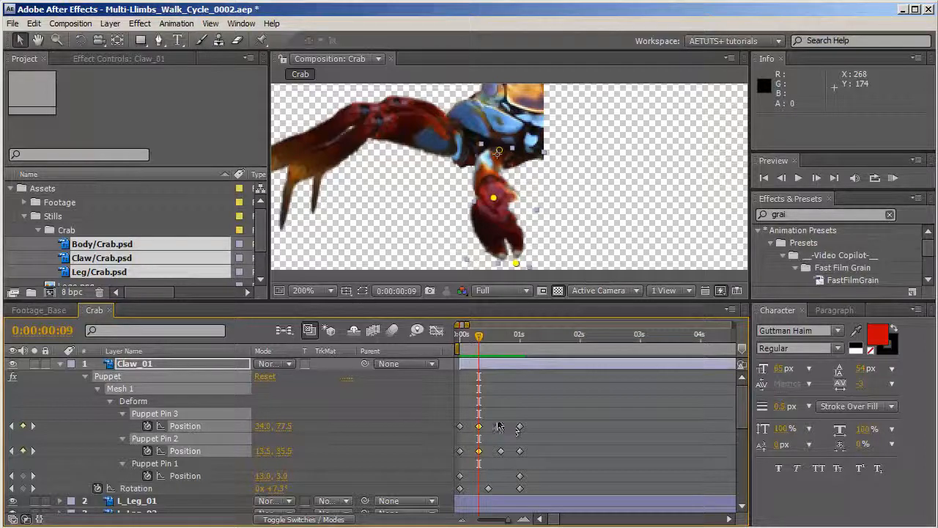
{"action": "left_click_drag", "start_coordinate": [509, 412], "coordinate": [496, 467]}
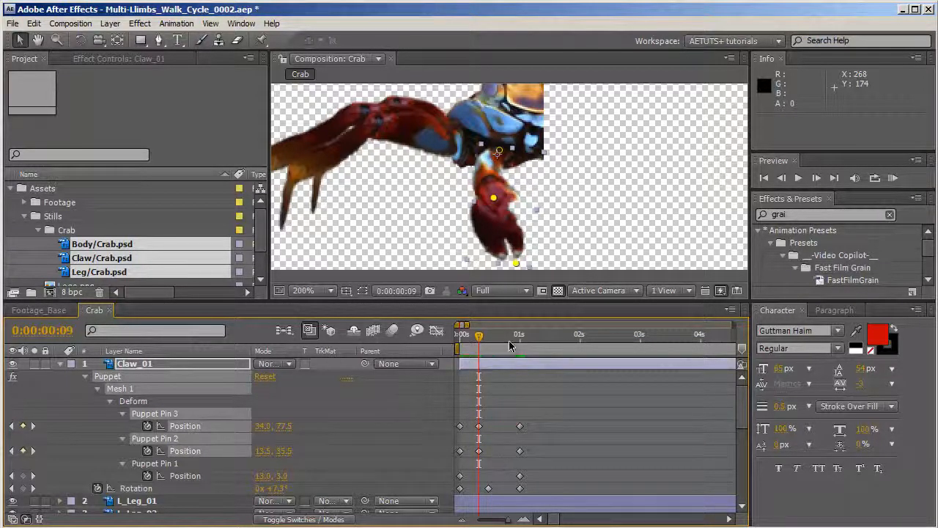
{"action": "key", "text": "space"}
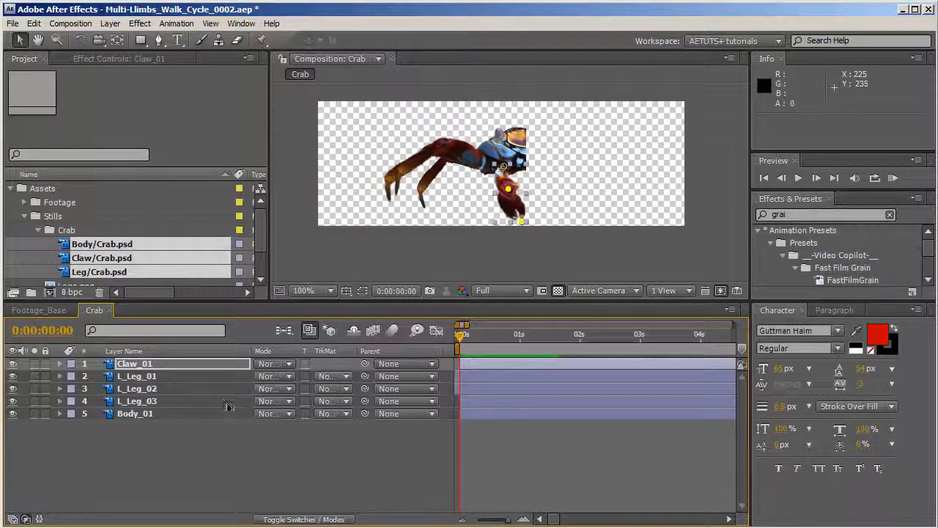
Add a null object to the Crab composition and show the layer switches in place of the modes.
{"action": "right_click", "coordinate": [123, 418]}
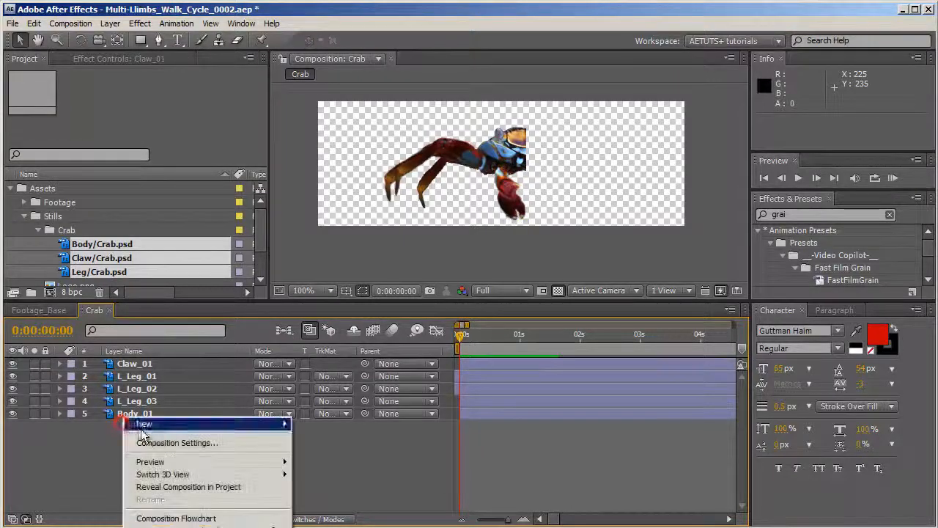
{"action": "mouse_move", "coordinate": [154, 424]}
{"action": "left_click", "coordinate": [367, 495]}
{"action": "key", "text": "F4"}
Duplicate the claw, the three legs and the body, and move the five copies above the null layer.
{"action": "left_click", "coordinate": [157, 375]}
{"action": "left_click", "coordinate": [157, 425], "text": "shift"}
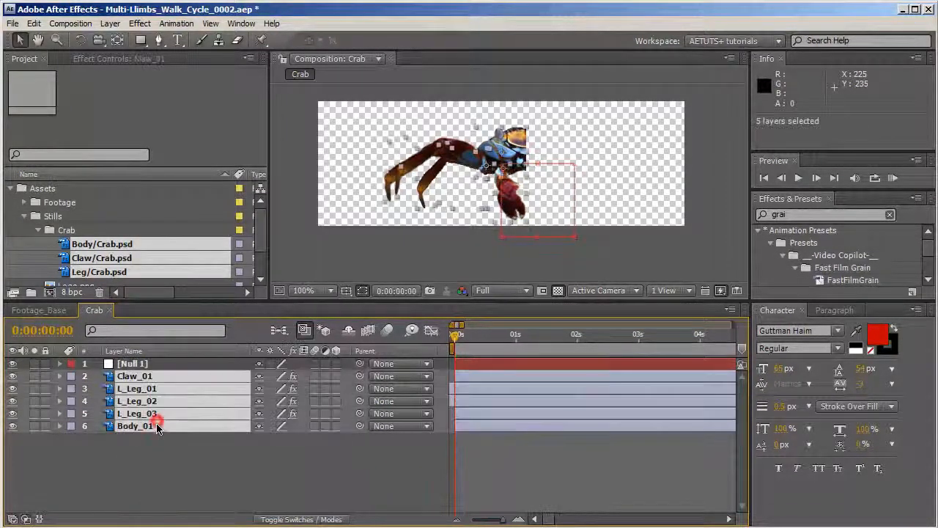
{"action": "key", "text": "ctrl+d"}
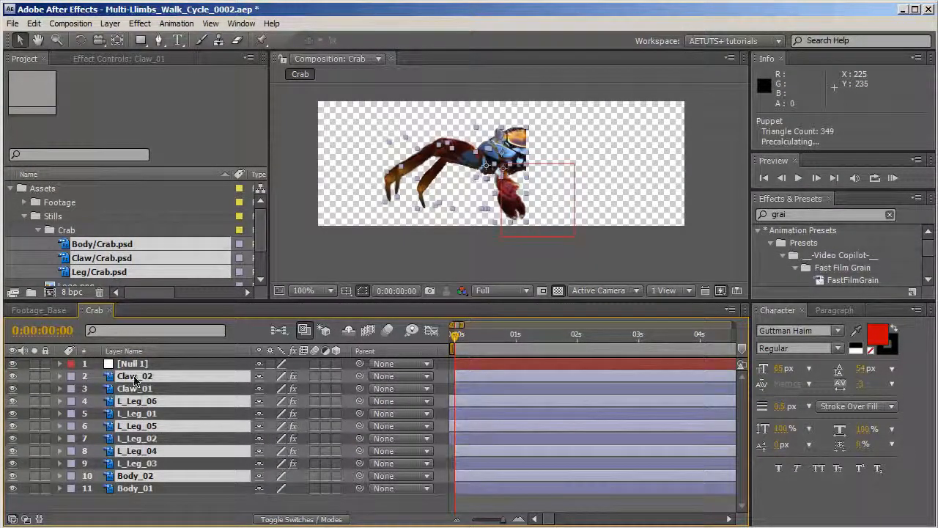
{"action": "left_click_drag", "start_coordinate": [136, 378], "coordinate": [134, 366]}
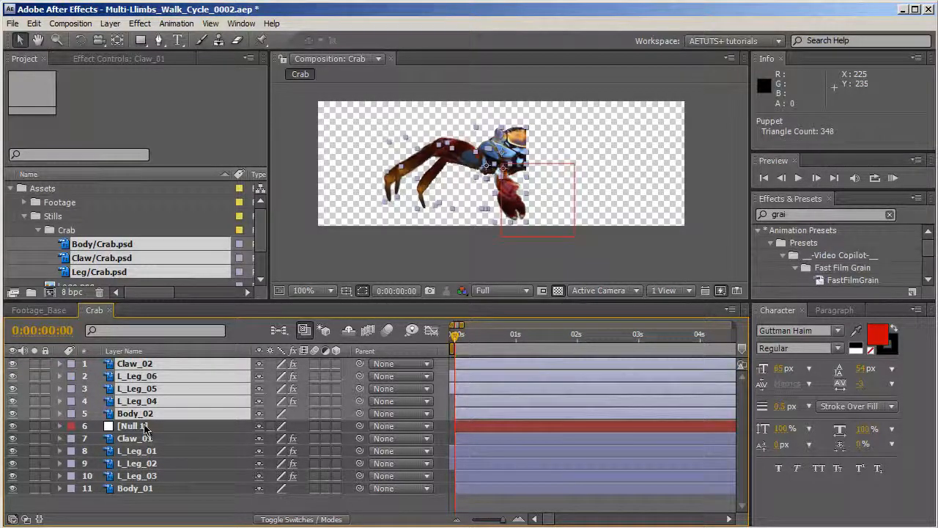
{"action": "left_click", "coordinate": [143, 426]}
{"action": "left_click", "coordinate": [154, 413]}
Rename the duplicated L_Leg_04 layer as R_Leg_01.
{"action": "left_click", "coordinate": [162, 401]}
{"action": "key", "text": "Return"}
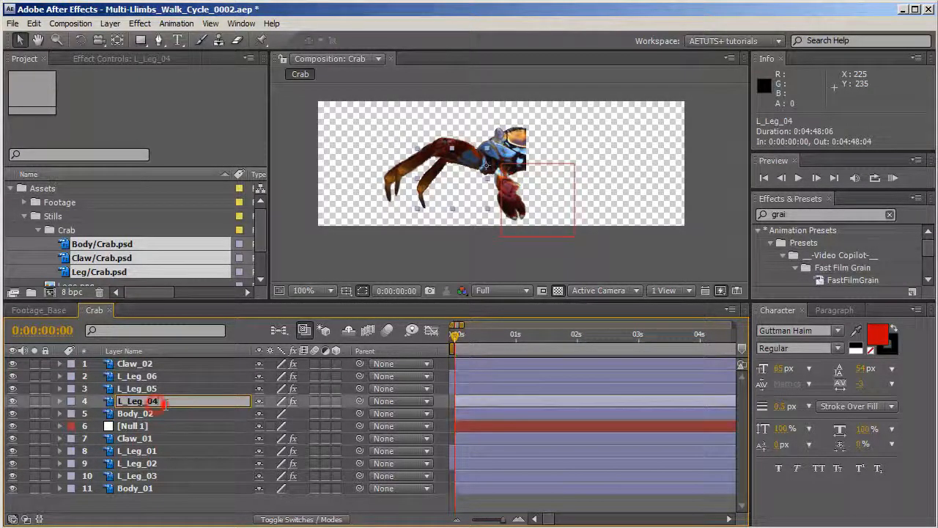
{"action": "type", "text": "1"}
{"action": "type", "text": "R"}
{"action": "mouse_move", "coordinate": [124, 402]}
{"action": "left_mouse_down"}
{"action": "mouse_move", "coordinate": [104, 407]}
{"action": "mouse_move", "coordinate": [109, 392]}
{"action": "left_mouse_up"}
Rename the duplicated L_Leg_05 layer as R_Leg_02.
{"action": "left_click", "coordinate": [165, 388]}
{"action": "key", "text": "Return"}
{"action": "left_click", "coordinate": [159, 388]}
{"action": "key", "text": "BackSpace"}
{"action": "type", "text": "2"}
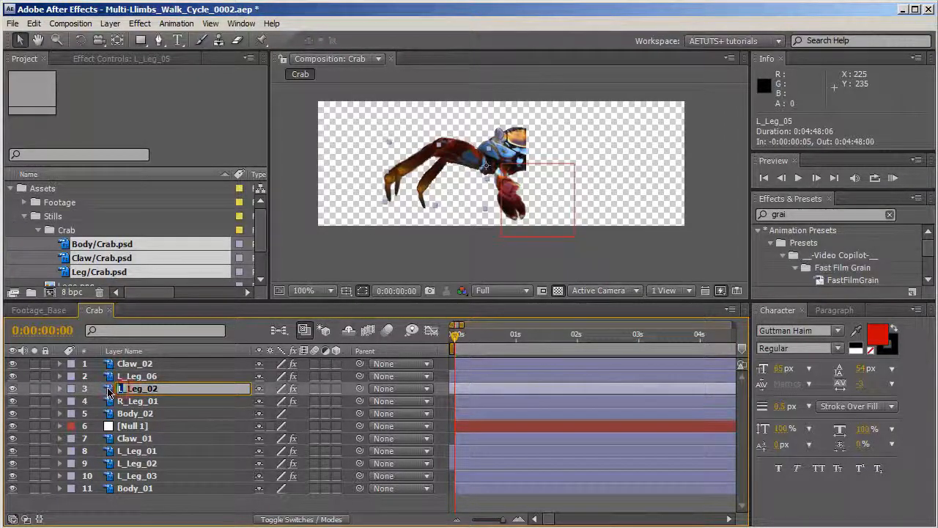
{"action": "type", "text": "R"}
Rename the duplicated L_Leg_06 layer as R_Leg_03.
{"action": "left_click", "coordinate": [165, 376]}
{"action": "key", "text": "Return"}
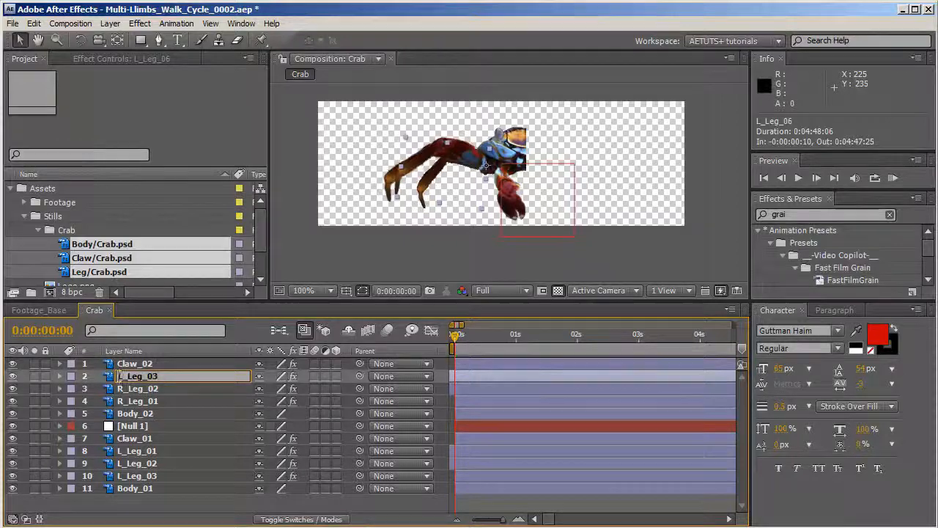
{"action": "type", "text": "R"}
Parent Claw_02, the three R_Leg layers and Body_02 to Null 1.
{"action": "left_click", "coordinate": [151, 413]}
{"action": "left_click", "coordinate": [153, 363], "text": "shift"}
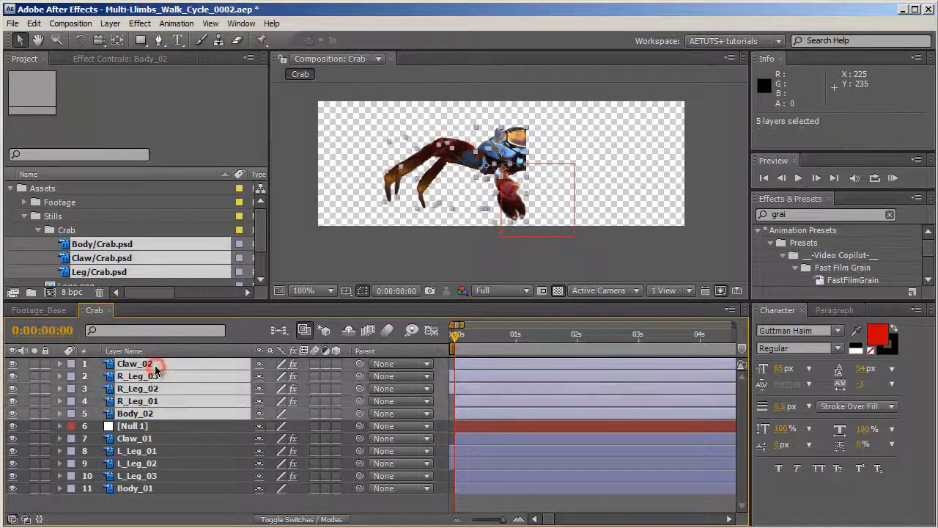
{"action": "left_click_drag", "start_coordinate": [277, 419], "coordinate": [178, 423]}
Mirror the duplicated half of the crab by setting Null 1's scale to -100, 100%.
{"action": "left_click", "coordinate": [178, 425]}
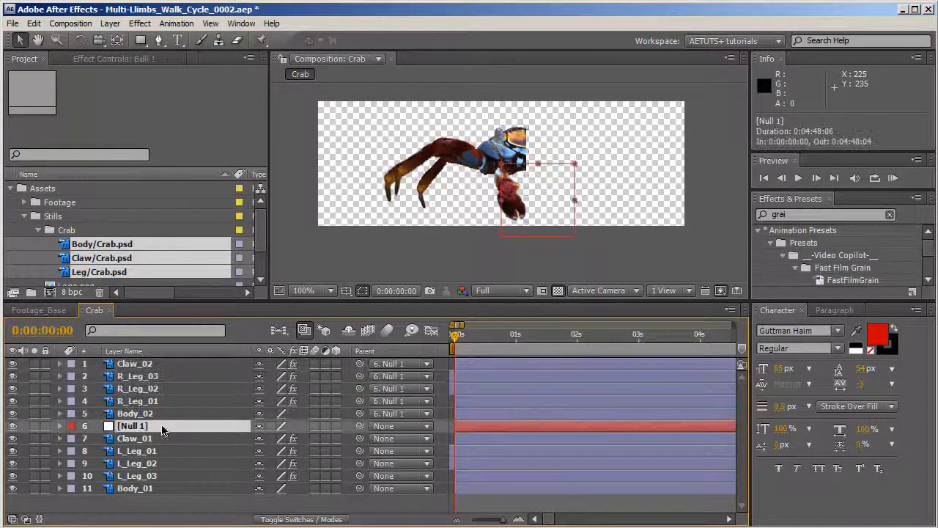
{"action": "key", "text": "s"}
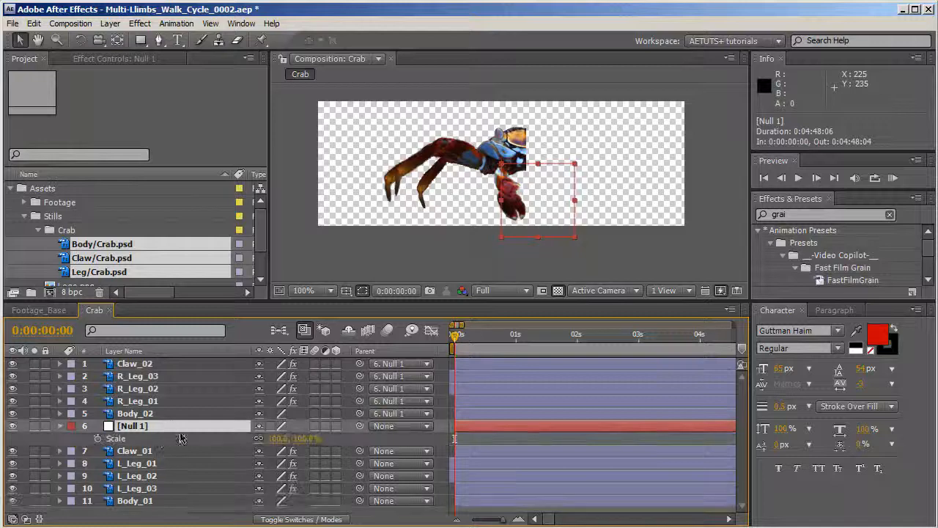
{"action": "left_click", "coordinate": [278, 438]}
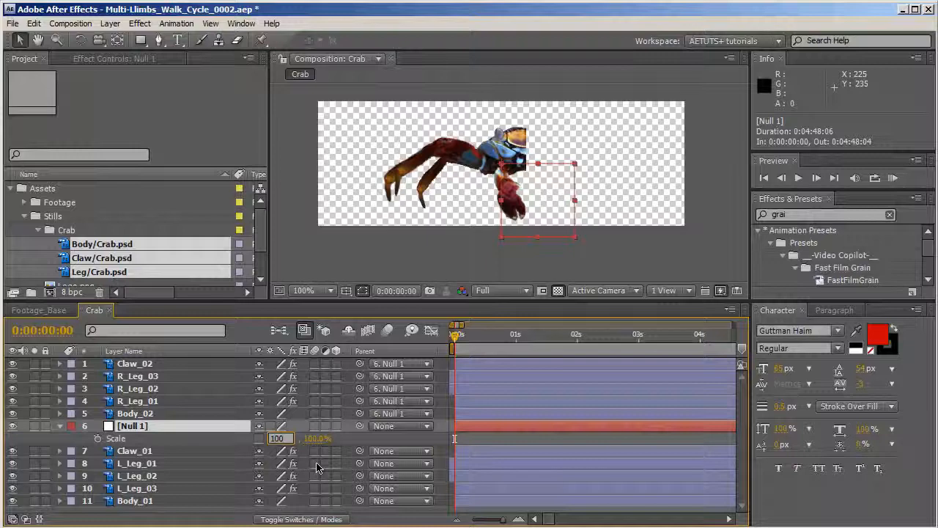
{"action": "key", "text": "Return"}
Move Null 1 horizontally to position 317, 85 so the mirrored half joins the original half at the body's centre.
{"action": "key", "text": "shift+Right"}
{"action": "key", "text": "shift+Right"}
{"action": "key", "text": "shift+Right"}
{"action": "key", "text": "shift+Right"}
{"action": "key", "text": "shift+Right"}
{"action": "key", "text": "shift+Right"}
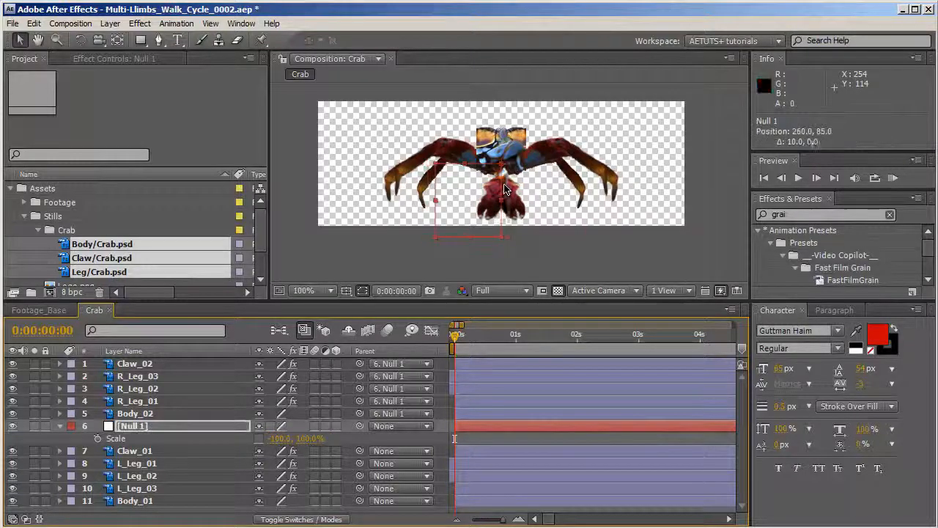
{"action": "key", "text": "shift+Right"}
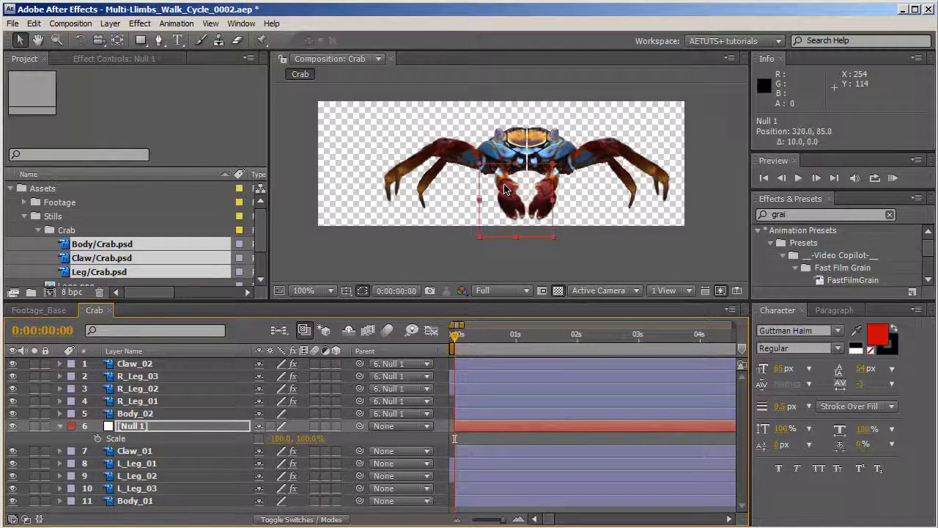
{"action": "key", "text": "Left"}
{"action": "key", "text": "Left"}
{"action": "key", "text": "Left"}
Scrub through the opening of the crab animation to examine how the legs and claws move on both sides.
{"action": "left_click_drag", "start_coordinate": [456, 350], "coordinate": [540, 352]}
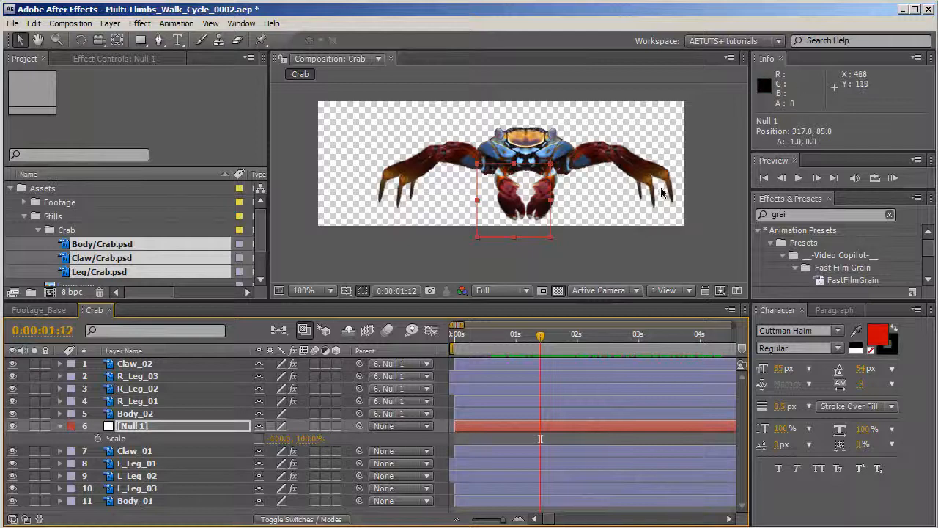
{"action": "left_click", "coordinate": [473, 337]}
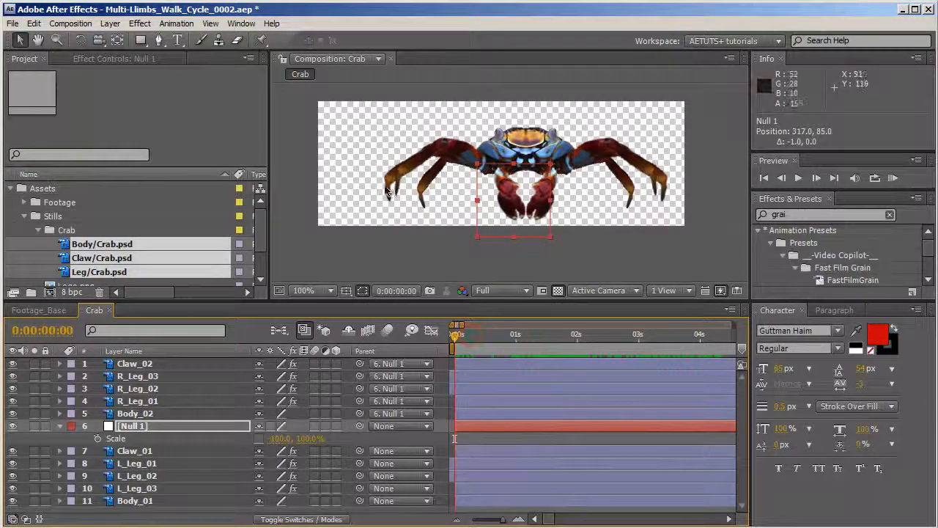
{"action": "key", "text": "Page_Down"}
{"action": "key", "text": "Page_Down"}
{"action": "key", "text": "Page_Down"}
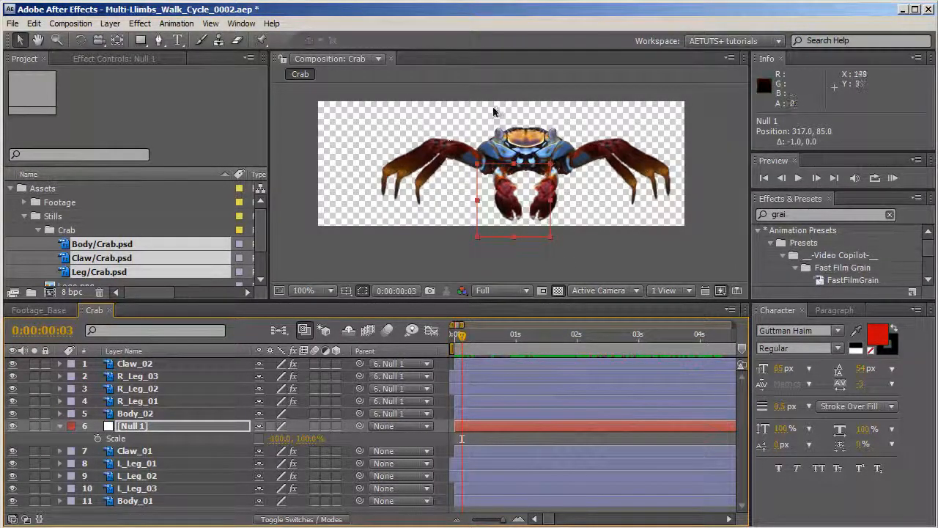
{"action": "mouse_move", "coordinate": [462, 338]}
{"action": "left_mouse_down"}
{"action": "mouse_move", "coordinate": [491, 344]}
{"action": "mouse_move", "coordinate": [464, 340]}
{"action": "left_mouse_up"}
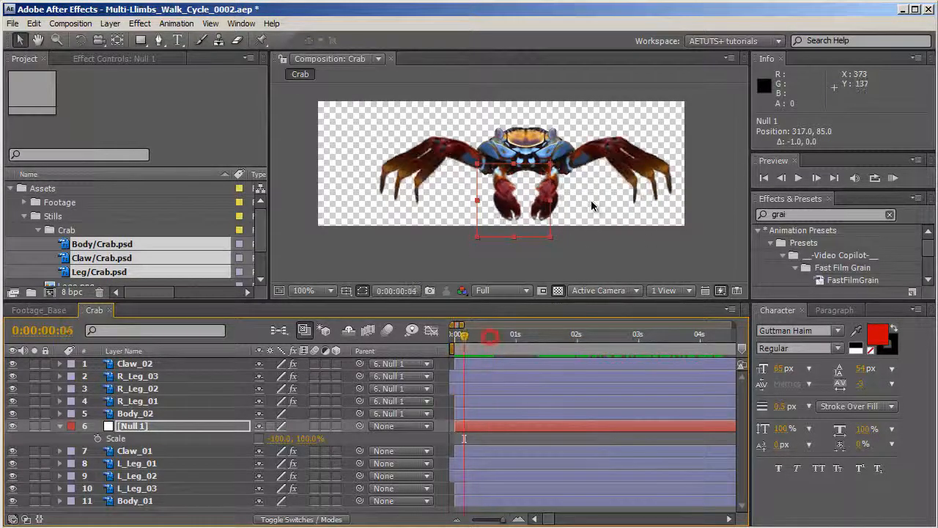
Shift the R_Leg_01, R_Leg_02 and R_Leg_03 layers in time so they all start at 0:00:00:00.
{"action": "left_click", "coordinate": [471, 375]}
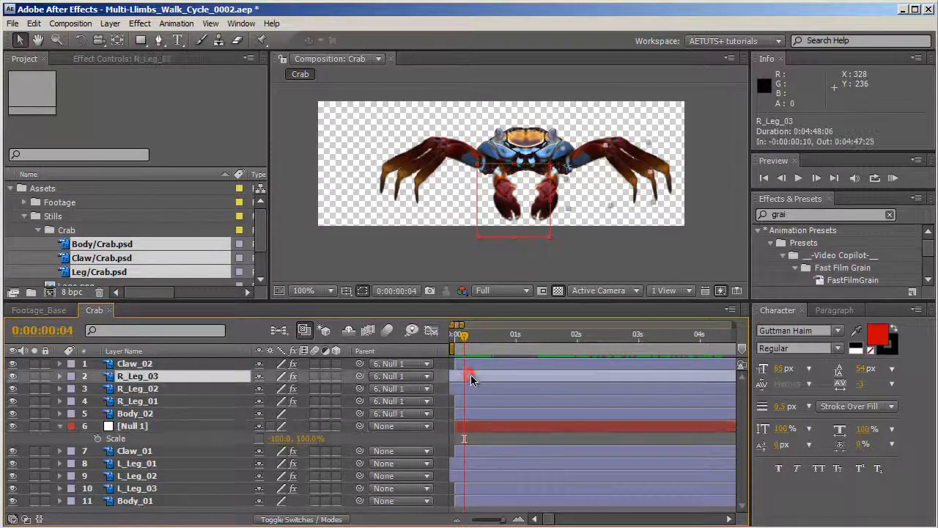
{"action": "left_click", "coordinate": [481, 398], "text": "shift"}
{"action": "key", "text": "Home"}
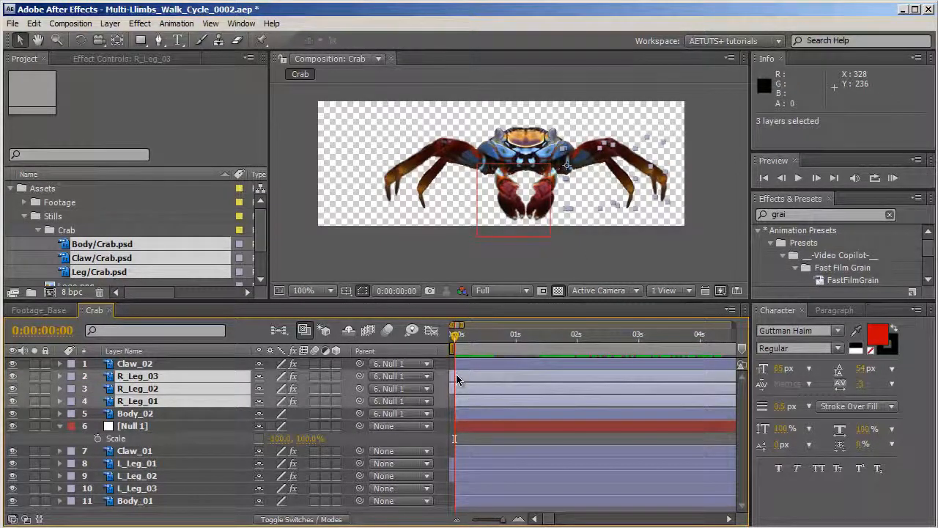
{"action": "left_click_drag", "start_coordinate": [456, 377], "coordinate": [486, 381]}
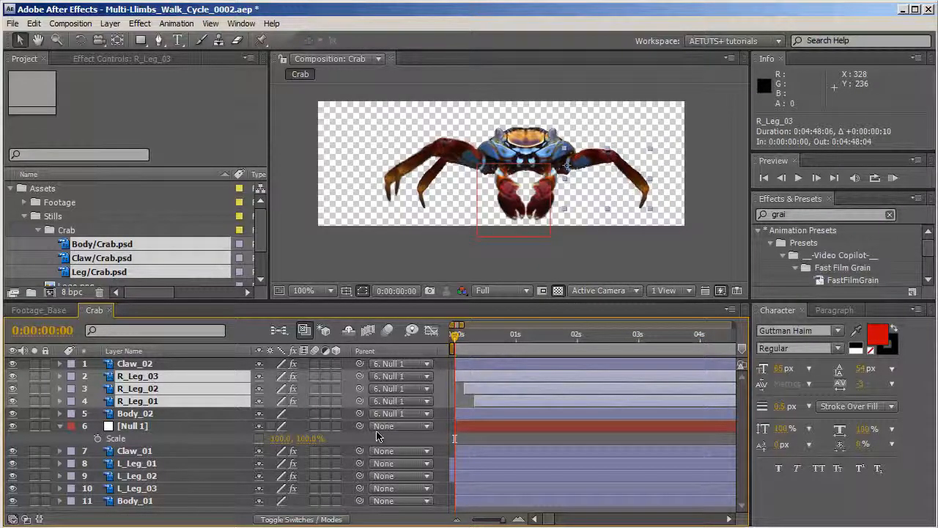
{"action": "left_click_drag", "start_coordinate": [457, 335], "coordinate": [533, 335]}
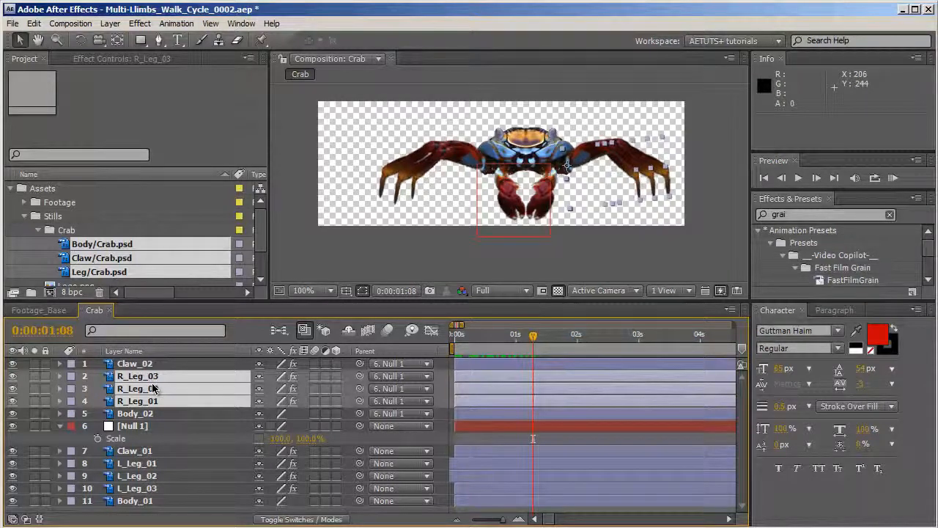
Time-reverse all keyframes of the three R_Leg layers.
{"action": "key", "text": "u"}
{"action": "left_click_drag", "start_coordinate": [568, 422], "coordinate": [437, 410]}
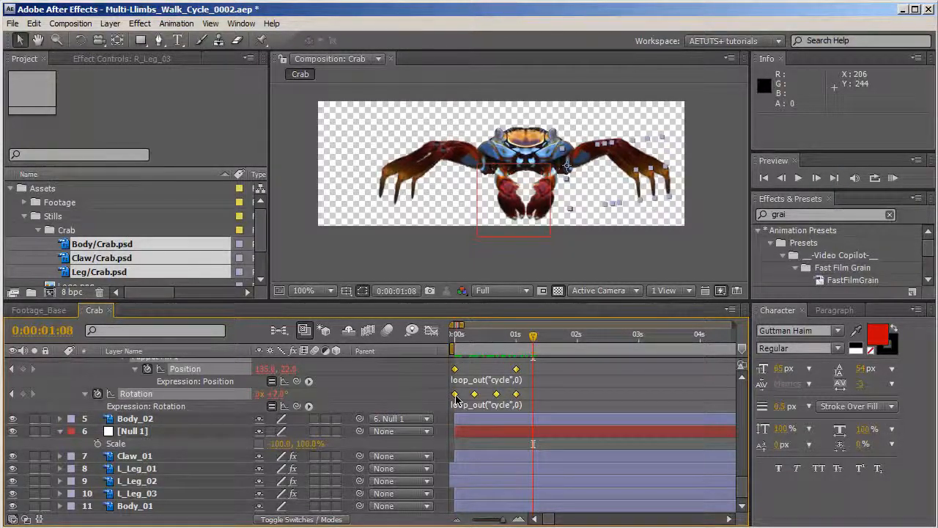
{"action": "right_click", "coordinate": [455, 395]}
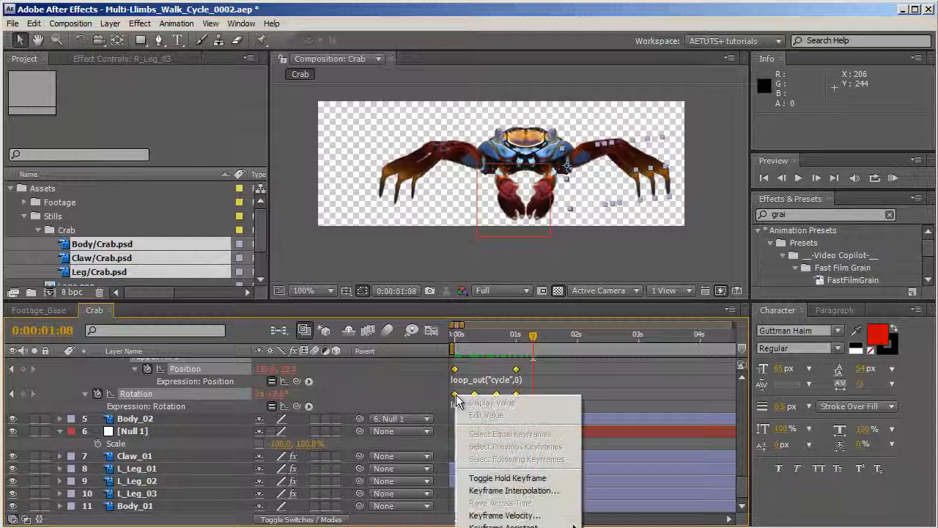
{"action": "mouse_move", "coordinate": [513, 526]}
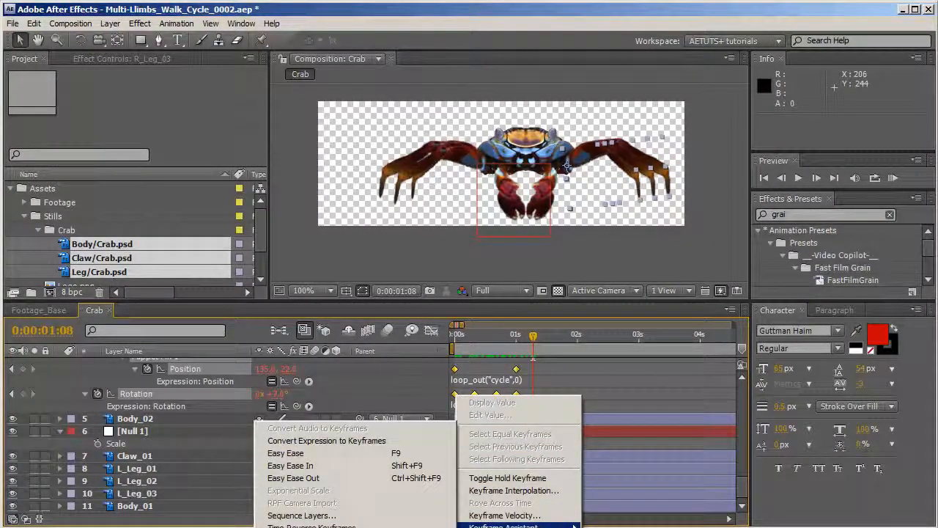
{"action": "left_click", "coordinate": [311, 525]}
{"action": "left_click", "coordinate": [489, 335]}
{"action": "left_click_drag", "start_coordinate": [489, 335], "coordinate": [463, 343]}
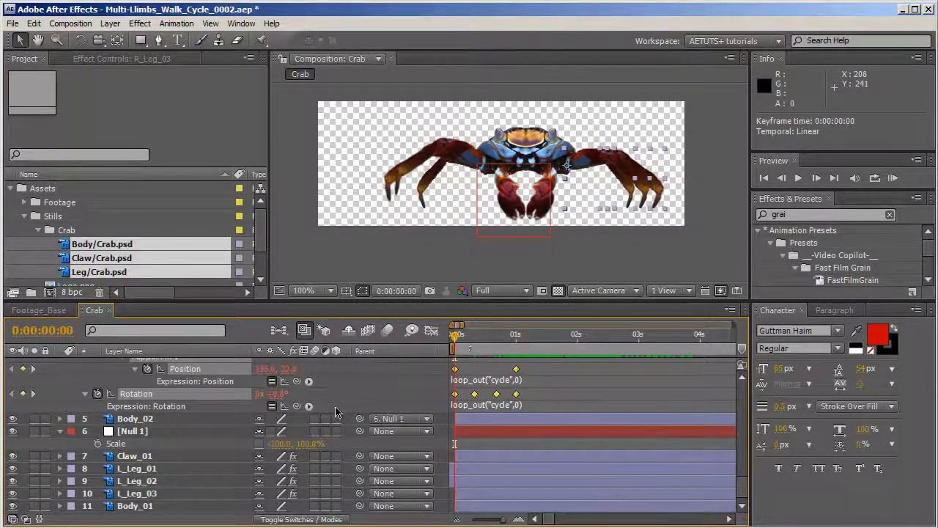
Time-reverse the puppet pin position and rotation keyframes of the Claw_02 layer.
{"action": "left_click", "coordinate": [175, 417]}
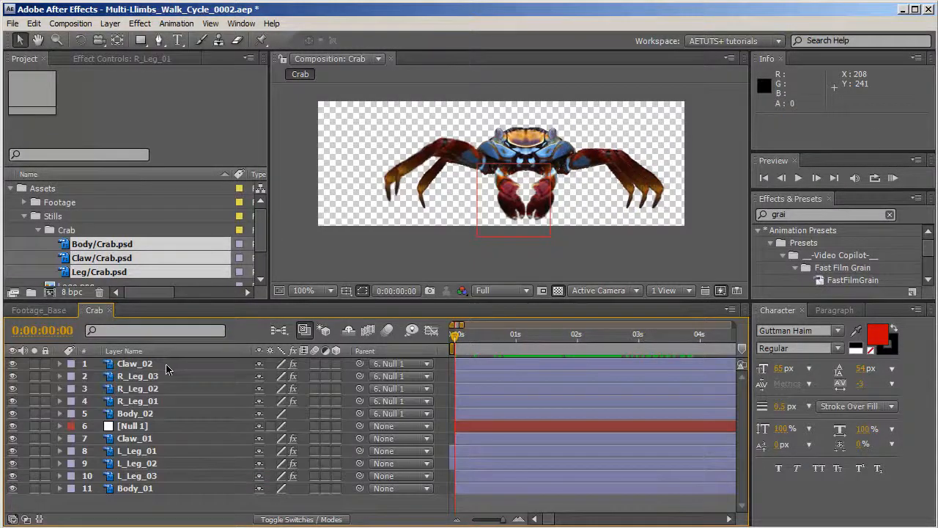
{"action": "left_click", "coordinate": [167, 364]}
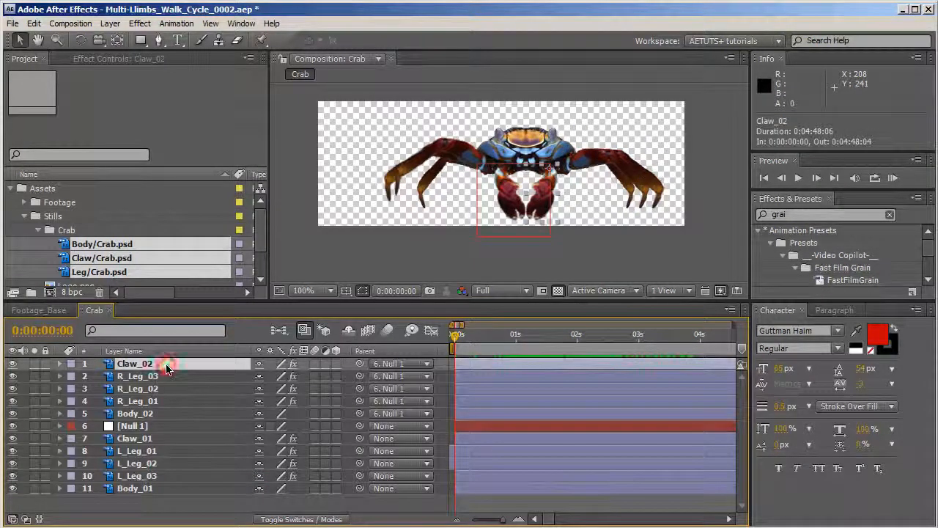
{"action": "key", "text": "u"}
{"action": "left_click_drag", "start_coordinate": [546, 415], "coordinate": [439, 495]}
{"action": "right_click", "coordinate": [474, 428]}
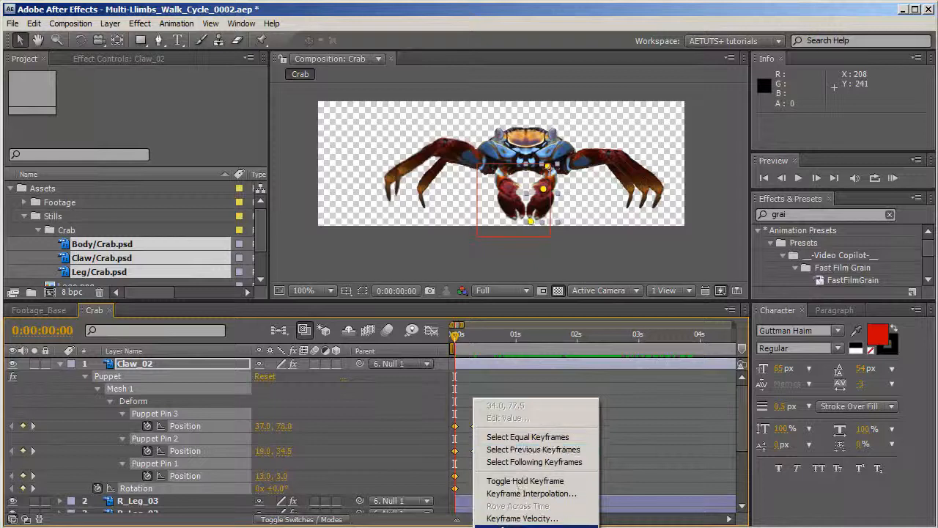
{"action": "mouse_move", "coordinate": [521, 525]}
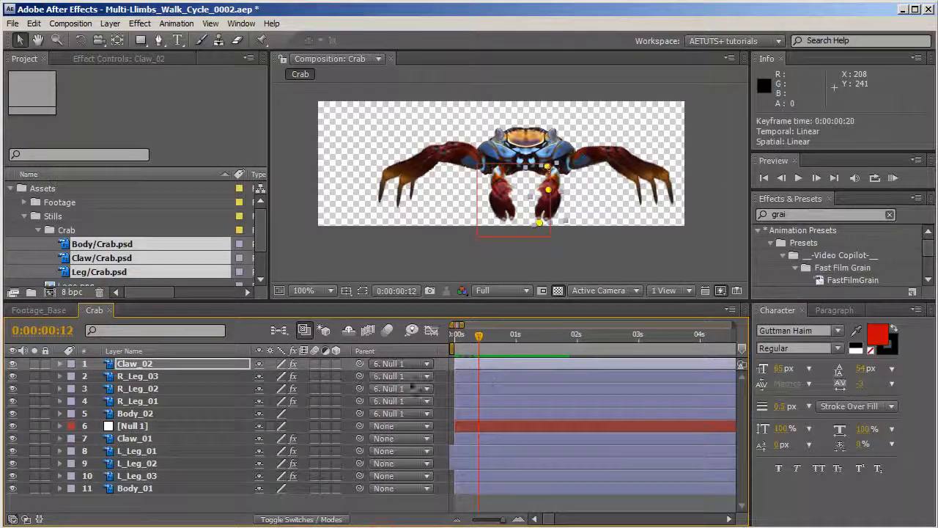
Offset the R_Leg_02 layer so it starts at frame 4.
{"action": "left_click", "coordinate": [178, 380]}
{"action": "left_click", "coordinate": [171, 401]}
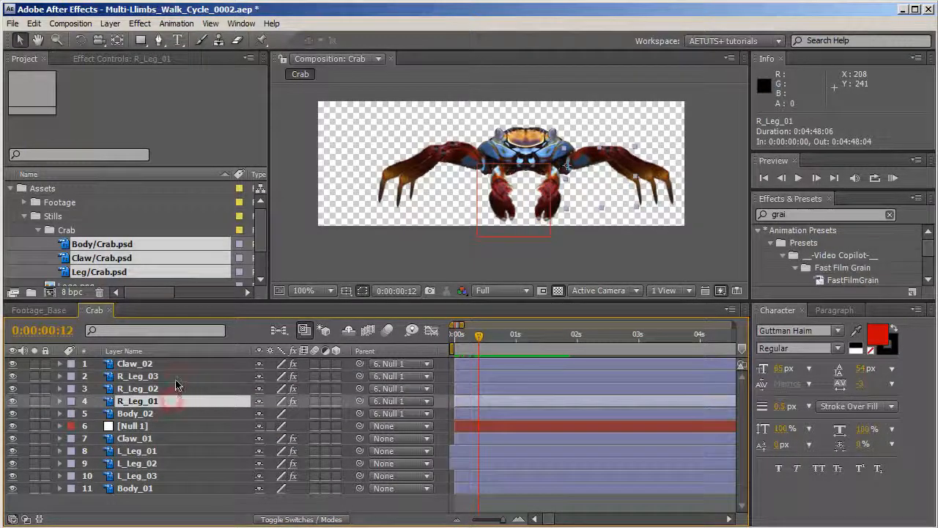
{"action": "left_click", "coordinate": [176, 378], "text": "shift"}
{"action": "left_click_drag", "start_coordinate": [478, 335], "coordinate": [455, 335]}
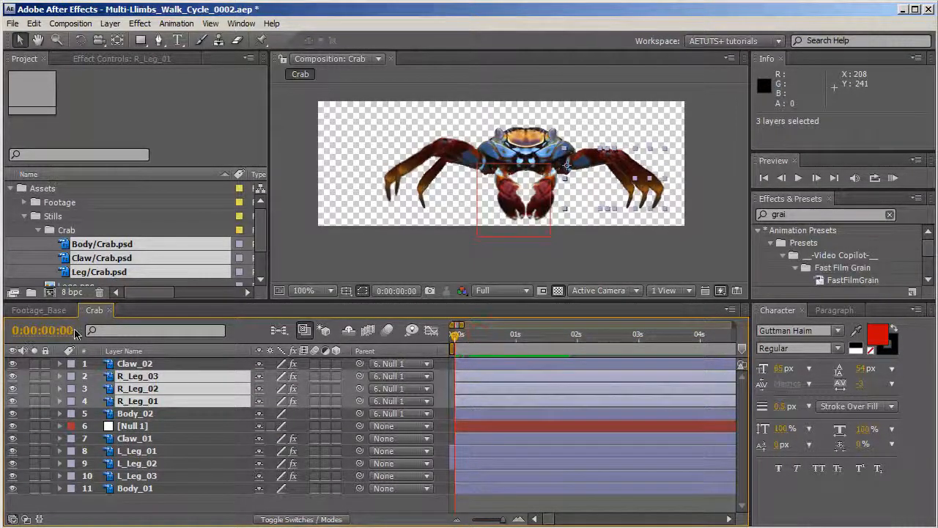
{"action": "left_click", "coordinate": [44, 331]}
{"action": "type", "text": "4"}
{"action": "key", "text": "Return"}
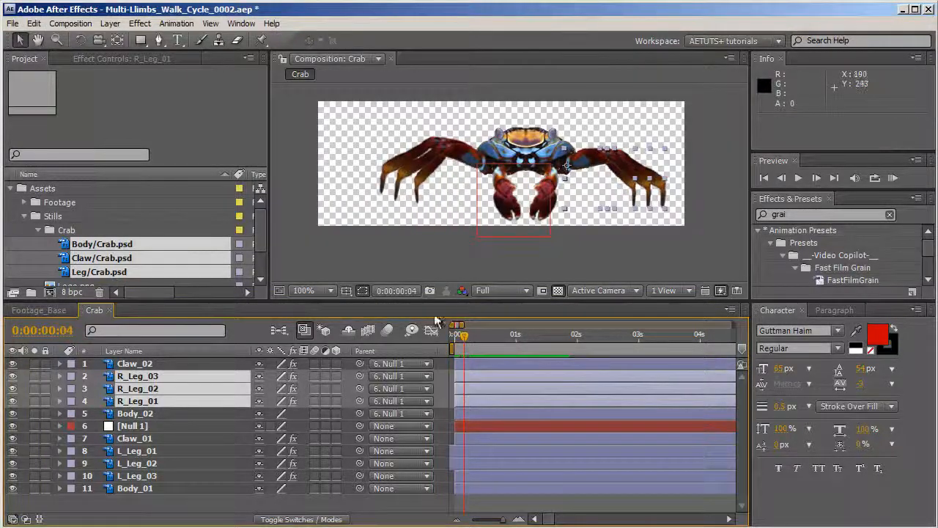
{"action": "left_click", "coordinate": [26, 388]}
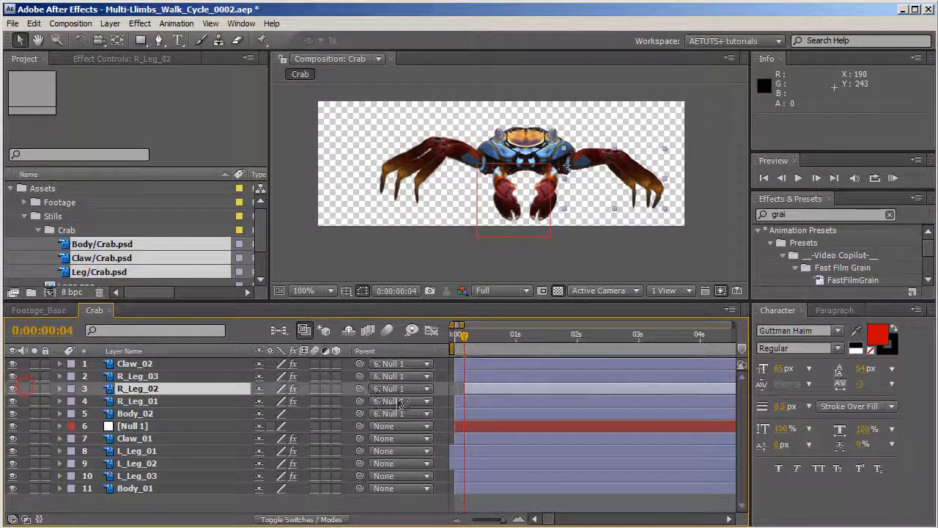
Offset the R_Leg_03 layer so it starts at frame 9.
{"action": "left_click", "coordinate": [62, 330]}
{"action": "left_click", "coordinate": [351, 193]}
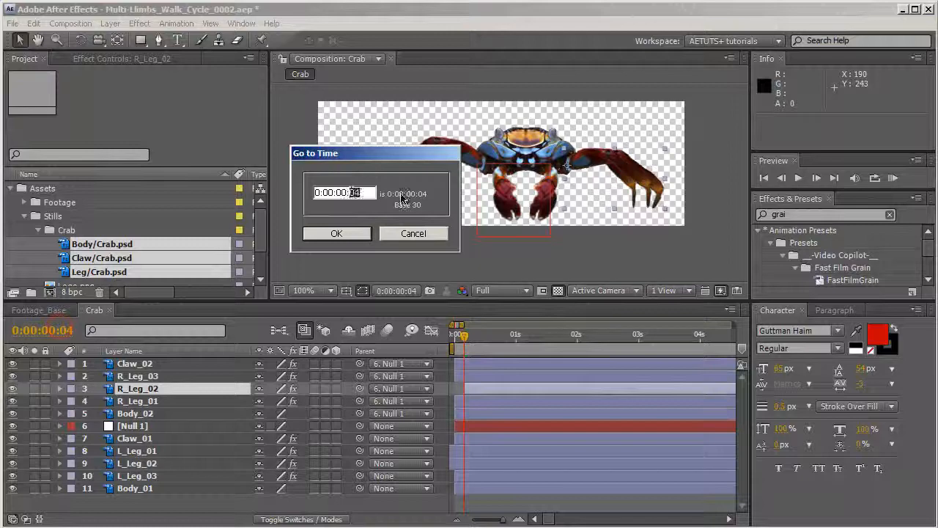
{"action": "type", "text": "9"}
{"action": "key", "text": "Return"}
{"action": "left_click", "coordinate": [490, 376]}
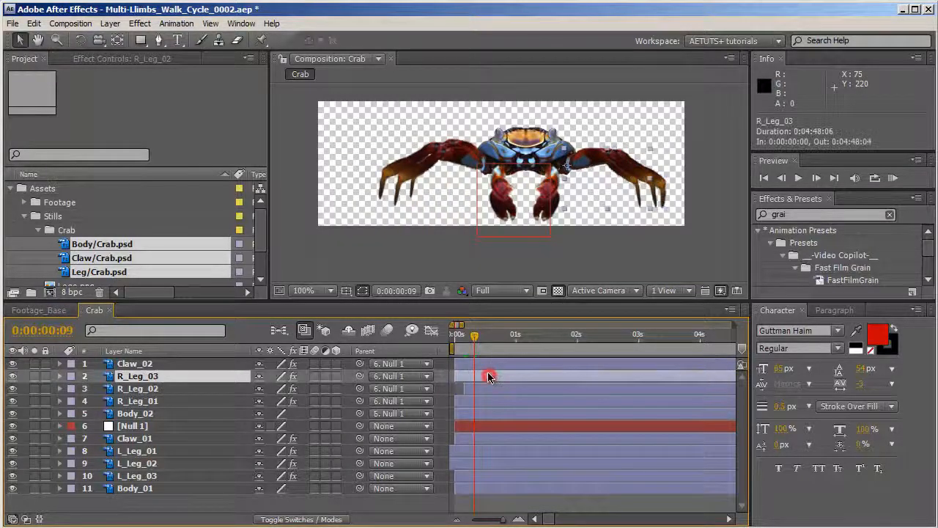
Slide the three staggered R_Leg layers 10 frames earlier together, so R_Leg_03 starts at 0:00:00:00.
{"action": "left_click", "coordinate": [487, 400]}
{"action": "left_click", "coordinate": [492, 378], "text": "shift"}
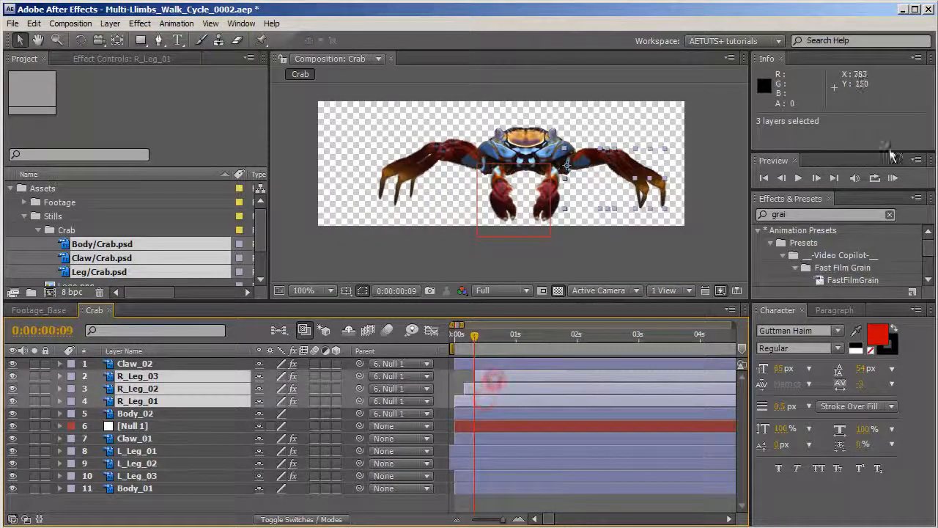
{"action": "left_click", "coordinate": [763, 179]}
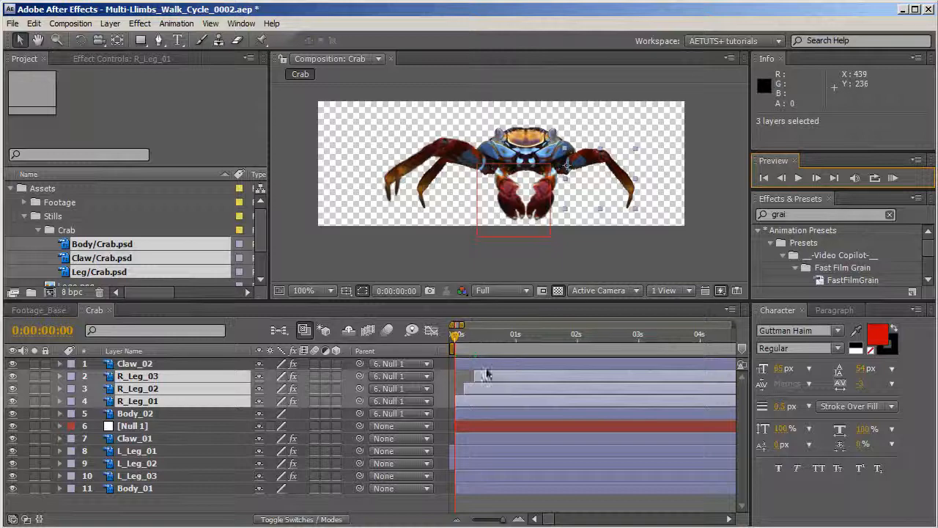
{"action": "left_click_drag", "start_coordinate": [482, 378], "coordinate": [469, 379]}
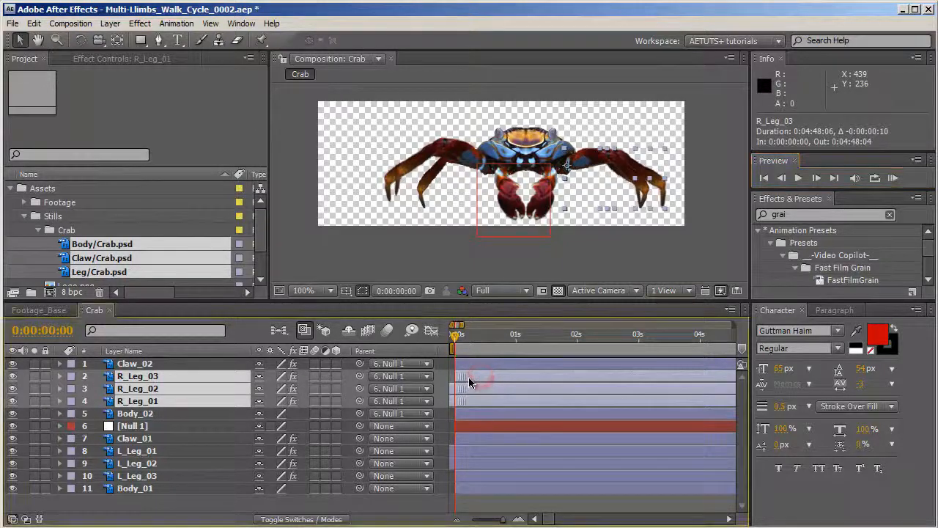
{"action": "left_click_drag", "start_coordinate": [457, 336], "coordinate": [478, 370]}
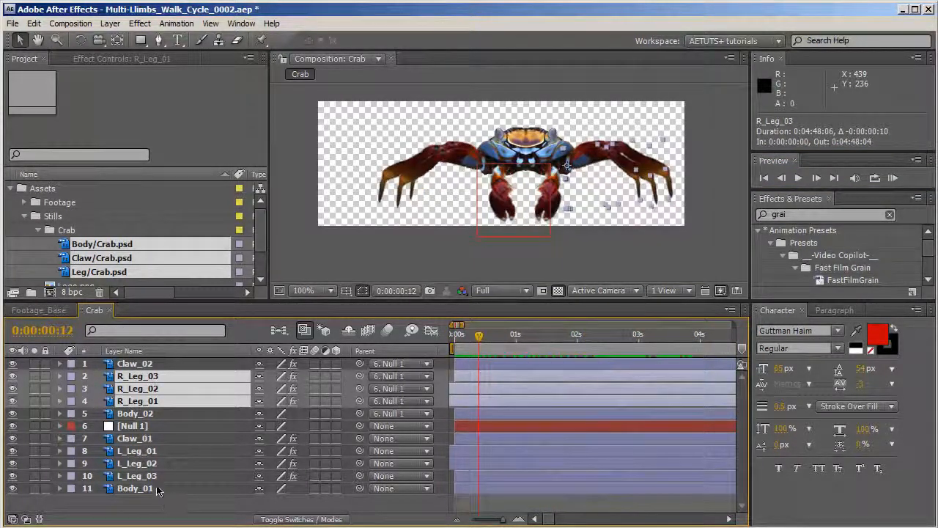
Apply the loop_out("cycle",0) expression to the Puppet Pin 3 and Puppet Pin 2 positions of Claw_01.
{"action": "left_click", "coordinate": [152, 476]}
{"action": "left_click", "coordinate": [145, 497]}
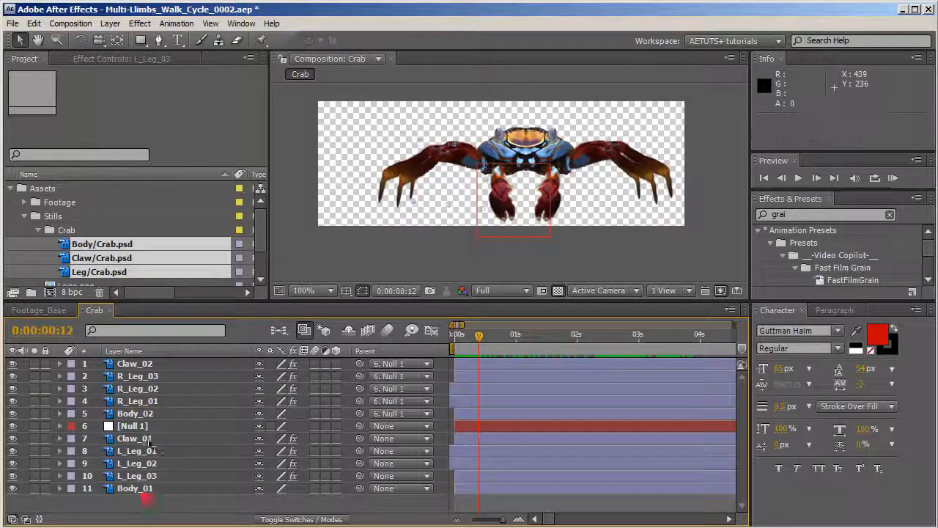
{"action": "left_click", "coordinate": [148, 437]}
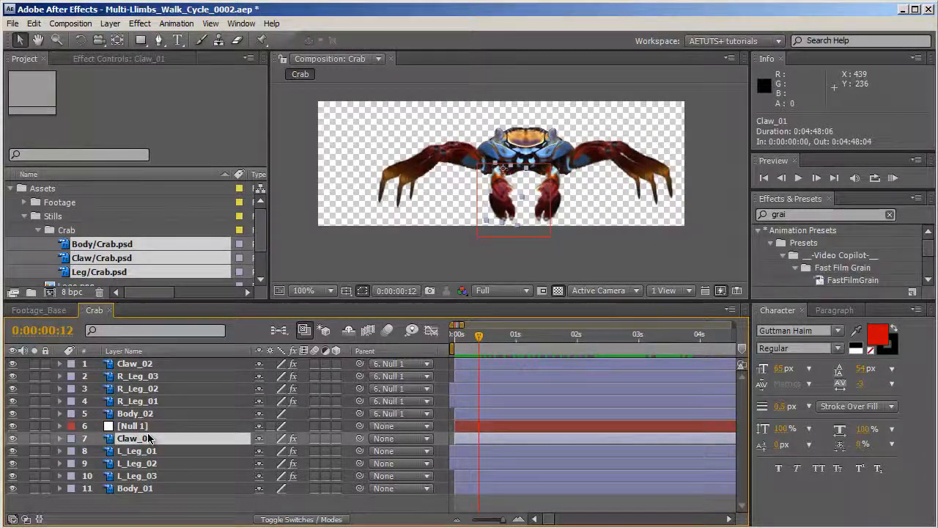
{"action": "key", "text": "u"}
{"action": "scroll", "coordinate": [452, 470], "scroll_direction": "down", "scroll_amount": 3}
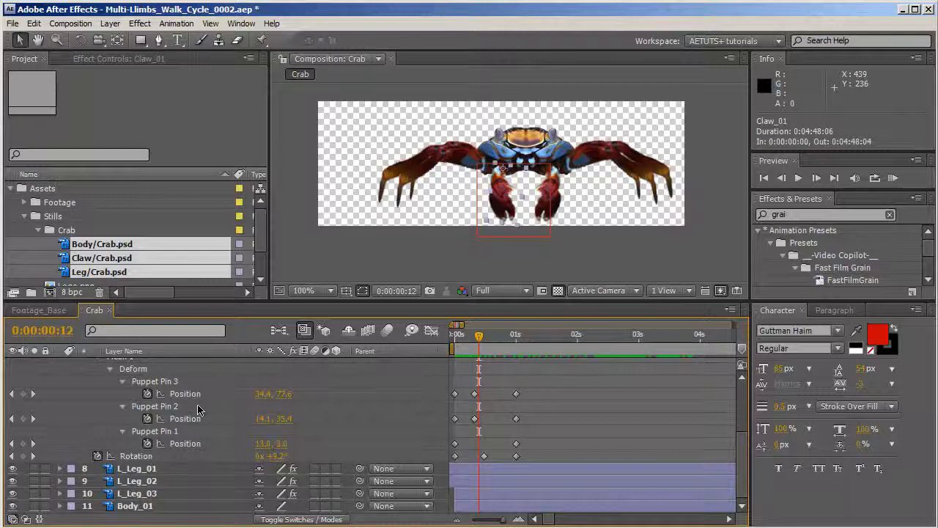
{"action": "left_click", "coordinate": [147, 393], "text": "alt"}
{"action": "key", "text": "ctrl+v"}
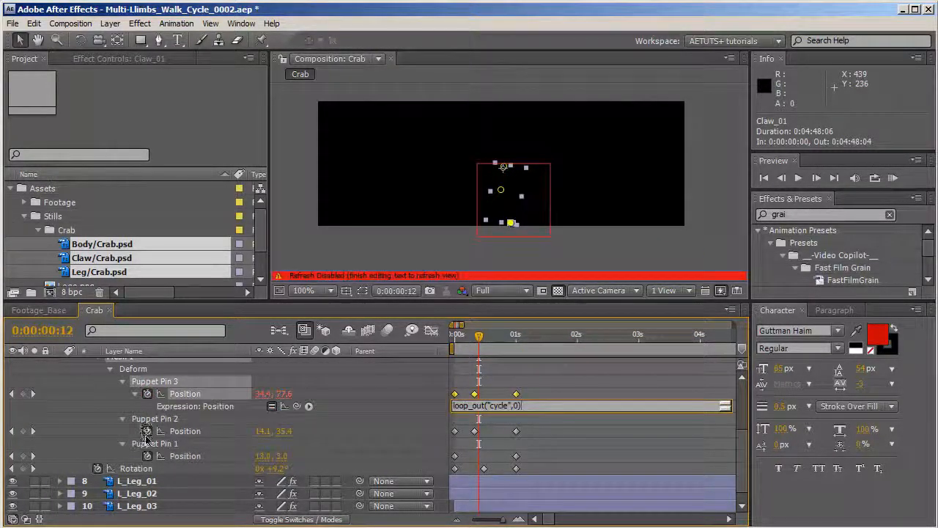
{"action": "left_click", "coordinate": [146, 431], "text": "alt"}
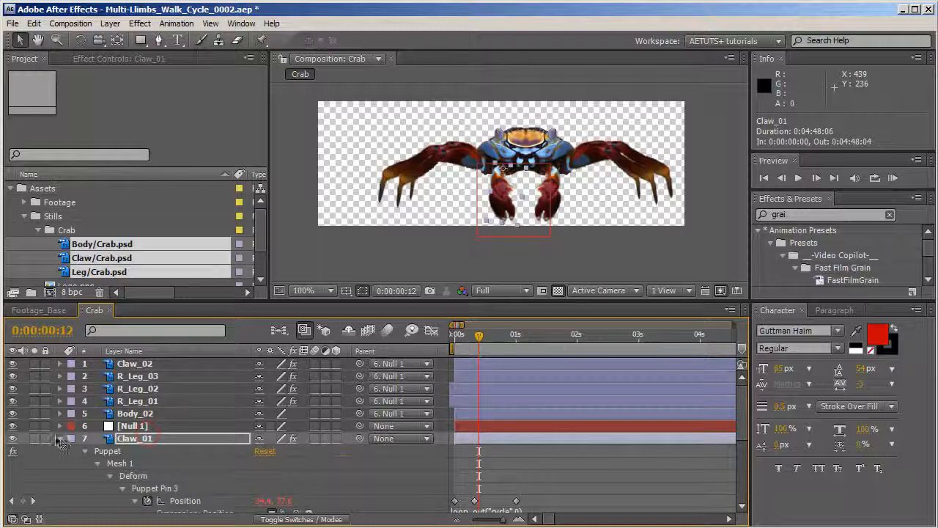
{"action": "left_click", "coordinate": [59, 438]}
{"action": "left_click", "coordinate": [134, 363]}
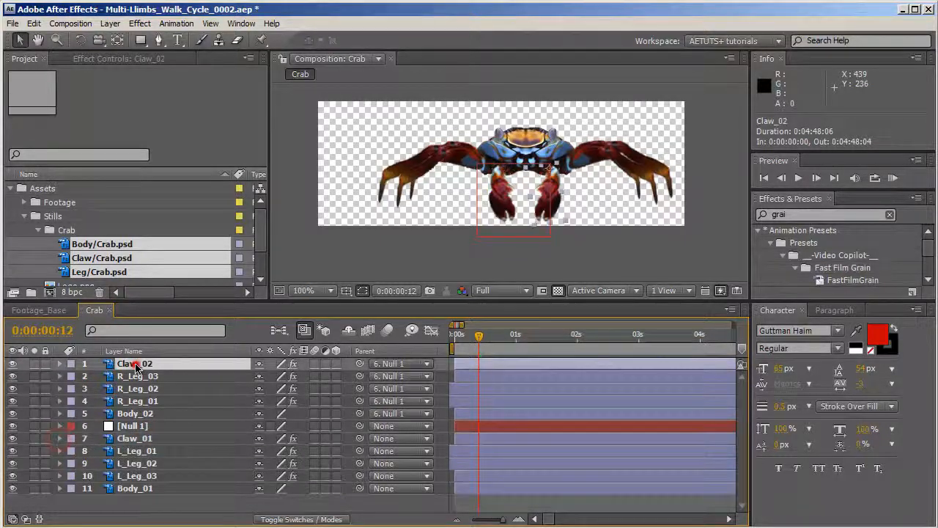
{"action": "key", "text": "F2"}
{"action": "mouse_move", "coordinate": [479, 338]}
{"action": "left_mouse_down"}
{"action": "mouse_move", "coordinate": [589, 350]}
{"action": "mouse_move", "coordinate": [477, 355]}
{"action": "left_mouse_up"}
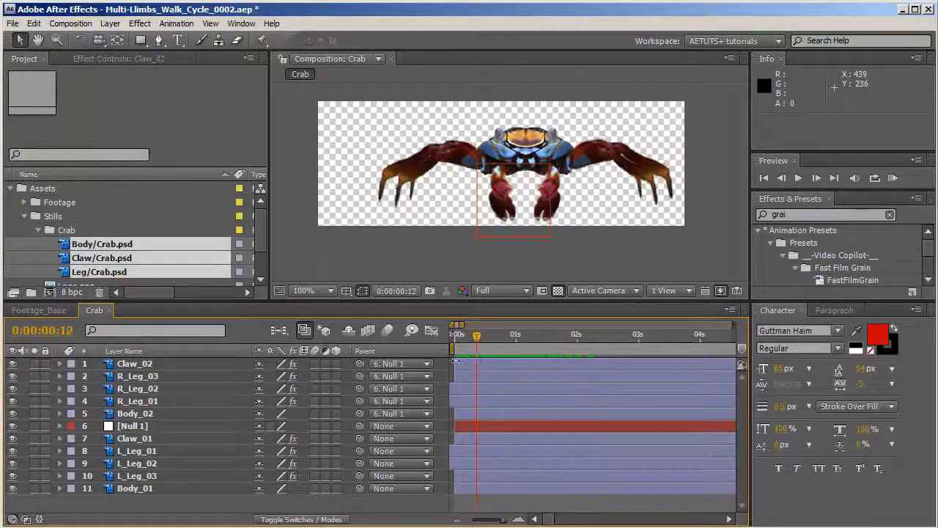
Slide the Claw_02 layer earlier so its in point is at -0:00:00:12, and scrub through the claw motion.
{"action": "left_click", "coordinate": [193, 366]}
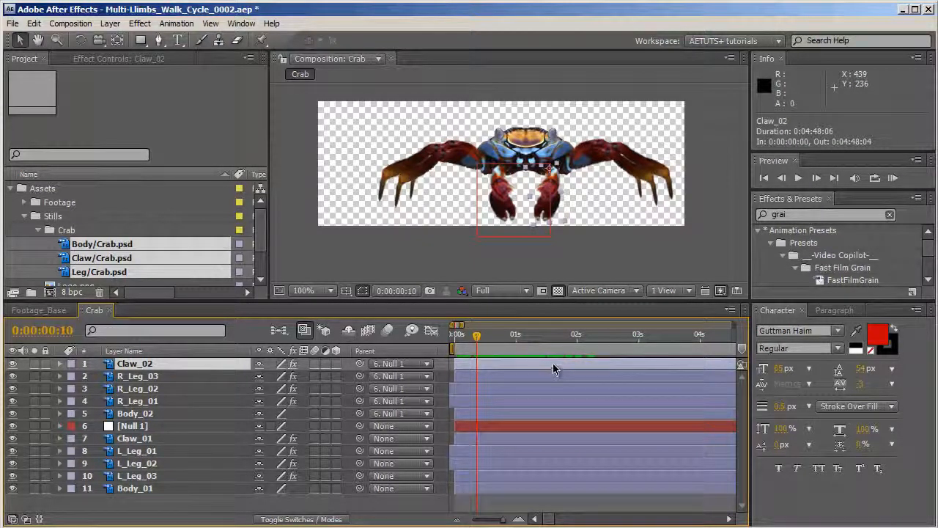
{"action": "mouse_move", "coordinate": [553, 366]}
{"action": "left_mouse_down"}
{"action": "mouse_move", "coordinate": [517, 365]}
{"action": "mouse_move", "coordinate": [546, 365]}
{"action": "left_mouse_up"}
{"action": "left_click_drag", "start_coordinate": [476, 341], "coordinate": [581, 337]}
{"action": "left_click_drag", "start_coordinate": [496, 339], "coordinate": [455, 336]}
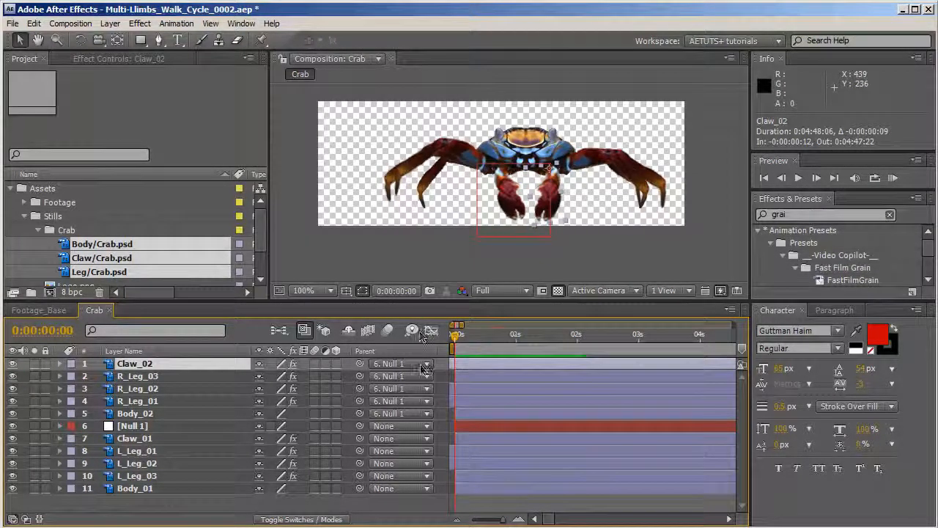
Remove the Null 1 parent from Claw_02, R_Leg_03, R_Leg_02, R_Leg_01 and Body_02 by setting their parent to None.
{"action": "left_click", "coordinate": [182, 415], "text": "shift"}
{"action": "left_click", "coordinate": [137, 414]}
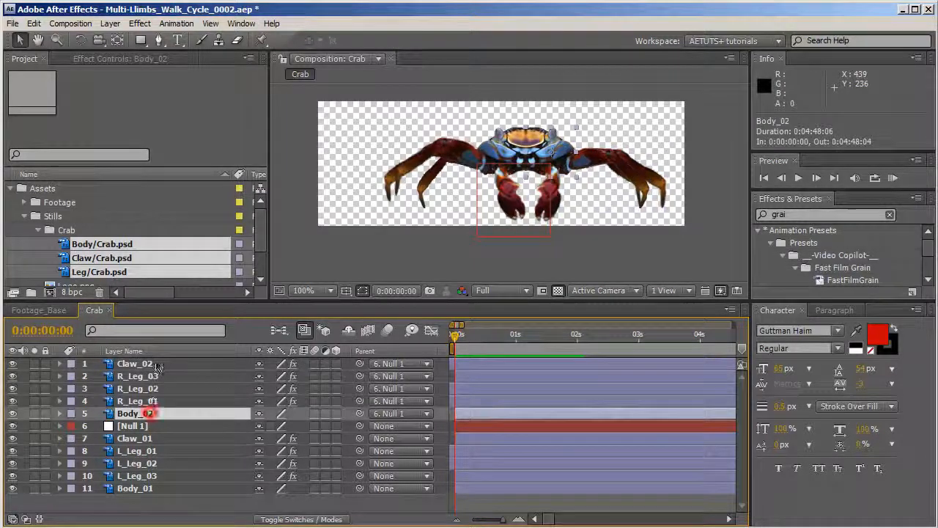
{"action": "left_click", "coordinate": [148, 364], "text": "shift"}
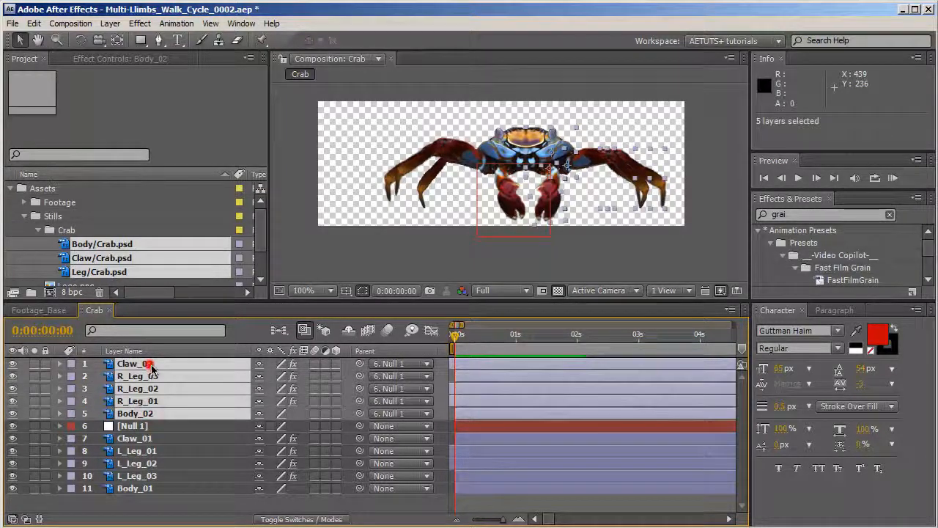
{"action": "left_click", "coordinate": [381, 418]}
{"action": "left_click", "coordinate": [385, 329]}
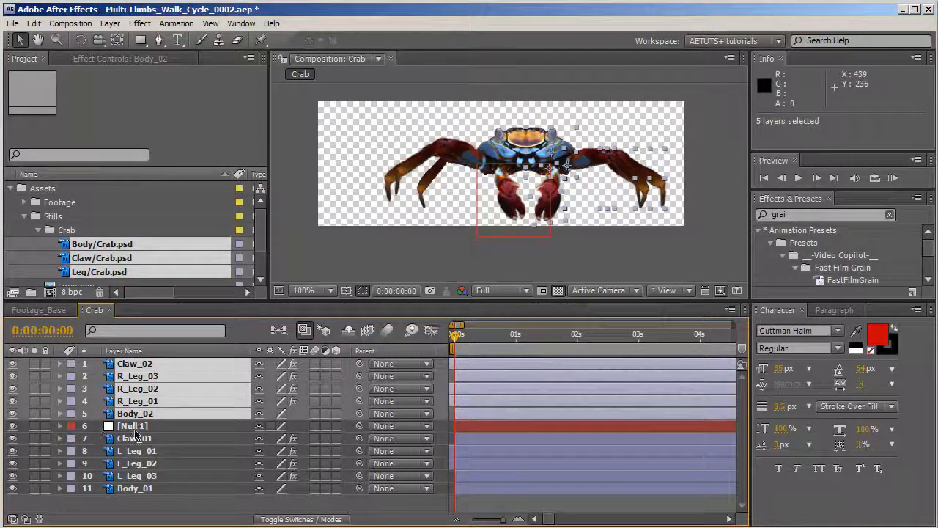
Restack the layers so Body_02 sits directly above Body_01 and Null 1 sits directly above Body_02.
{"action": "left_click", "coordinate": [135, 432]}
{"action": "left_click_drag", "start_coordinate": [136, 432], "coordinate": [143, 362]}
{"action": "left_click", "coordinate": [137, 428]}
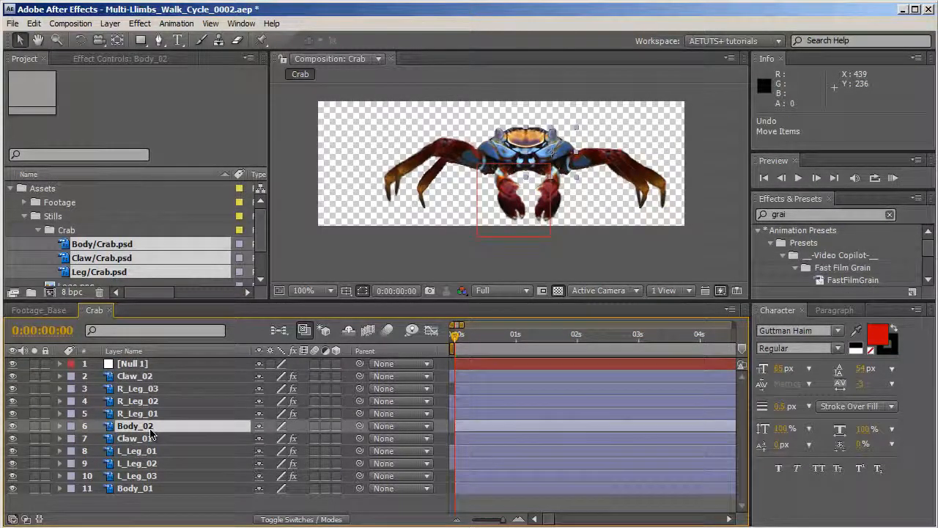
{"action": "left_click_drag", "start_coordinate": [150, 435], "coordinate": [163, 494]}
{"action": "left_click", "coordinate": [158, 500]}
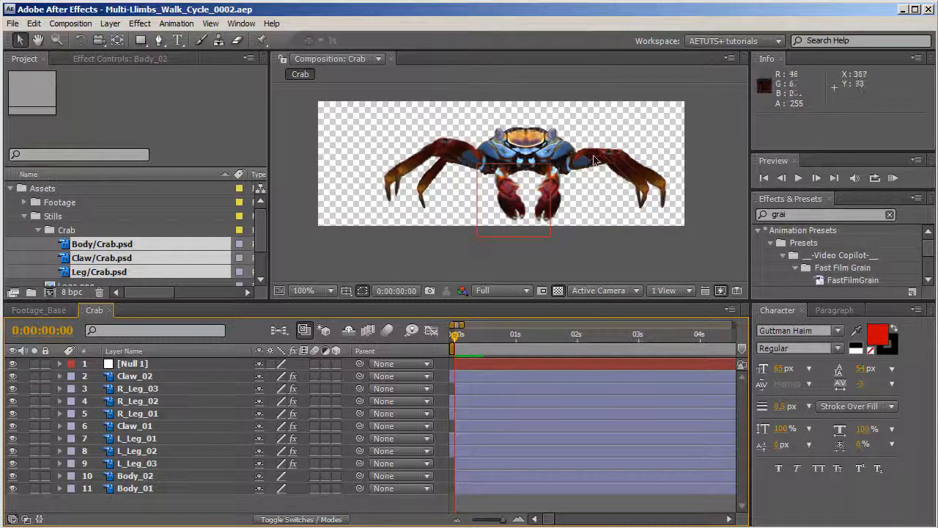
{"action": "left_click_drag", "start_coordinate": [460, 343], "coordinate": [444, 355]}
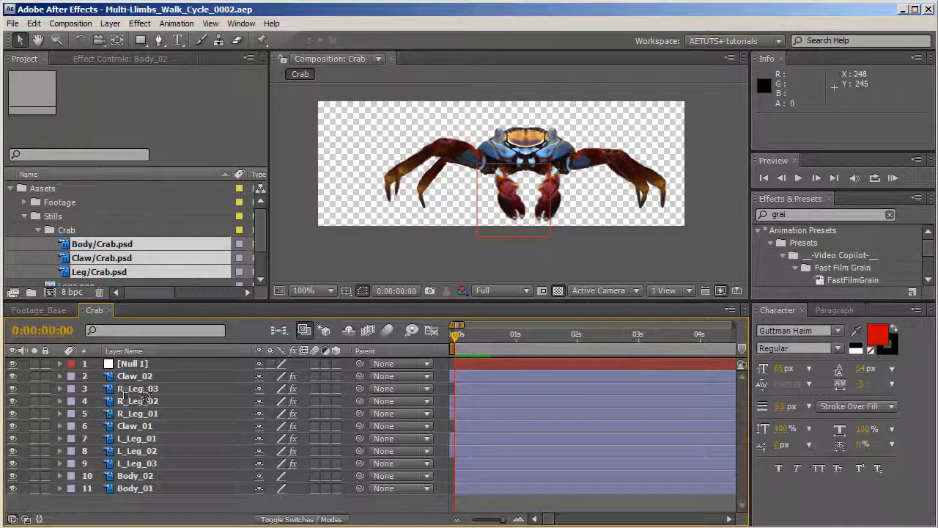
{"action": "left_click_drag", "start_coordinate": [132, 364], "coordinate": [181, 468]}
Move the null's anchor to the centre of the crab's body and rename the null Body_Null.
{"action": "scroll", "coordinate": [572, 217], "scroll_direction": "up", "scroll_amount": 2}
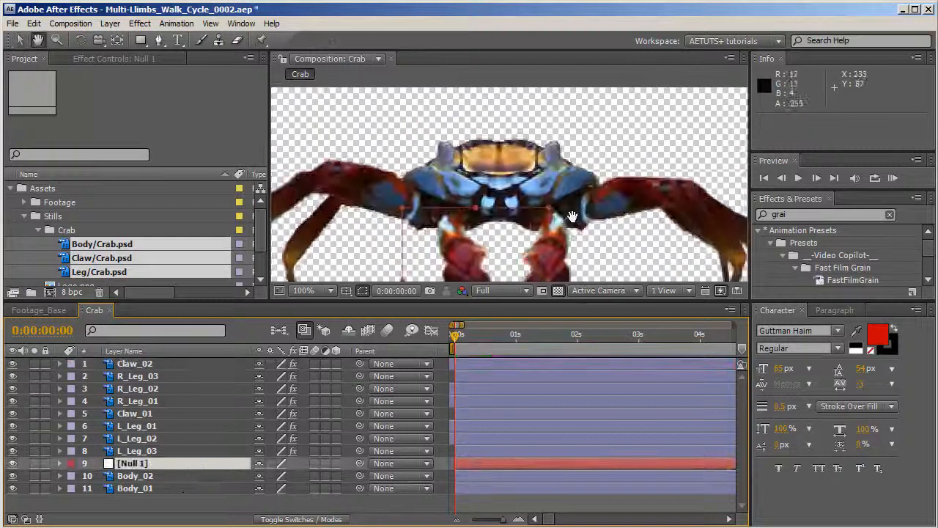
{"action": "scroll", "coordinate": [572, 217], "scroll_direction": "up", "scroll_amount": 1}
{"action": "left_click_drag", "start_coordinate": [553, 229], "coordinate": [504, 201]}
{"action": "key", "text": "Return"}
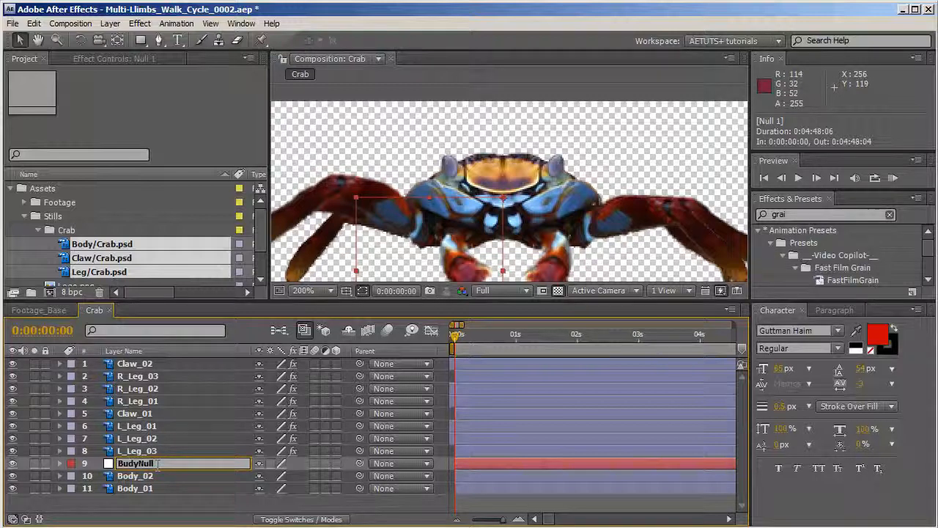
{"action": "key", "text": "Return"}
Parent the Body_02 and Body_01 layers to Body_Null.
{"action": "left_click", "coordinate": [170, 488], "text": "shift"}
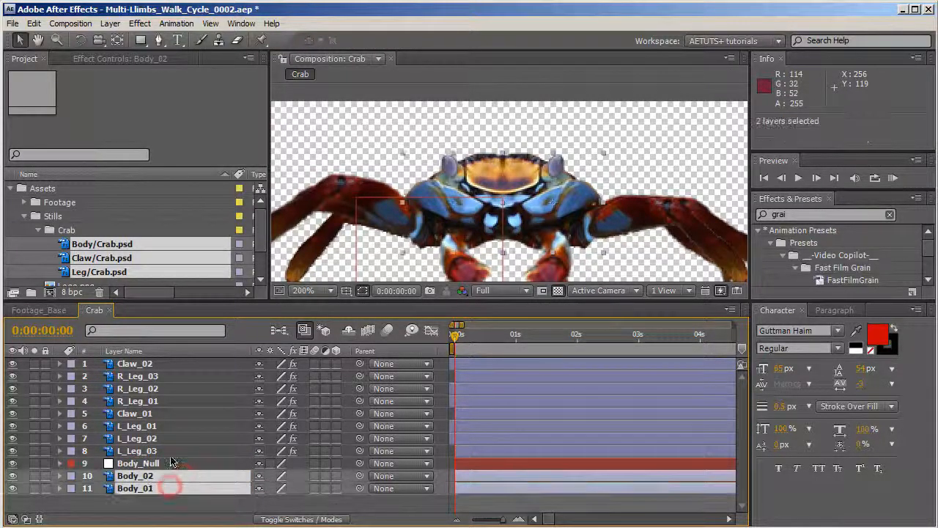
{"action": "left_click_drag", "start_coordinate": [359, 475], "coordinate": [150, 463]}
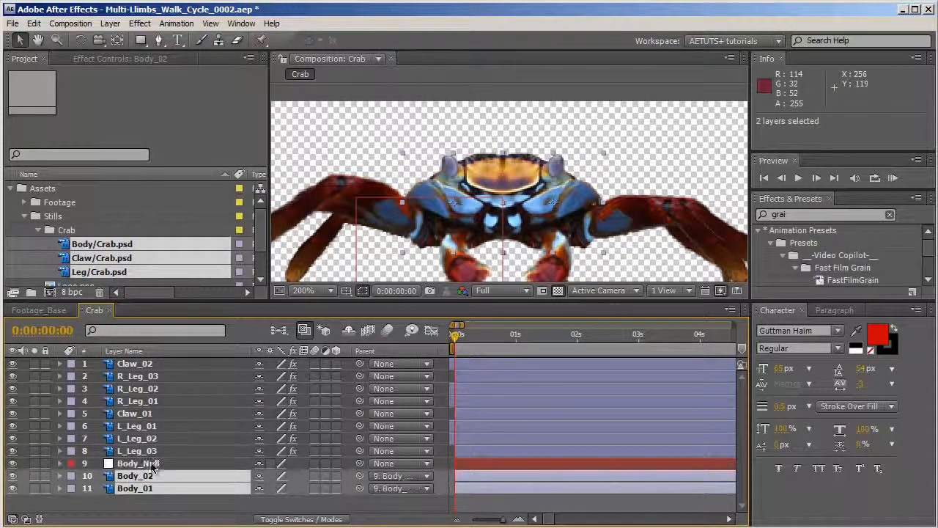
Set Body_Null's rotation to 2° and keyframe it at 0:00:00:00.
{"action": "left_click", "coordinate": [152, 464]}
{"action": "key", "text": "comma"}
{"action": "left_click", "coordinate": [457, 339]}
{"action": "key", "text": "period"}
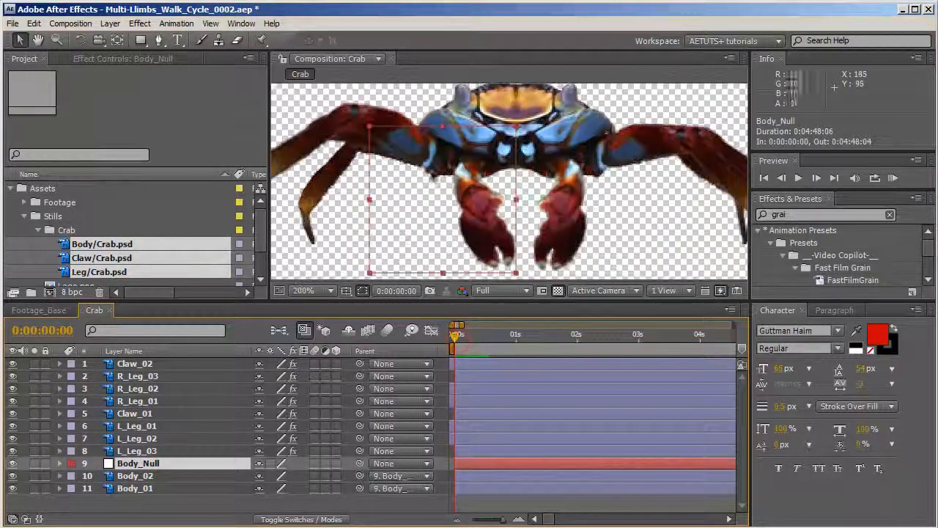
{"action": "key", "text": "comma"}
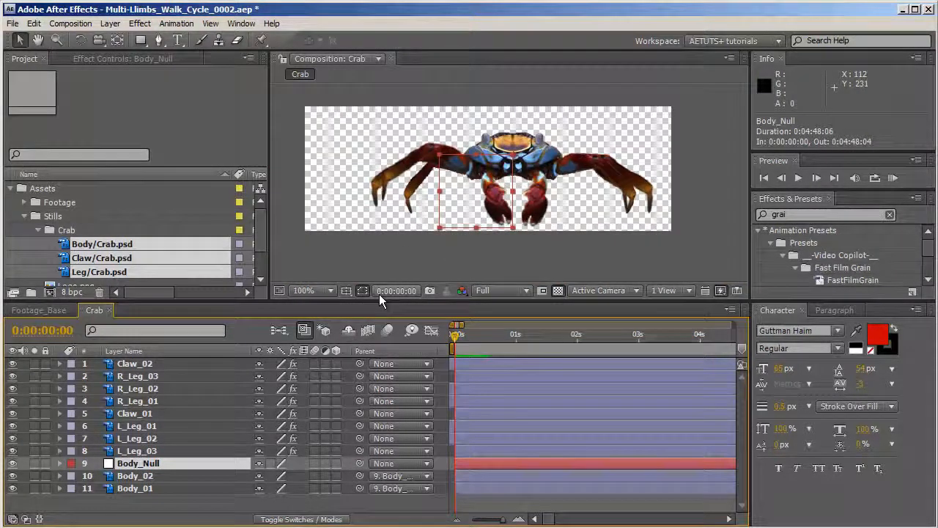
{"action": "key", "text": "r"}
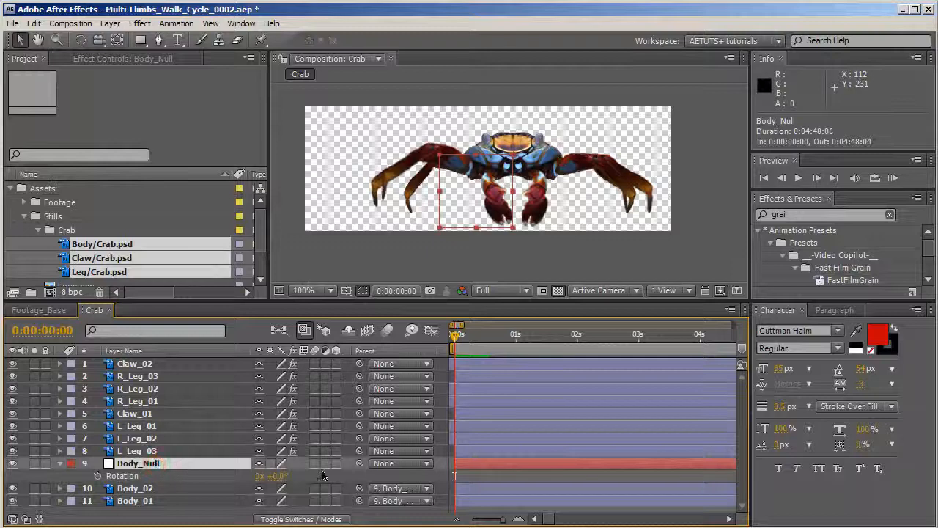
{"action": "left_click_drag", "start_coordinate": [282, 476], "coordinate": [285, 476]}
{"action": "left_click", "coordinate": [283, 476]}
{"action": "type", "text": "2"}
{"action": "key", "text": "Return"}
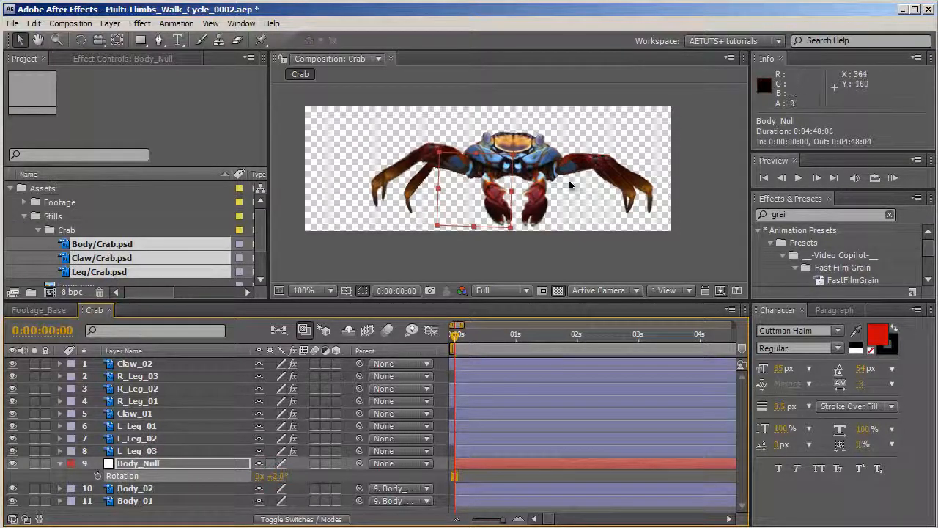
{"action": "left_click", "coordinate": [97, 476]}
Add a Body_Null rotation keyframe of -2° at 0:00:00:15.
{"action": "left_click", "coordinate": [480, 346]}
{"action": "left_click_drag", "start_coordinate": [480, 346], "coordinate": [489, 349]}
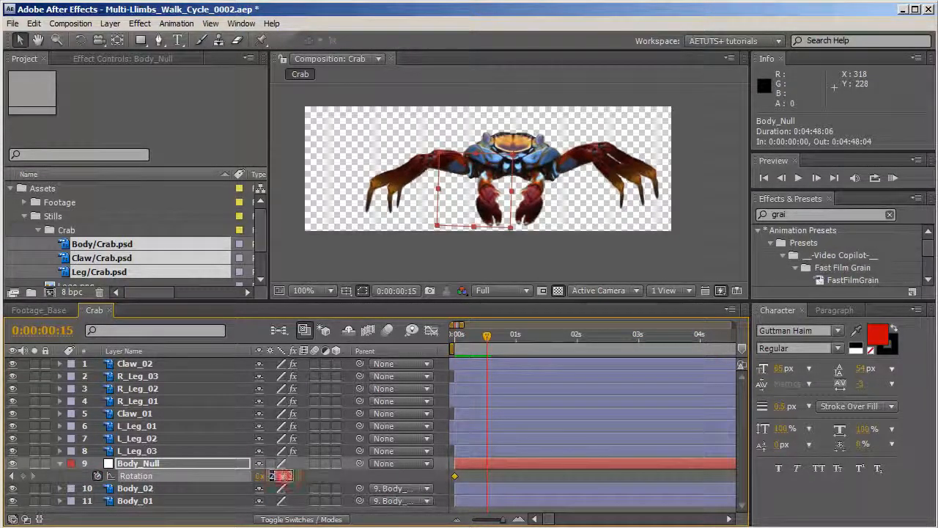
{"action": "type", "text": "-"}
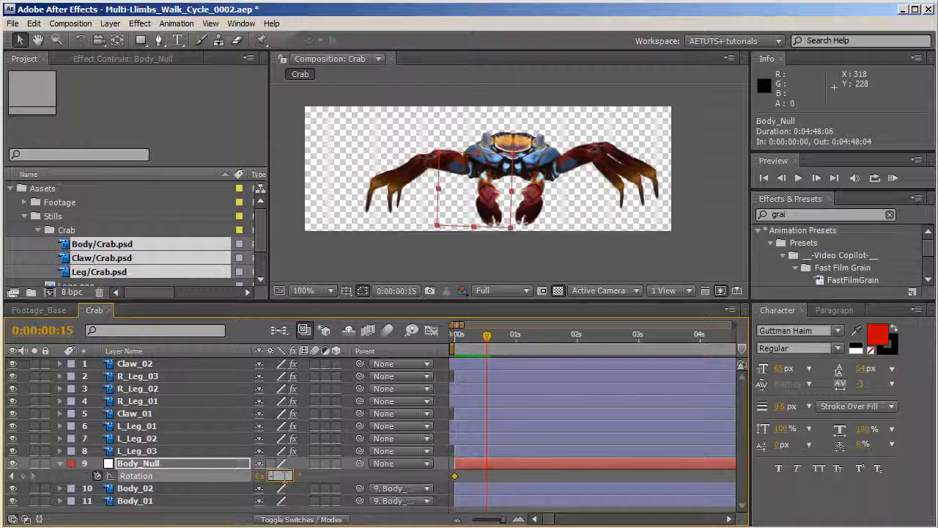
{"action": "type", "text": "2"}
{"action": "key", "text": "Return"}
Copy Body_Null's first rotation keyframe to 0:00:01:00 and add an expression to the Rotation property.
{"action": "left_click", "coordinate": [42, 330]}
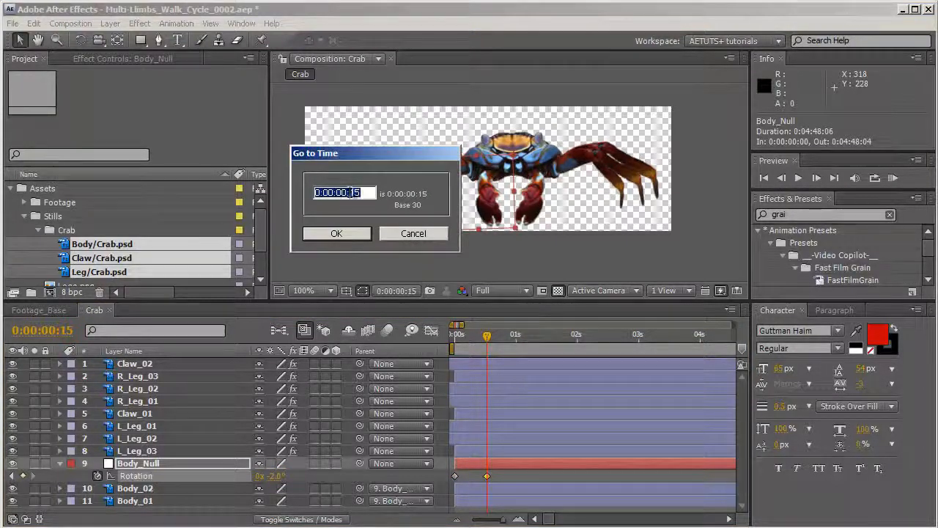
{"action": "type", "text": "106"}
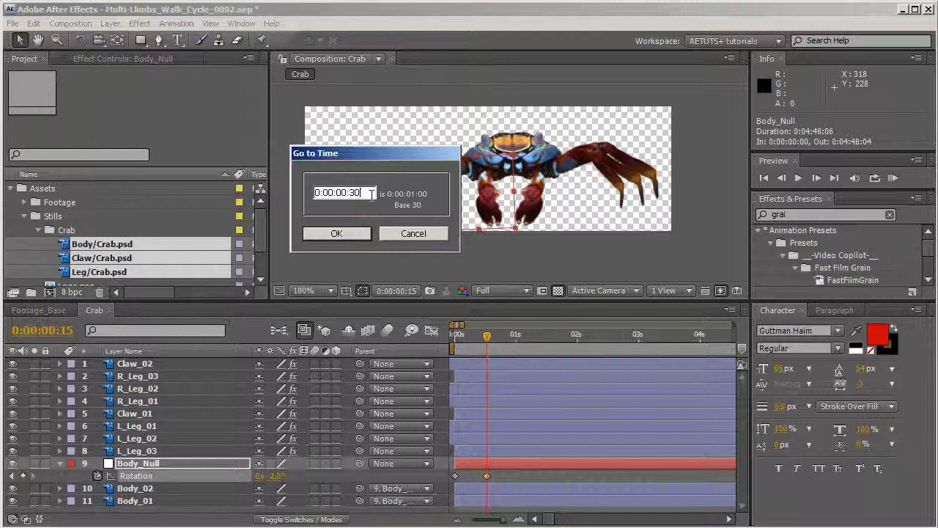
{"action": "key", "text": "Return"}
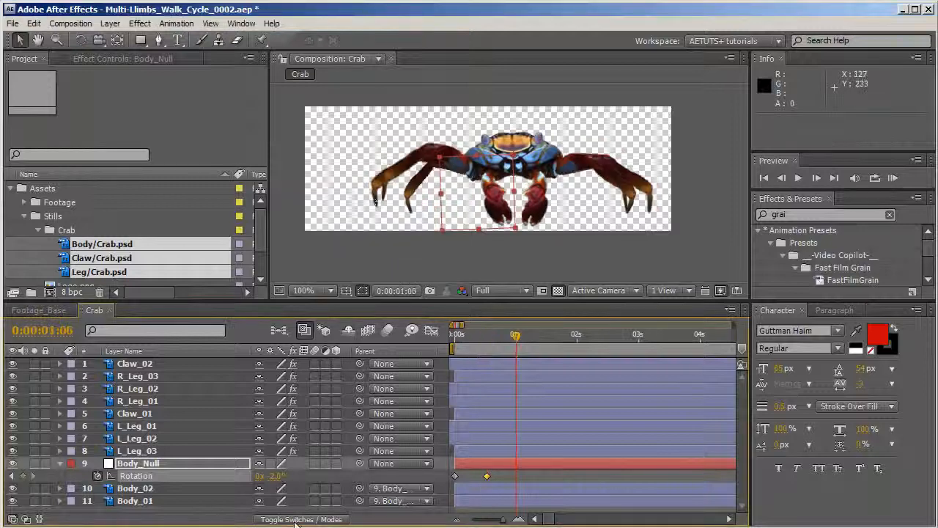
{"action": "left_click", "coordinate": [454, 476]}
{"action": "key", "text": "ctrl+c"}
{"action": "key", "text": "ctrl+v"}
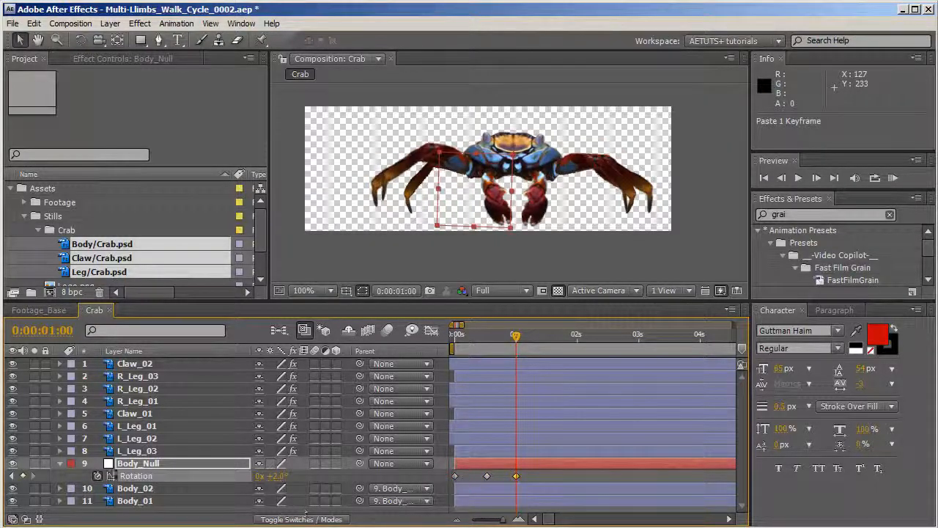
{"action": "left_click", "coordinate": [98, 476], "text": "alt"}
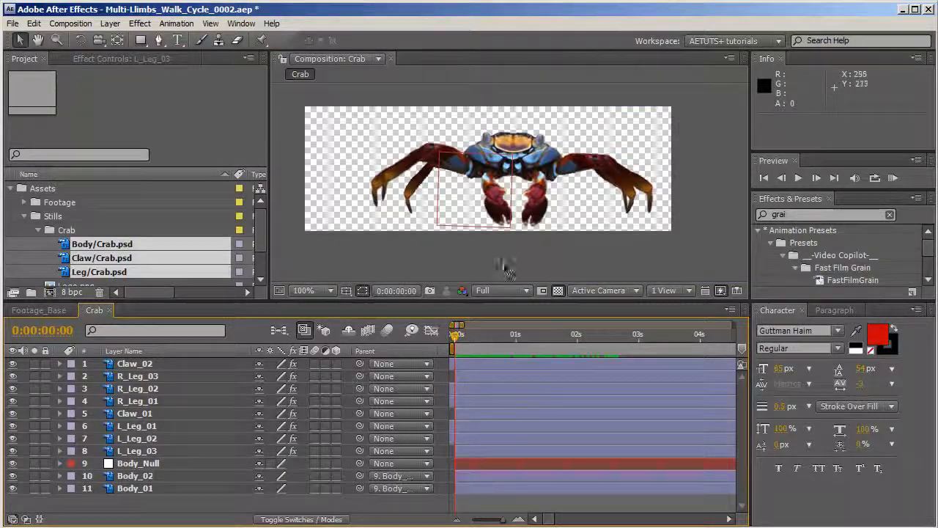
Parent all the leg and claw layers, from L_Leg_03 up to Claw_02, to Body_Null and scrub through the walk cycle.
{"action": "left_click", "coordinate": [155, 452]}
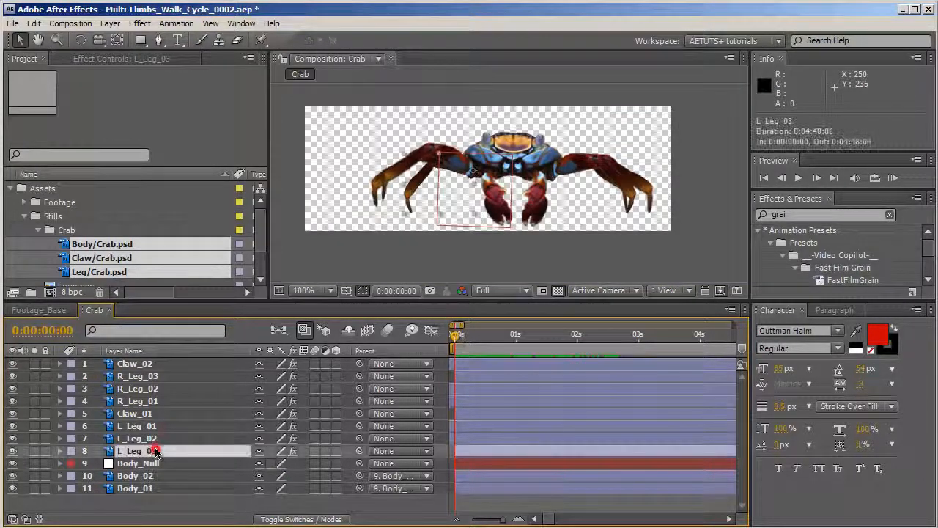
{"action": "left_click", "coordinate": [137, 364], "text": "shift"}
{"action": "left_click_drag", "start_coordinate": [359, 451], "coordinate": [161, 469]}
{"action": "key", "text": "F2"}
{"action": "left_click_drag", "start_coordinate": [456, 336], "coordinate": [729, 334]}
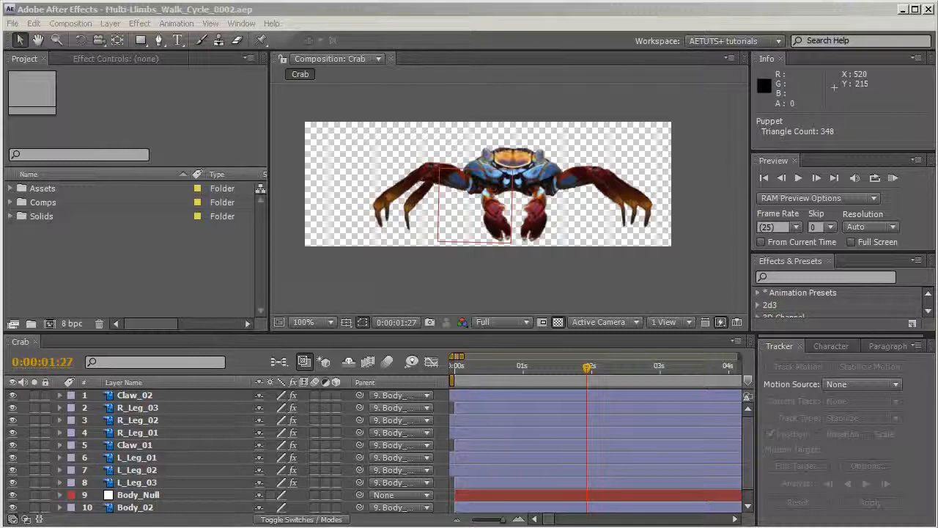
Create a new composition from the CWE113.mov clip in the Assets > Footage folder.
{"action": "left_click", "coordinate": [11, 189]}
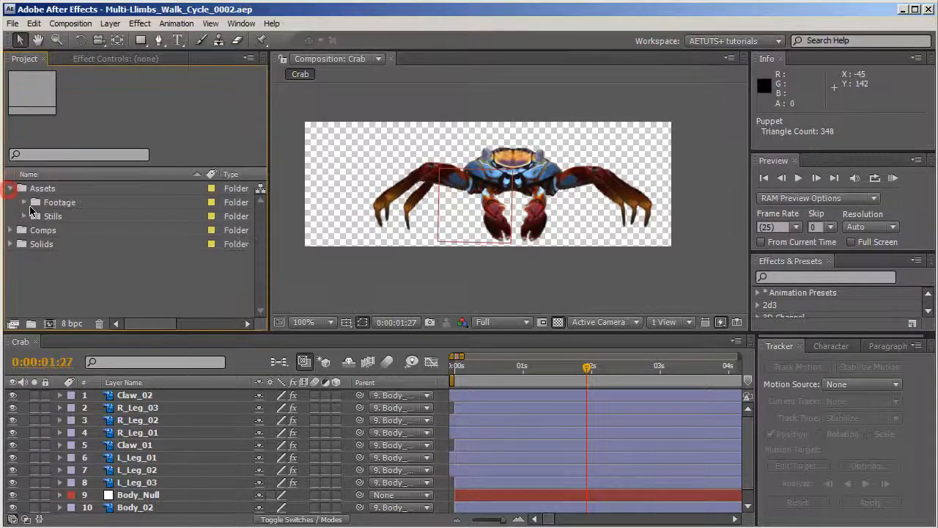
{"action": "left_click", "coordinate": [23, 202]}
{"action": "left_click_drag", "start_coordinate": [73, 217], "coordinate": [50, 325]}
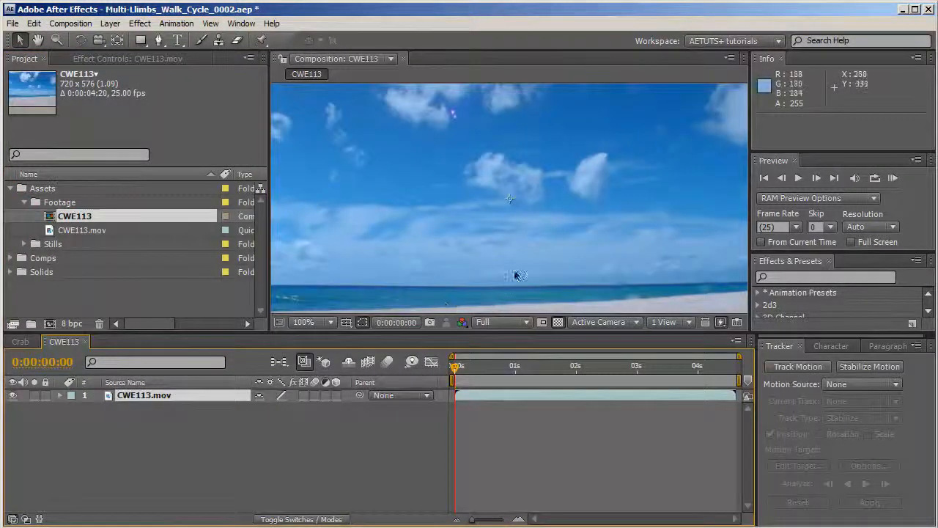
Add an adjustment layer above the CWE113.mov layer and name it CC.
{"action": "left_click_drag", "start_coordinate": [410, 336], "coordinate": [378, 375]}
{"action": "right_click", "coordinate": [217, 473]}
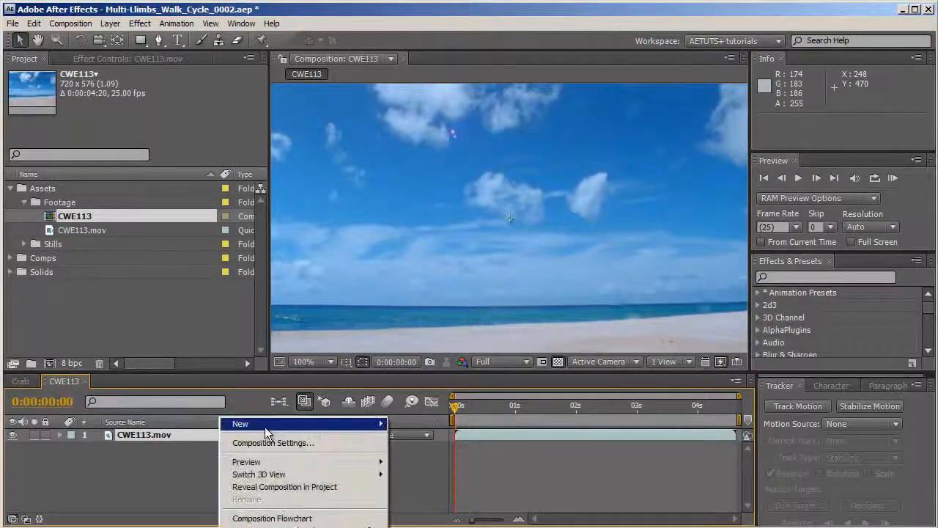
{"action": "mouse_move", "coordinate": [265, 423]}
{"action": "left_click", "coordinate": [456, 517]}
{"action": "key", "text": "Return"}
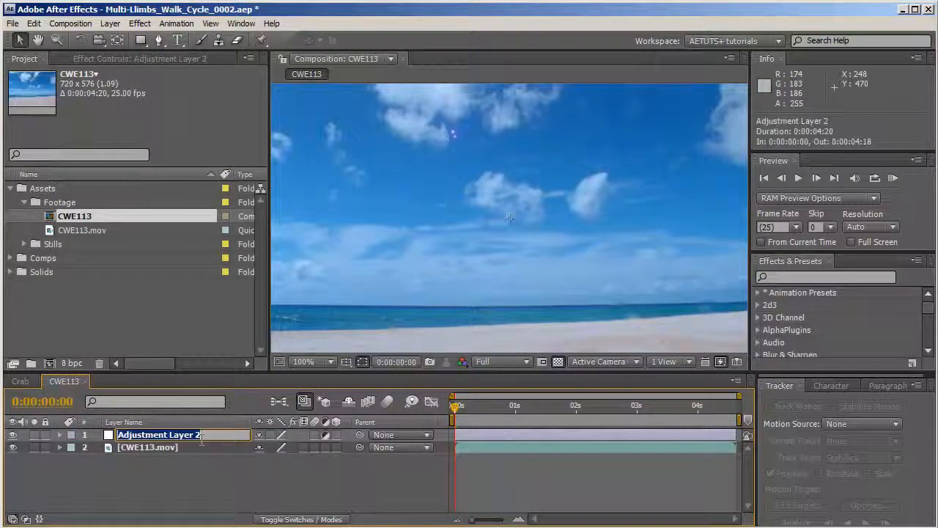
{"action": "type", "text": "CC"}
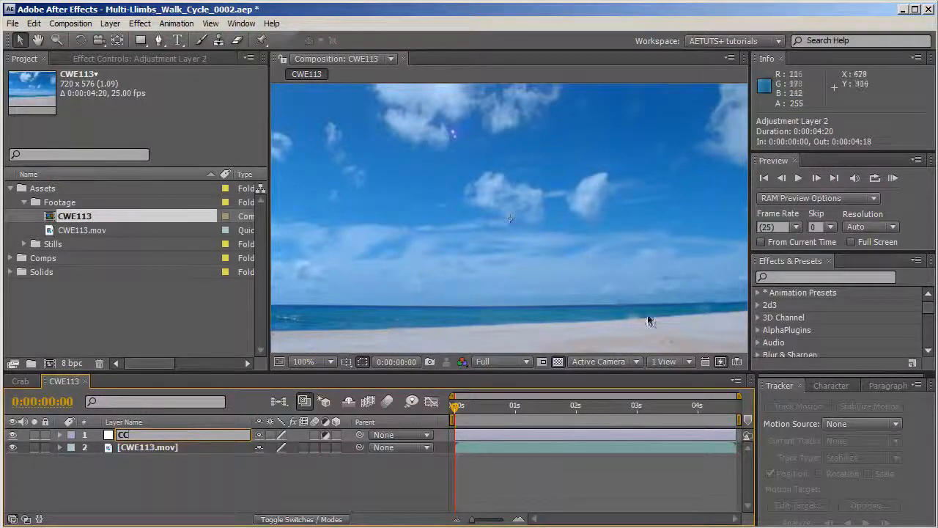
Apply the Levels effect to the CC layer with Input Black at 8 and Input White at 244.
{"action": "left_click", "coordinate": [857, 279]}
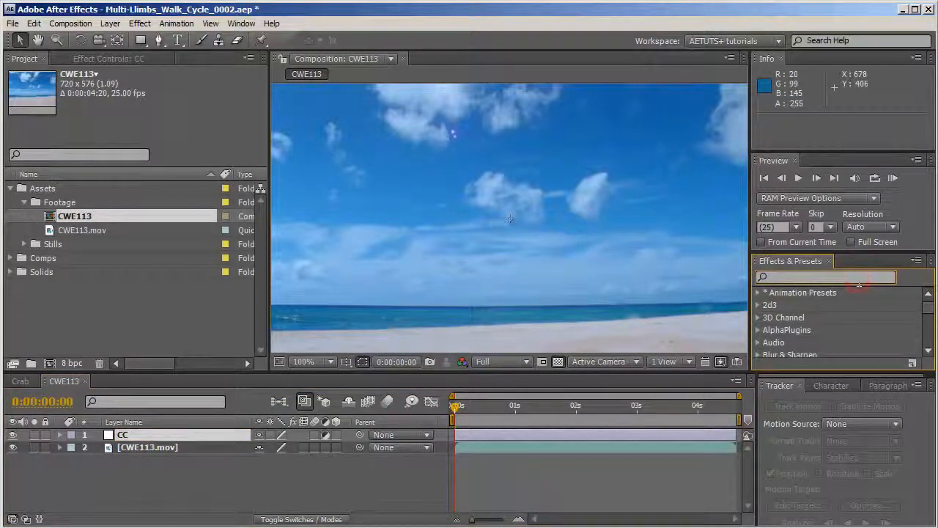
{"action": "type", "text": "level"}
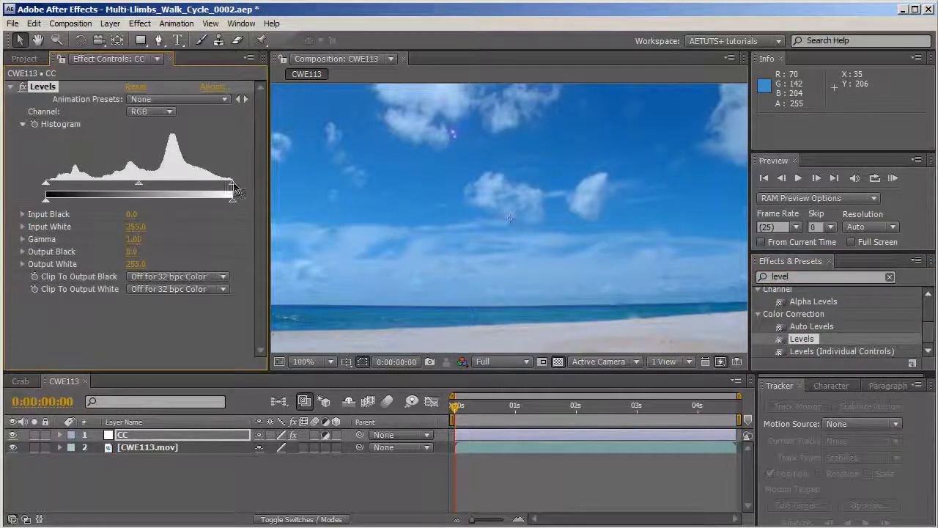
{"action": "left_click_drag", "start_coordinate": [232, 183], "coordinate": [224, 187]}
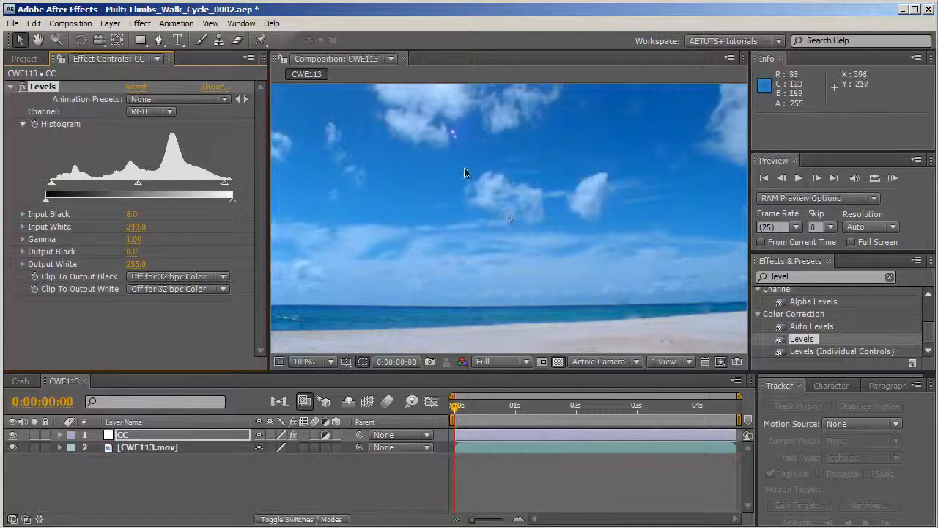
Add the Curves effect to the CC adjustment layer.
{"action": "key", "text": "ctrl+f"}
{"action": "type", "text": "curve"}
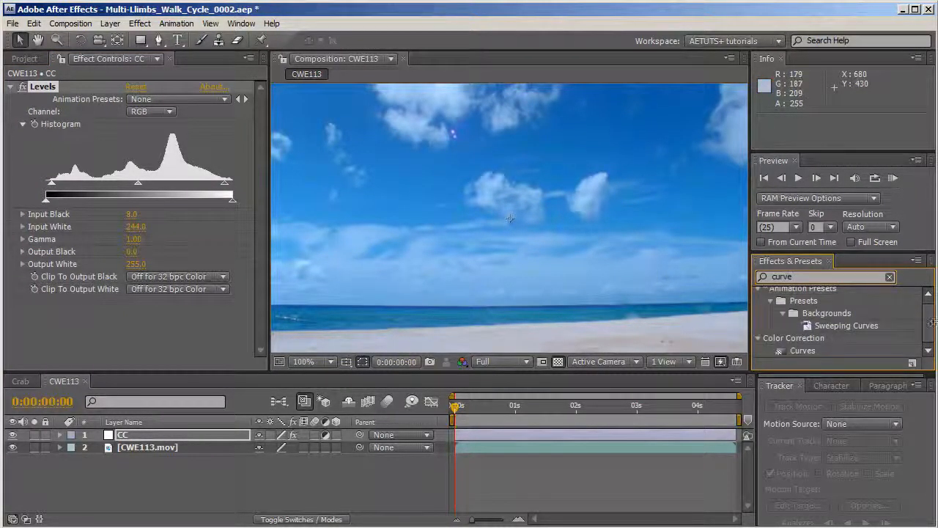
{"action": "double_click", "coordinate": [809, 353]}
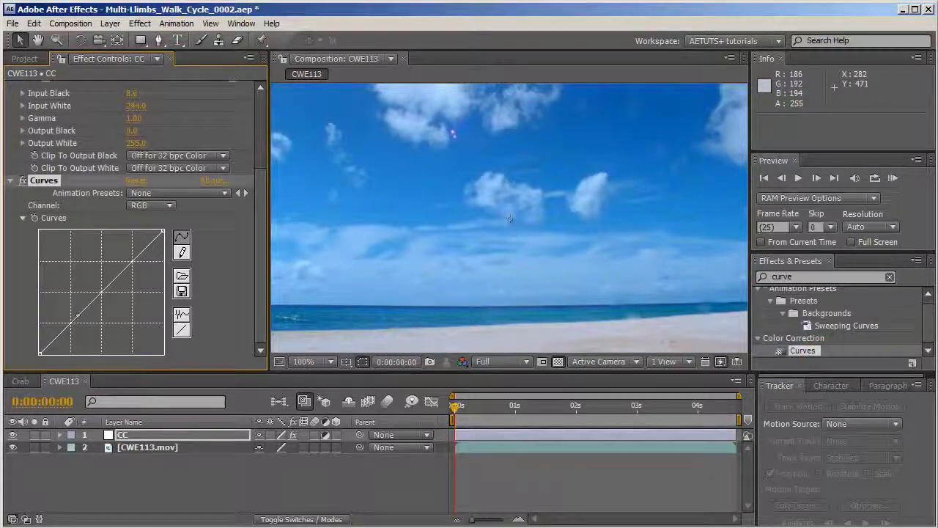
Shape the CC layer's RGB curve into a gentle S by lowering the shadows and raising the highlights, then compare it with Curves off.
{"action": "left_click", "coordinate": [73, 326]}
{"action": "left_click", "coordinate": [132, 262]}
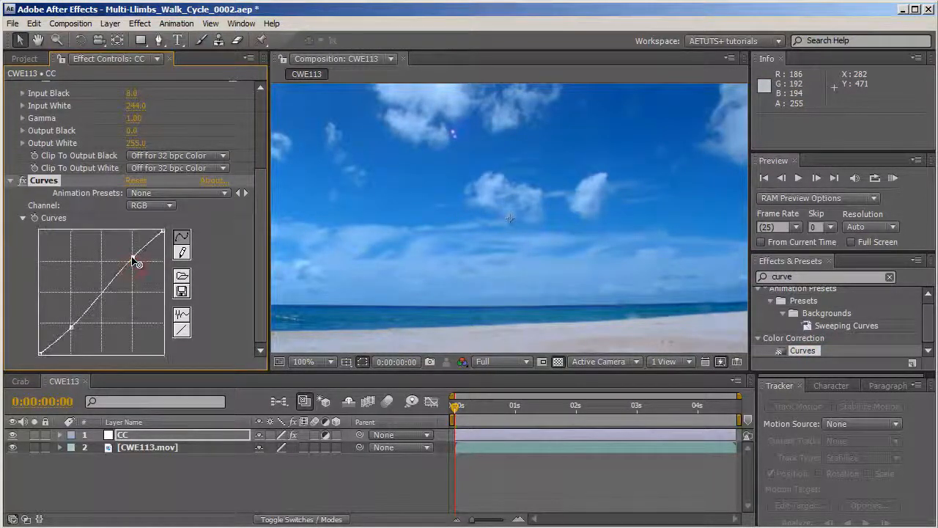
{"action": "left_click", "coordinate": [22, 179]}
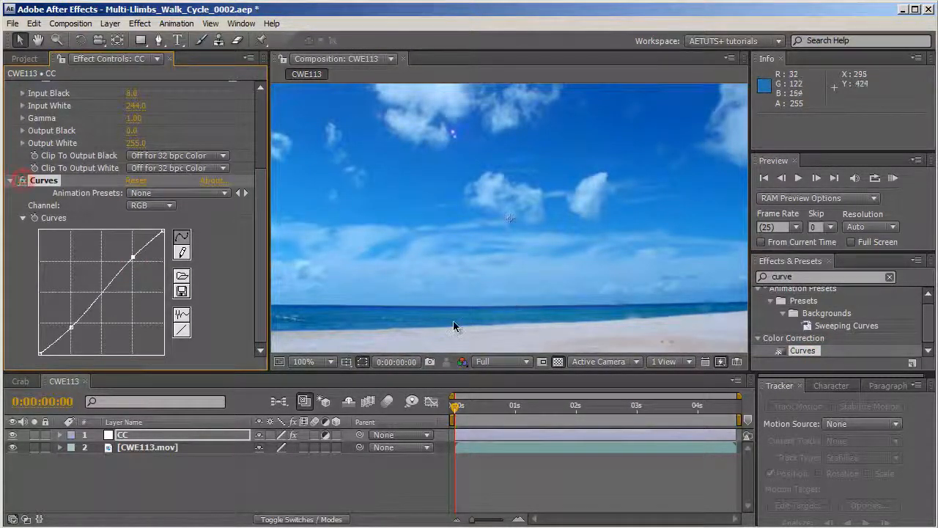
Apply the Remove Grain effect to the CC layer and set its Viewing Mode to Final Output.
{"action": "scroll", "coordinate": [447, 318], "scroll_direction": "up", "scroll_amount": 1}
{"action": "scroll", "coordinate": [440, 240], "scroll_direction": "up", "scroll_amount": 1}
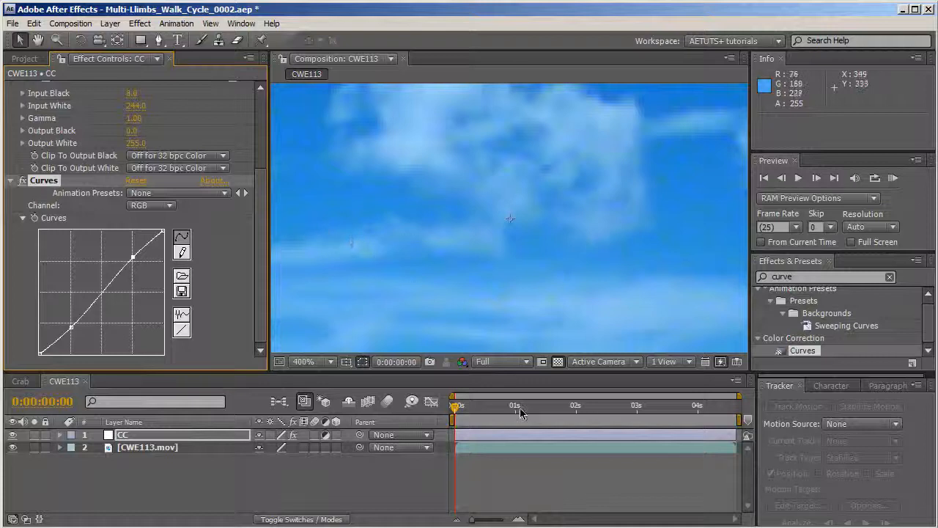
{"action": "scroll", "coordinate": [347, 240], "scroll_direction": "down", "scroll_amount": 1}
{"action": "left_click", "coordinate": [847, 277]}
{"action": "key", "text": "BackSpace"}
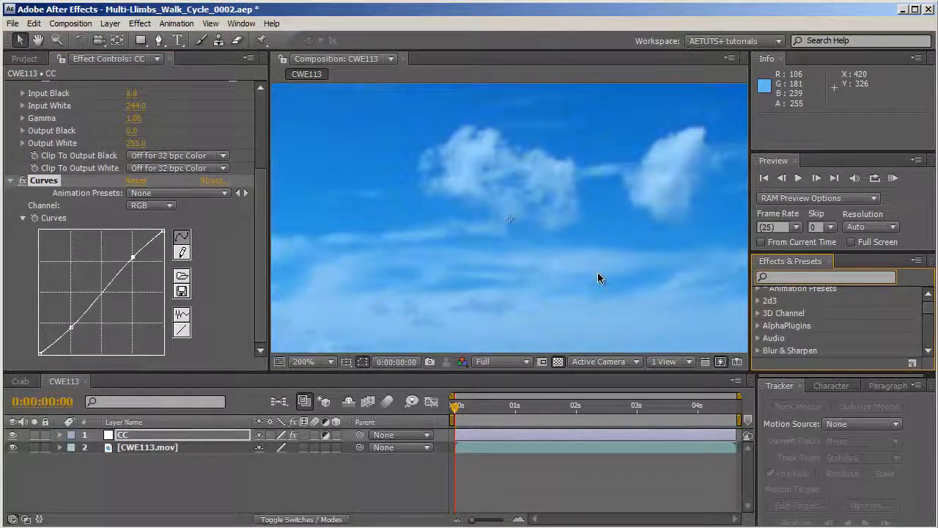
{"action": "type", "text": "rem"}
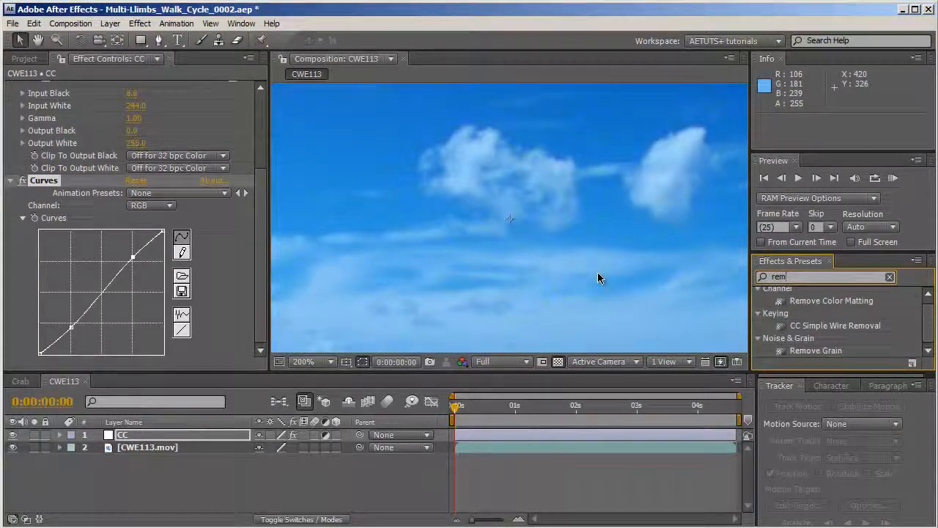
{"action": "left_click_drag", "start_coordinate": [816, 351], "coordinate": [247, 273]}
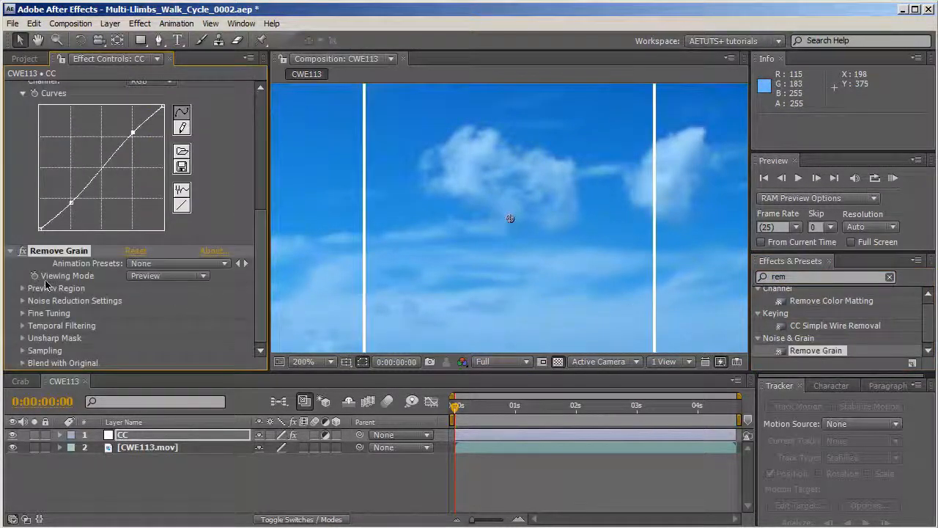
{"action": "left_click", "coordinate": [153, 277]}
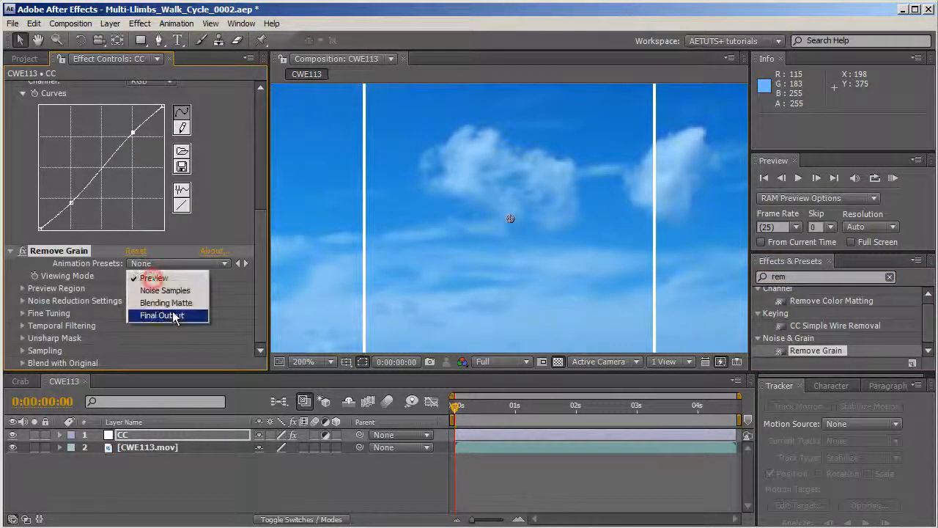
{"action": "left_click", "coordinate": [170, 311]}
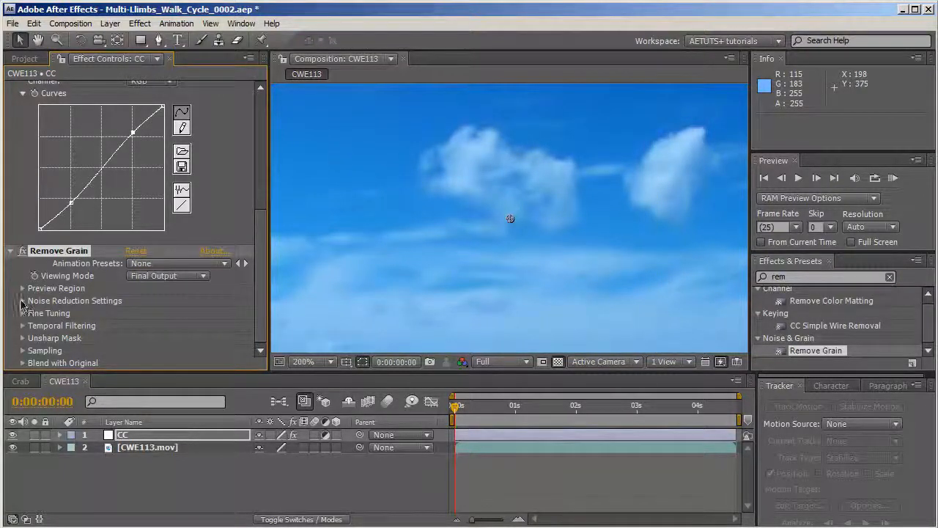
Set Remove Grain's noise reduction Passes to 6 and compare the clouds with the effect off and on.
{"action": "left_click", "coordinate": [22, 301]}
{"action": "left_click", "coordinate": [130, 302]}
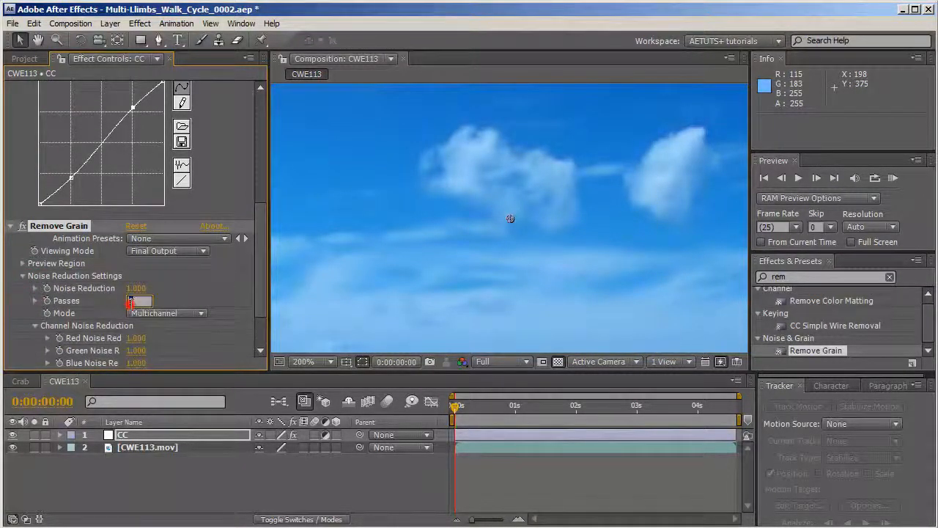
{"action": "type", "text": "6"}
{"action": "key", "text": "Return"}
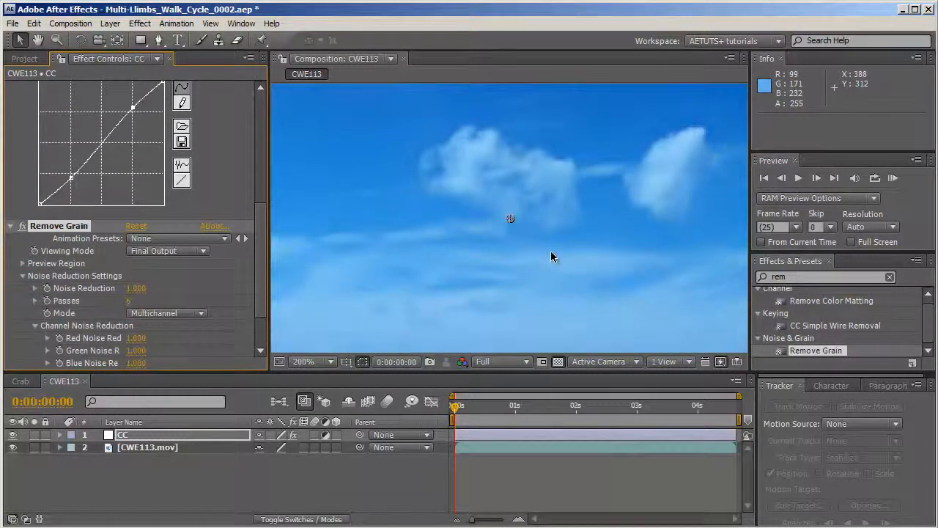
{"action": "left_click", "coordinate": [22, 225]}
{"action": "left_click", "coordinate": [23, 226]}
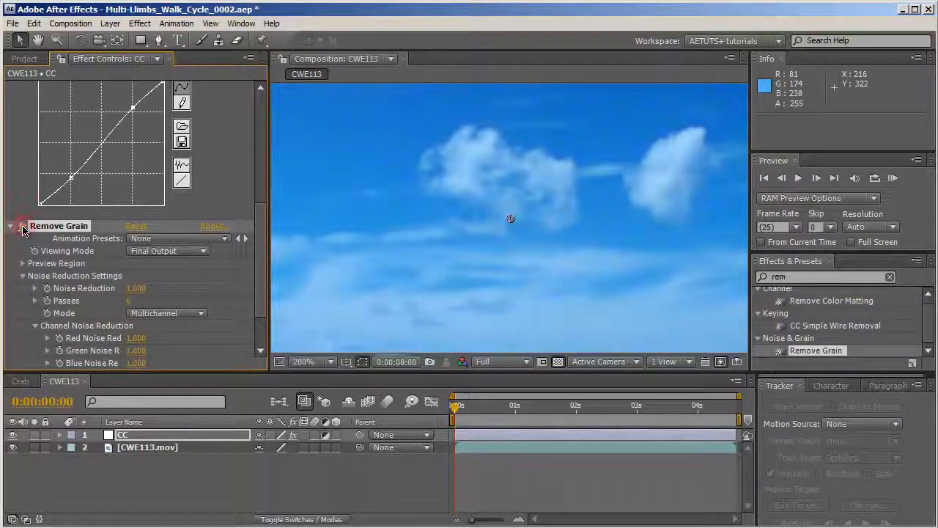
{"action": "scroll", "coordinate": [520, 198], "scroll_direction": "down", "scroll_amount": 3}
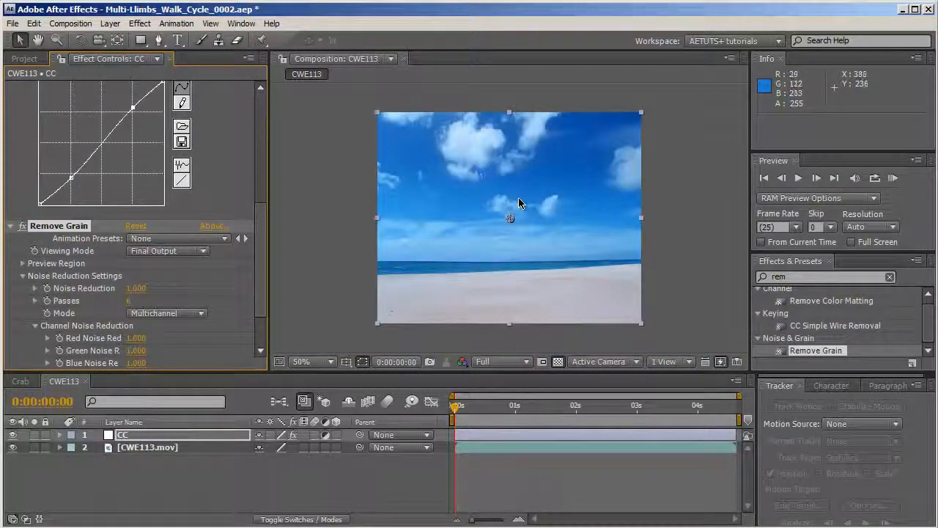
{"action": "scroll", "coordinate": [518, 197], "scroll_direction": "up", "scroll_amount": 2}
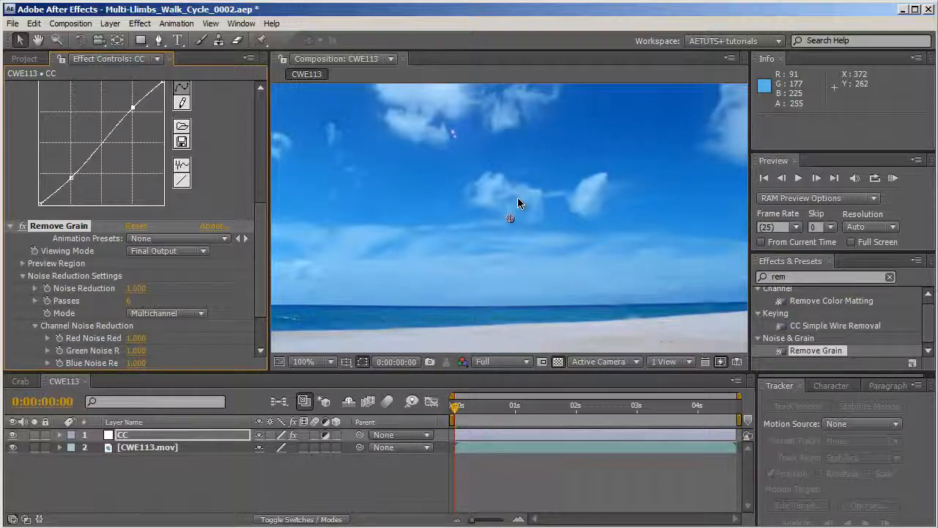
Try a Noise Reduction value of 3 in Remove Grain, then restore it to 1.
{"action": "left_click", "coordinate": [137, 289]}
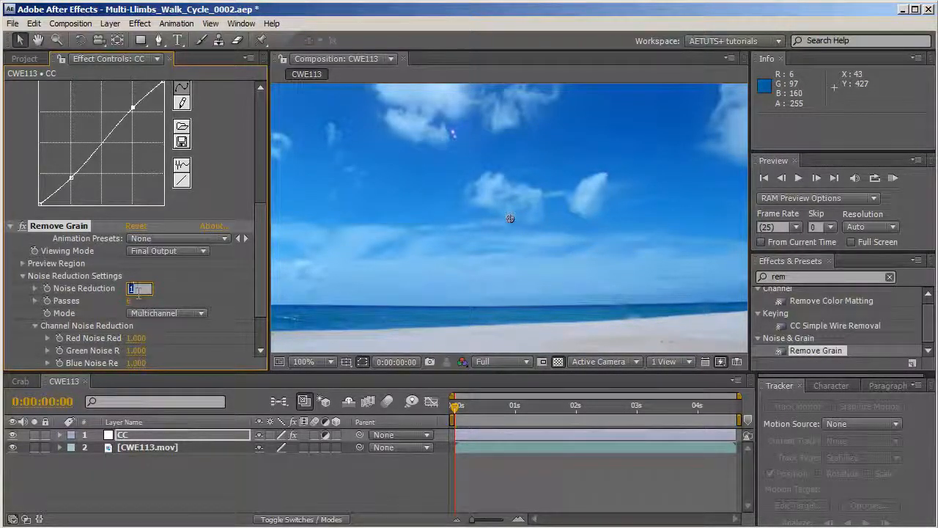
{"action": "key", "text": "Return"}
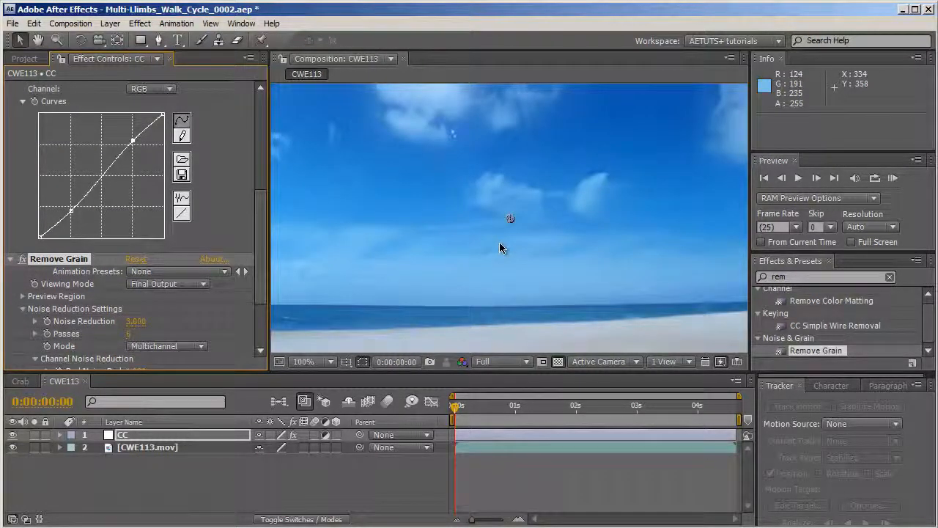
{"action": "left_click", "coordinate": [135, 321]}
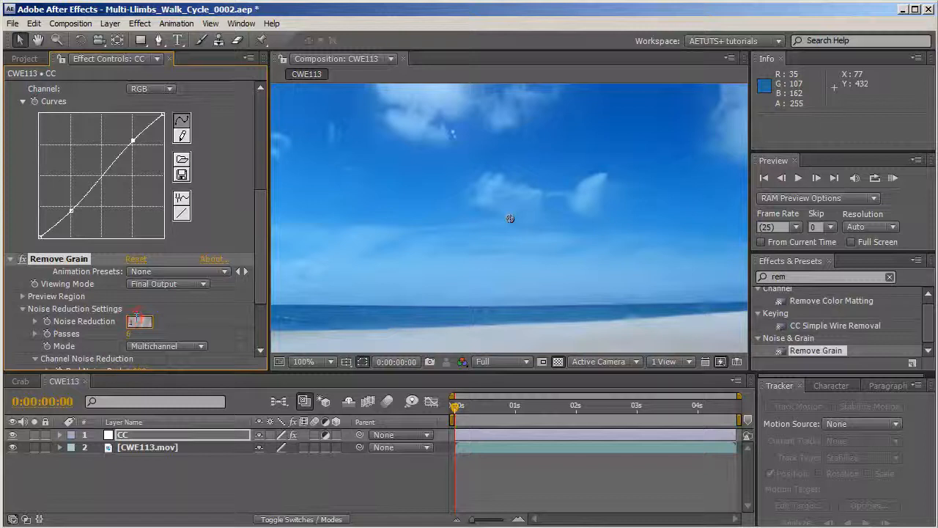
{"action": "type", "text": "1"}
{"action": "key", "text": "Return"}
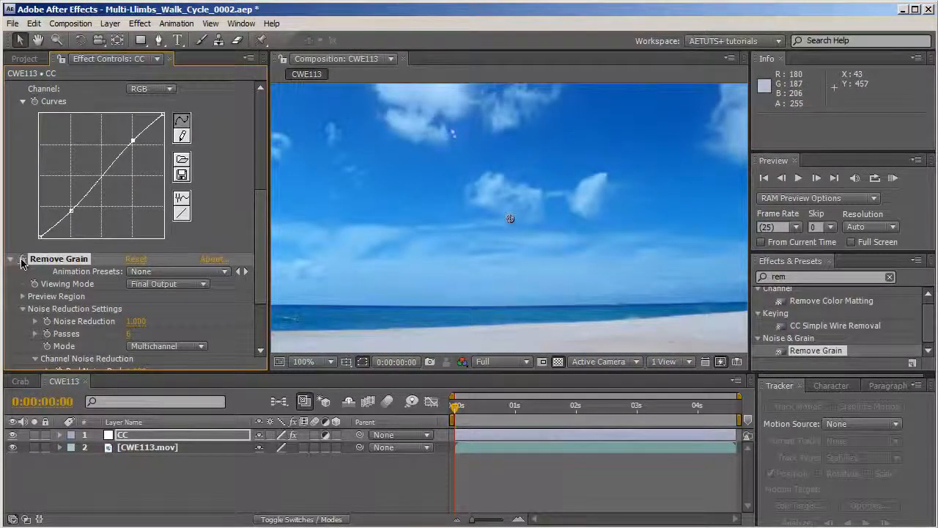
Save the project and rename the CWE113 composition as Footage_base.
{"action": "key", "text": "F2"}
{"action": "key", "text": "ctrl+s"}
{"action": "left_click", "coordinate": [24, 60]}
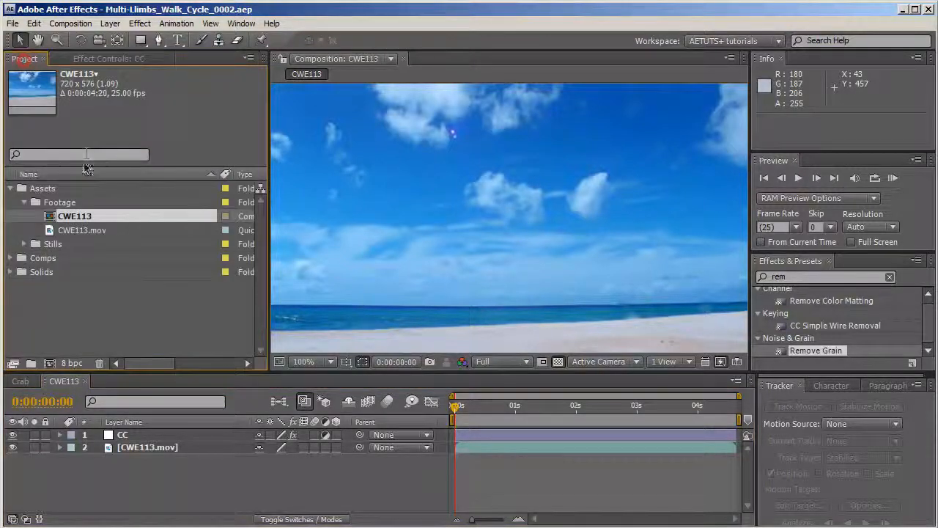
{"action": "left_click", "coordinate": [81, 213]}
{"action": "key", "text": "Return"}
{"action": "type", "text": "Footage_ba"}
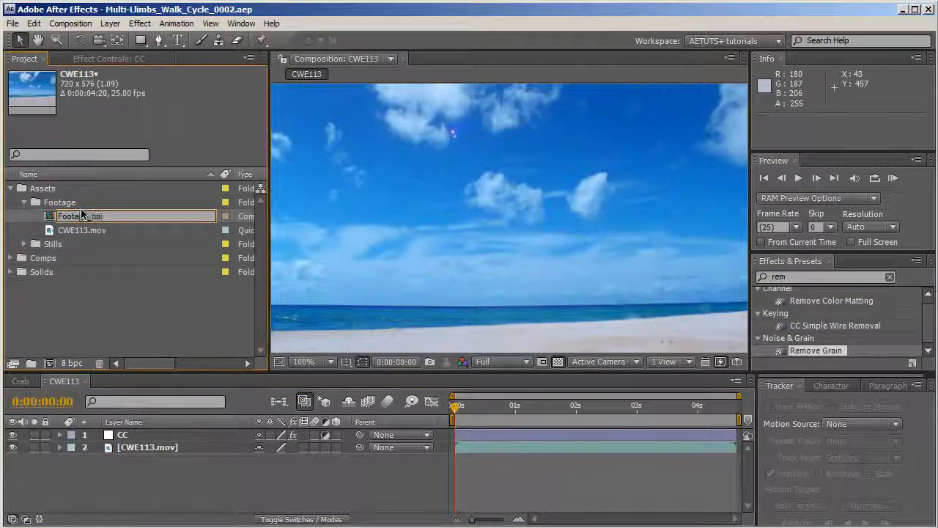
{"action": "type", "text": "se"}
{"action": "left_click", "coordinate": [126, 282]}
Move Footage_base into the Comps folder and create a new PAL D1/DV composition named Footage_Time_REmap.
{"action": "left_click_drag", "start_coordinate": [88, 229], "coordinate": [44, 257]}
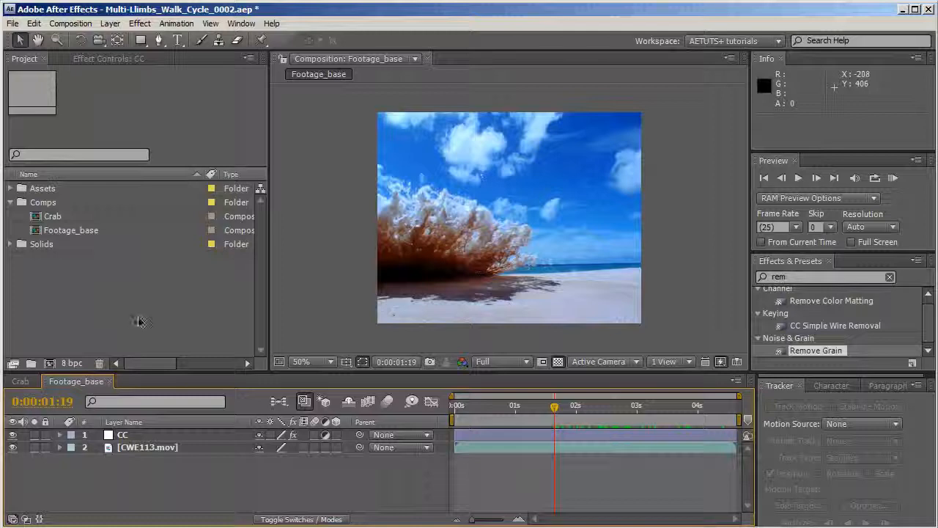
{"action": "key", "text": "ctrl+n"}
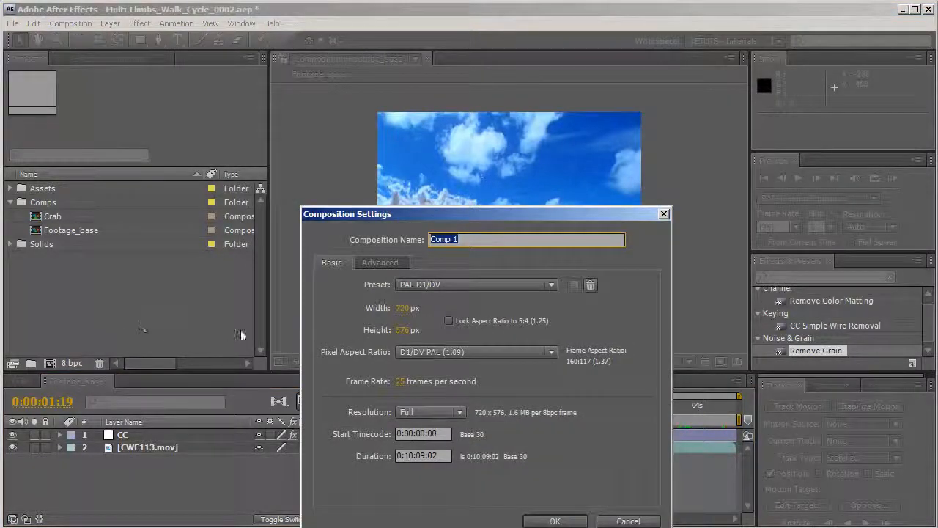
{"action": "type", "text": "Footage_Time_RE"}
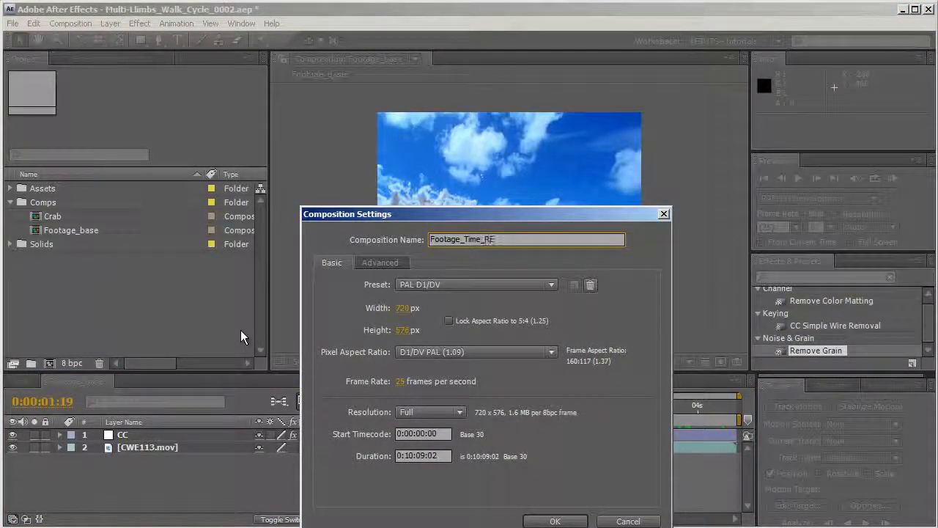
{"action": "type", "text": "map"}
{"action": "key", "text": "Return"}
Add Footage_base as a layer in the Footage_Time_REmap composition and save the project.
{"action": "left_click_drag", "start_coordinate": [88, 244], "coordinate": [168, 472]}
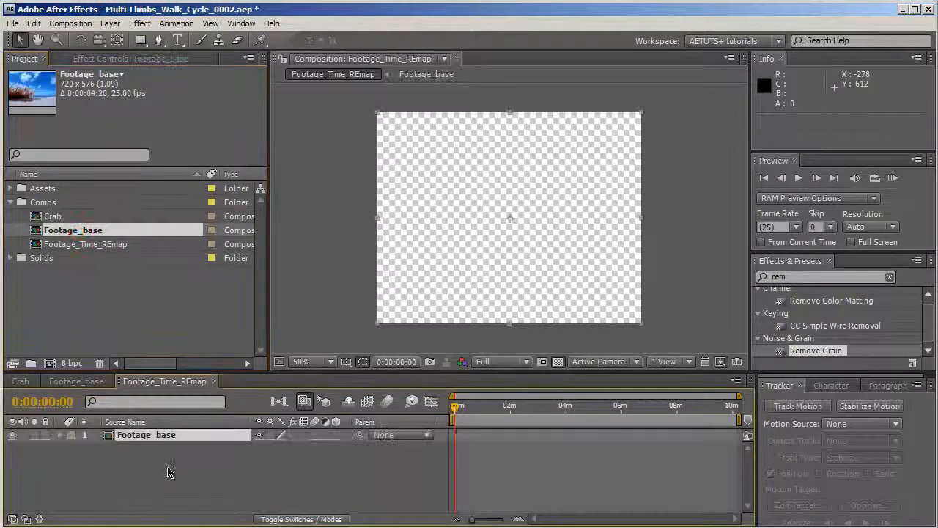
{"action": "key", "text": "equal"}
{"action": "key", "text": "equal"}
{"action": "key", "text": "equal"}
{"action": "key", "text": "equal"}
{"action": "key", "text": "equal"}
{"action": "key", "text": "ctrl+s"}
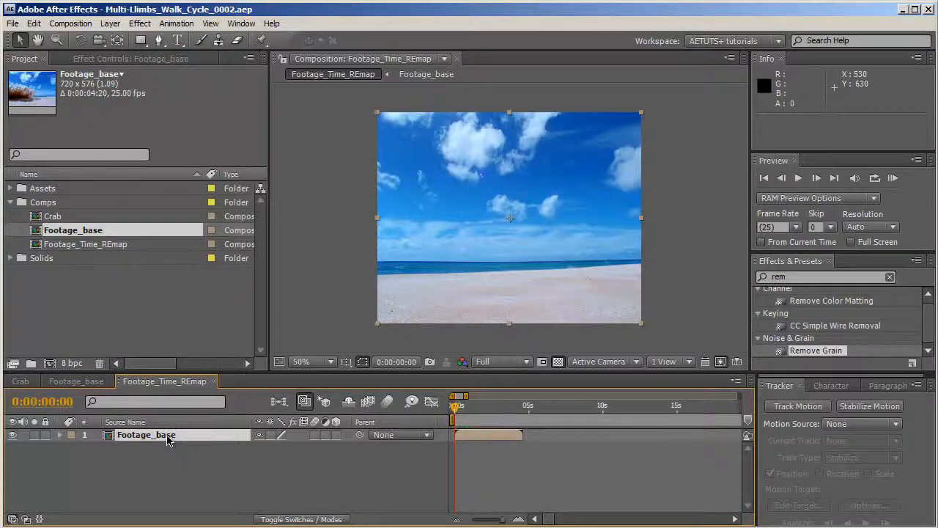
Enable time remapping on the Footage_base layer.
{"action": "right_click", "coordinate": [167, 438]}
{"action": "left_click", "coordinate": [247, 224]}
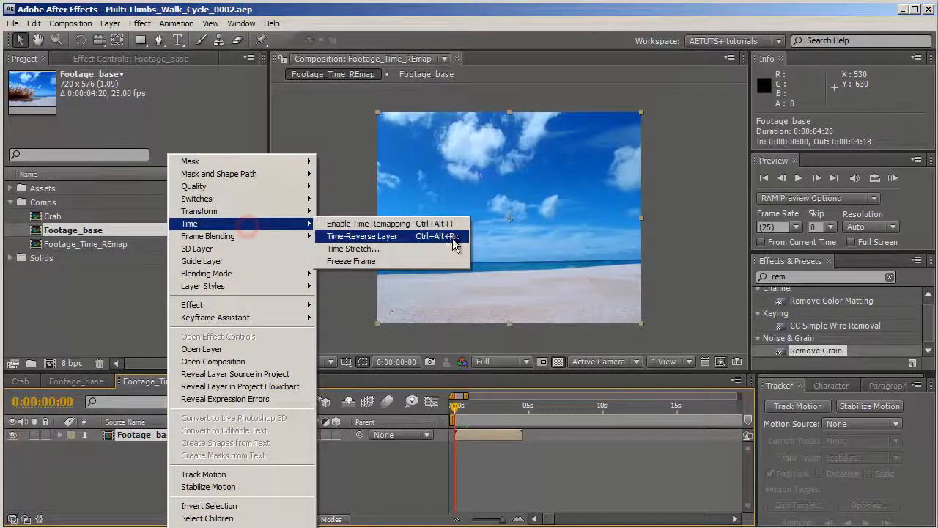
{"action": "left_click", "coordinate": [405, 223]}
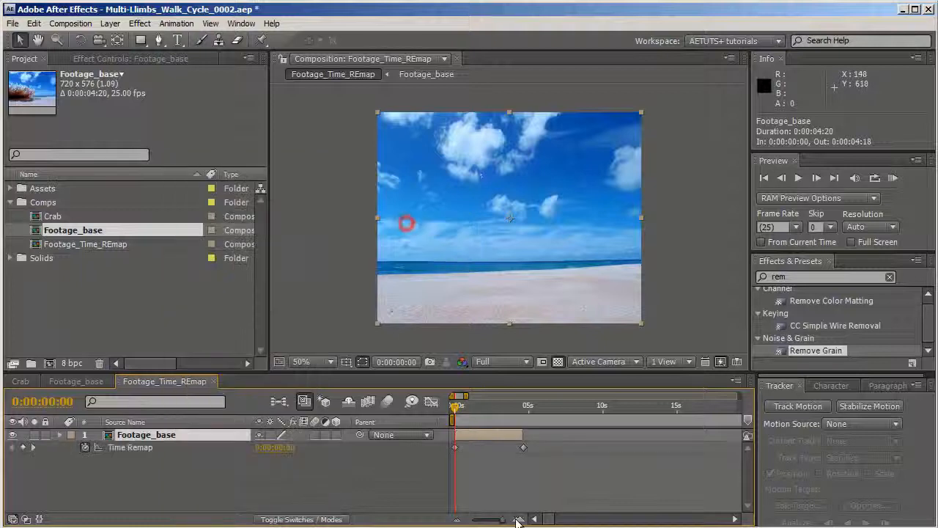
{"action": "left_click", "coordinate": [518, 519]}
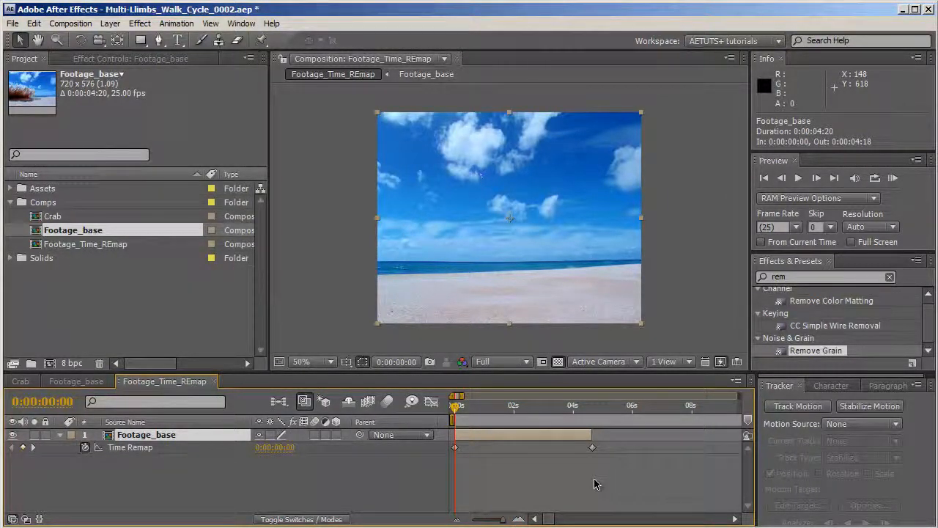
Add Time Remap keyframes to the Footage_base layer at 0:00:02:00 and on the frame right after it.
{"action": "left_click", "coordinate": [514, 414]}
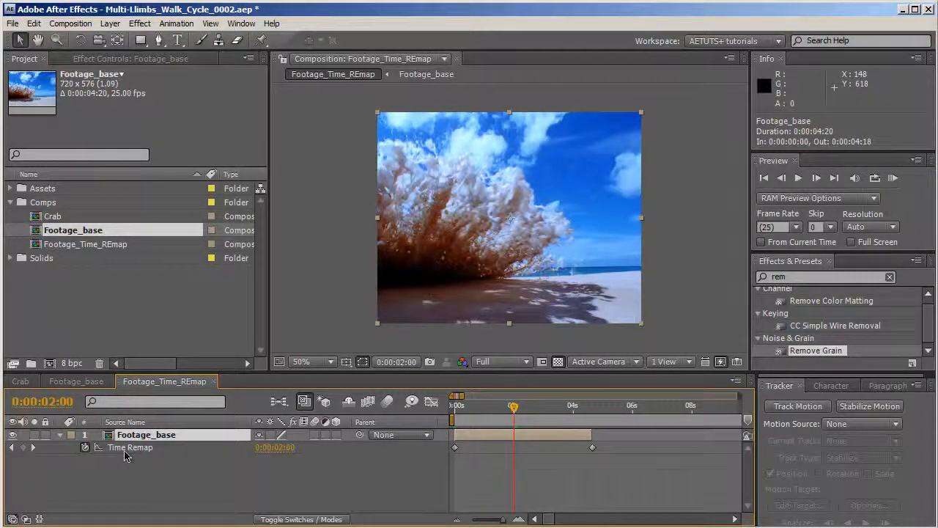
{"action": "left_click", "coordinate": [22, 447]}
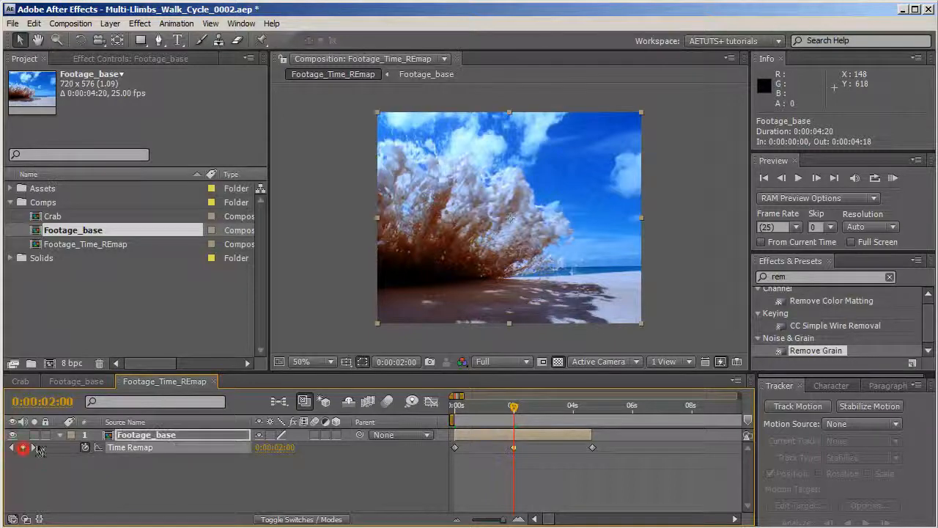
{"action": "left_click", "coordinate": [821, 177]}
{"action": "left_click", "coordinate": [515, 408]}
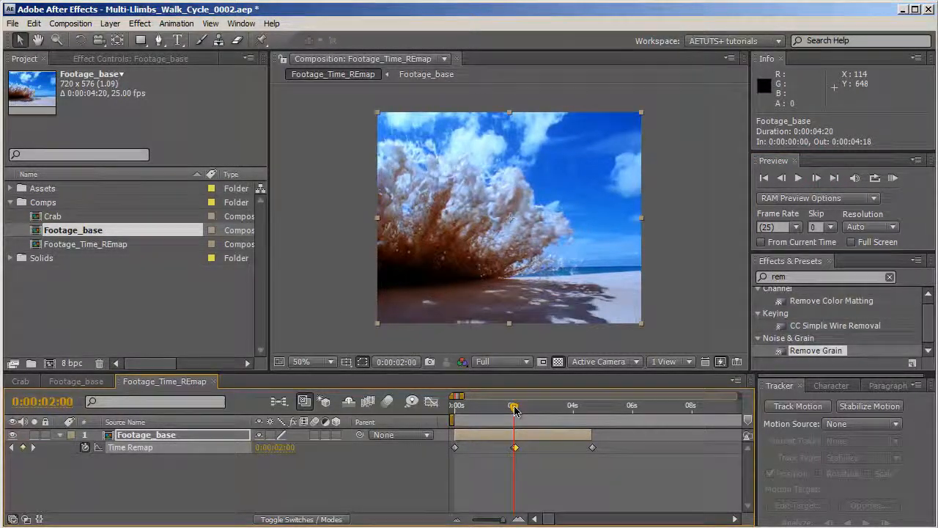
Shift the last two Time Remap keyframes so the earlier one sits at 0:00:06:00, and extend the layer's end to the final keyframe.
{"action": "left_click_drag", "start_coordinate": [516, 408], "coordinate": [633, 408]}
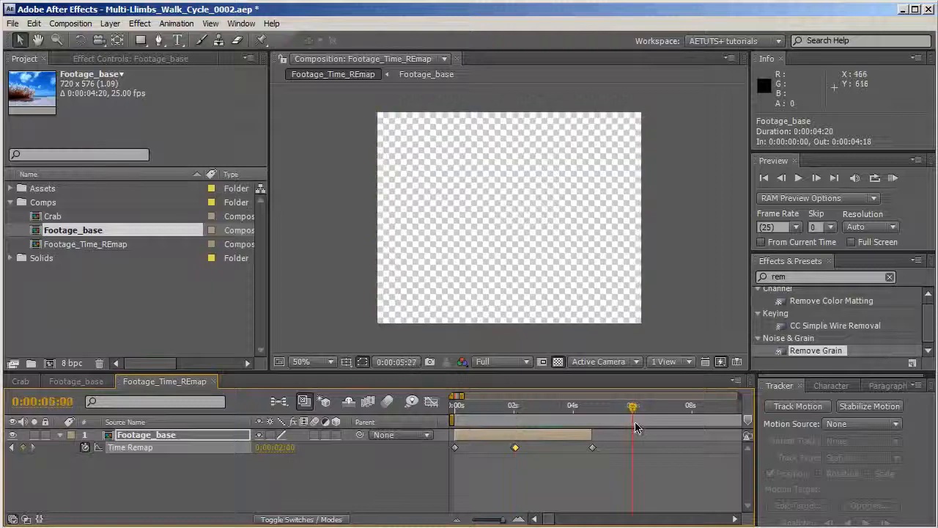
{"action": "key", "text": "Page_Up"}
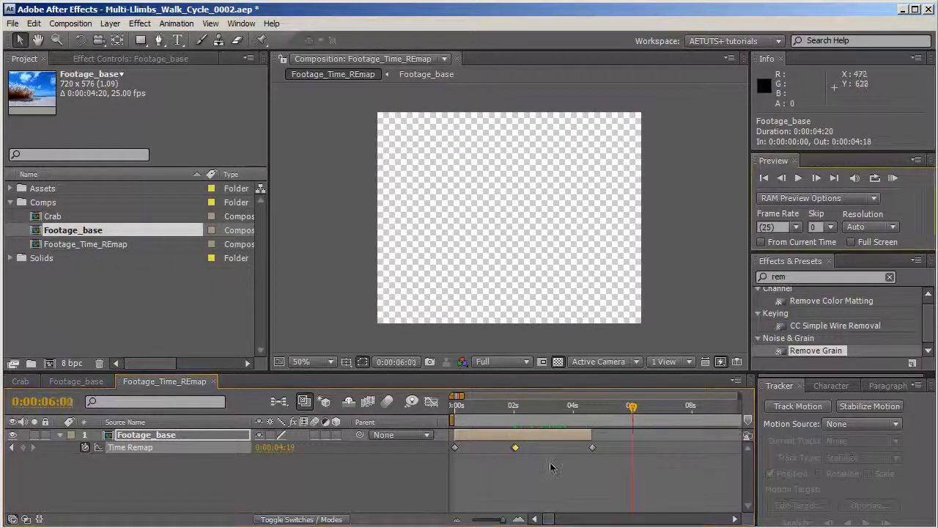
{"action": "left_click", "coordinate": [592, 448], "text": "shift"}
{"action": "left_click_drag", "start_coordinate": [515, 448], "coordinate": [697, 437]}
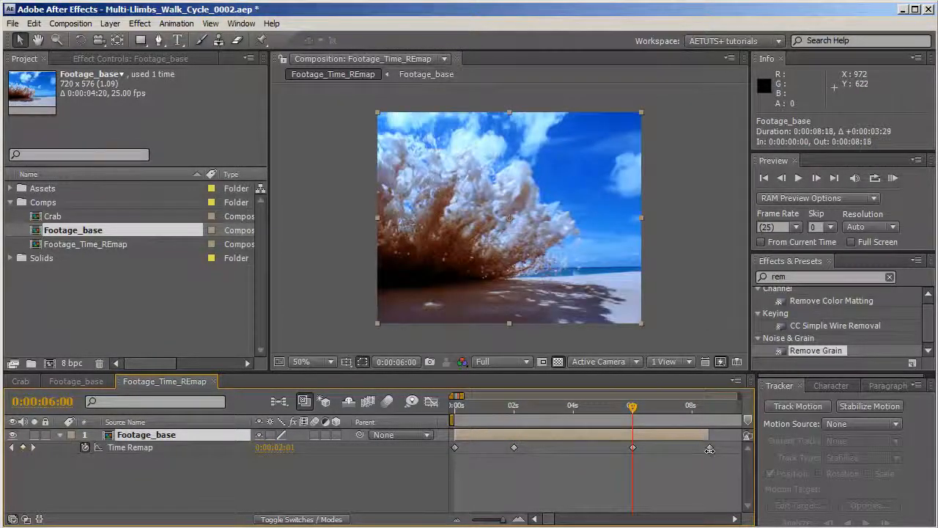
Set the Footage_Time_REmap work area to end at the final Time Remap keyframe at 0:00:08:18 and trim the composition to it.
{"action": "left_click", "coordinate": [710, 407]}
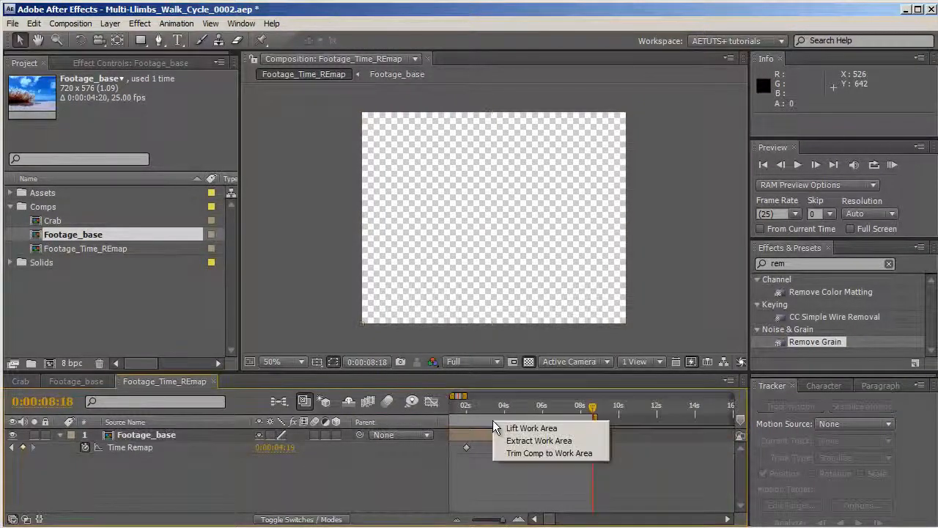
{"action": "right_click", "coordinate": [493, 421]}
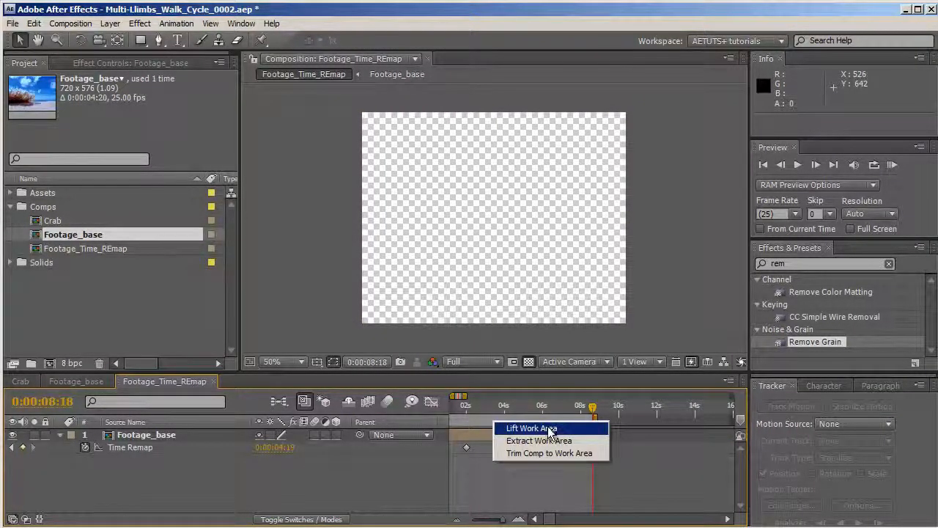
{"action": "left_click", "coordinate": [524, 428]}
{"action": "left_click_drag", "start_coordinate": [622, 413], "coordinate": [435, 419]}
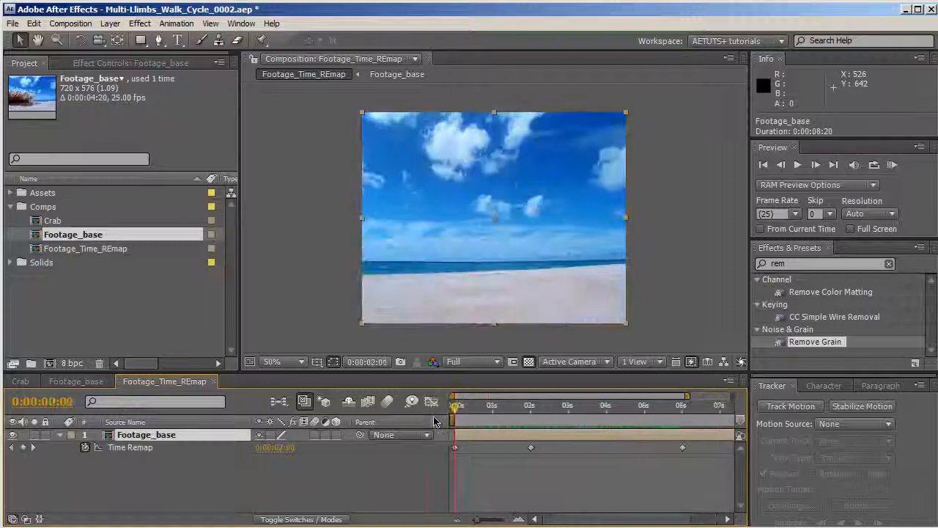
{"action": "left_click_drag", "start_coordinate": [477, 518], "coordinate": [469, 518]}
Shift the final Time Remap keyframe to 0:00:07:00, shorten the composition to match, and return to its first frame.
{"action": "mouse_move", "coordinate": [455, 406]}
{"action": "left_mouse_down"}
{"action": "mouse_move", "coordinate": [537, 422]}
{"action": "mouse_move", "coordinate": [729, 418]}
{"action": "mouse_move", "coordinate": [646, 414]}
{"action": "left_mouse_up"}
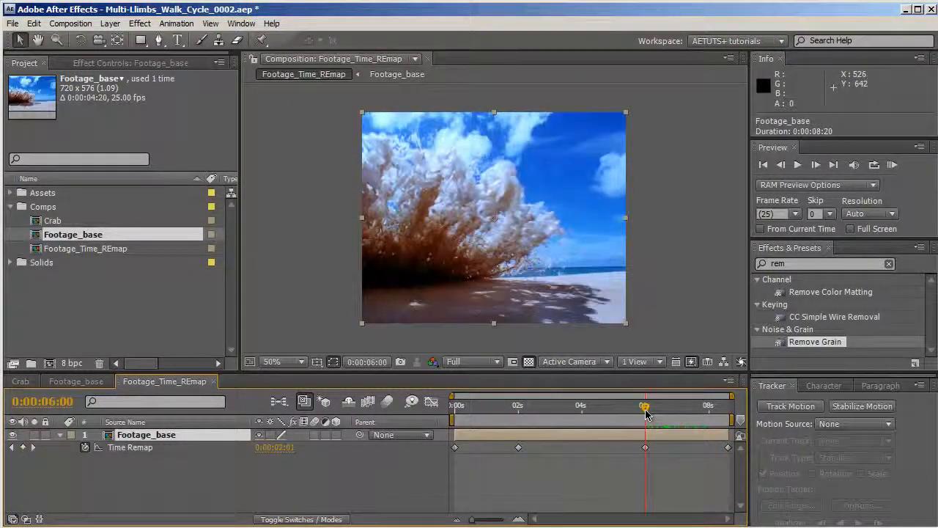
{"action": "left_click", "coordinate": [44, 400]}
{"action": "type", "text": "700"}
{"action": "key", "text": "Return"}
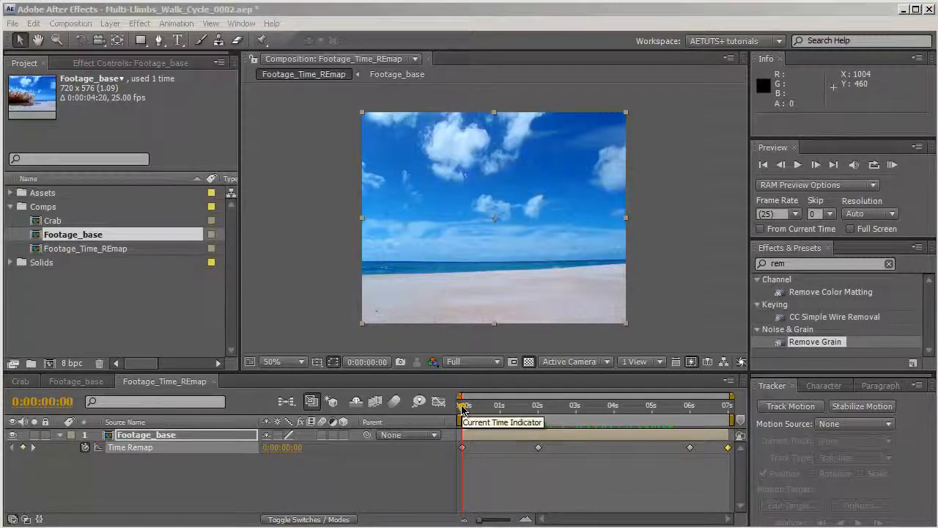
{"action": "mouse_move", "coordinate": [461, 410]}
{"action": "left_mouse_down"}
{"action": "mouse_move", "coordinate": [510, 412]}
{"action": "mouse_move", "coordinate": [461, 409]}
{"action": "left_mouse_up"}
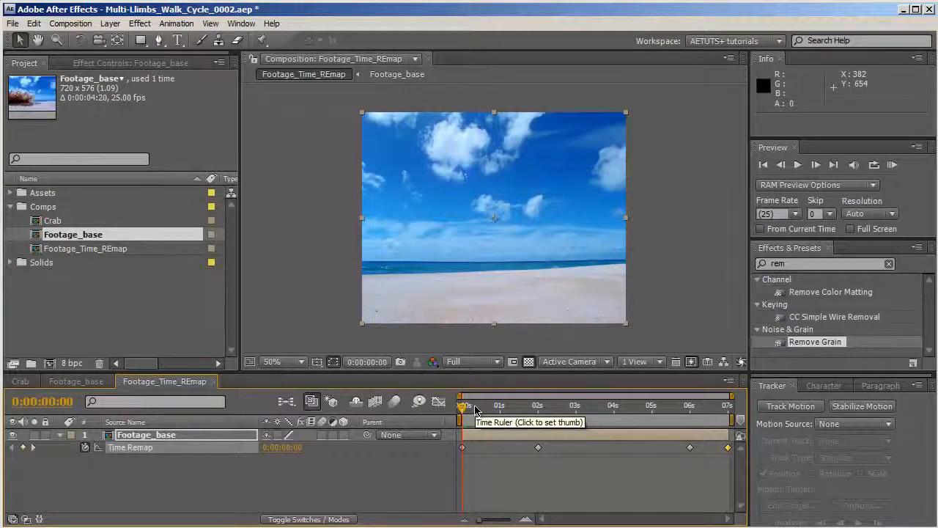
Create a PAL D1/DV composition named Footage_Extension at 720 x 576 and 25 frames per second.
{"action": "key", "text": "ctrl+n"}
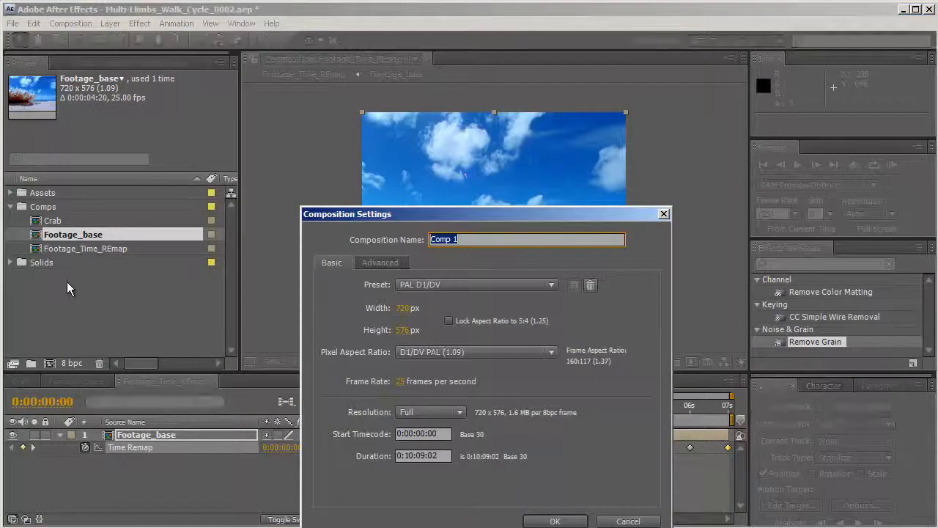
{"action": "type", "text": "Footage"}
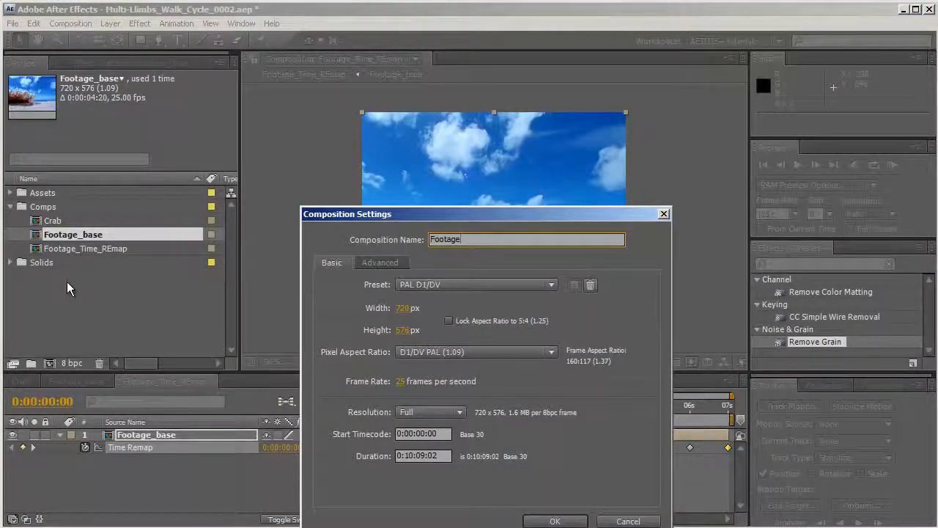
{"action": "type", "text": "_Extension"}
{"action": "left_click", "coordinate": [554, 520]}
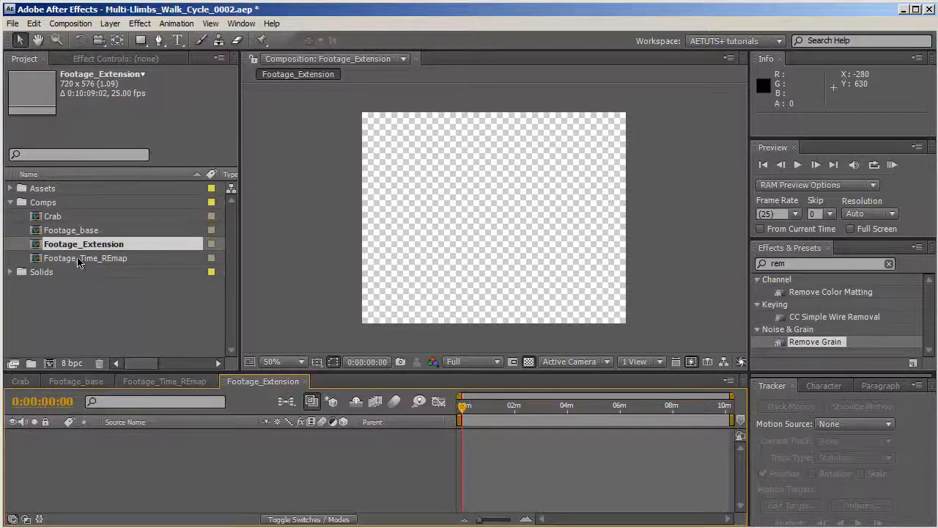
Add Footage_Time_REmap as a layer in the Footage_Extension composition and duplicate that layer.
{"action": "left_click_drag", "start_coordinate": [78, 263], "coordinate": [146, 440]}
{"action": "left_click", "coordinate": [523, 519]}
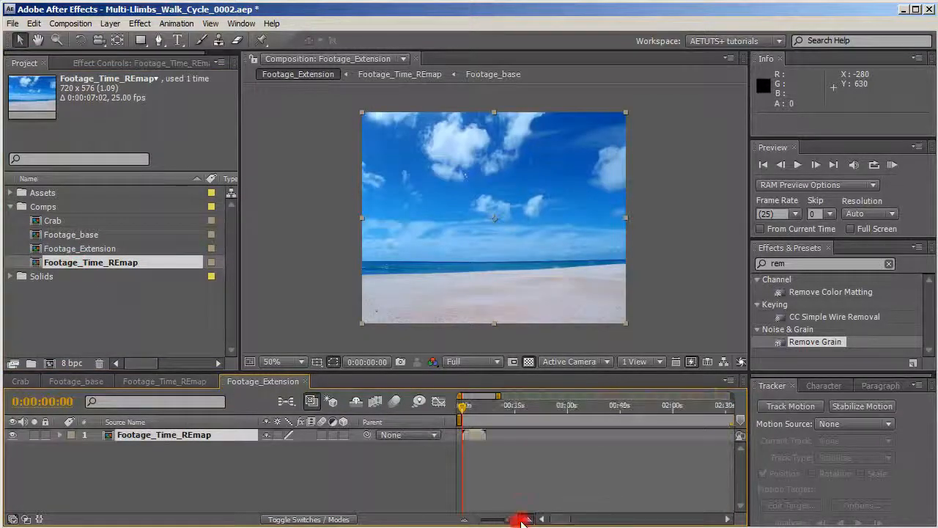
{"action": "left_click", "coordinate": [524, 520]}
{"action": "key", "text": "ctrl+d"}
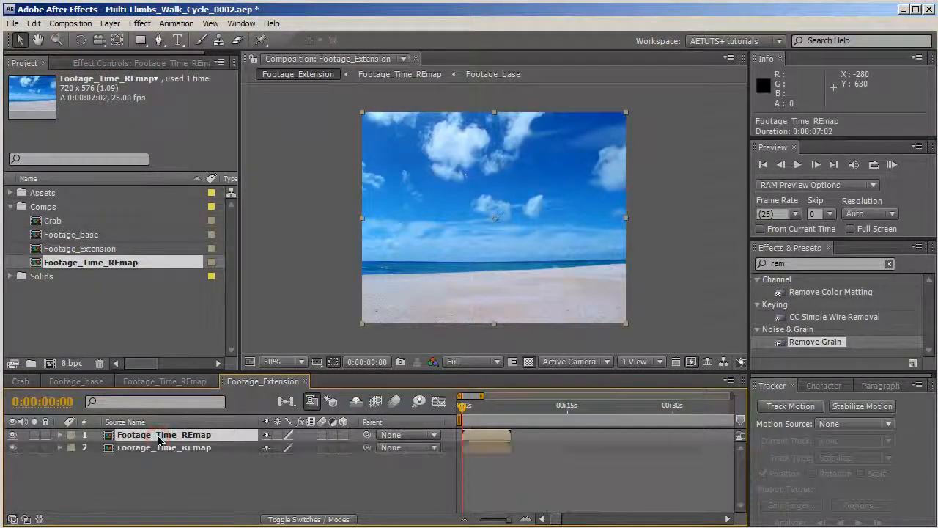
Bring up the time commands for the lower Footage_Time_REmap layer.
{"action": "left_click", "coordinate": [189, 487]}
{"action": "key", "text": "ctrl+a"}
{"action": "right_click", "coordinate": [192, 450]}
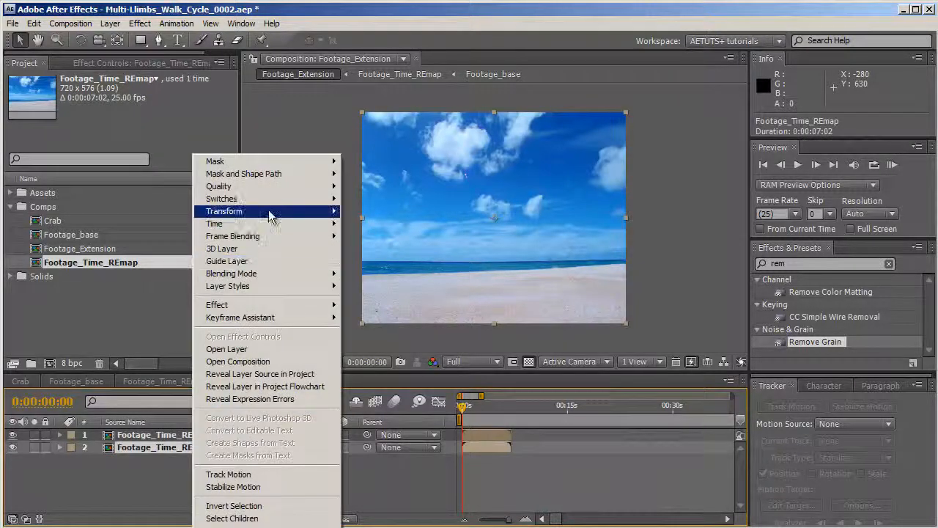
{"action": "mouse_move", "coordinate": [268, 211]}
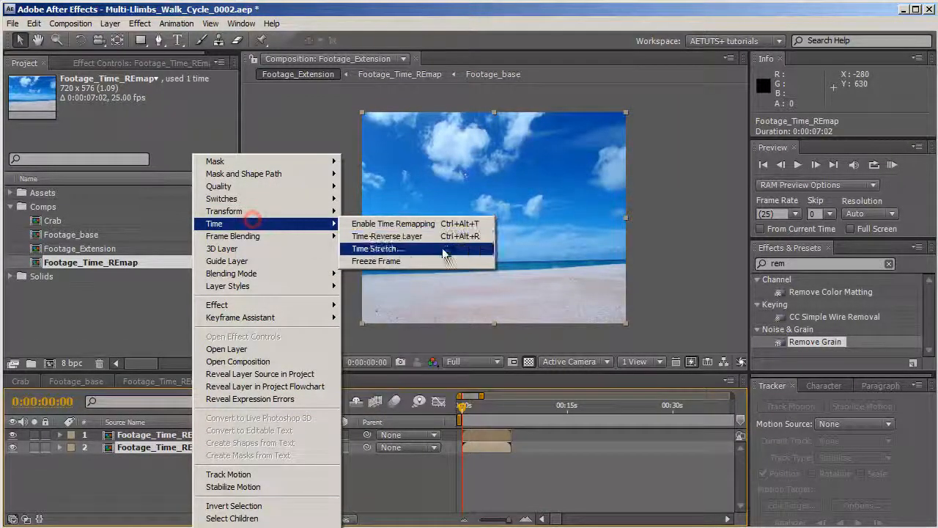
Freeze the lower Footage_Time_REmap layer on its first frame and shift the upper one to start at 0:00:02:00.
{"action": "left_click", "coordinate": [445, 258]}
{"action": "left_click", "coordinate": [60, 401]}
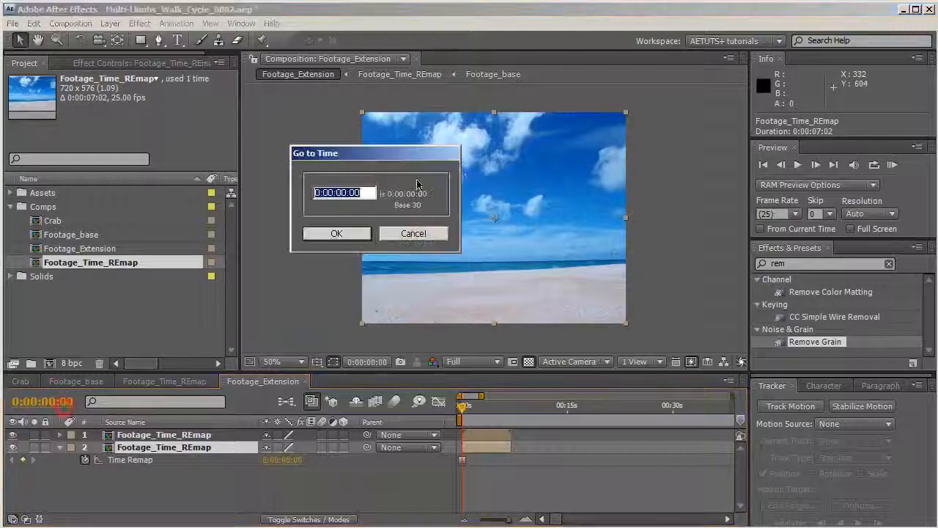
{"action": "left_click_drag", "start_coordinate": [345, 192], "coordinate": [333, 194]}
{"action": "type", "text": "2"}
{"action": "key", "text": "Return"}
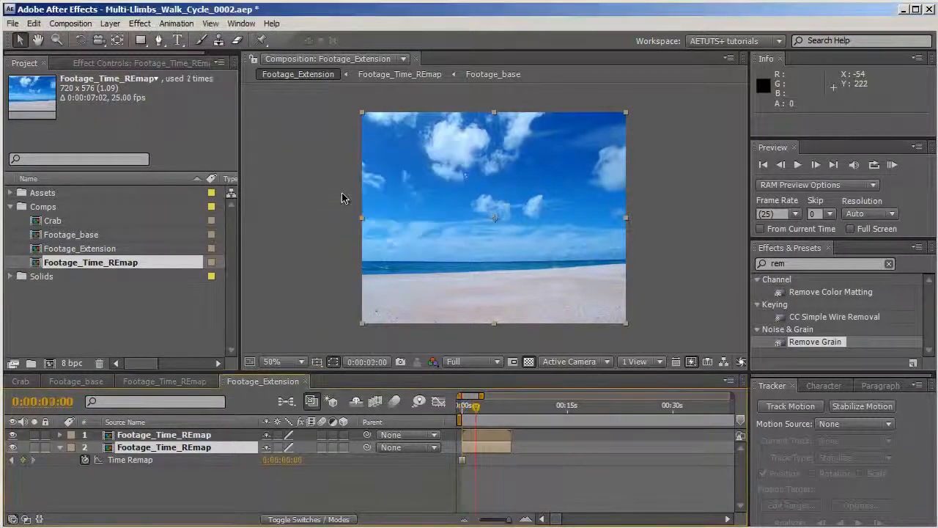
{"action": "left_click", "coordinate": [161, 434]}
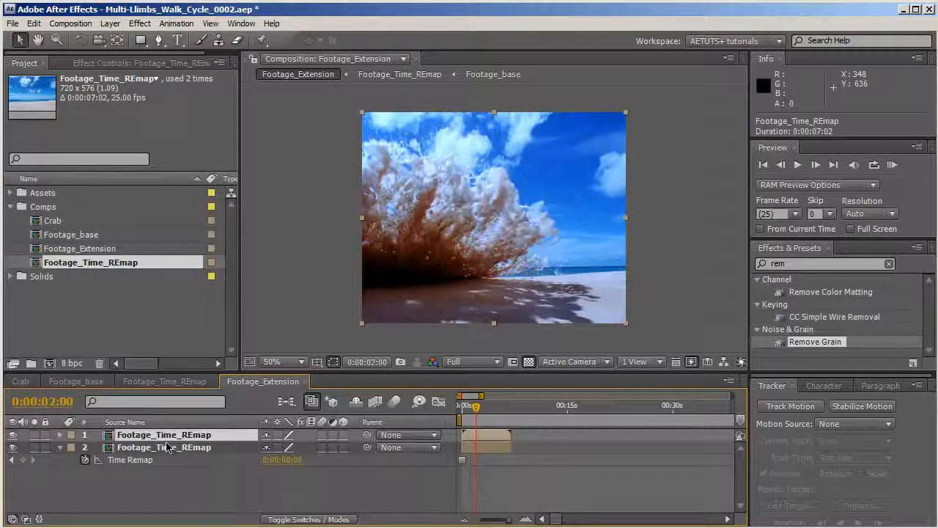
{"action": "key", "text": "bracketleft"}
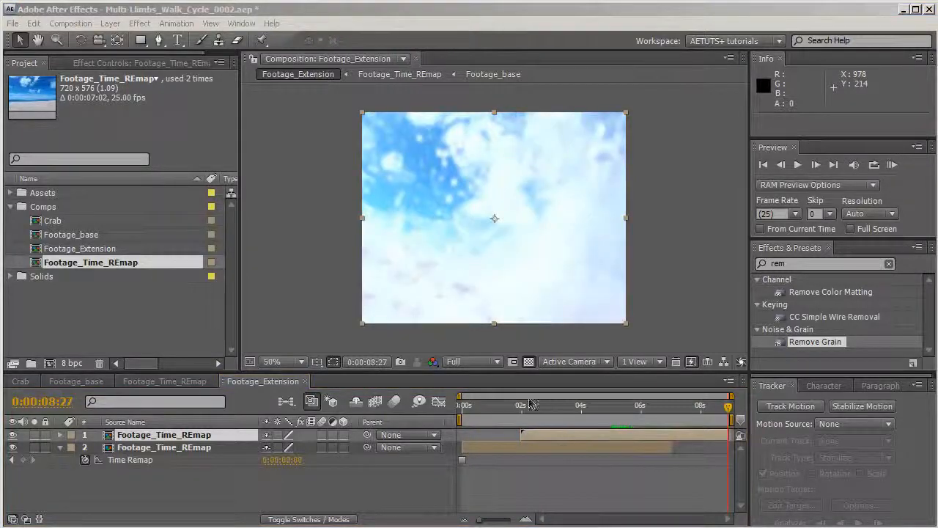
Compare the explosion footage in Footage_Extension and Footage_base, and add a motion tracker to the CWE113.mov layer in Footage_base.
{"action": "left_click_drag", "start_coordinate": [524, 409], "coordinate": [574, 421]}
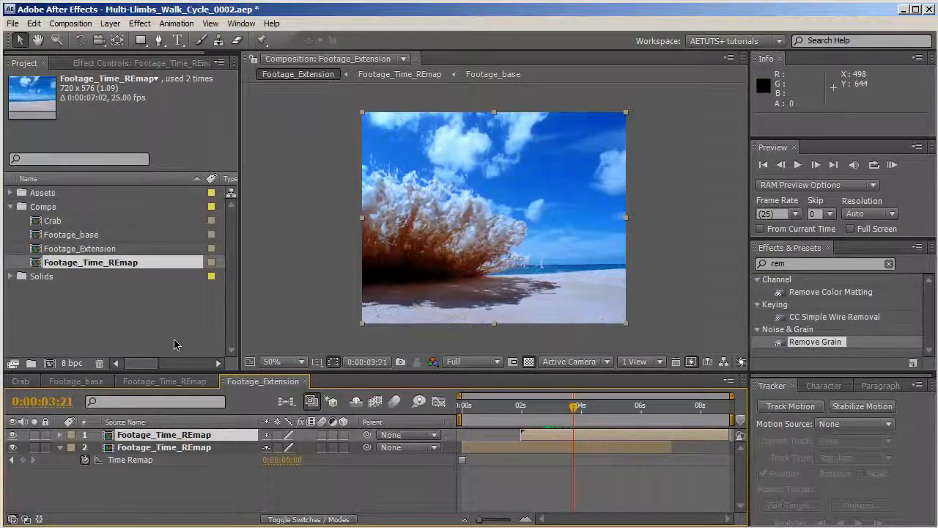
{"action": "double_click", "coordinate": [91, 233]}
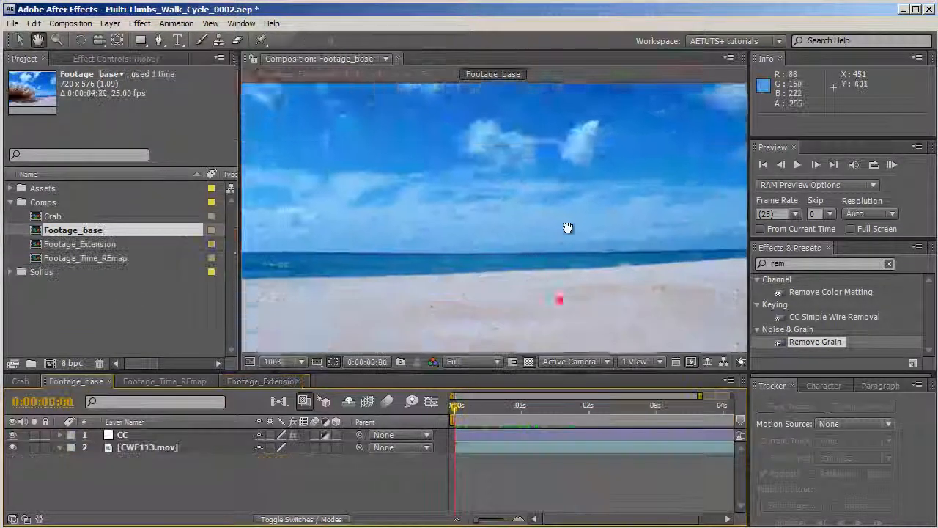
{"action": "left_click", "coordinate": [591, 407]}
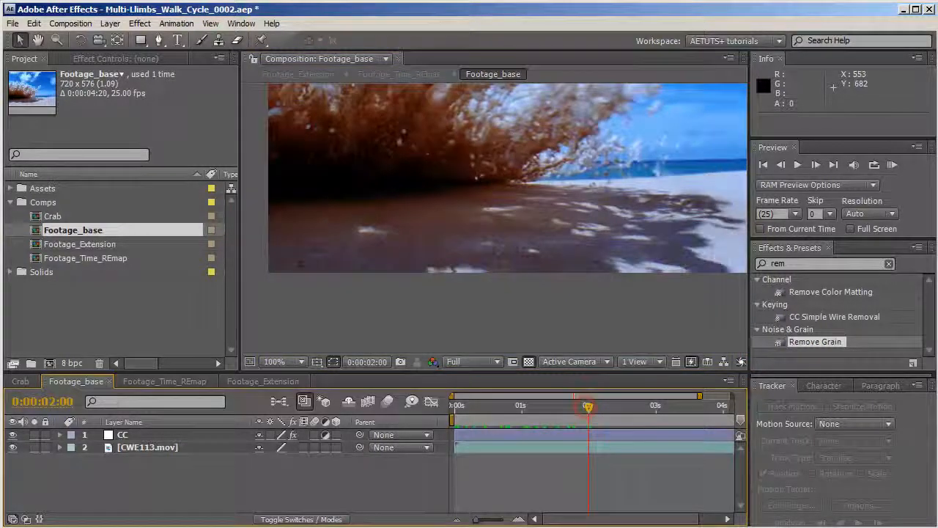
{"action": "left_click", "coordinate": [262, 381]}
{"action": "left_click_drag", "start_coordinate": [552, 409], "coordinate": [576, 409]}
{"action": "left_click", "coordinate": [98, 383]}
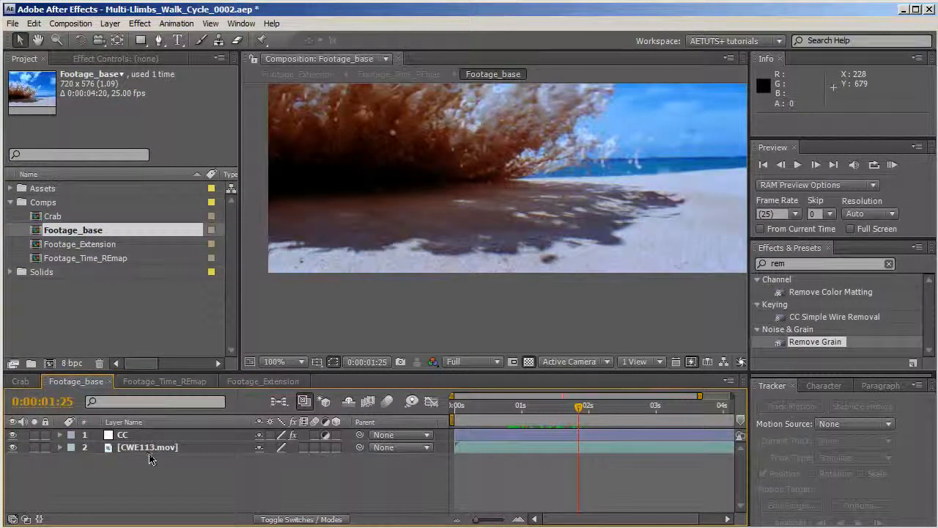
{"action": "left_click", "coordinate": [150, 448]}
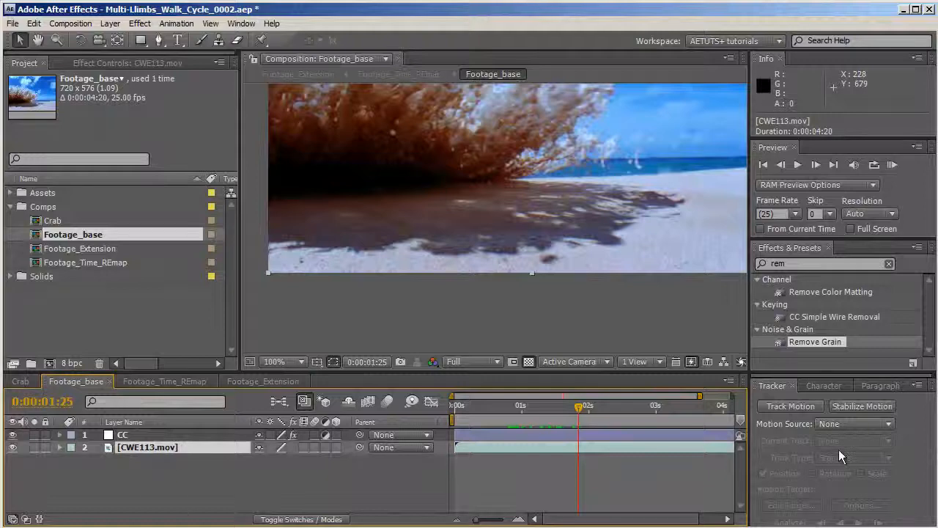
{"action": "left_click", "coordinate": [803, 404]}
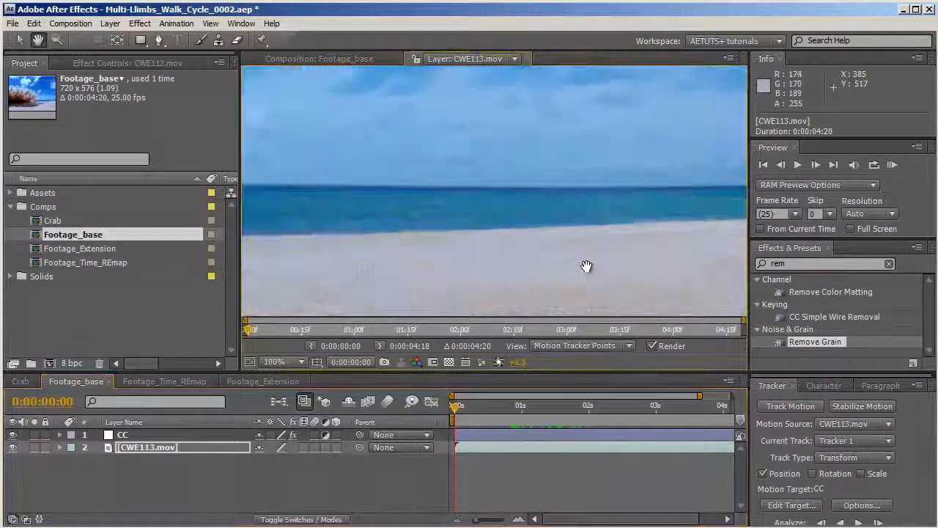
Move Track Point 1 down onto the sand in the foreground of the CWE113.mov footage.
{"action": "left_click_drag", "start_coordinate": [587, 266], "coordinate": [549, 290]}
{"action": "left_click_drag", "start_coordinate": [590, 235], "coordinate": [573, 267]}
{"action": "scroll", "coordinate": [584, 255], "scroll_direction": "down", "scroll_amount": 1}
{"action": "key", "text": "v"}
{"action": "left_click_drag", "start_coordinate": [491, 96], "coordinate": [491, 265]}
{"action": "scroll", "coordinate": [491, 265], "scroll_direction": "up", "scroll_amount": 1}
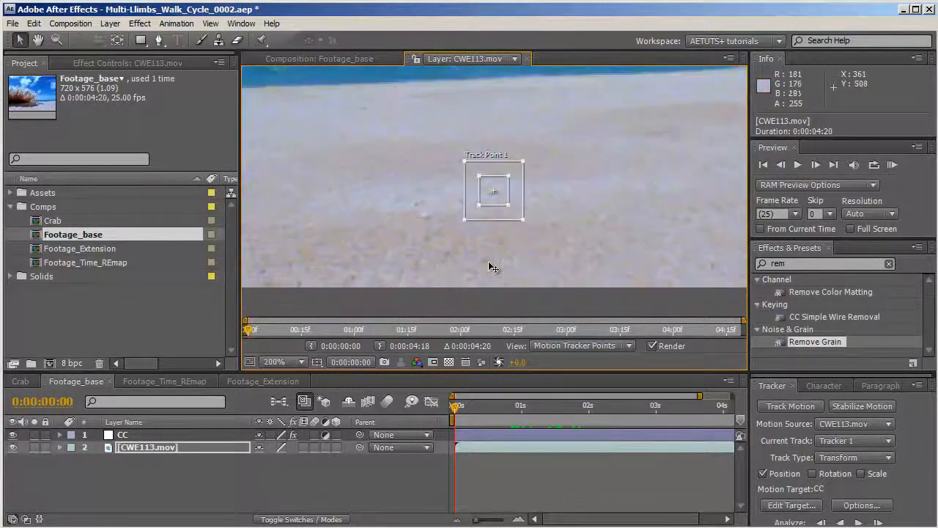
Fit the track point's feature region closely around the small dark speck on the sand and analyze the motion forward.
{"action": "key", "text": "h"}
{"action": "left_click_drag", "start_coordinate": [551, 248], "coordinate": [537, 288]}
{"action": "scroll", "coordinate": [537, 288], "scroll_direction": "up", "scroll_amount": 1}
{"action": "left_click_drag", "start_coordinate": [517, 235], "coordinate": [484, 233]}
{"action": "key", "text": "v"}
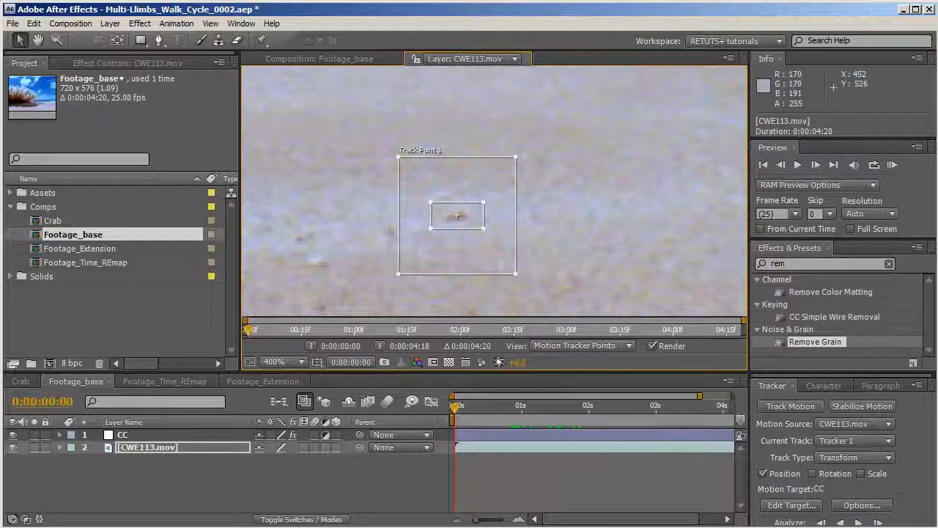
{"action": "left_click", "coordinate": [858, 522]}
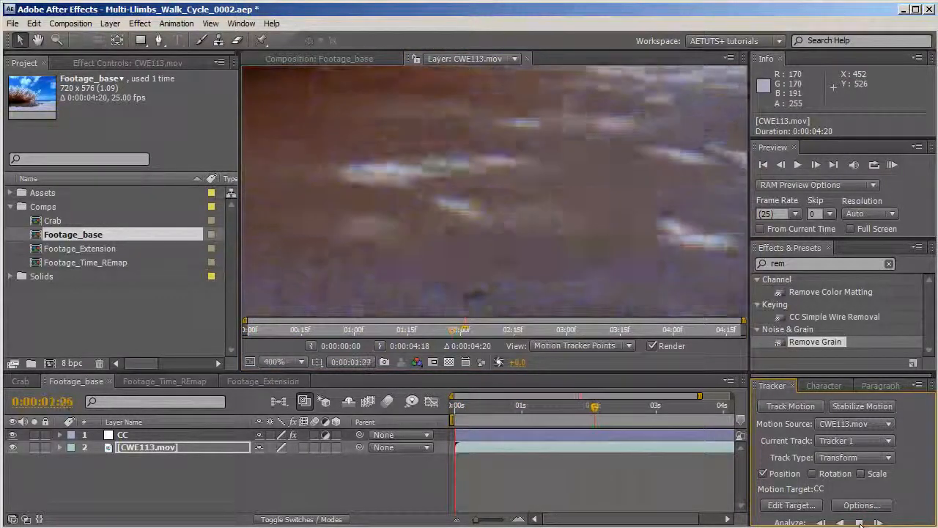
Correct the drifted track point frame by frame from 0:00:02:00 backwards, placing it on the sand speck, and review the path up to 0:00:02:00.
{"action": "left_click", "coordinate": [588, 407]}
{"action": "key", "text": "space"}
{"action": "left_click_drag", "start_coordinate": [559, 225], "coordinate": [569, 109]}
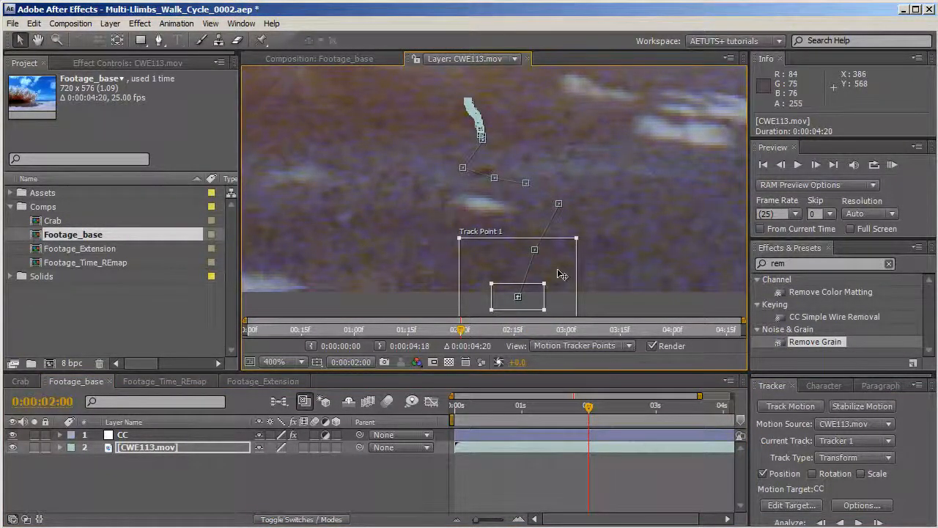
{"action": "left_click_drag", "start_coordinate": [533, 301], "coordinate": [504, 146]}
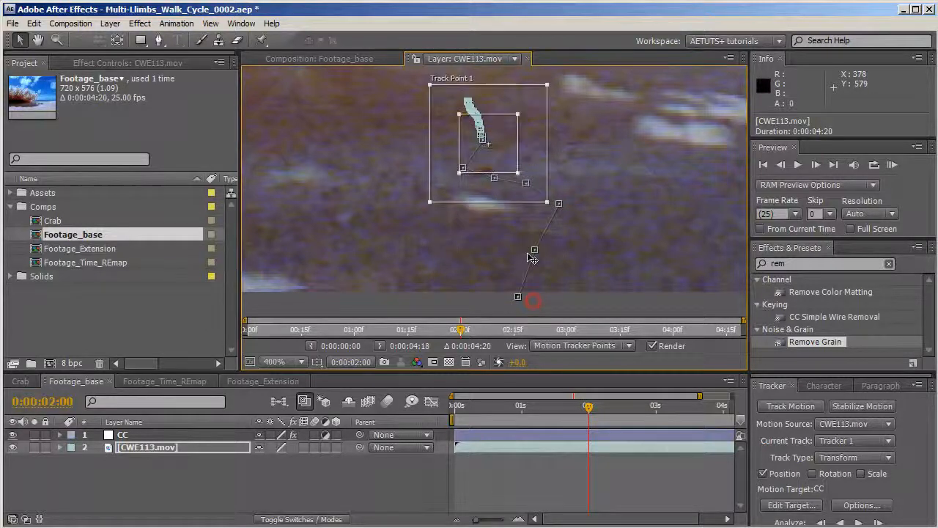
{"action": "key", "text": "ctrl+z"}
{"action": "left_click_drag", "start_coordinate": [509, 298], "coordinate": [524, 276]}
{"action": "left_click", "coordinate": [780, 165]}
{"action": "left_click", "coordinate": [780, 165]}
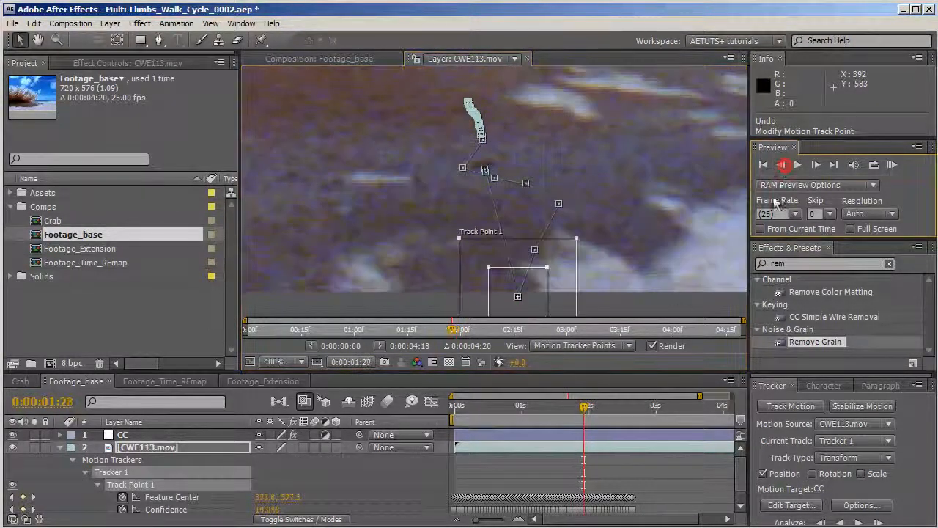
{"action": "left_click_drag", "start_coordinate": [540, 318], "coordinate": [531, 274]}
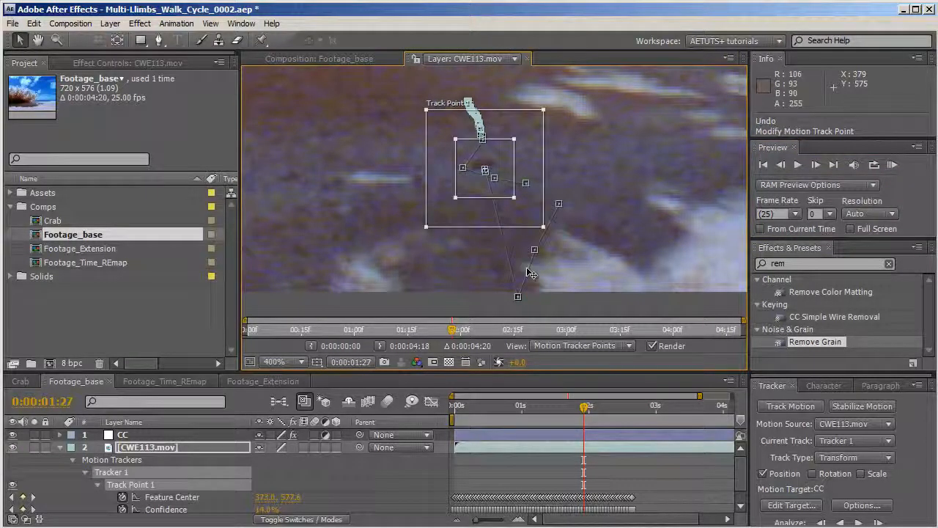
{"action": "left_click_drag", "start_coordinate": [530, 408], "coordinate": [546, 406]}
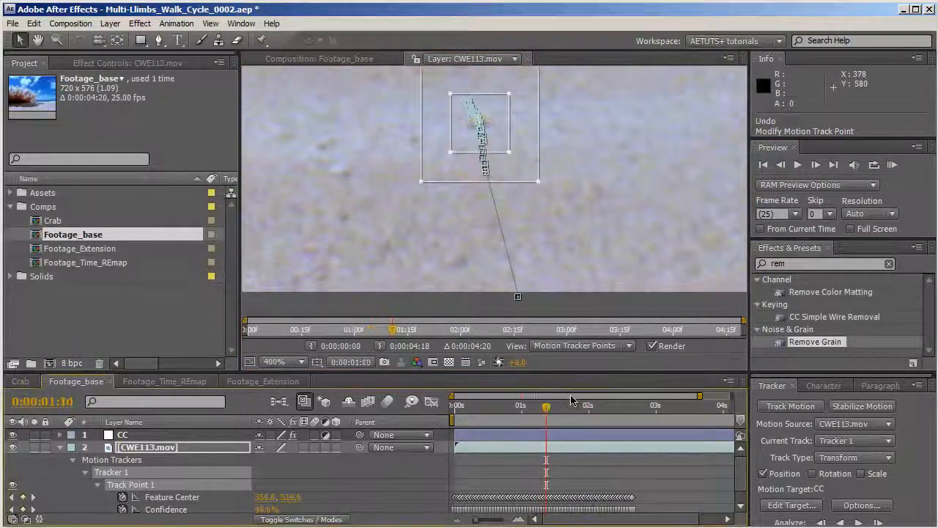
{"action": "left_click", "coordinate": [58, 405]}
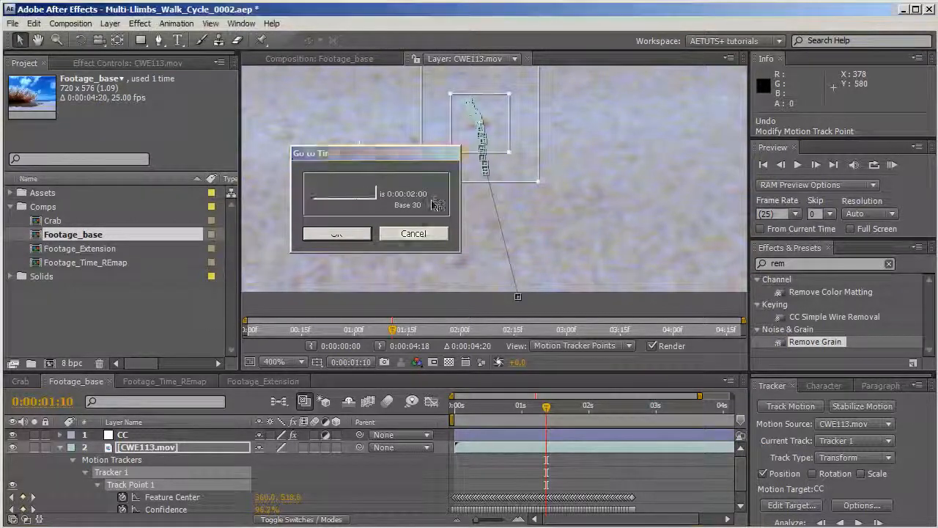
{"action": "key", "text": "Return"}
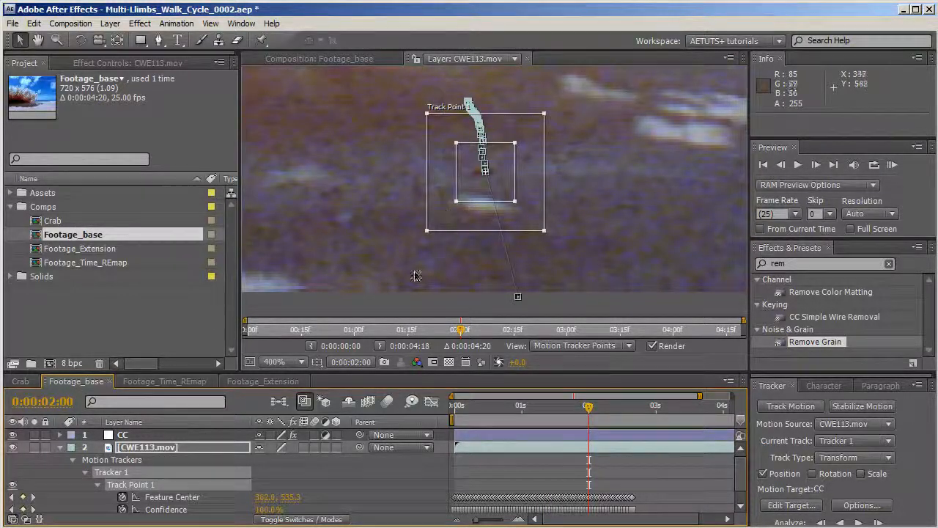
Add a null object to the Footage_base composition and name it Track_Data.
{"action": "scroll", "coordinate": [61, 470], "scroll_direction": "down", "scroll_amount": 1}
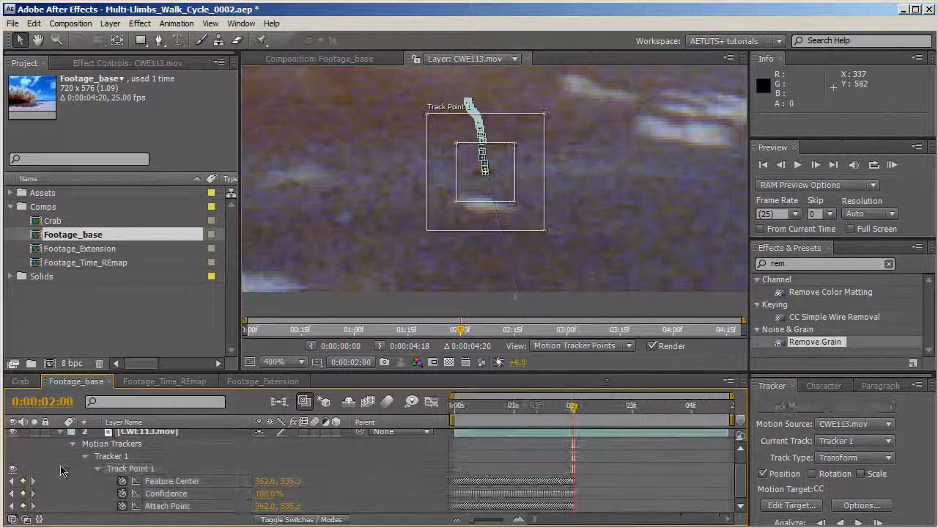
{"action": "right_click", "coordinate": [63, 416]}
{"action": "mouse_move", "coordinate": [73, 423]}
{"action": "left_click", "coordinate": [285, 493]}
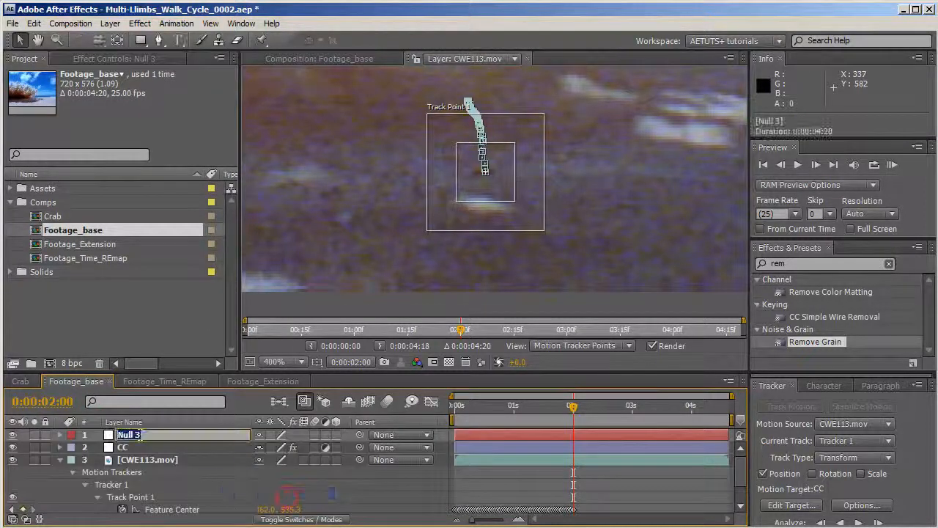
{"action": "type", "text": "Track_Data"}
Set the motion target of the CWE113.mov tracker to the Track_Data layer.
{"action": "left_click", "coordinate": [152, 486]}
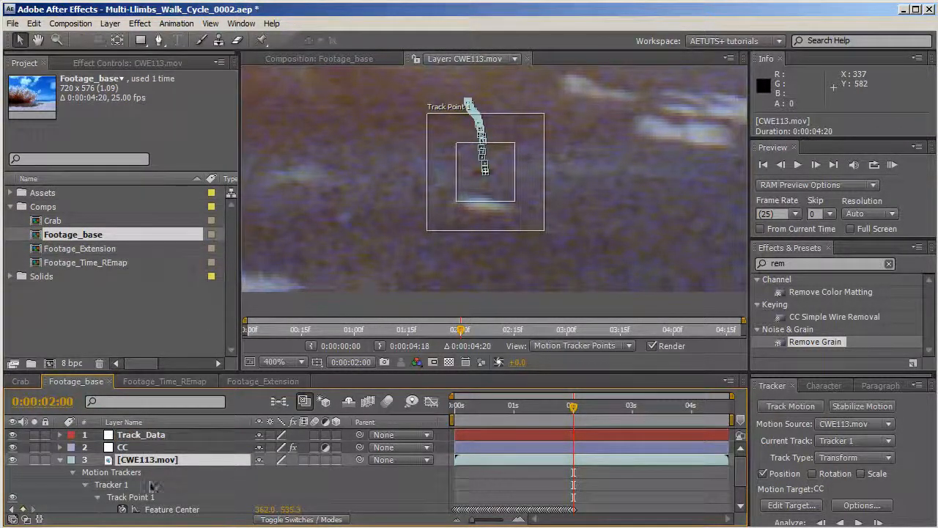
{"action": "left_click", "coordinate": [817, 506]}
{"action": "left_click", "coordinate": [386, 186]}
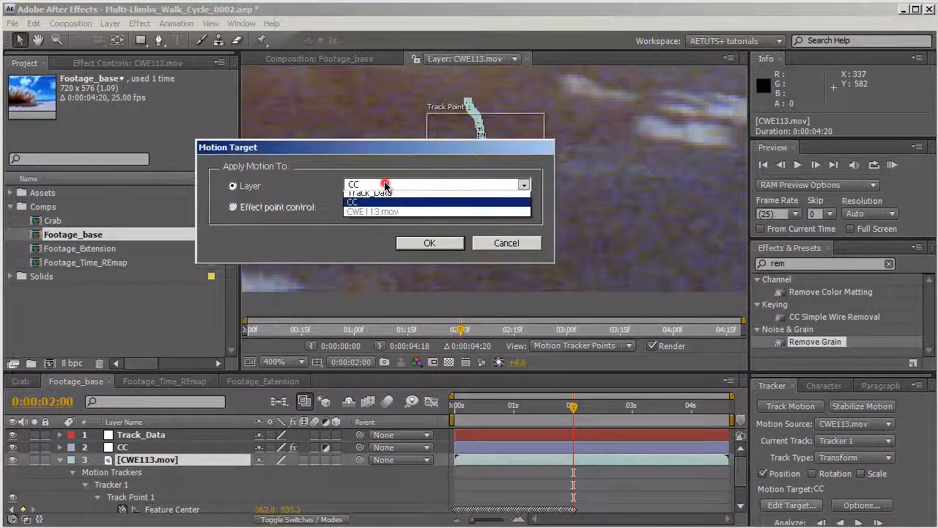
{"action": "left_click", "coordinate": [389, 202]}
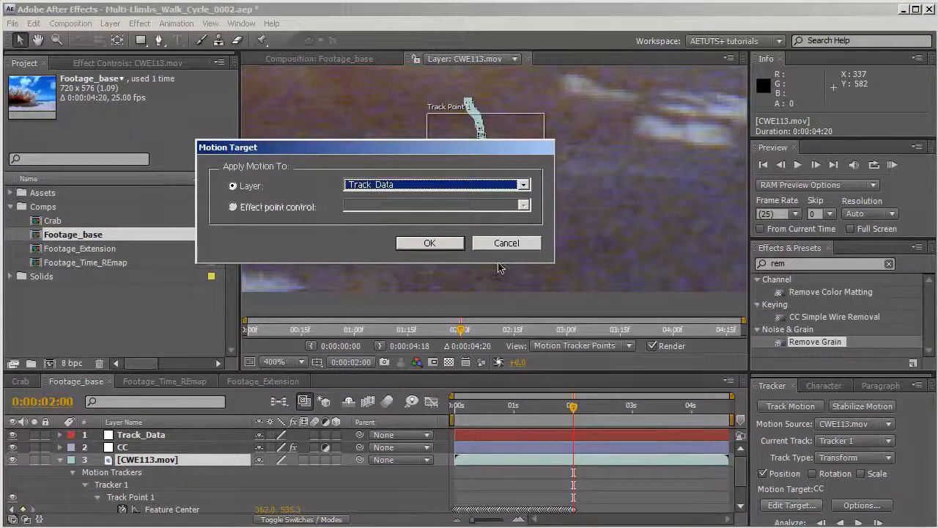
{"action": "left_click", "coordinate": [437, 246]}
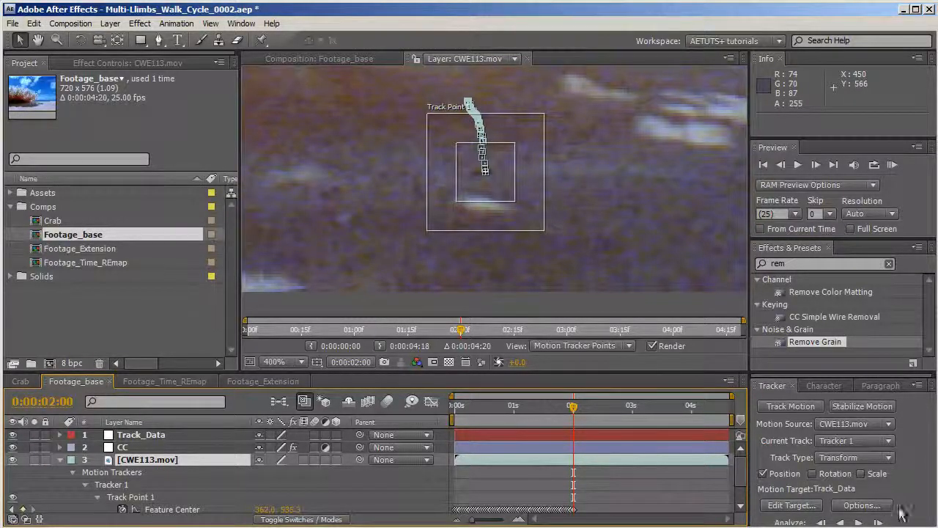
Dock the Tracker panel beside Effects & Presets, enlarge it, and apply the track to the X and Y dimensions.
{"action": "left_click_drag", "start_coordinate": [772, 385], "coordinate": [856, 253]}
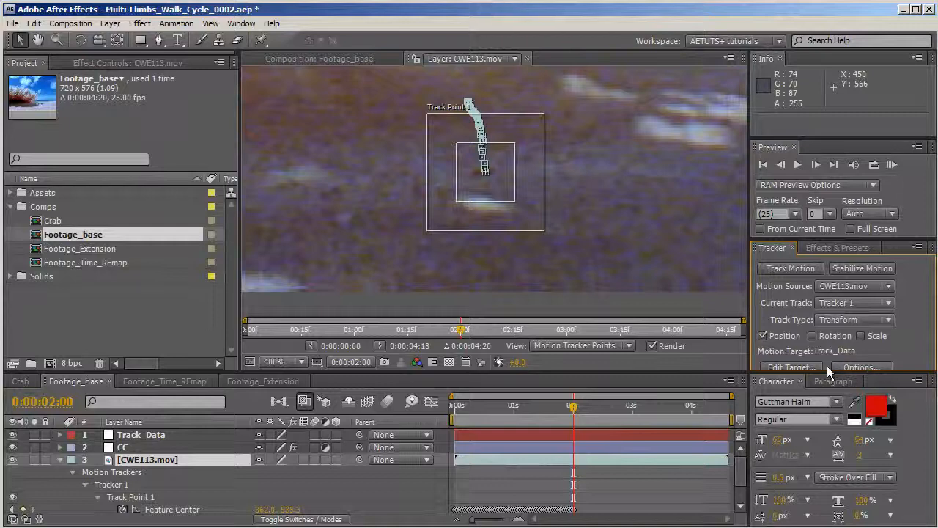
{"action": "left_click_drag", "start_coordinate": [828, 368], "coordinate": [829, 431]}
{"action": "left_click", "coordinate": [874, 417]}
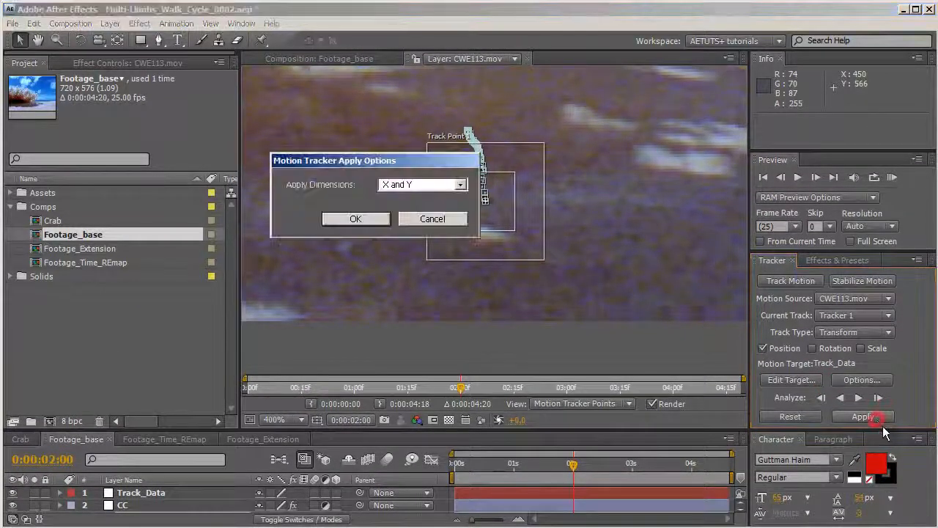
{"action": "left_click", "coordinate": [356, 219]}
Check the null's motion from the start of Footage_base and transfer the Track_Data layer into the Footage_Extension composition.
{"action": "left_click", "coordinate": [460, 463]}
{"action": "left_click_drag", "start_coordinate": [477, 471], "coordinate": [453, 475]}
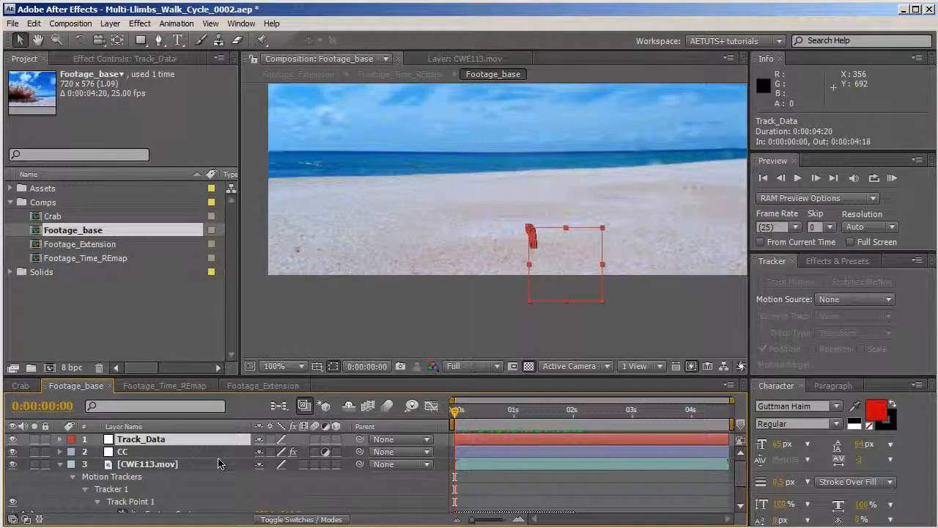
{"action": "key", "text": "ctrl+x"}
{"action": "left_click", "coordinate": [263, 388]}
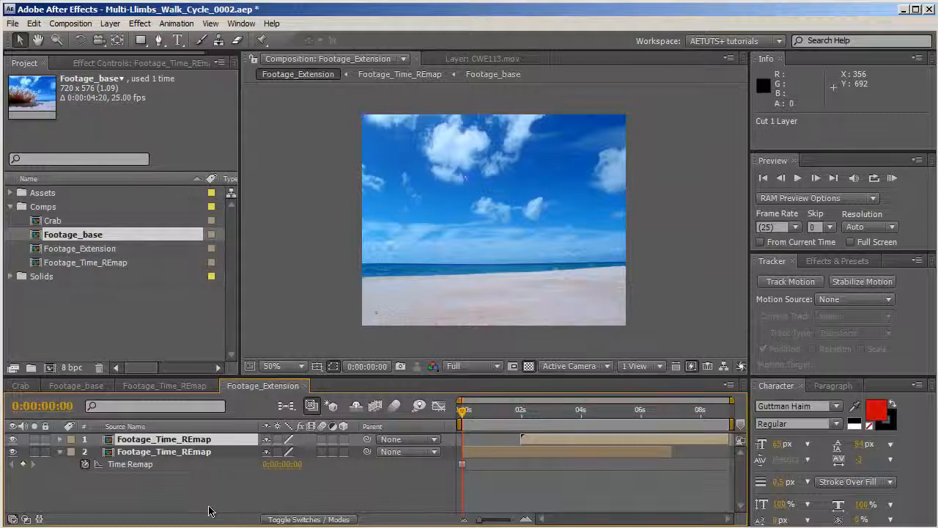
{"action": "key", "text": "ctrl+v"}
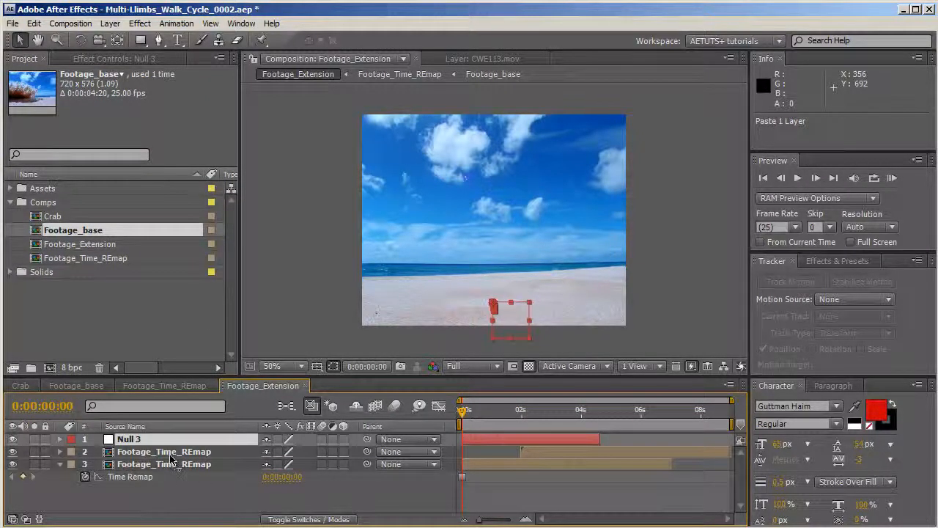
Trim the frozen Footage_Time_REmap layer to end at the other footage layer's in point, 0:00:01:28, and start the null there.
{"action": "left_click", "coordinate": [170, 454]}
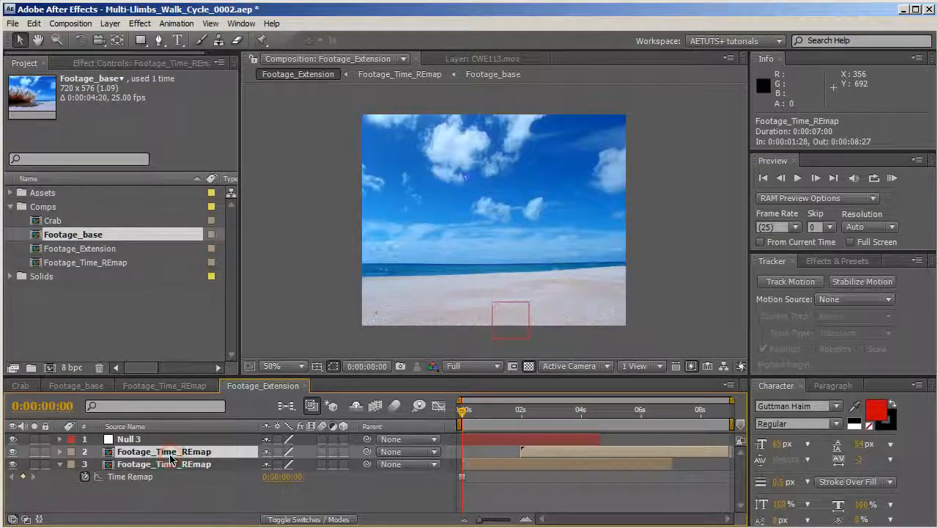
{"action": "key", "text": "i"}
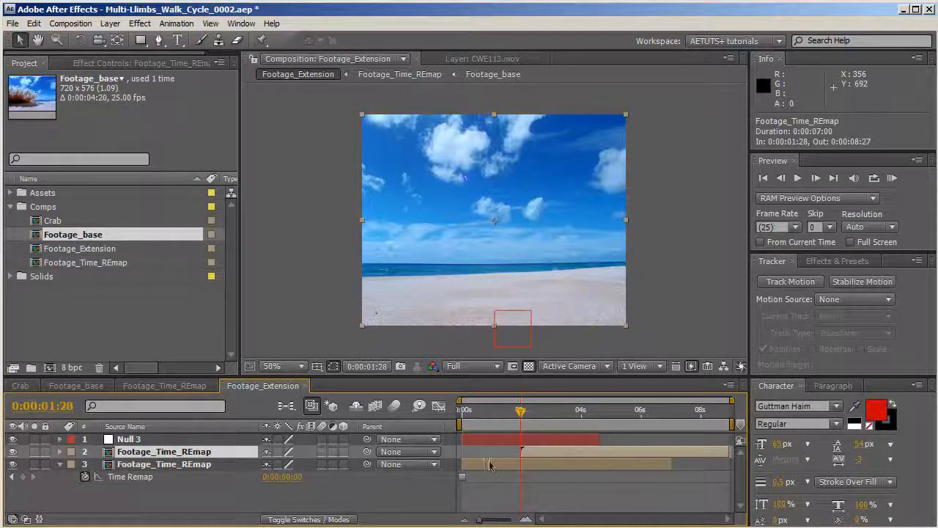
{"action": "left_click", "coordinate": [489, 465]}
{"action": "key", "text": "alt+bracketright"}
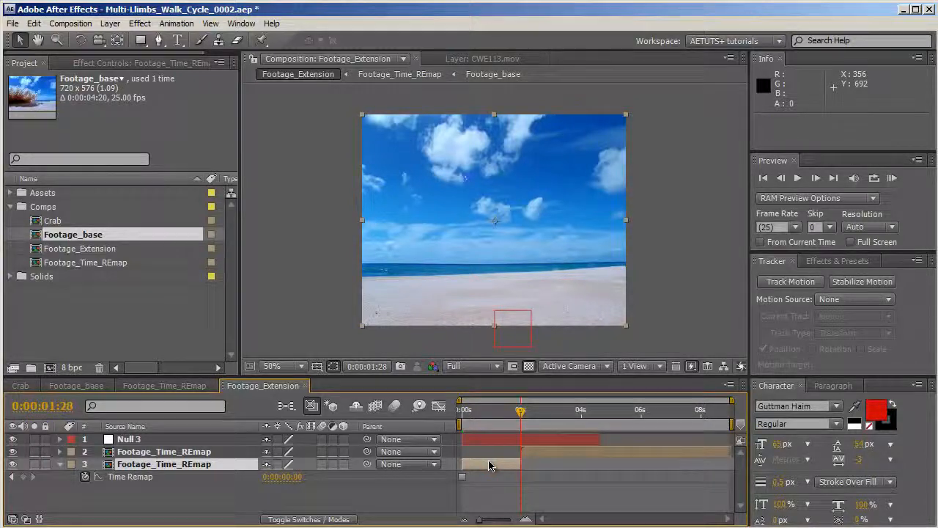
{"action": "left_click", "coordinate": [492, 440]}
{"action": "key", "text": "bracketleft"}
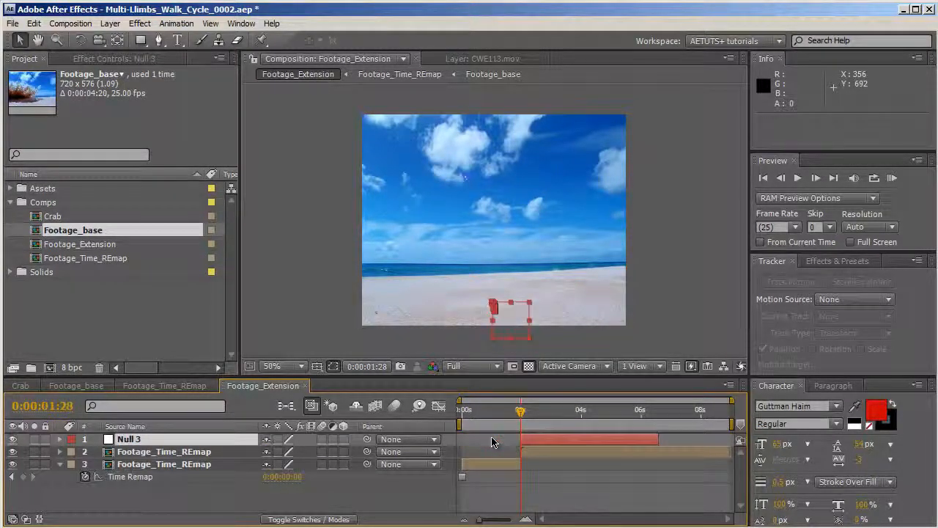
Place the Track_Data null beneath both Footage_Time_REmap layers in the Footage_Extension composition.
{"action": "key", "text": "ctrl+v"}
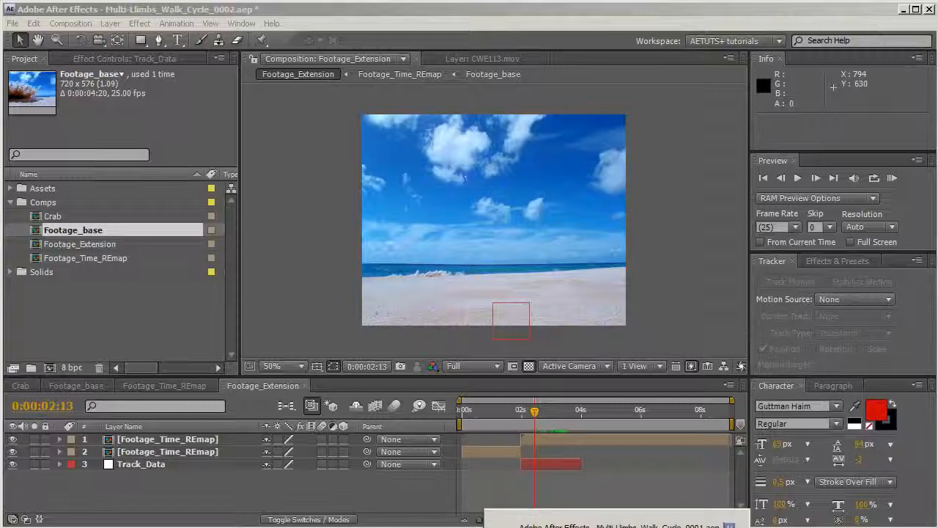
Switch to the Multi-Llimbs_Walk_Cycle_0001 project and open the effect controls of the Aetuts+ logo layer.
{"action": "left_click", "coordinate": [618, 525]}
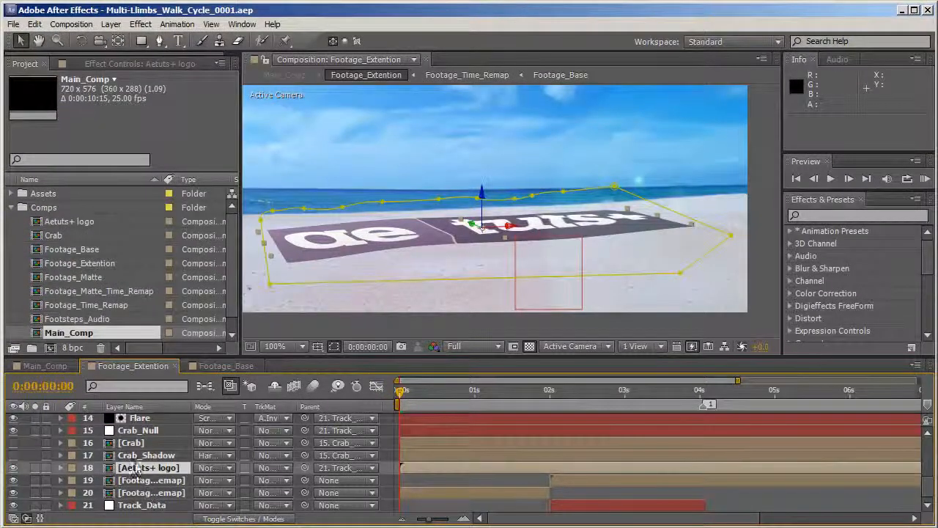
{"action": "left_click", "coordinate": [147, 455]}
{"action": "left_click", "coordinate": [146, 467]}
{"action": "left_click", "coordinate": [139, 64]}
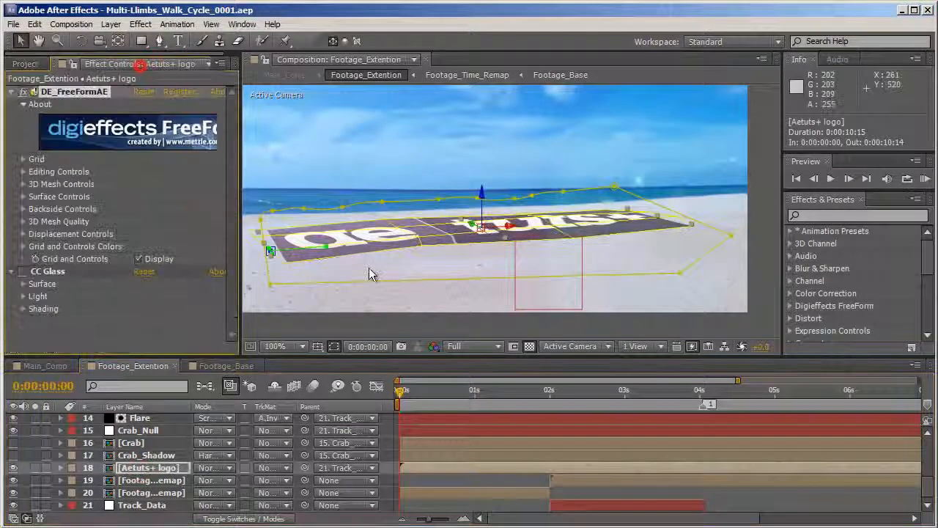
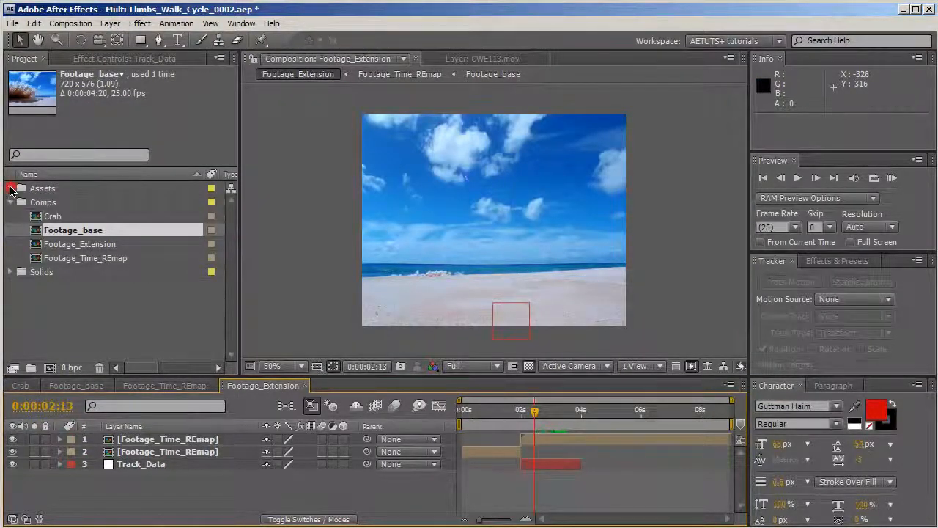
Add Logo.png from the Stills assets as the top layer of the Footage_Extension composition in the Multi-Llimbs_Walk_Cycle_0002 project.
{"action": "left_click", "coordinate": [10, 190]}
{"action": "left_click_drag", "start_coordinate": [76, 258], "coordinate": [193, 437]}
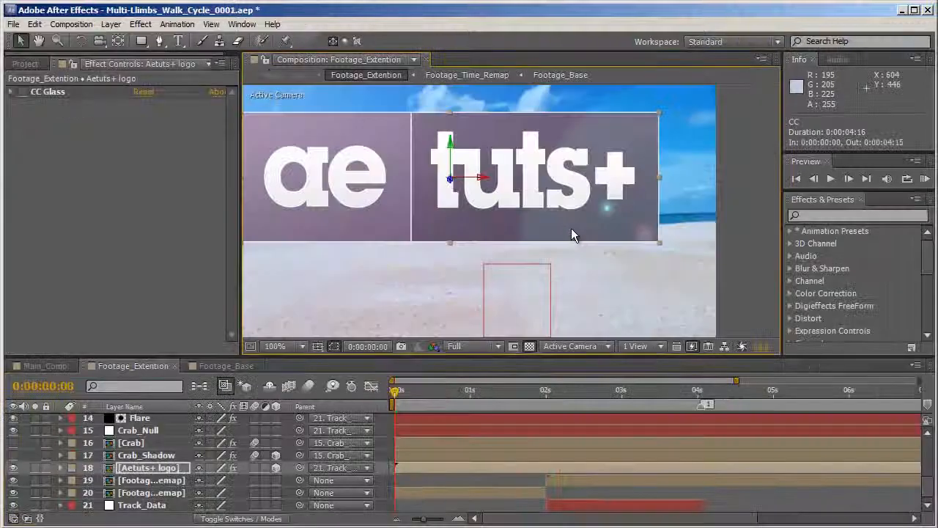
In the Multi-Llimbs_Walk_Cycle_0001 project, lay the Aetuts+ logo layer flat by setting its X Rotation to -90°.
{"action": "left_click_drag", "start_coordinate": [571, 228], "coordinate": [547, 260]}
{"action": "key", "text": "r"}
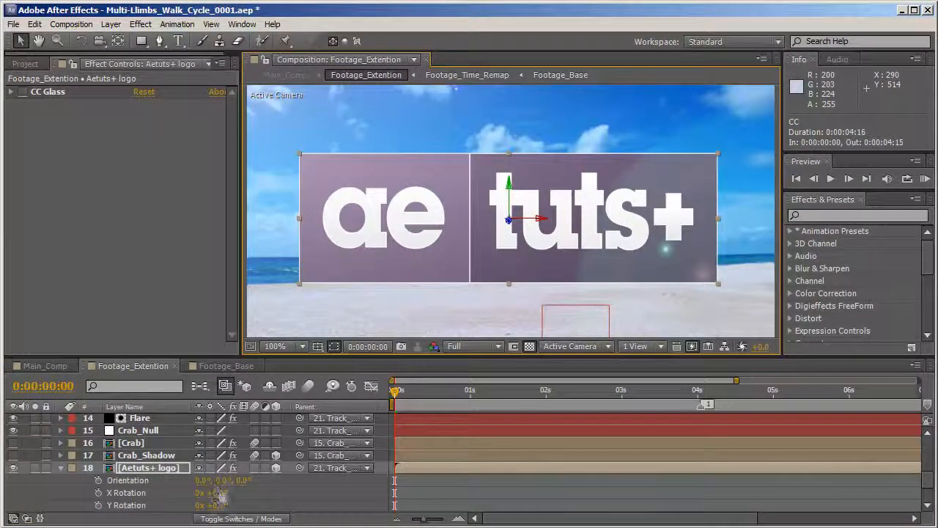
{"action": "left_click_drag", "start_coordinate": [212, 494], "coordinate": [211, 496]}
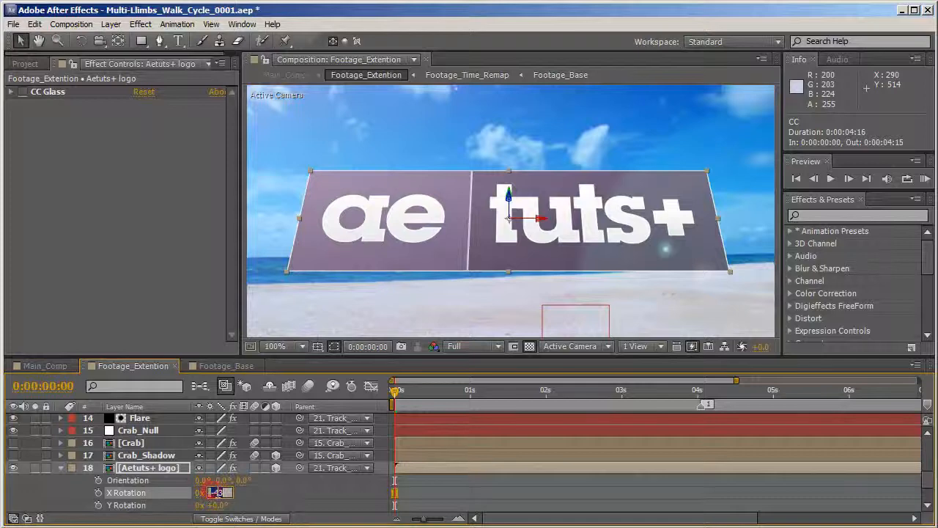
{"action": "type", "text": "-90"}
{"action": "key", "text": "Return"}
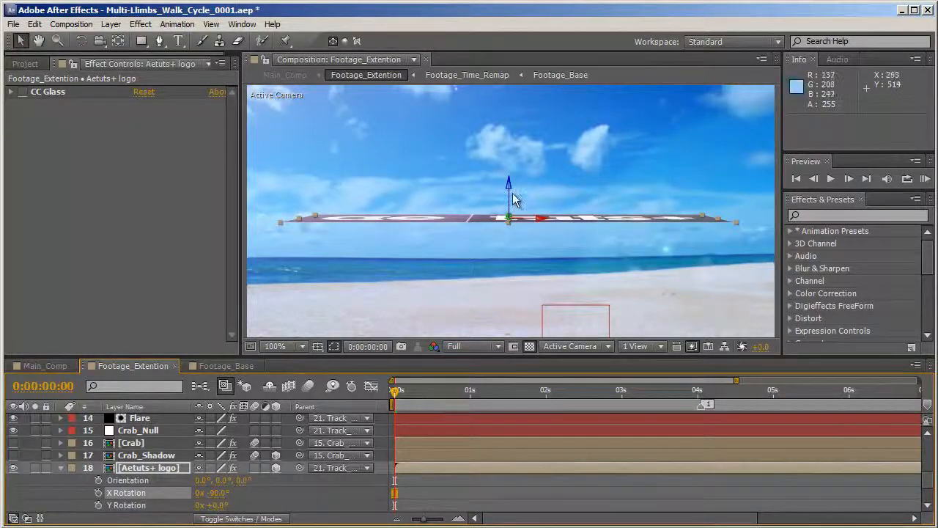
Lower the flat logo about 113 px onto the sand and set its Z Rotation to -21°.
{"action": "left_click_drag", "start_coordinate": [515, 202], "coordinate": [515, 284]}
{"action": "scroll", "coordinate": [227, 505], "scroll_direction": "down", "scroll_amount": 2}
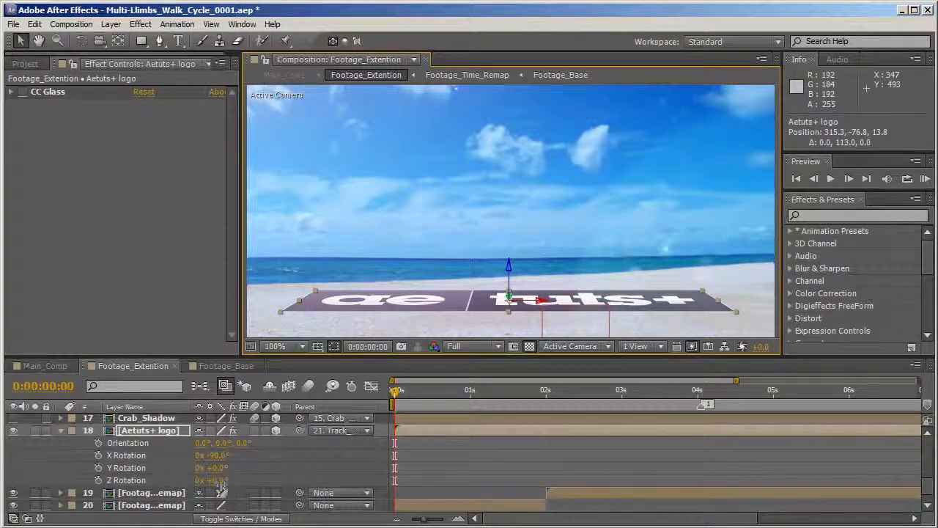
{"action": "left_click_drag", "start_coordinate": [221, 487], "coordinate": [205, 486]}
{"action": "left_click_drag", "start_coordinate": [208, 485], "coordinate": [211, 495]}
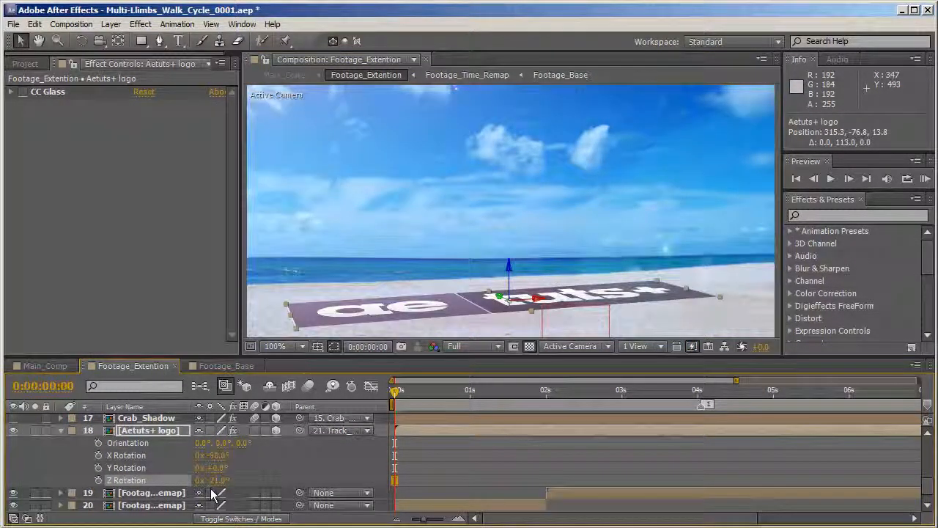
{"action": "scroll", "coordinate": [582, 244], "scroll_direction": "down", "scroll_amount": 1}
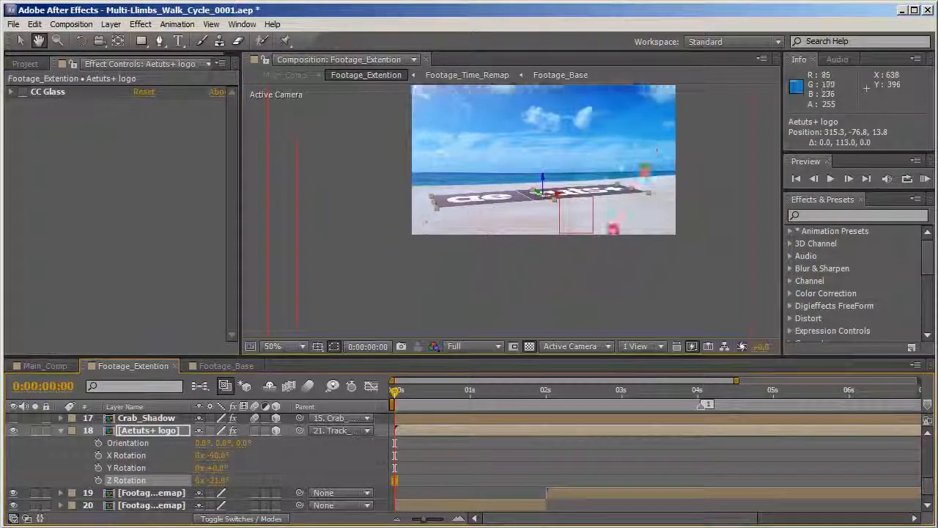
{"action": "scroll", "coordinate": [581, 244], "scroll_direction": "up", "scroll_amount": 2}
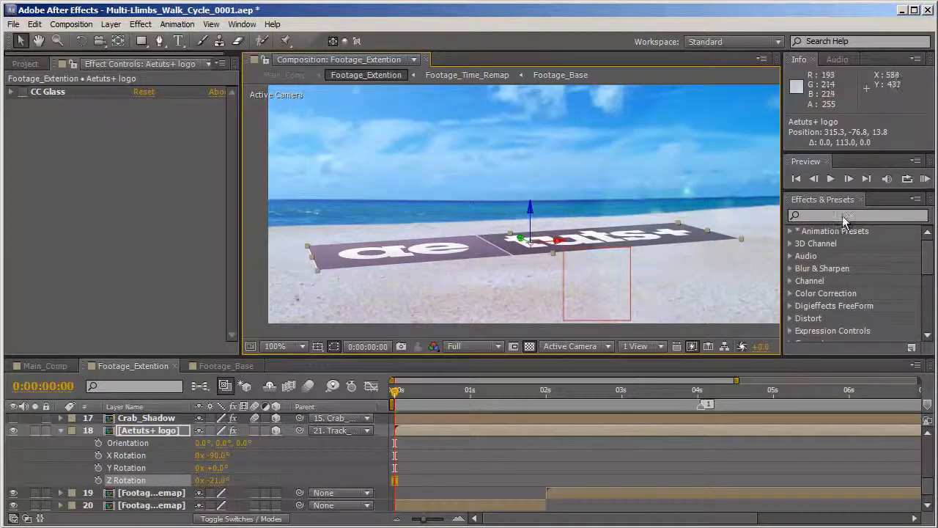
Apply the DE_FreeFormAE effect from Digieffects FreeForm to the Aetuts+ logo layer.
{"action": "left_click", "coordinate": [877, 215]}
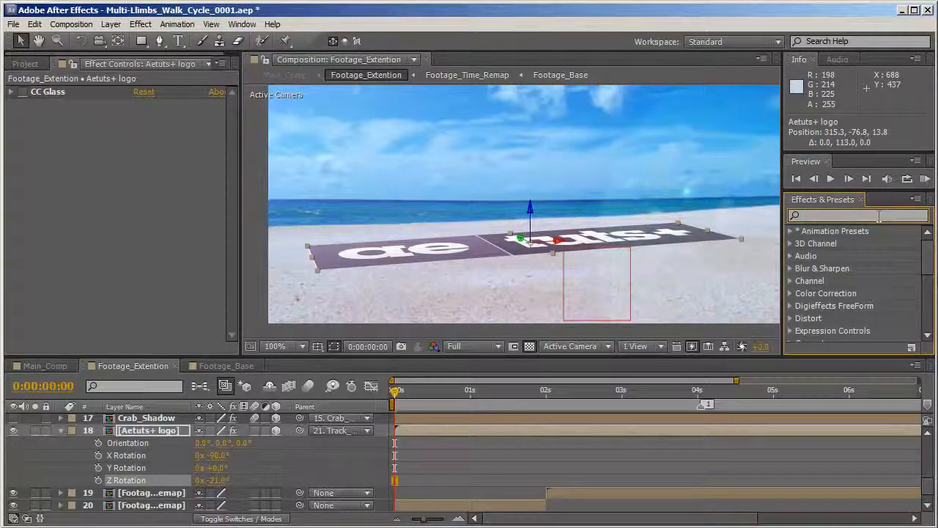
{"action": "type", "text": "d"}
{"action": "key", "text": "BackSpace"}
{"action": "left_click", "coordinate": [790, 305]}
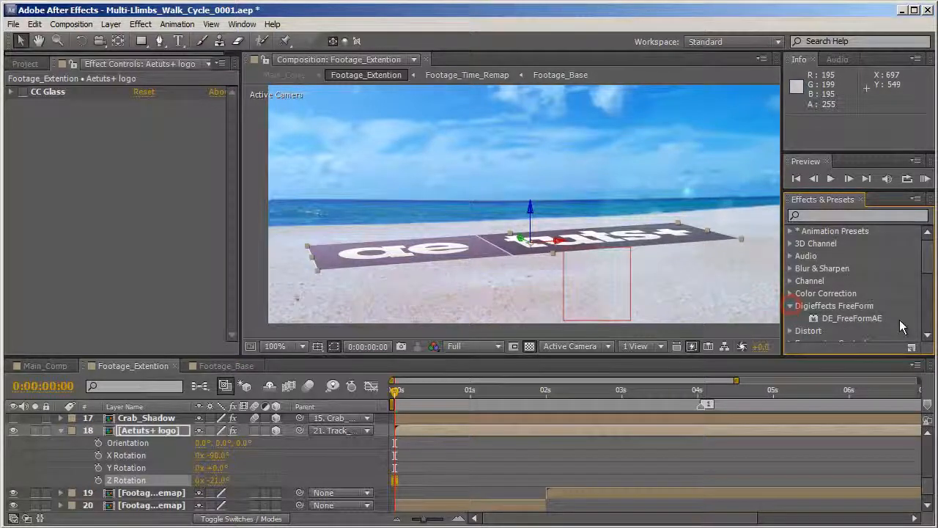
{"action": "double_click", "coordinate": [850, 318]}
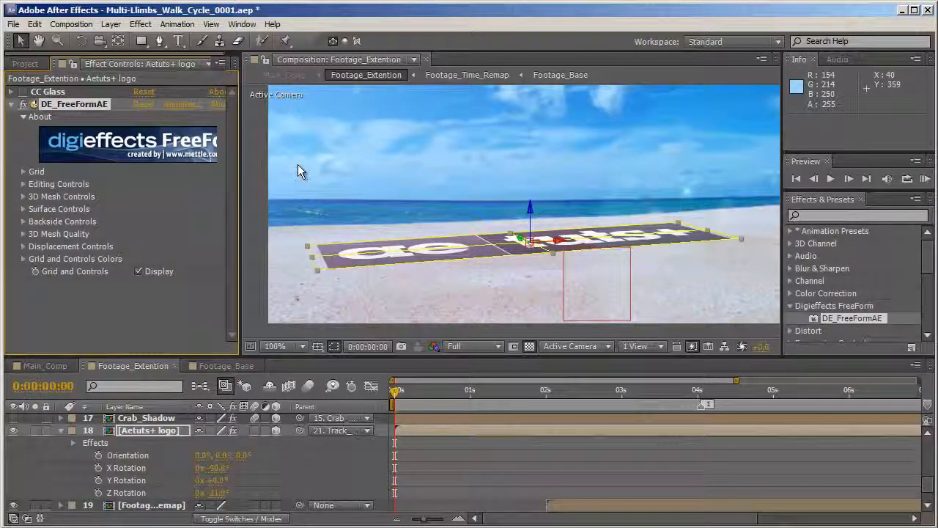
Try 20 rows in the DE_FreeFormAE grid, then set the grid to 3 rows and 3 columns.
{"action": "left_click", "coordinate": [23, 171]}
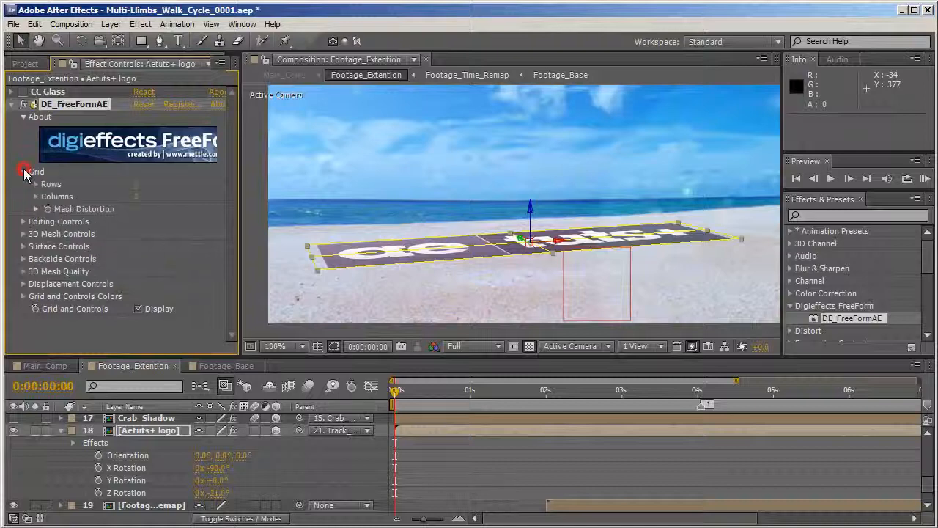
{"action": "left_click", "coordinate": [136, 184]}
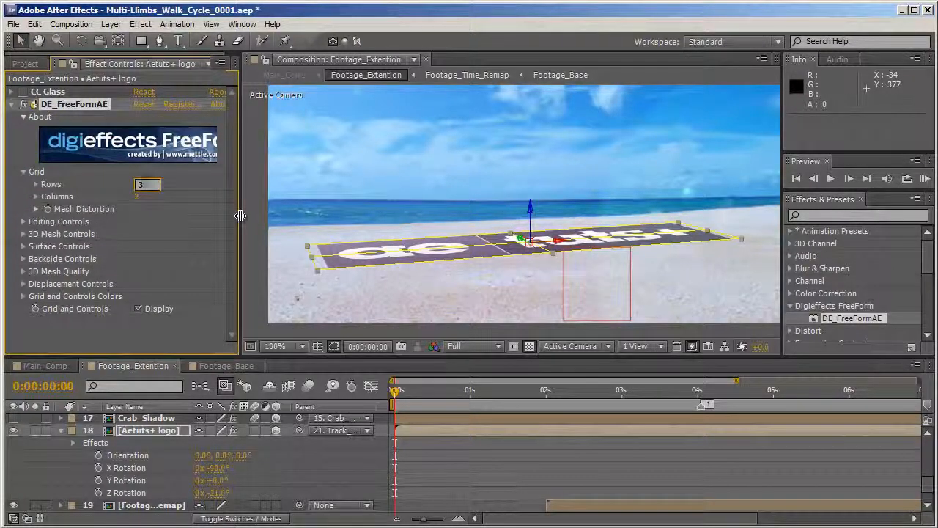
{"action": "type", "text": "20"}
{"action": "key", "text": "Return"}
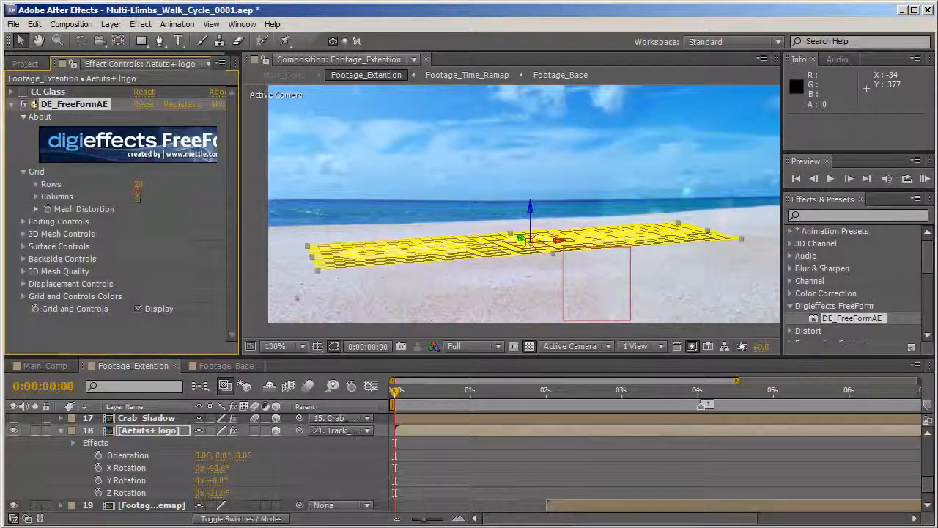
{"action": "type", "text": "5"}
{"action": "key", "text": "BackSpace"}
{"action": "key", "text": "Return"}
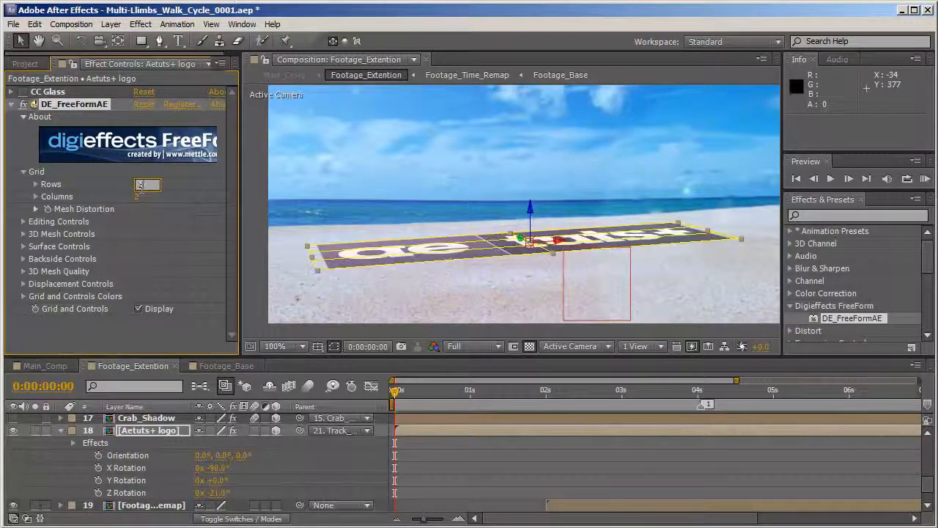
{"action": "left_click", "coordinate": [136, 196]}
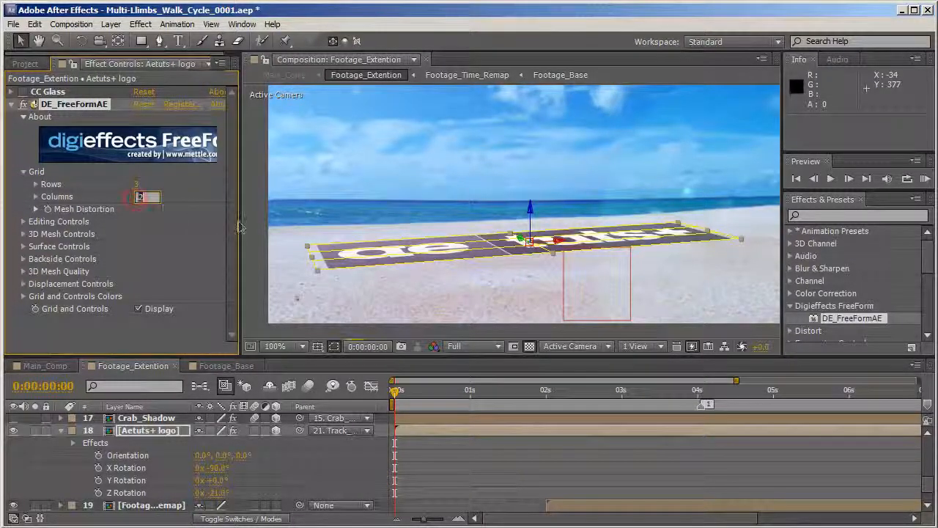
{"action": "type", "text": "3"}
{"action": "key", "text": "Return"}
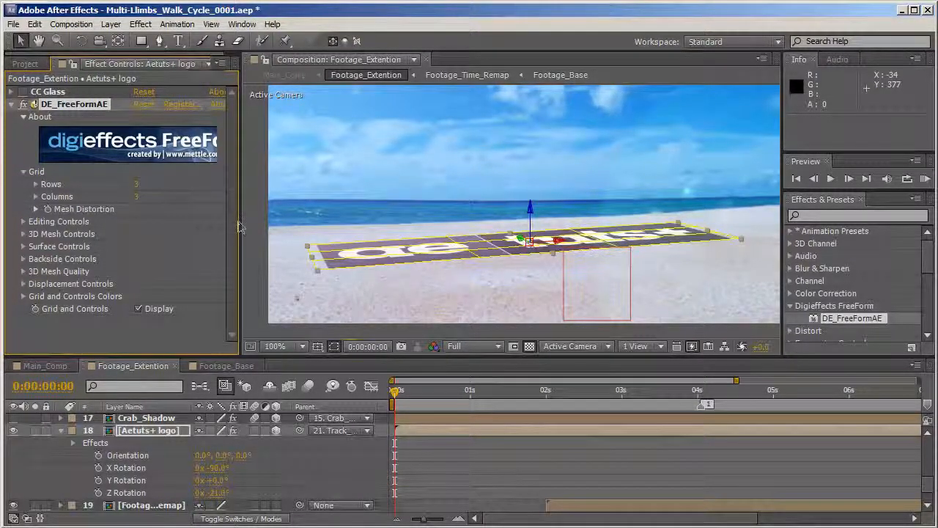
Bend the logo to the sand by shifting mesh points at its left end and pulling the front edge downward, then deselect the layer.
{"action": "left_click", "coordinate": [310, 253]}
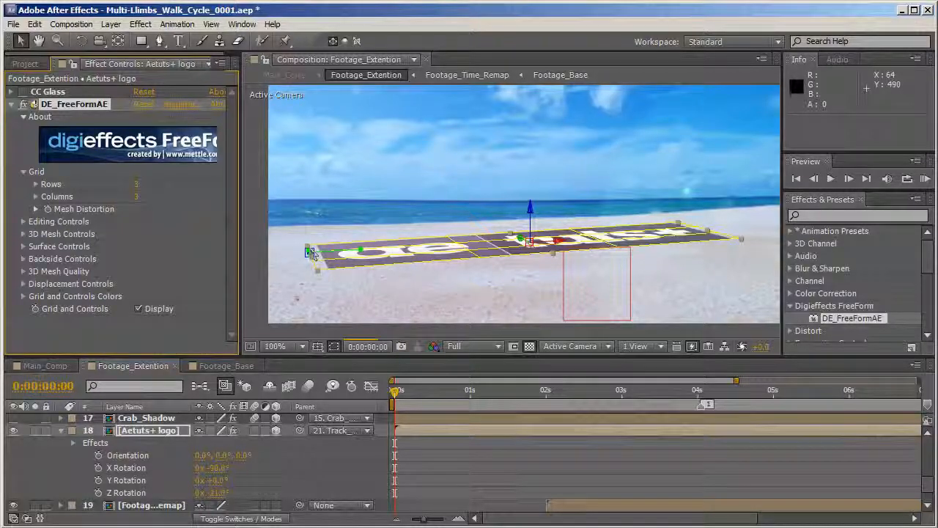
{"action": "left_click_drag", "start_coordinate": [310, 253], "coordinate": [300, 241]}
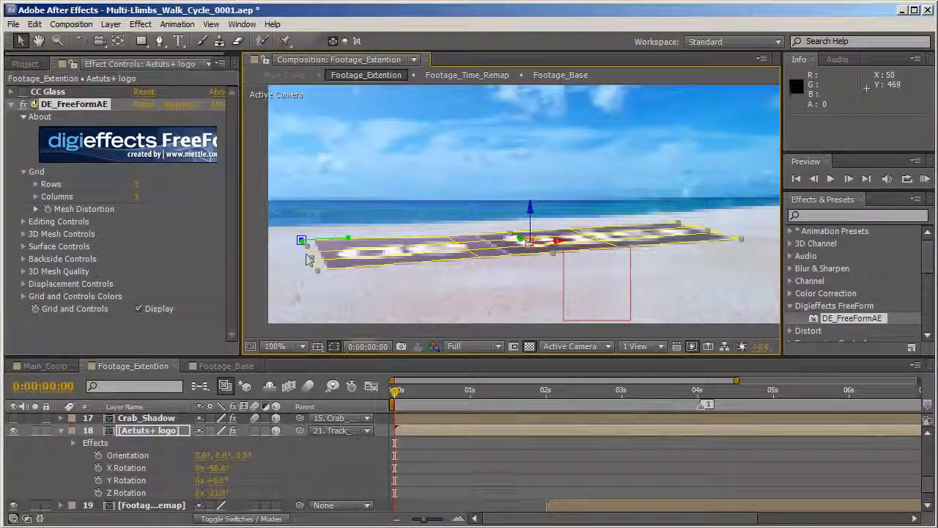
{"action": "mouse_move", "coordinate": [317, 272]}
{"action": "left_mouse_down"}
{"action": "mouse_move", "coordinate": [321, 278]}
{"action": "mouse_move", "coordinate": [309, 260]}
{"action": "left_mouse_up"}
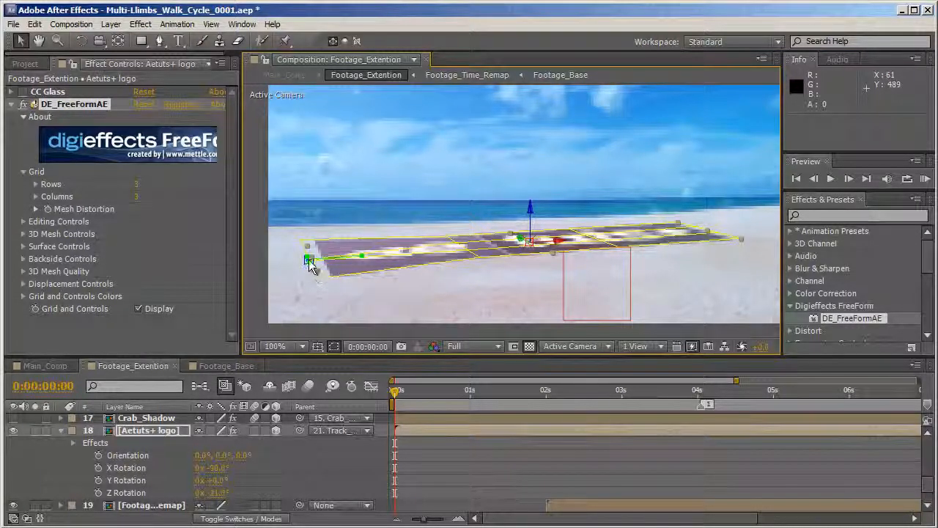
{"action": "left_click", "coordinate": [456, 243]}
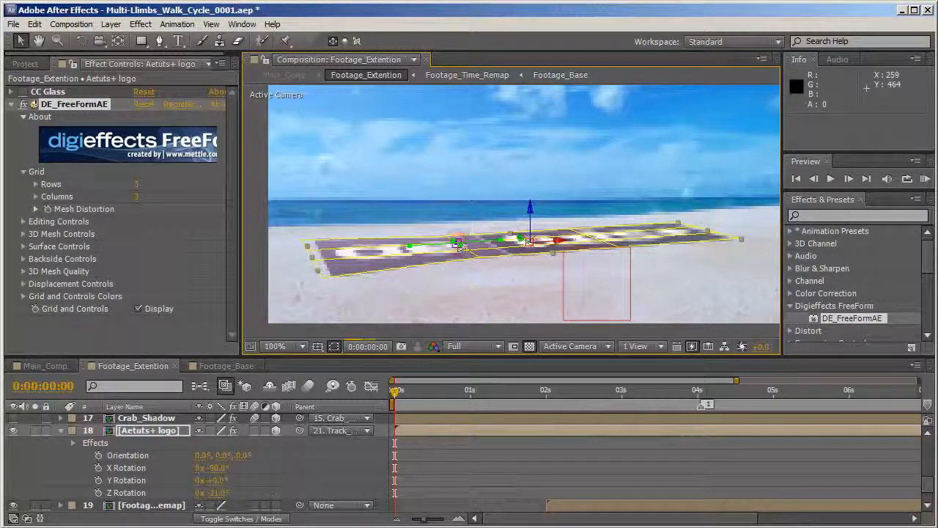
{"action": "left_click_drag", "start_coordinate": [458, 243], "coordinate": [480, 272]}
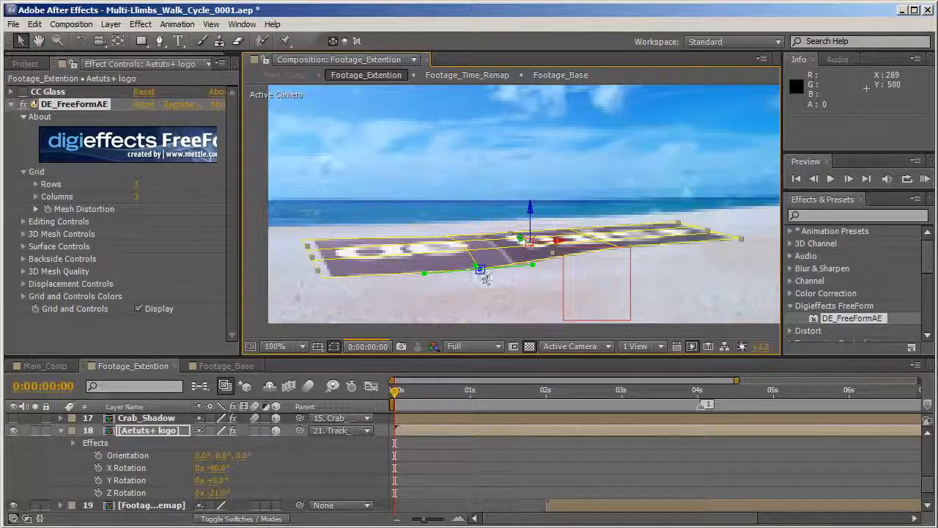
{"action": "left_click", "coordinate": [80, 466]}
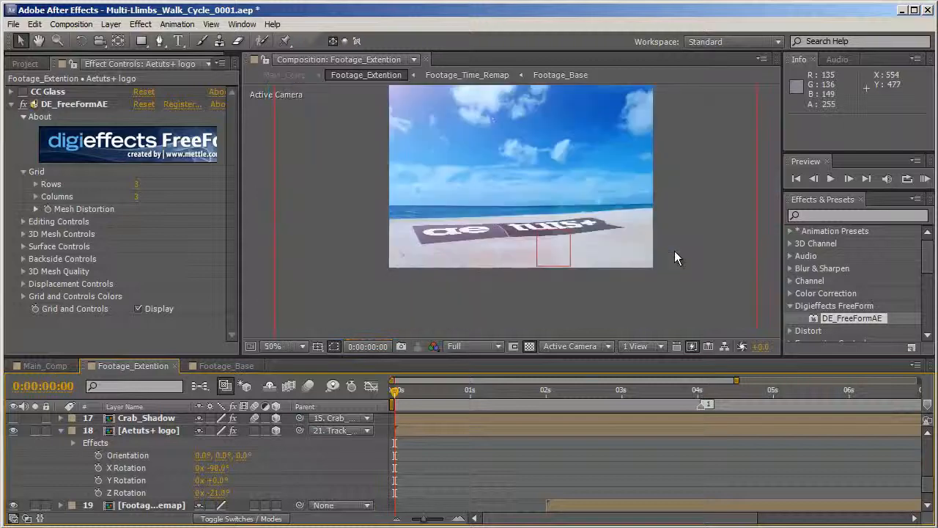
Collapse the logo's effects and move CC Glass below DE_FreeFormAE in the effect order.
{"action": "left_click", "coordinate": [11, 104]}
{"action": "left_click", "coordinate": [11, 92]}
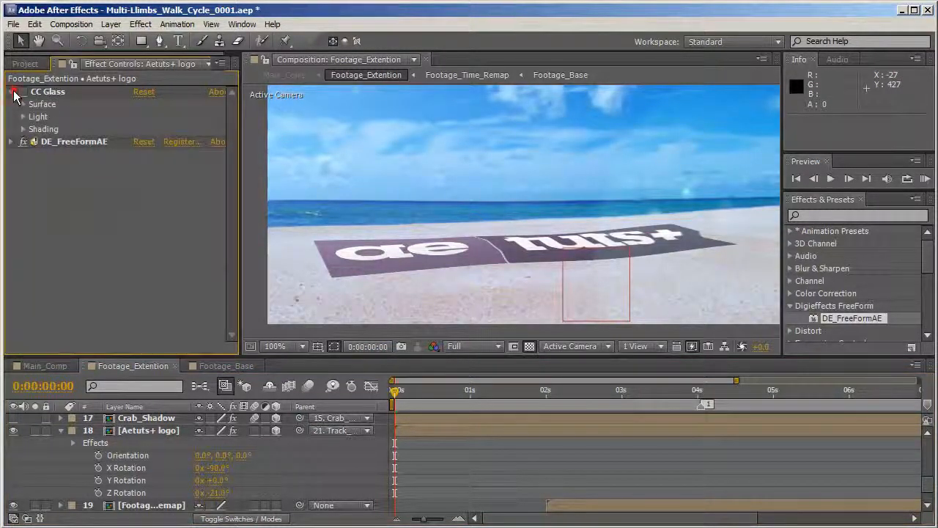
{"action": "left_click", "coordinate": [11, 92]}
{"action": "left_click_drag", "start_coordinate": [13, 93], "coordinate": [15, 110]}
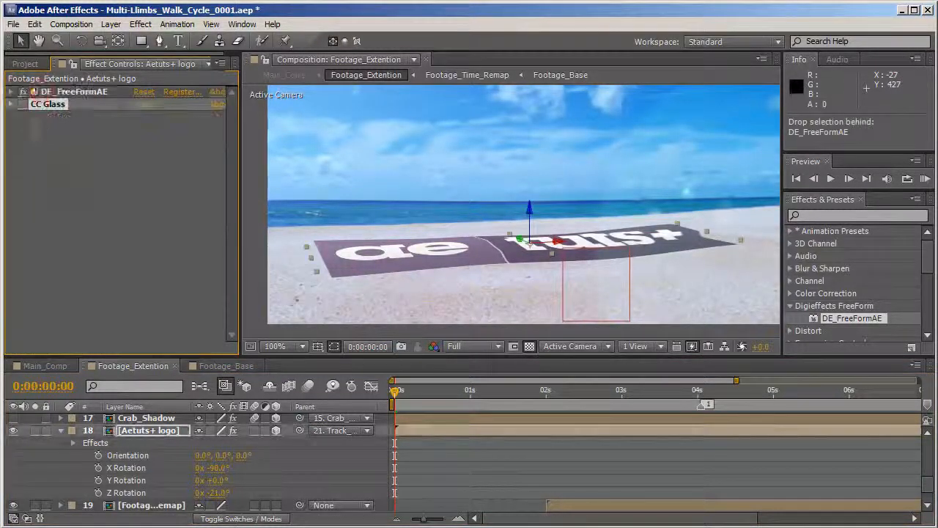
Enable CC Glass on the logo and set its Bump Map to layer 19, Footage_Time_Remap.
{"action": "left_click", "coordinate": [12, 104]}
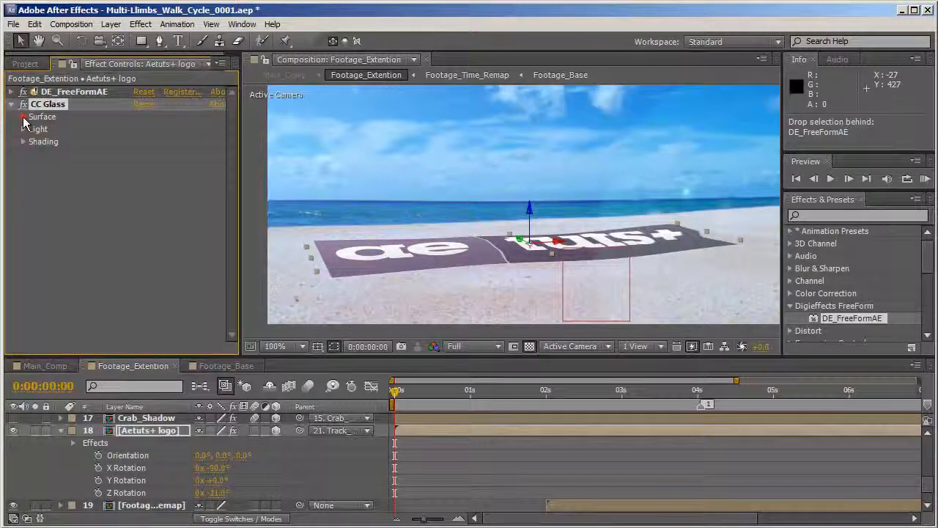
{"action": "left_click", "coordinate": [23, 117]}
{"action": "left_click", "coordinate": [198, 129]}
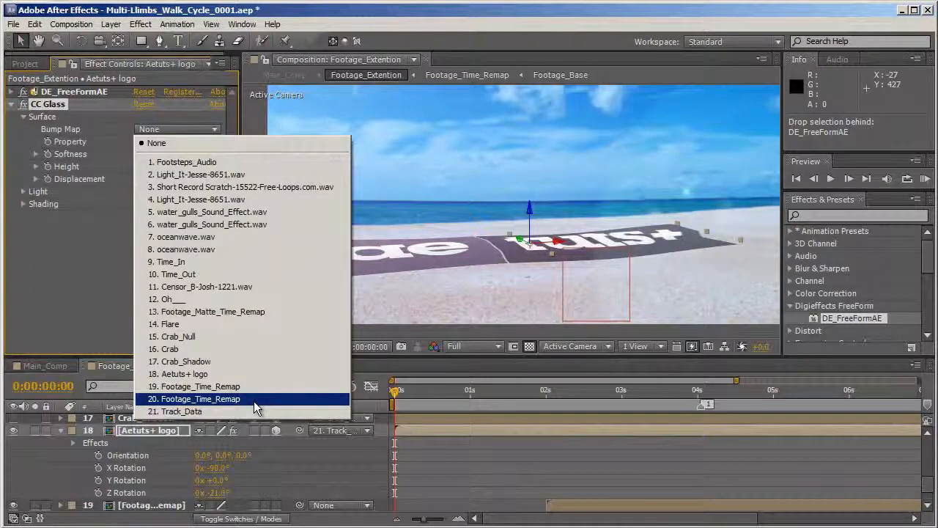
{"action": "left_click", "coordinate": [253, 386]}
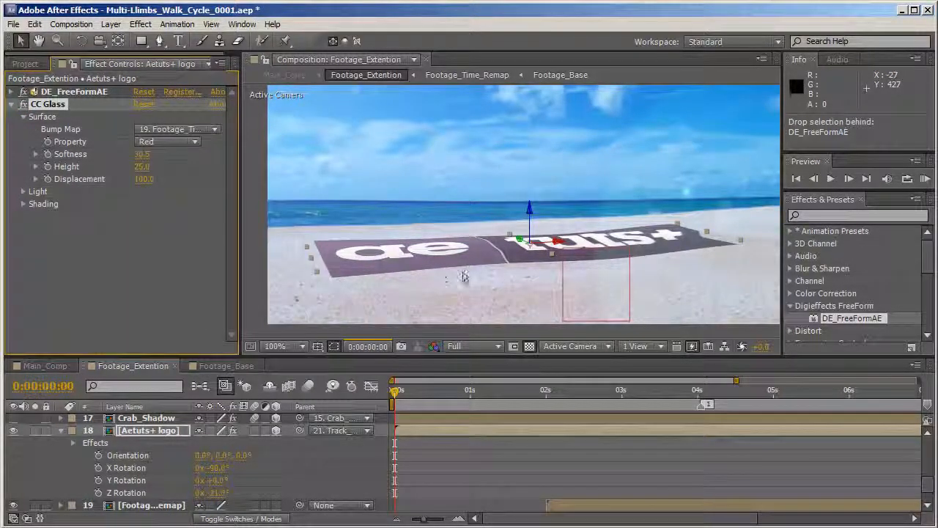
{"action": "key", "text": "period"}
{"action": "left_click", "coordinate": [12, 104]}
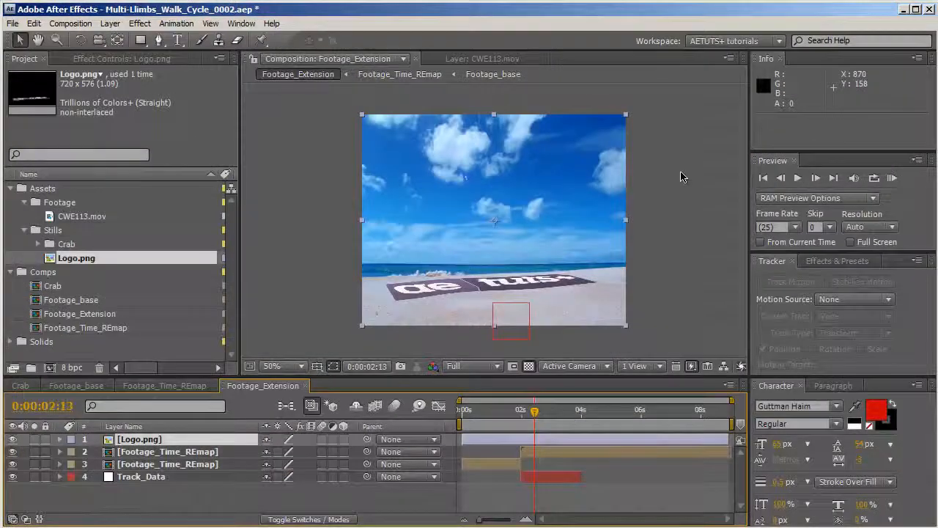
Set the Logo.png layer's blending mode to Hard Light and its opacity to 80%.
{"action": "key", "text": "period"}
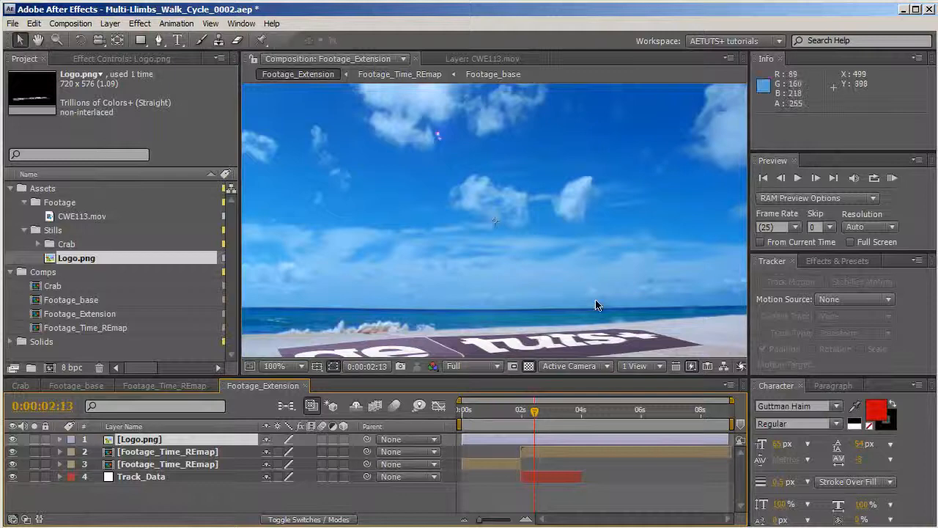
{"action": "left_click_drag", "start_coordinate": [607, 293], "coordinate": [657, 210]}
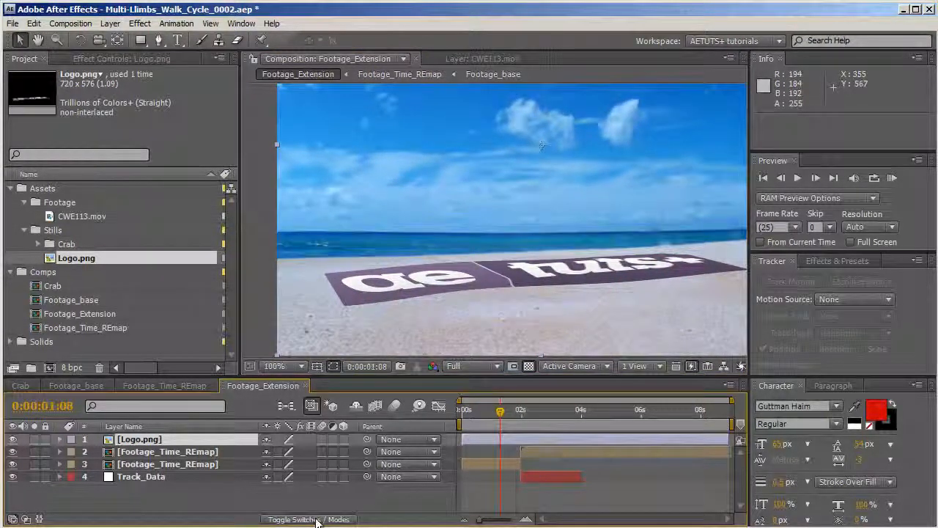
{"action": "left_click", "coordinate": [317, 520]}
{"action": "left_click", "coordinate": [279, 439]}
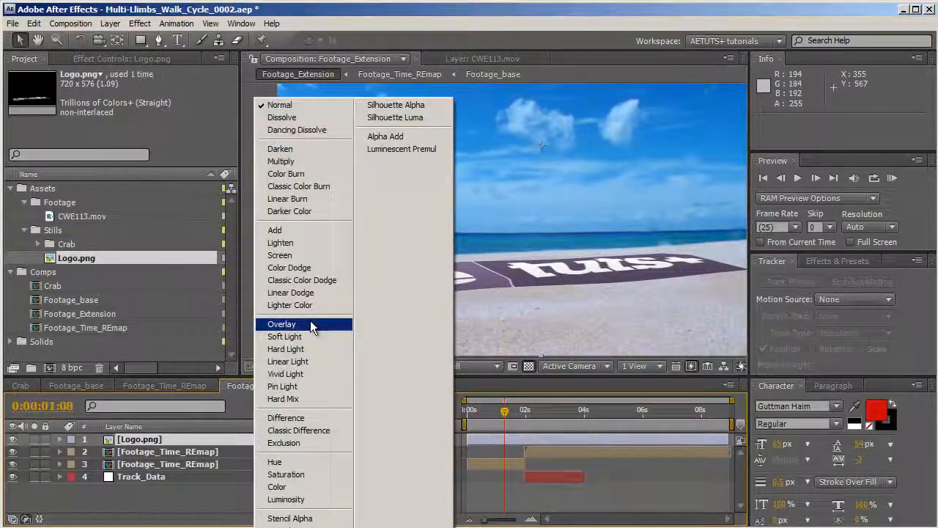
{"action": "left_click", "coordinate": [310, 345]}
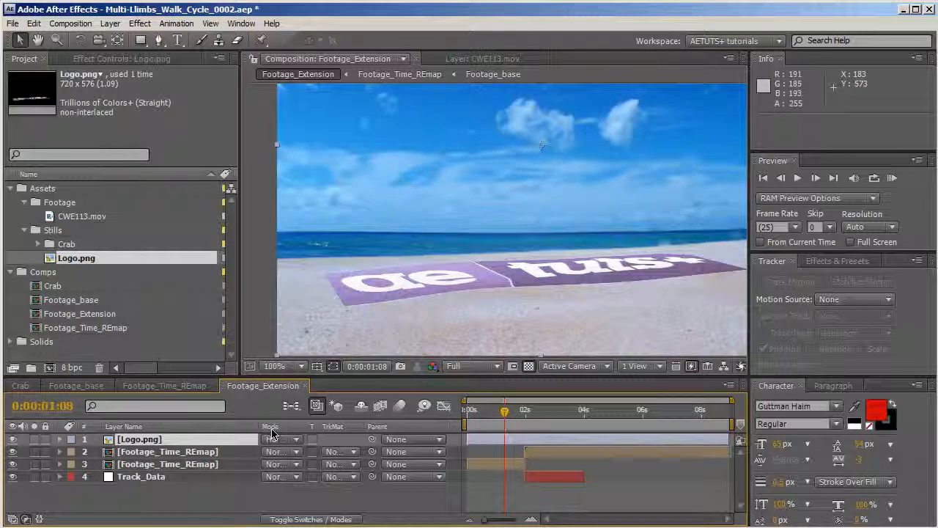
{"action": "key", "text": "t"}
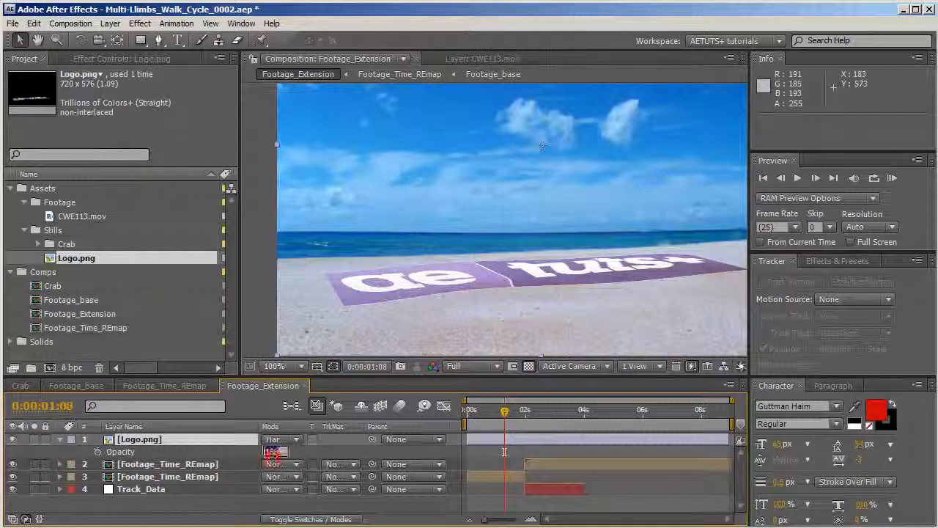
{"action": "left_click_drag", "start_coordinate": [274, 451], "coordinate": [260, 452]}
{"action": "scroll", "coordinate": [494, 274], "scroll_direction": "down", "scroll_amount": 2}
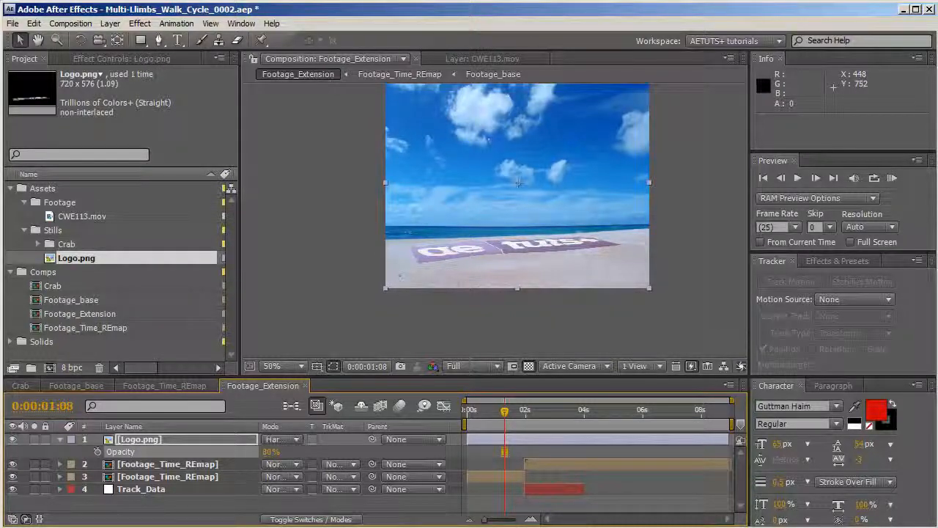
Parent the Logo.png layer to Track_Data and check how the logo follows the sand up to 0:00:03:14.
{"action": "left_click_drag", "start_coordinate": [372, 439], "coordinate": [195, 490]}
{"action": "left_click", "coordinate": [541, 413]}
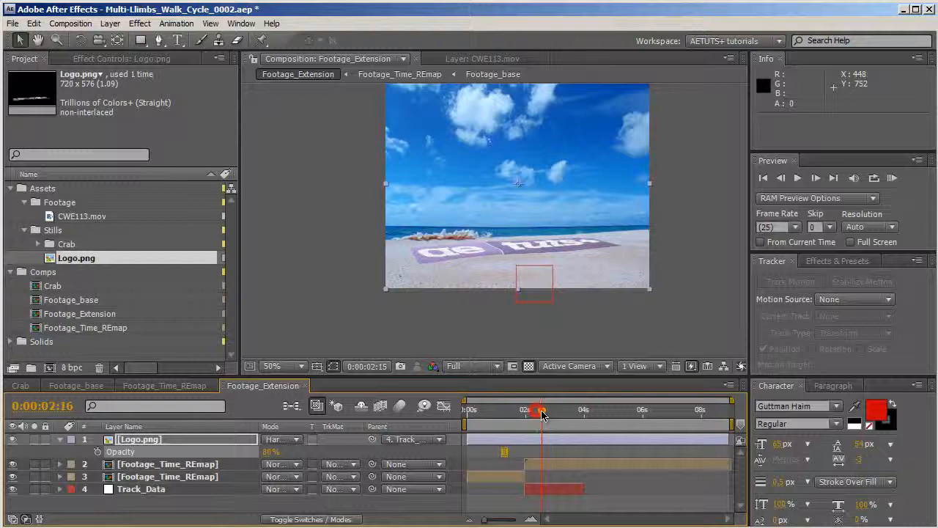
{"action": "left_click_drag", "start_coordinate": [542, 414], "coordinate": [569, 404]}
{"action": "key", "text": "period"}
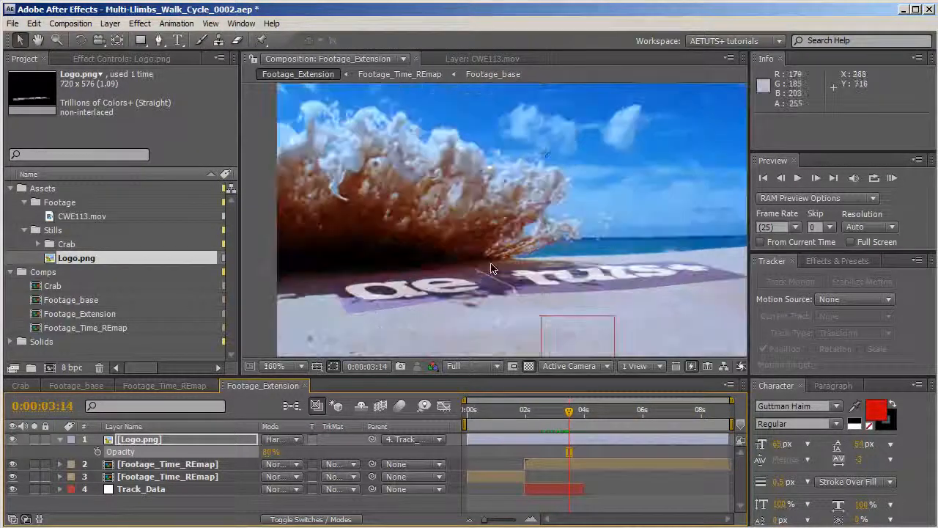
At 0:00:08:06, draw a closed ten-point Pen mask on the logo along the wave's lower edge, enclosing the area above it.
{"action": "left_click", "coordinate": [581, 415]}
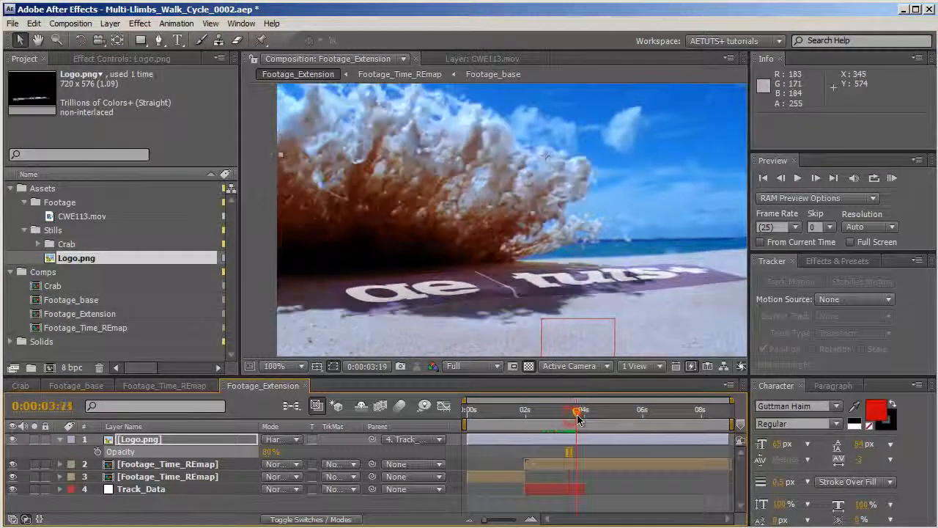
{"action": "left_click_drag", "start_coordinate": [581, 415], "coordinate": [712, 425]}
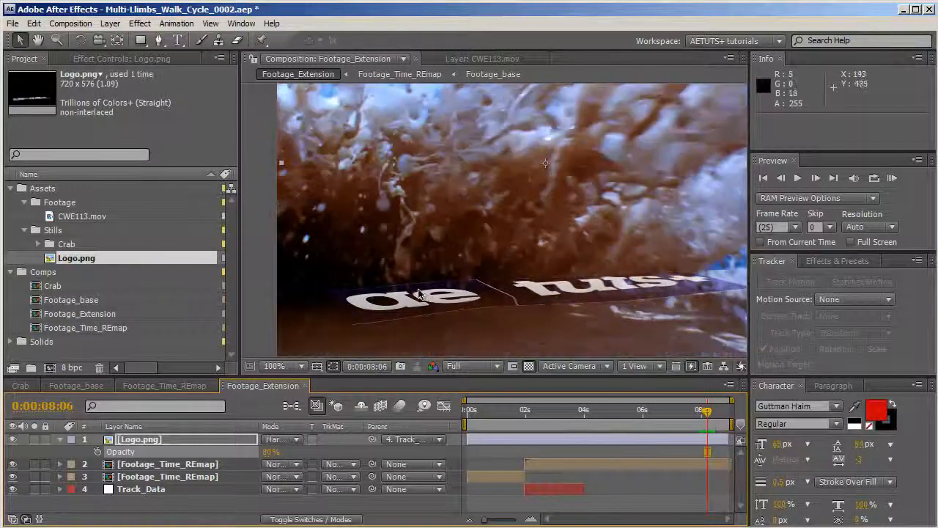
{"action": "left_click", "coordinate": [159, 41]}
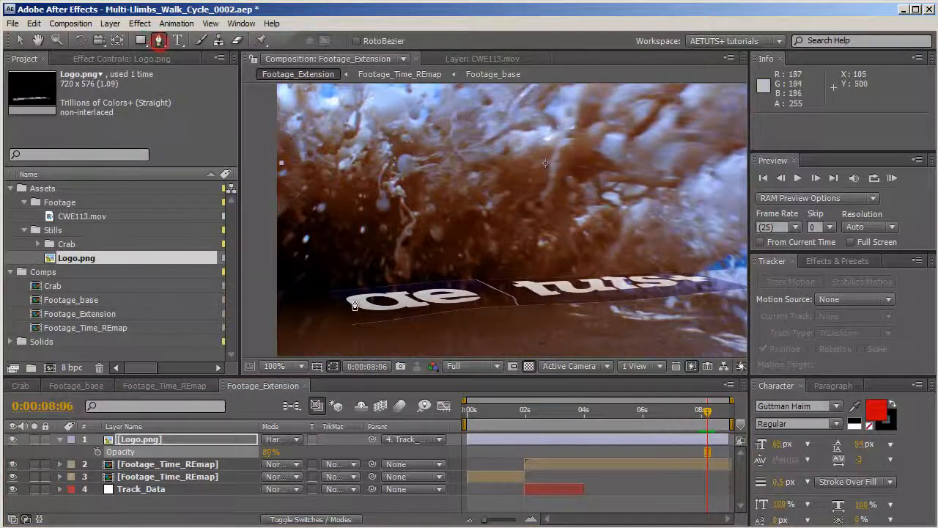
{"action": "left_click", "coordinate": [311, 308]}
{"action": "left_click_drag", "start_coordinate": [352, 303], "coordinate": [398, 295]}
{"action": "left_click", "coordinate": [459, 289]}
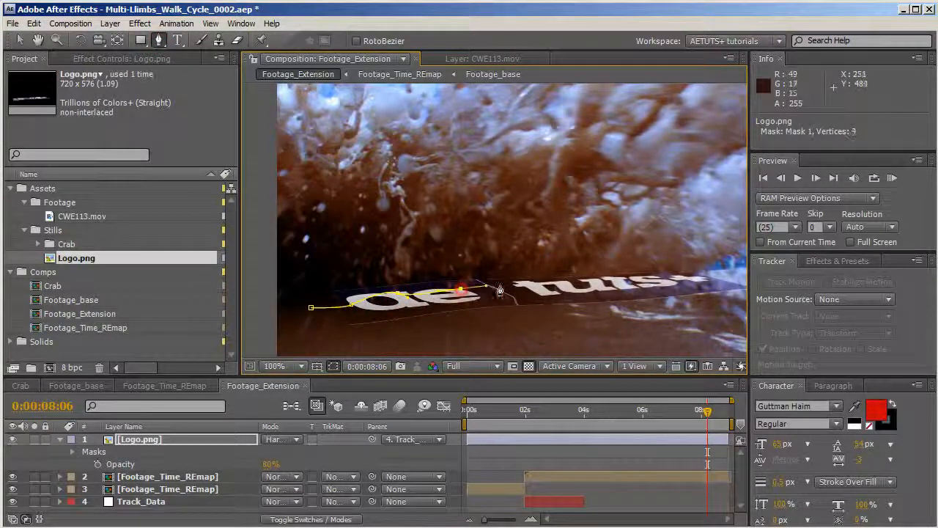
{"action": "left_click", "coordinate": [517, 287]}
{"action": "left_click", "coordinate": [599, 289]}
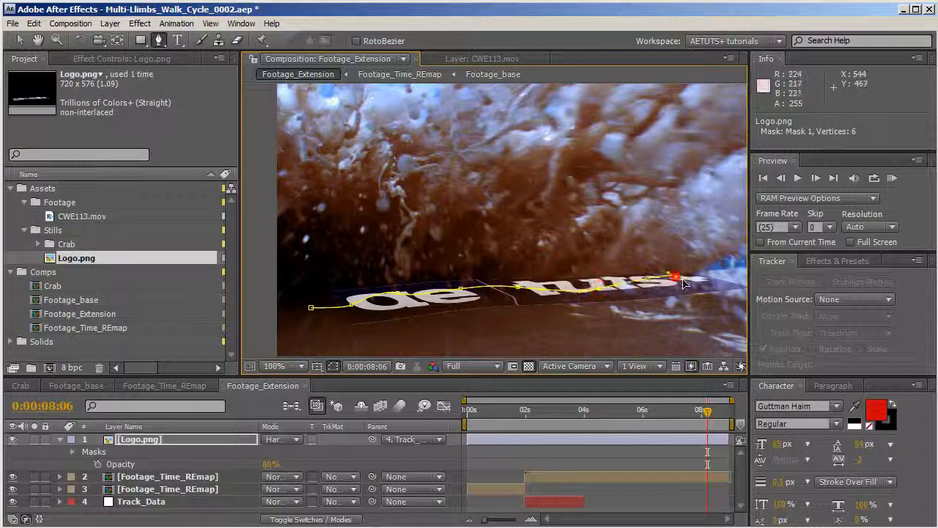
{"action": "left_click", "coordinate": [670, 286]}
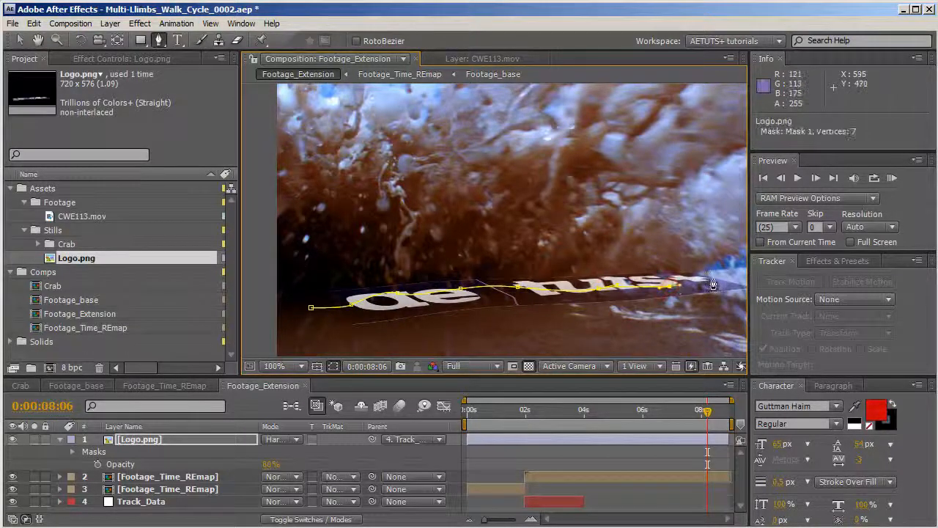
{"action": "left_click", "coordinate": [718, 270]}
{"action": "left_click", "coordinate": [702, 247]}
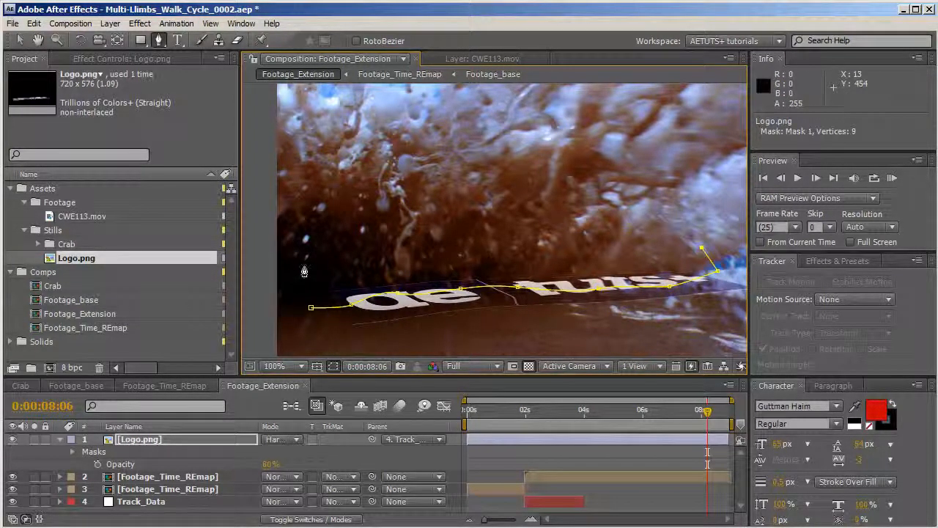
{"action": "left_click", "coordinate": [304, 266]}
{"action": "left_click", "coordinate": [311, 307]}
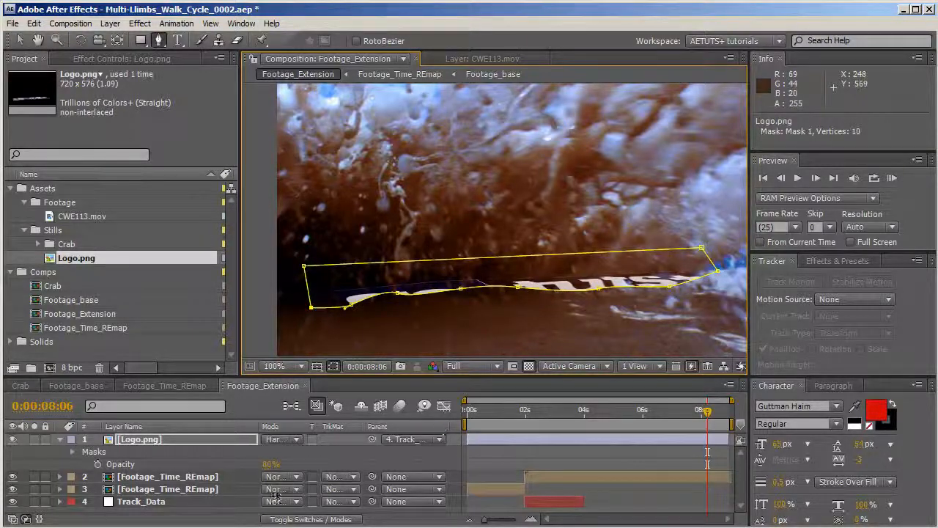
Set Mask 1 on the logo to Subtract with a Mask Feather of 10 pixels.
{"action": "key", "text": "m"}
{"action": "key", "text": "m"}
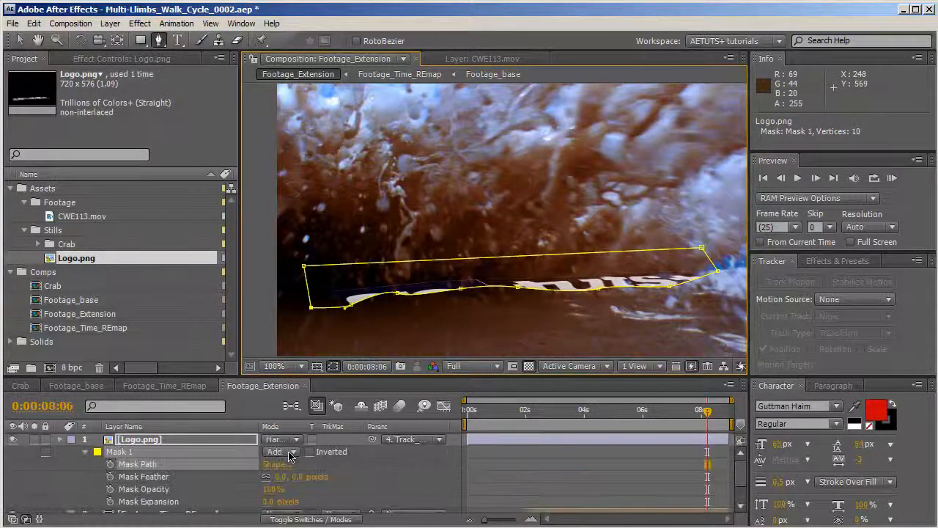
{"action": "left_click", "coordinate": [284, 452]}
{"action": "left_click", "coordinate": [283, 462]}
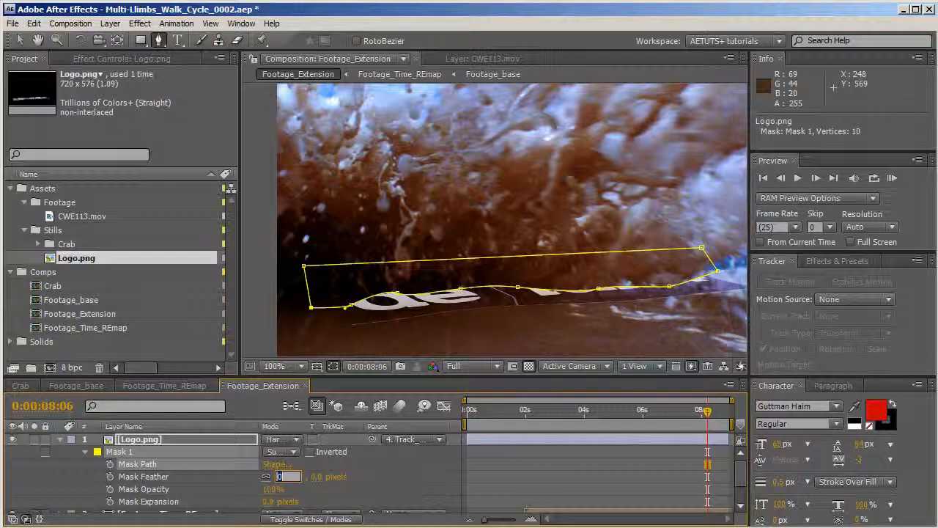
{"action": "type", "text": "10"}
{"action": "key", "text": "Return"}
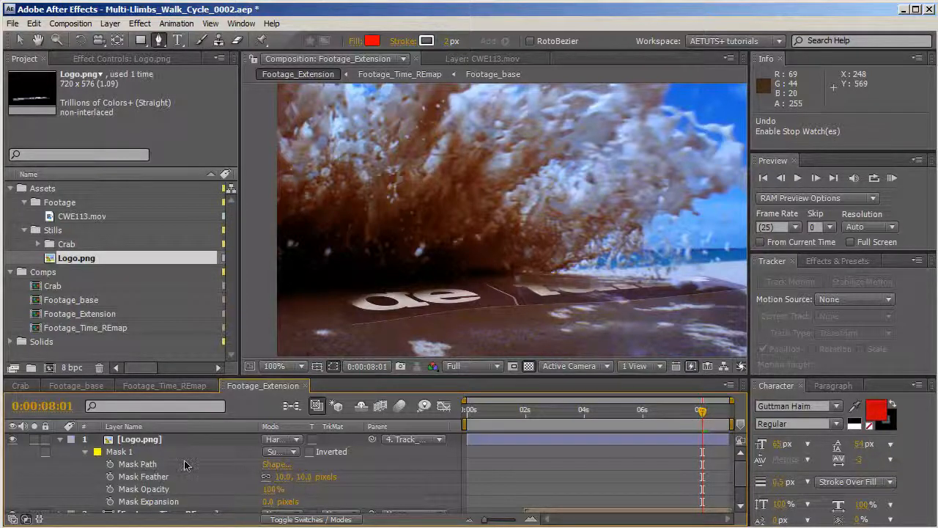
Enable Mask Path keyframing at 0:00:08:01 and move the whole mask upward until it clears the logo.
{"action": "left_click", "coordinate": [110, 464]}
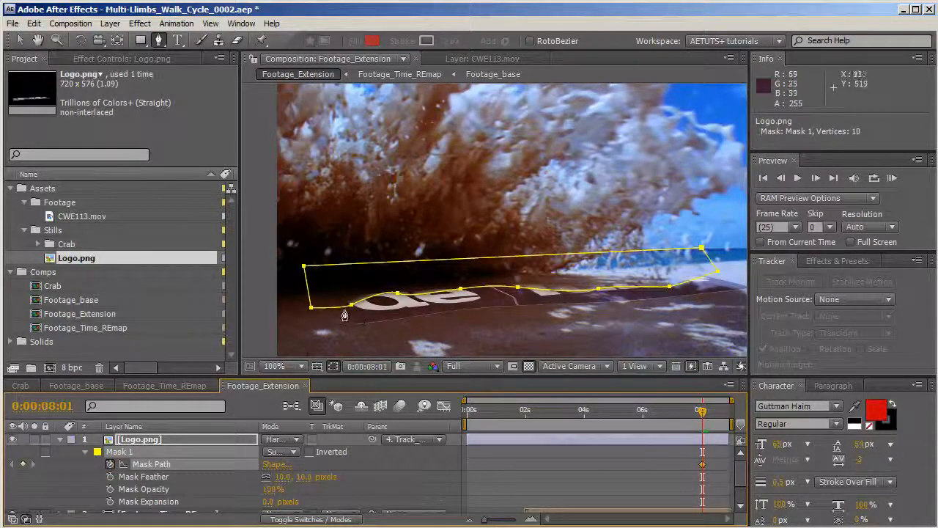
{"action": "key", "text": "v"}
{"action": "left_click_drag", "start_coordinate": [297, 248], "coordinate": [788, 315]}
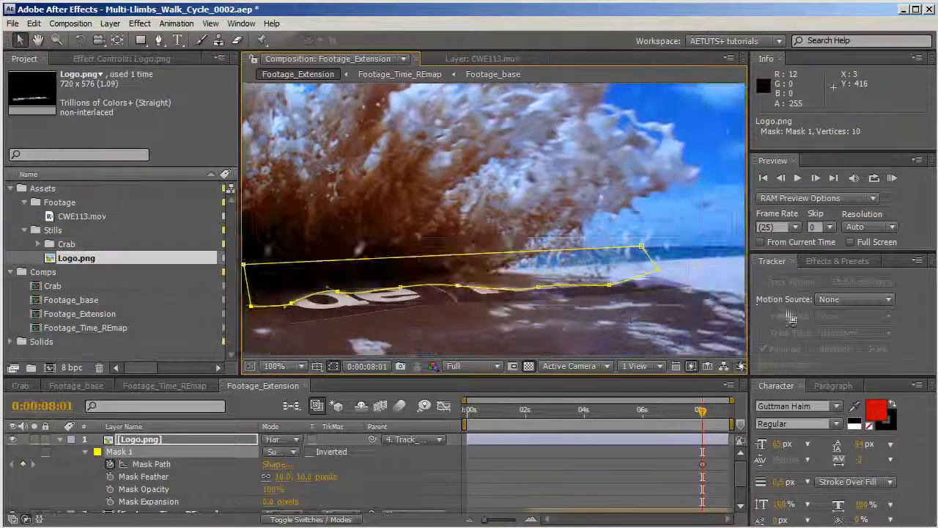
{"action": "left_click_drag", "start_coordinate": [348, 271], "coordinate": [495, 285]}
{"action": "key", "text": "space"}
{"action": "left_click_drag", "start_coordinate": [592, 272], "coordinate": [528, 223]}
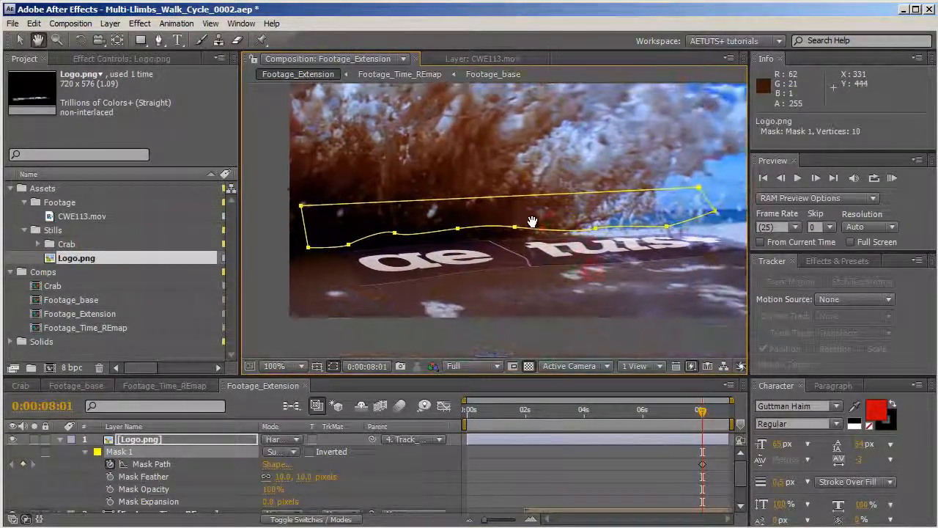
At 0:00:08:08, pull the mask's lower edge and lower side corners over the logo to hide it, and preview the transition.
{"action": "left_click_drag", "start_coordinate": [705, 414], "coordinate": [712, 415]}
{"action": "left_click_drag", "start_coordinate": [655, 281], "coordinate": [675, 250]}
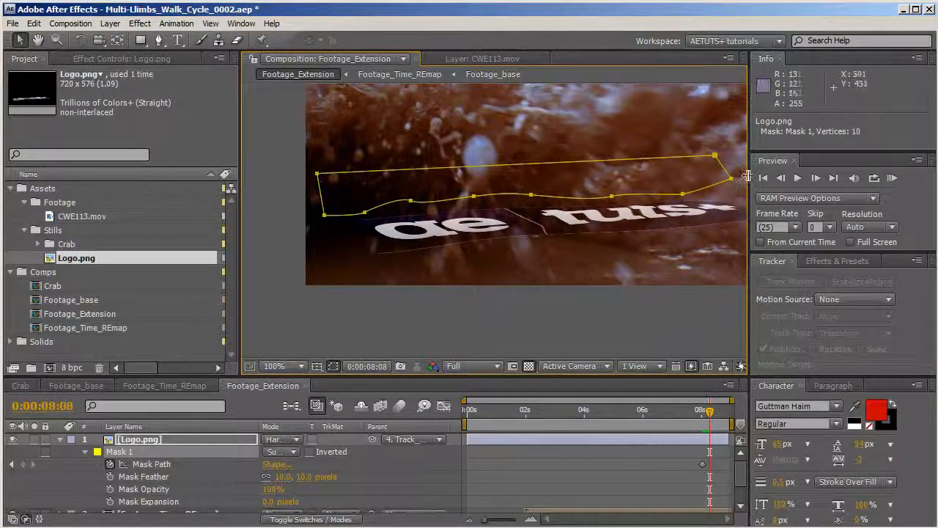
{"action": "left_click_drag", "start_coordinate": [743, 169], "coordinate": [297, 286]}
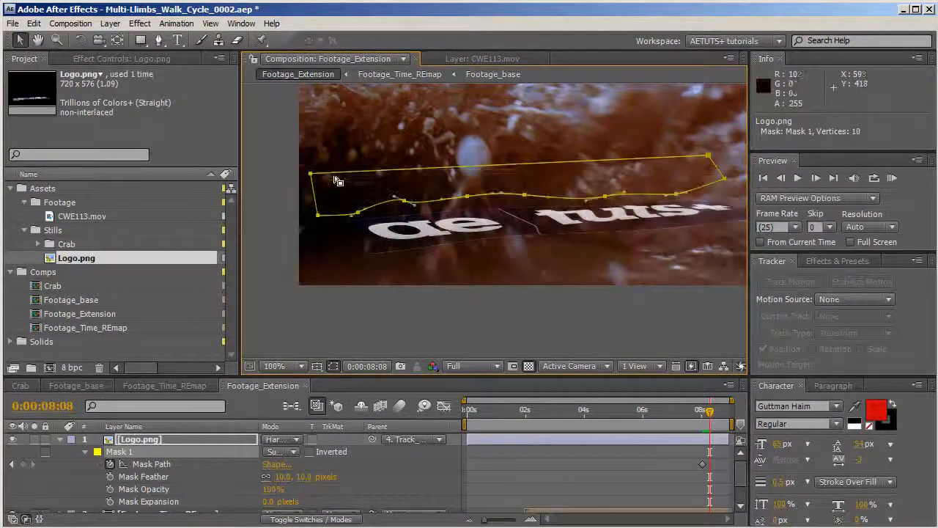
{"action": "left_click_drag", "start_coordinate": [319, 217], "coordinate": [352, 264]}
{"action": "left_click_drag", "start_coordinate": [601, 160], "coordinate": [461, 159]}
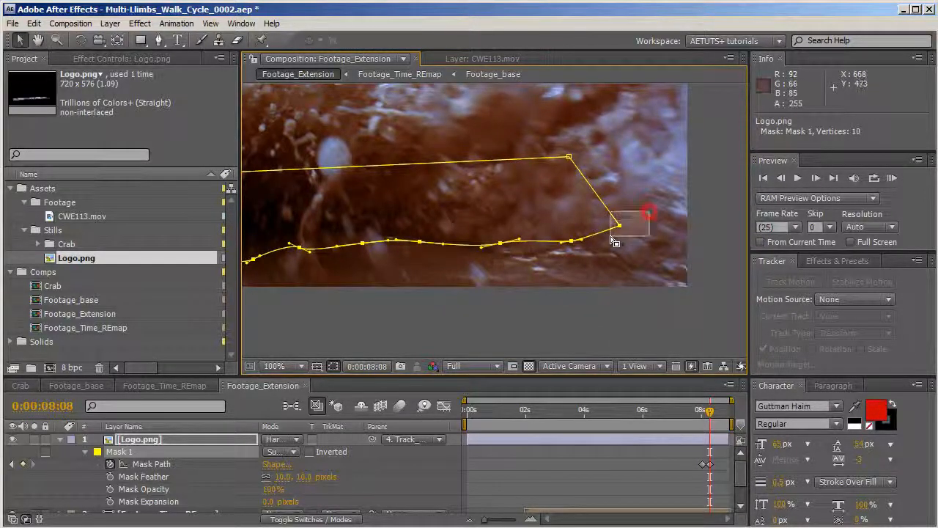
{"action": "left_click_drag", "start_coordinate": [620, 226], "coordinate": [649, 220]}
{"action": "left_click_drag", "start_coordinate": [516, 208], "coordinate": [608, 218]}
{"action": "scroll", "coordinate": [594, 222], "scroll_direction": "down", "scroll_amount": 1}
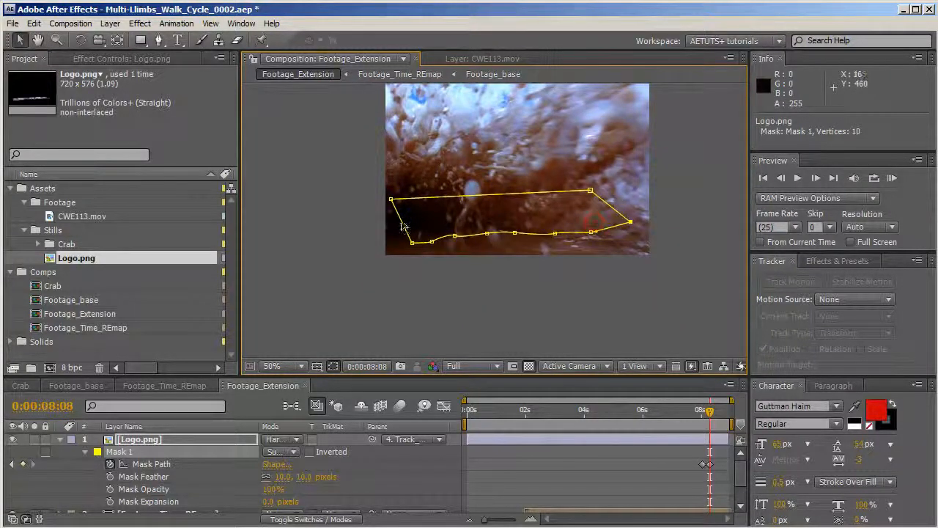
{"action": "left_click_drag", "start_coordinate": [403, 225], "coordinate": [662, 310]}
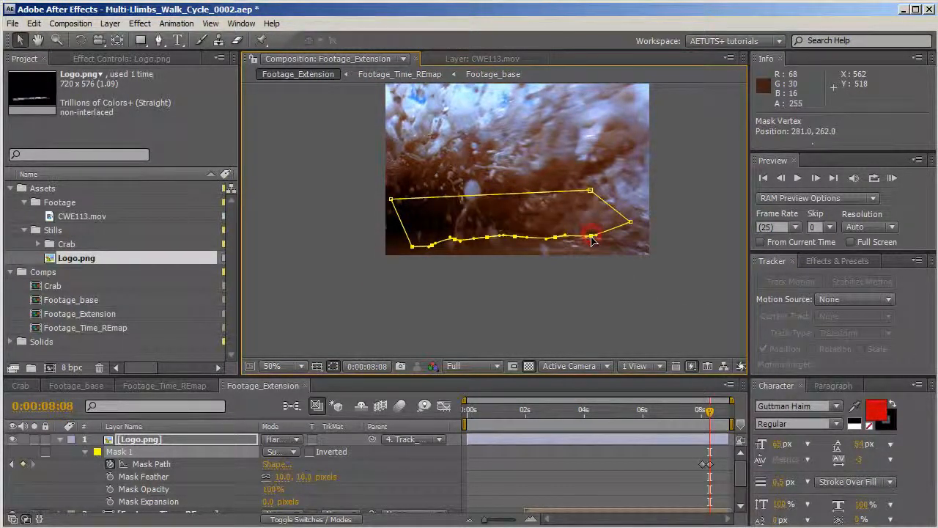
{"action": "scroll", "coordinate": [594, 236], "scroll_direction": "up", "scroll_amount": 2}
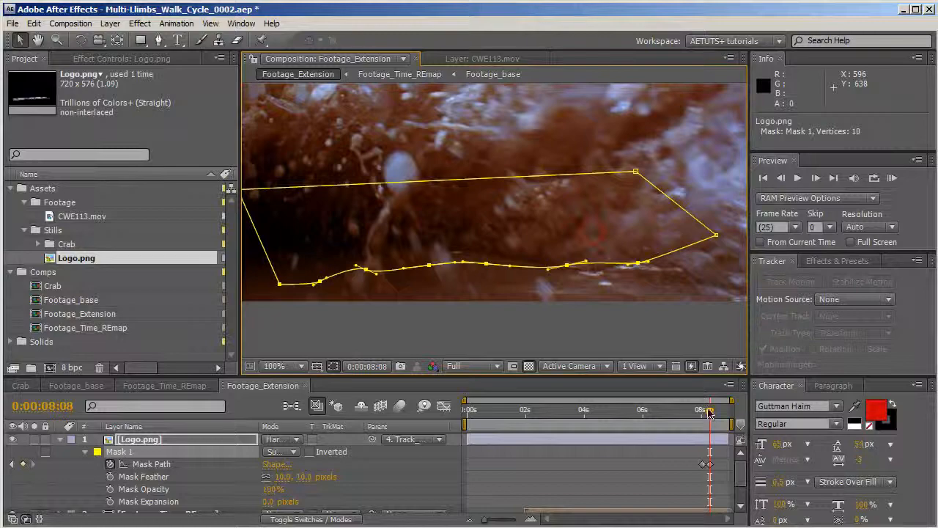
{"action": "key", "text": "KP_0"}
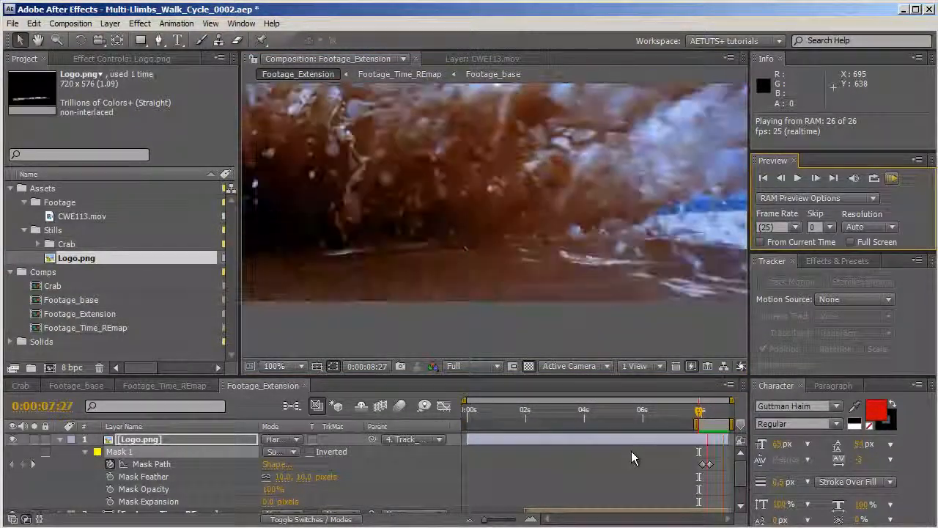
Keyframe the logo's Position at 0:00:08:00 and shift the layer down and slightly right to 10.2, -203.3 at 0:00:08:08.
{"action": "left_click", "coordinate": [698, 409]}
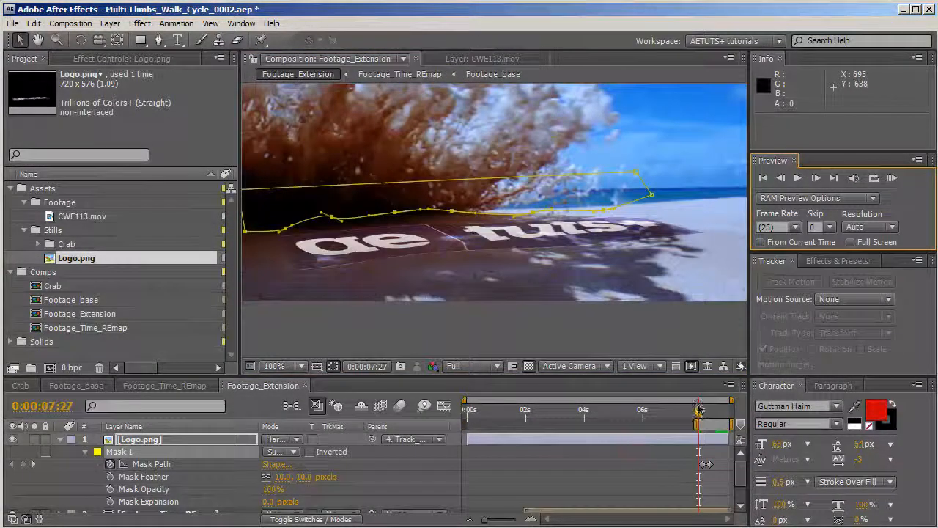
{"action": "left_click_drag", "start_coordinate": [698, 410], "coordinate": [705, 411]}
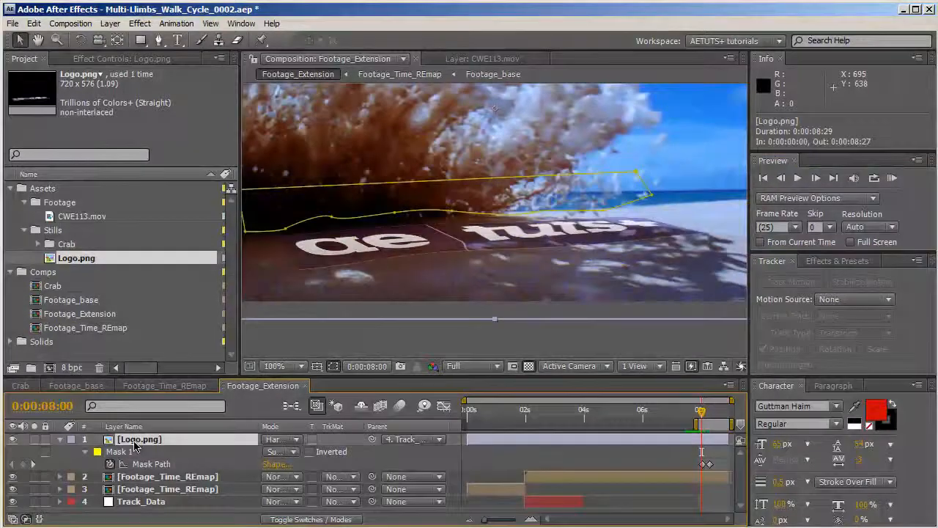
{"action": "key", "text": "alt+shift+p"}
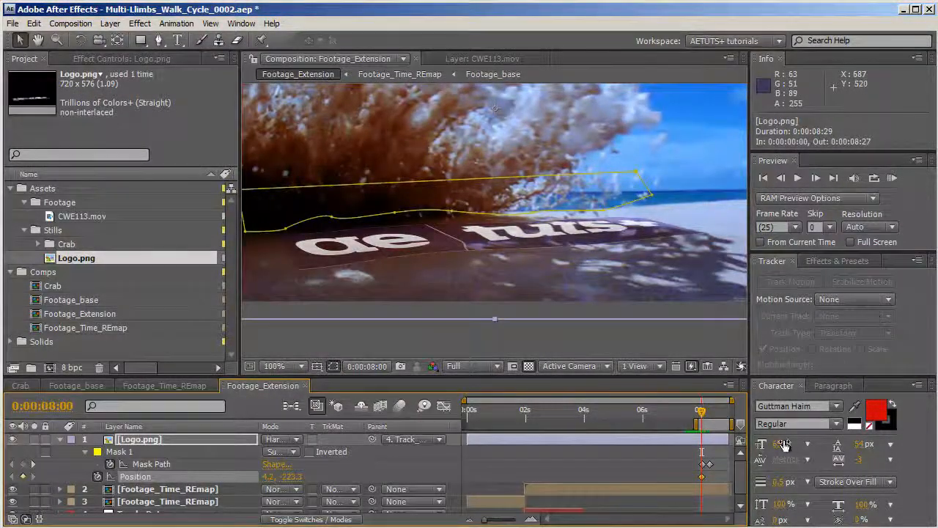
{"action": "left_click_drag", "start_coordinate": [703, 413], "coordinate": [711, 415]}
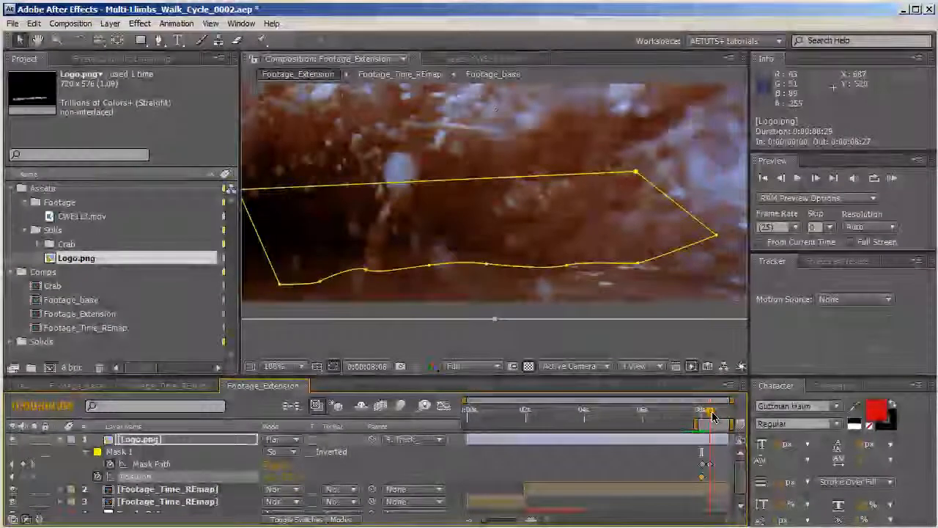
{"action": "left_click", "coordinate": [33, 464]}
{"action": "left_click", "coordinate": [34, 466]}
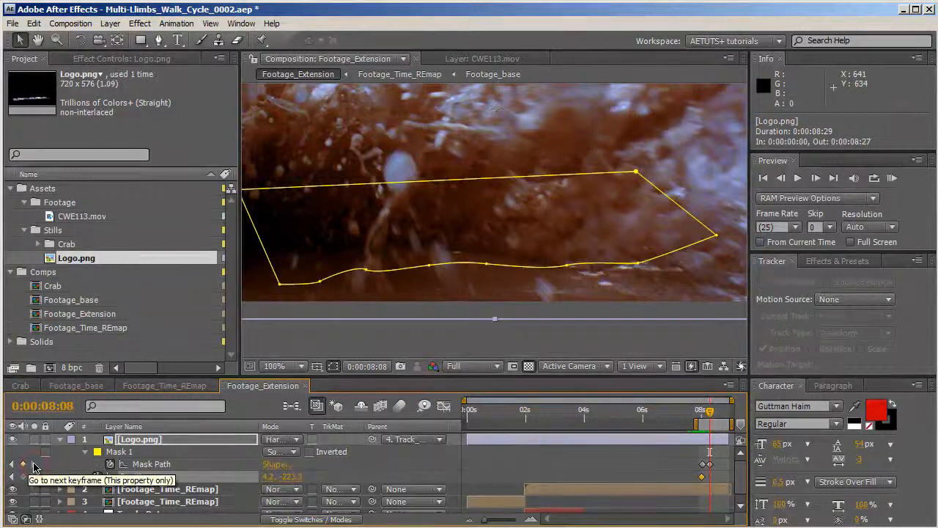
{"action": "key", "text": "shift+Down"}
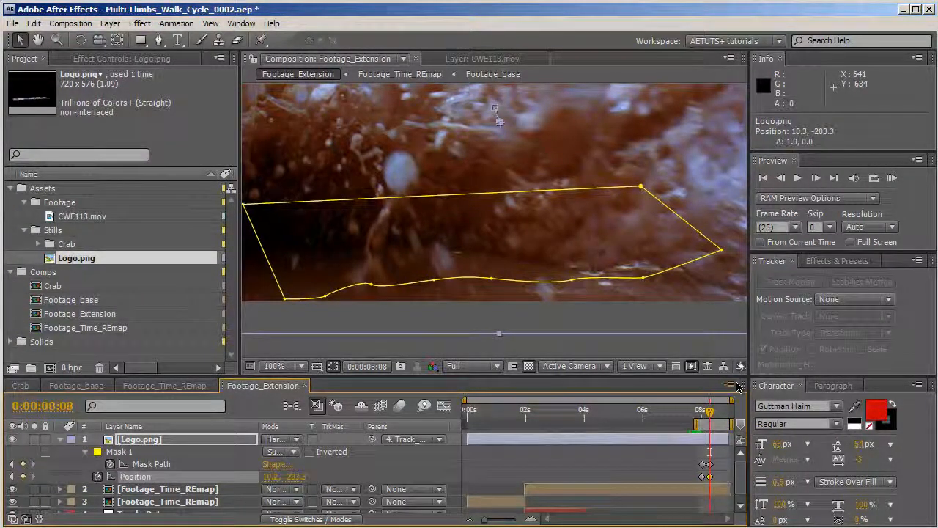
Check the logo's transition under the breaking wave and save the project.
{"action": "mouse_move", "coordinate": [709, 418]}
{"action": "left_mouse_down"}
{"action": "mouse_move", "coordinate": [700, 424]}
{"action": "mouse_move", "coordinate": [713, 424]}
{"action": "left_mouse_up"}
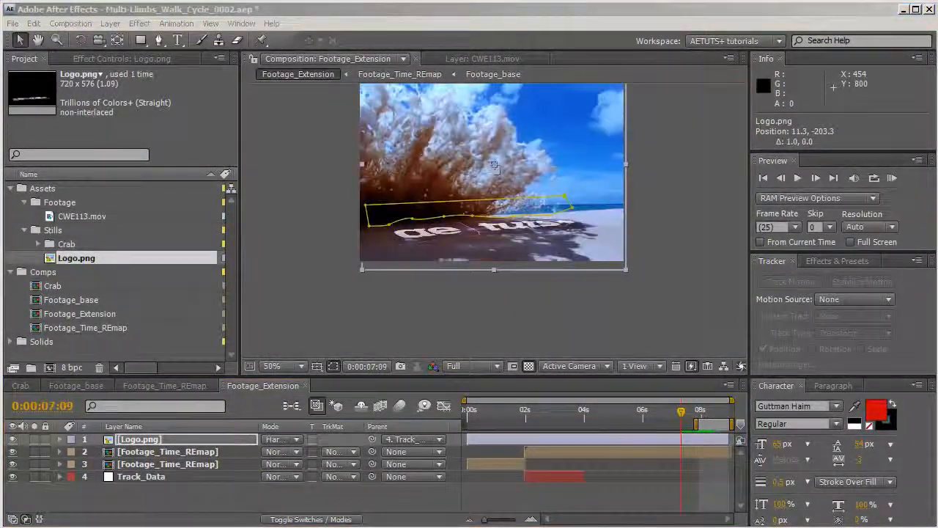
{"action": "left_click", "coordinate": [575, 17]}
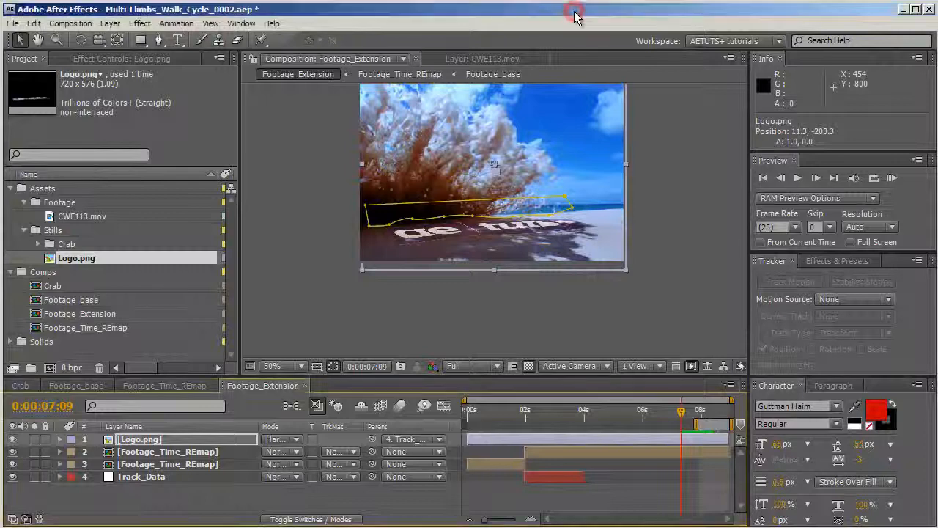
{"action": "key", "text": "ctrl+s"}
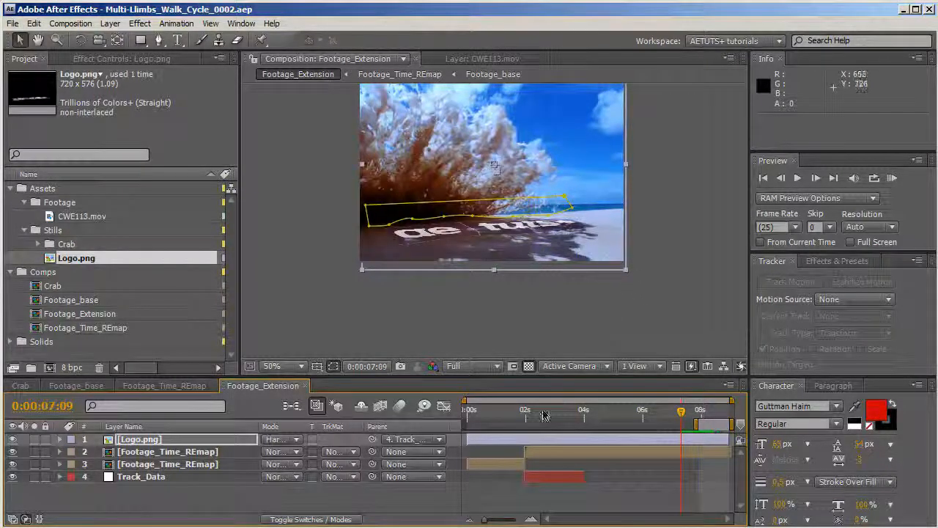
Add the Crab composition above the logo layer, scale it to 36%, and place it on the logo's right end at 542, 448.
{"action": "key", "text": "Home"}
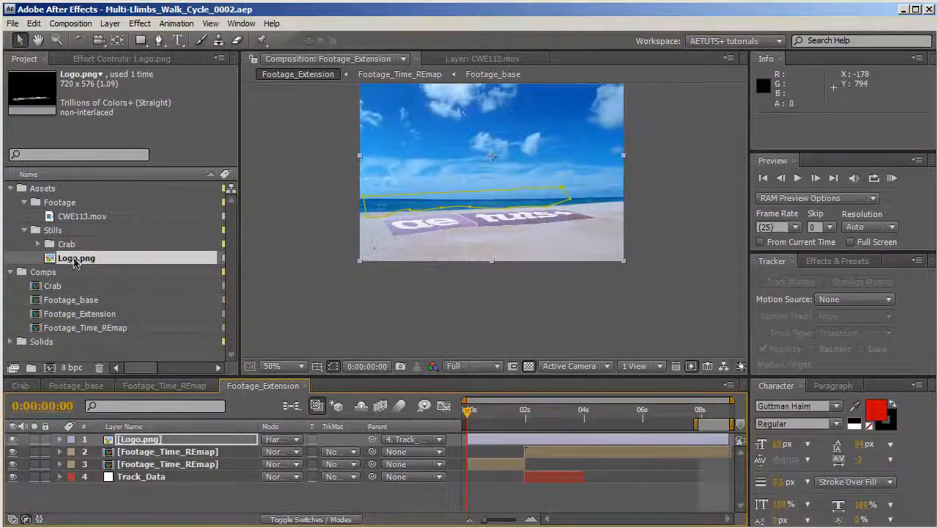
{"action": "left_click", "coordinate": [10, 187]}
{"action": "left_click_drag", "start_coordinate": [53, 215], "coordinate": [165, 443]}
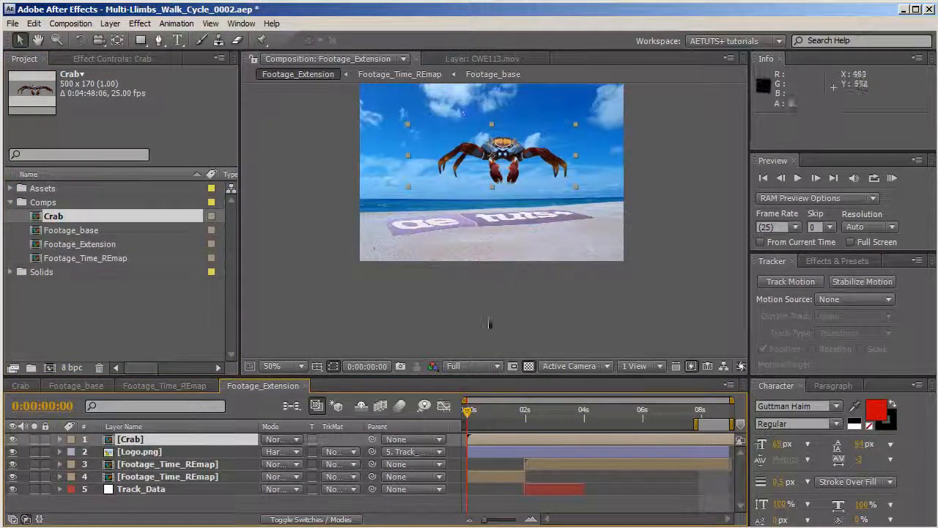
{"action": "key", "text": "s"}
{"action": "left_click_drag", "start_coordinate": [286, 456], "coordinate": [242, 455]}
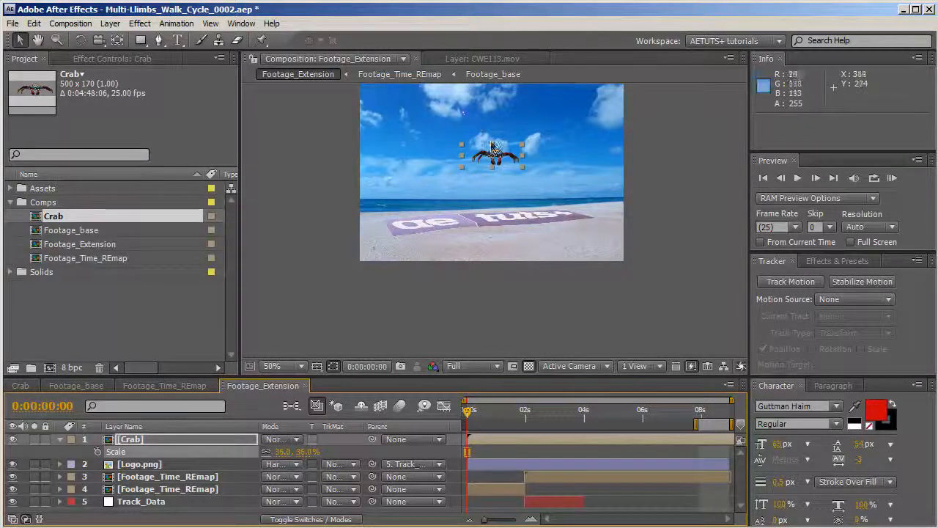
{"action": "left_click_drag", "start_coordinate": [502, 153], "coordinate": [569, 213]}
{"action": "scroll", "coordinate": [570, 213], "scroll_direction": "up", "scroll_amount": 2}
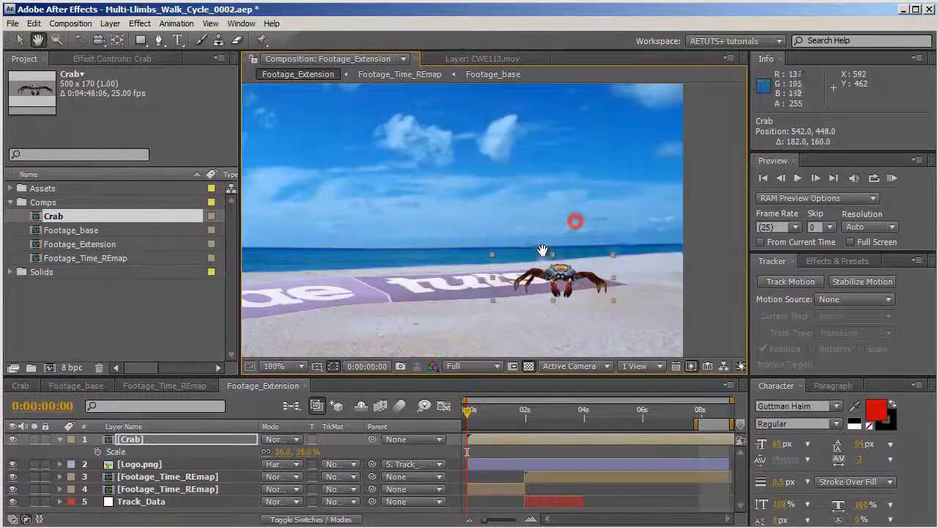
Shift the crab right and slightly up to 562, 440 and set its scale to 25%.
{"action": "left_click_drag", "start_coordinate": [288, 454], "coordinate": [275, 454]}
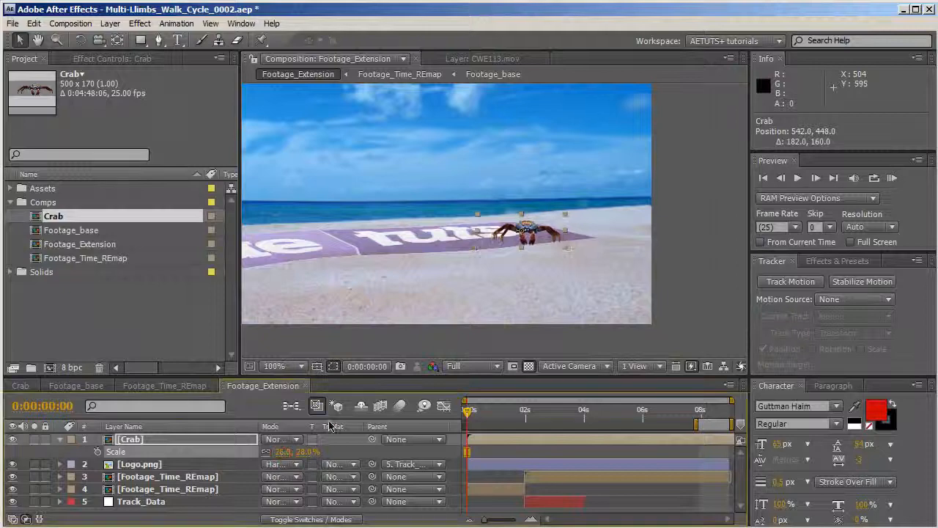
{"action": "left_click_drag", "start_coordinate": [538, 234], "coordinate": [556, 231]}
{"action": "left_click", "coordinate": [285, 452]}
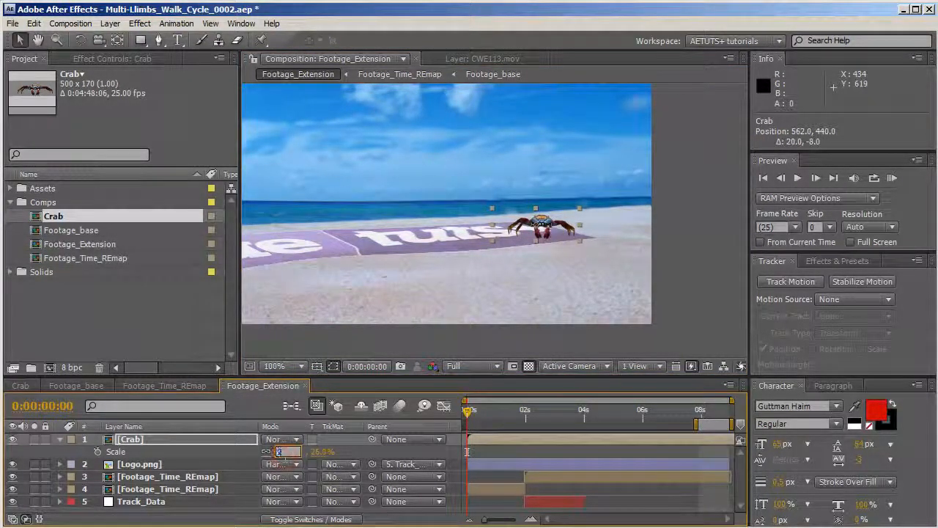
{"action": "type", "text": "25"}
{"action": "key", "text": "Return"}
Examine the crab's size and placement against the logo and the beach.
{"action": "scroll", "coordinate": [392, 351], "scroll_direction": "down", "scroll_amount": 1}
{"action": "key", "text": "space"}
{"action": "left_click_drag", "start_coordinate": [466, 228], "coordinate": [526, 287]}
{"action": "scroll", "coordinate": [525, 287], "scroll_direction": "up", "scroll_amount": 1}
{"action": "left_click_drag", "start_coordinate": [563, 313], "coordinate": [555, 292]}
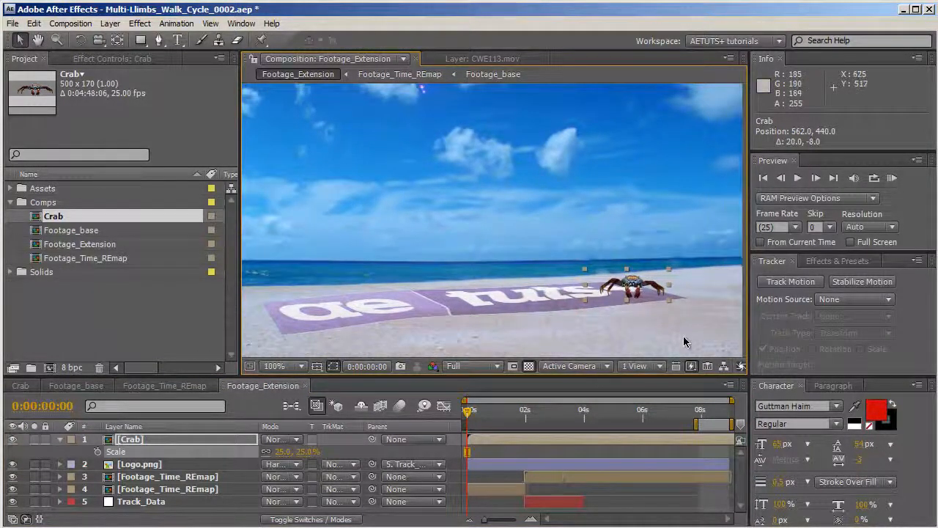
{"action": "key", "text": "space"}
{"action": "left_click_drag", "start_coordinate": [506, 215], "coordinate": [574, 221]}
{"action": "left_click_drag", "start_coordinate": [557, 226], "coordinate": [422, 197]}
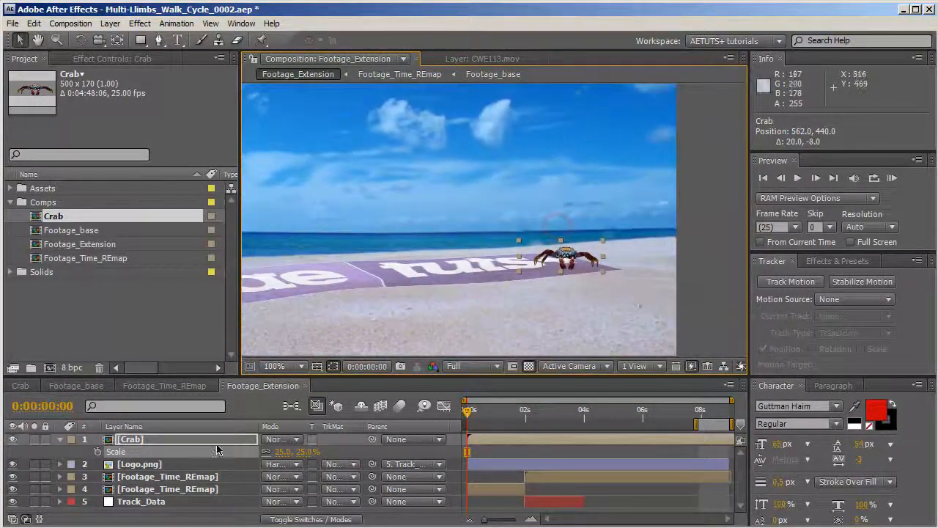
Create a null object at the top of the layer stack and name it Crab_Null.
{"action": "right_click", "coordinate": [64, 466]}
{"action": "mouse_move", "coordinate": [84, 425]}
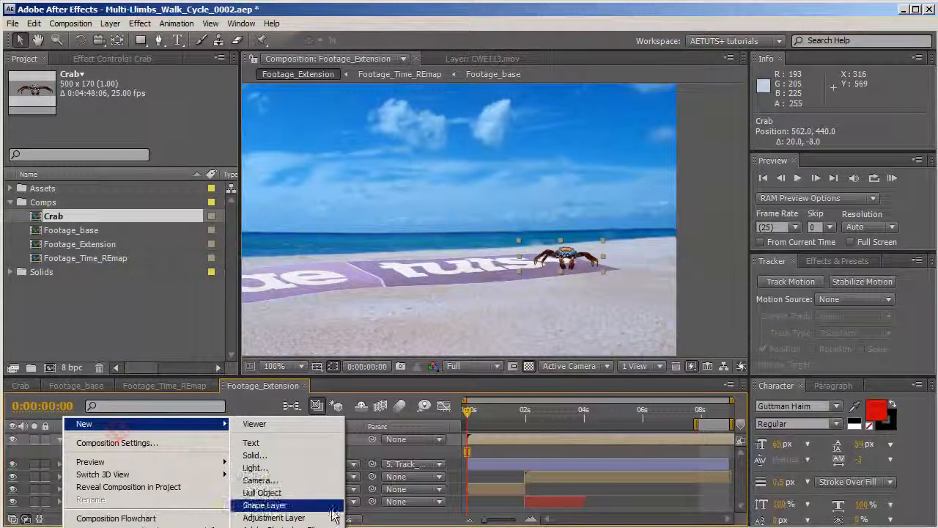
{"action": "left_click", "coordinate": [318, 486]}
{"action": "type", "text": "Null"}
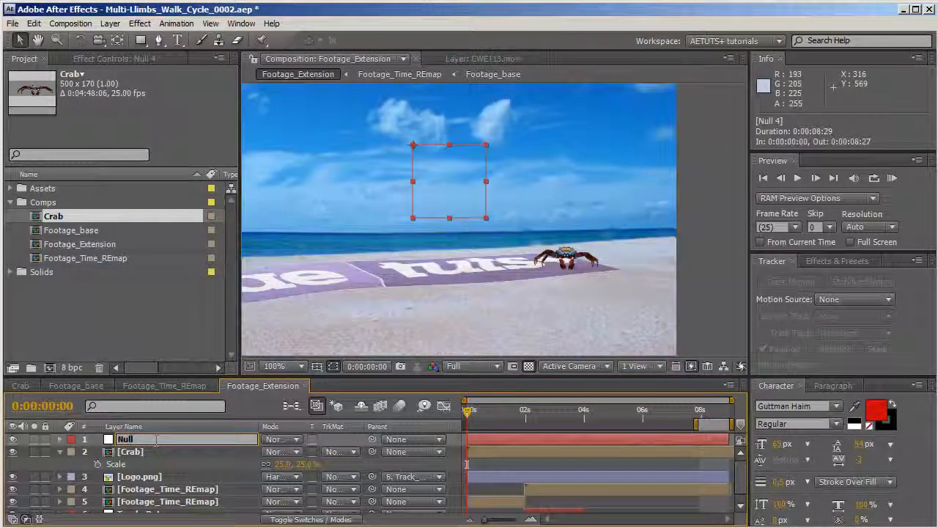
{"action": "key", "text": "Home"}
{"action": "type", "text": "Cra"}
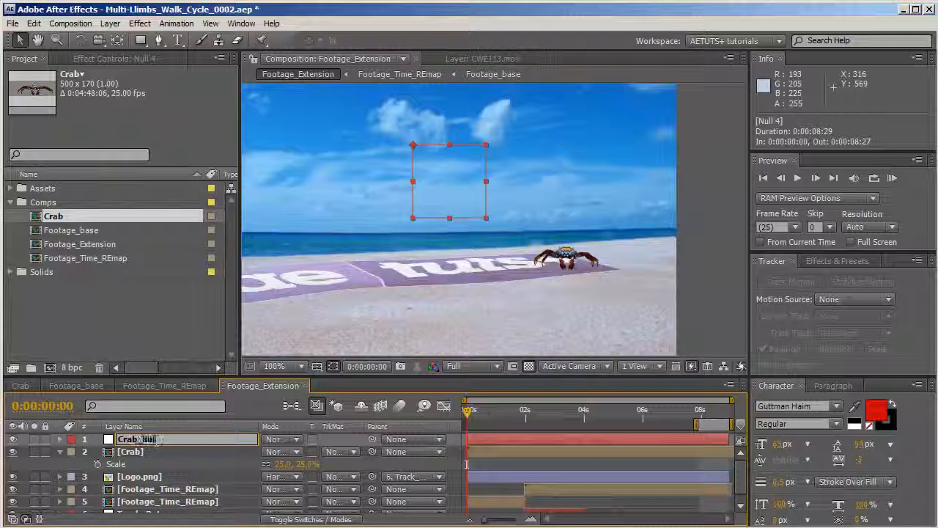
Move Crab_Null onto the centre of the crab's body, fine-tuning its position to about 569.3, 434.3.
{"action": "left_click_drag", "start_coordinate": [577, 255], "coordinate": [563, 254]}
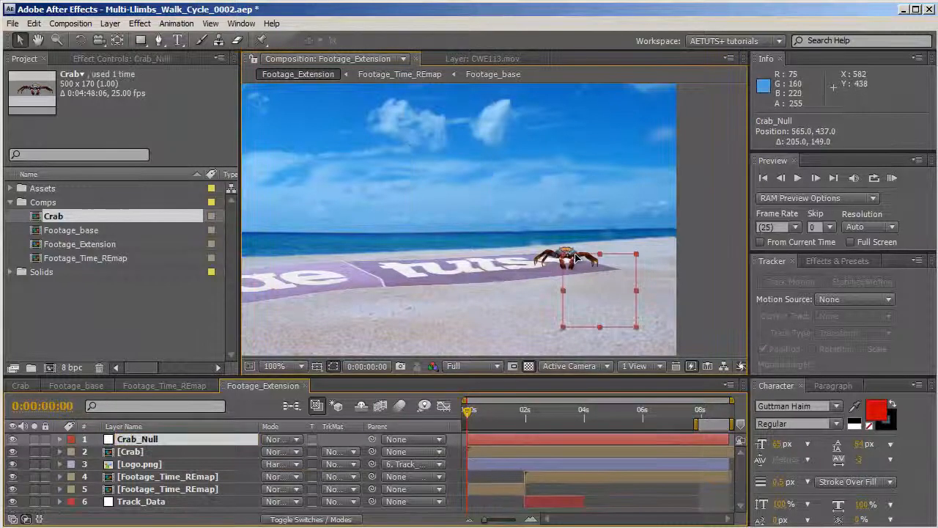
{"action": "scroll", "coordinate": [568, 257], "scroll_direction": "up", "scroll_amount": 1}
{"action": "left_click_drag", "start_coordinate": [620, 222], "coordinate": [479, 142]}
{"action": "scroll", "coordinate": [483, 179], "scroll_direction": "up", "scroll_amount": 1}
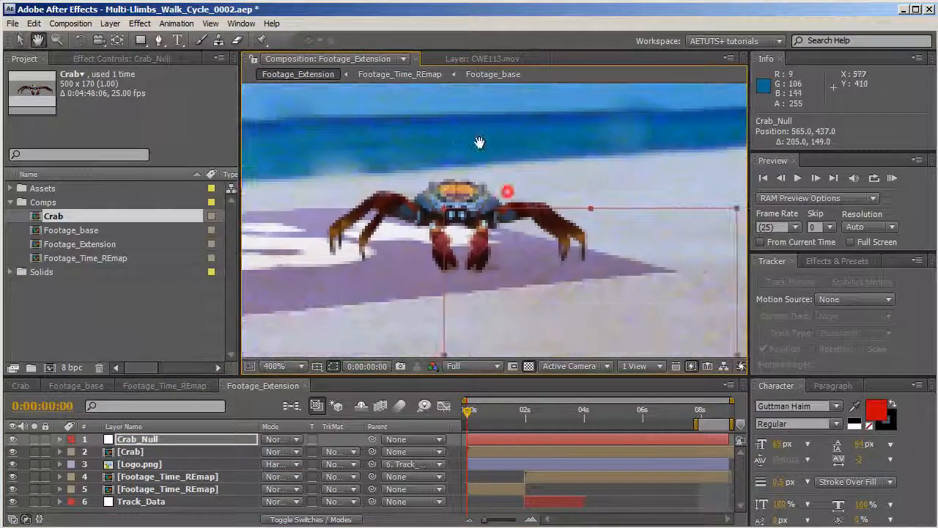
{"action": "key", "text": "v"}
{"action": "left_click_drag", "start_coordinate": [459, 210], "coordinate": [473, 202]}
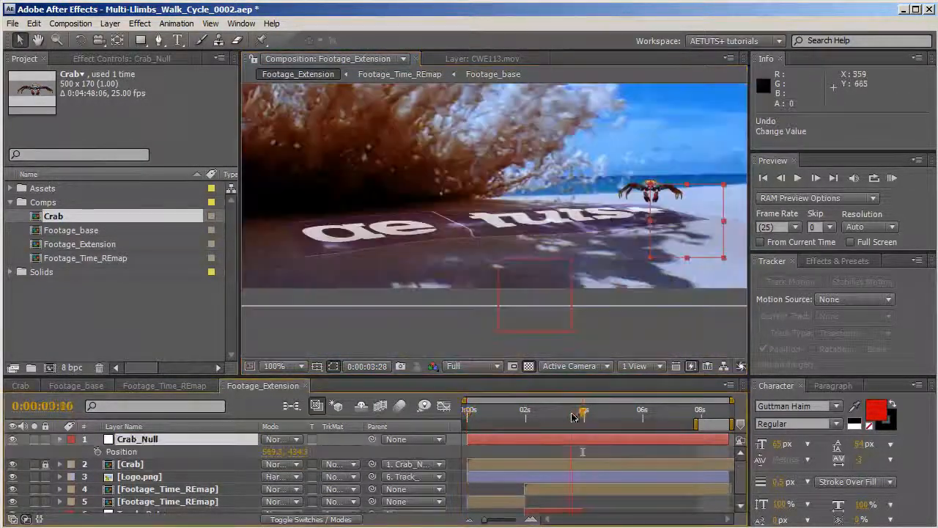
Move Crab_Null onto the sand below the logo at 342.3, 500.3 and start keyframing its Position at 0:00:03:10.
{"action": "mouse_move", "coordinate": [586, 414]}
{"action": "left_mouse_down"}
{"action": "mouse_move", "coordinate": [576, 414]}
{"action": "mouse_move", "coordinate": [584, 416]}
{"action": "left_mouse_up"}
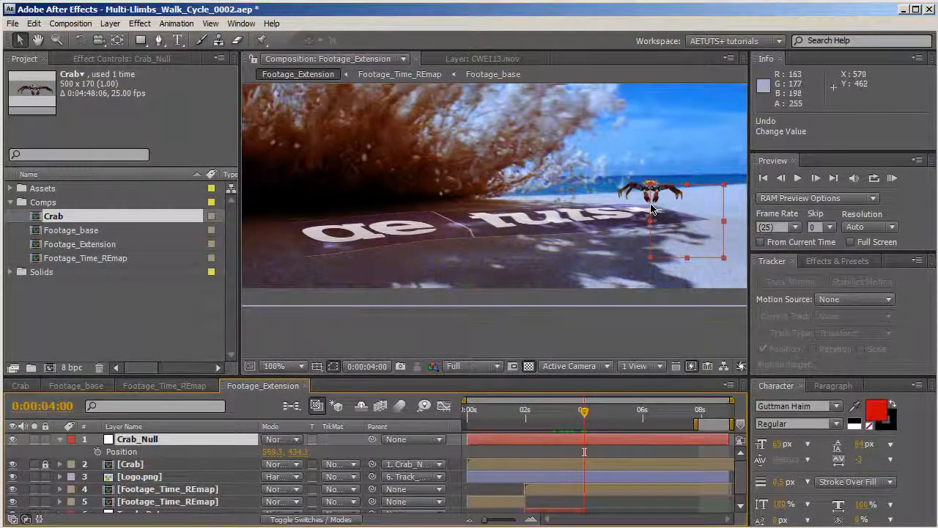
{"action": "left_click_drag", "start_coordinate": [652, 210], "coordinate": [482, 256]}
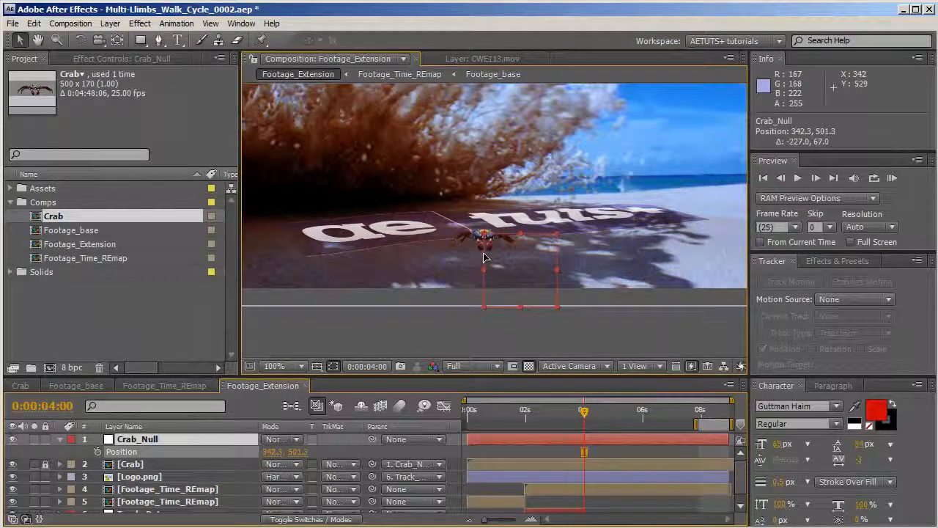
{"action": "left_click_drag", "start_coordinate": [586, 418], "coordinate": [568, 419]}
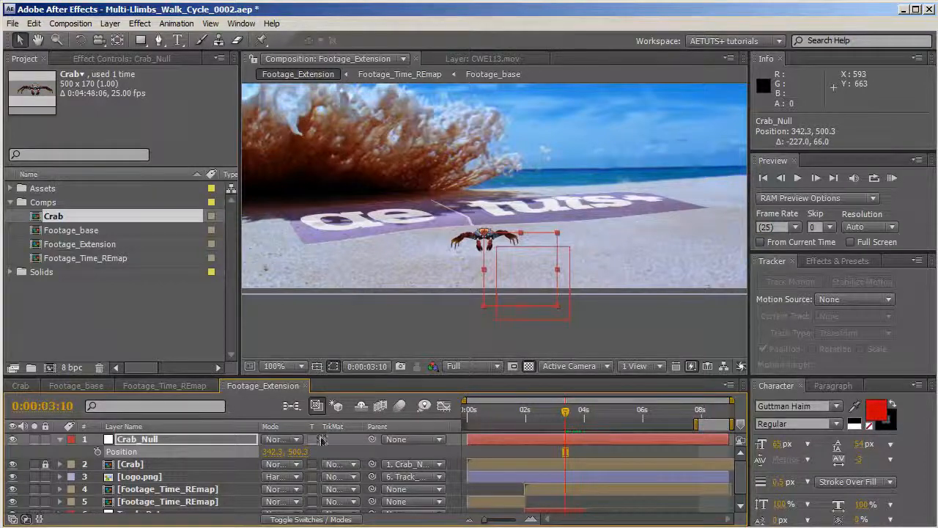
{"action": "left_click", "coordinate": [97, 451]}
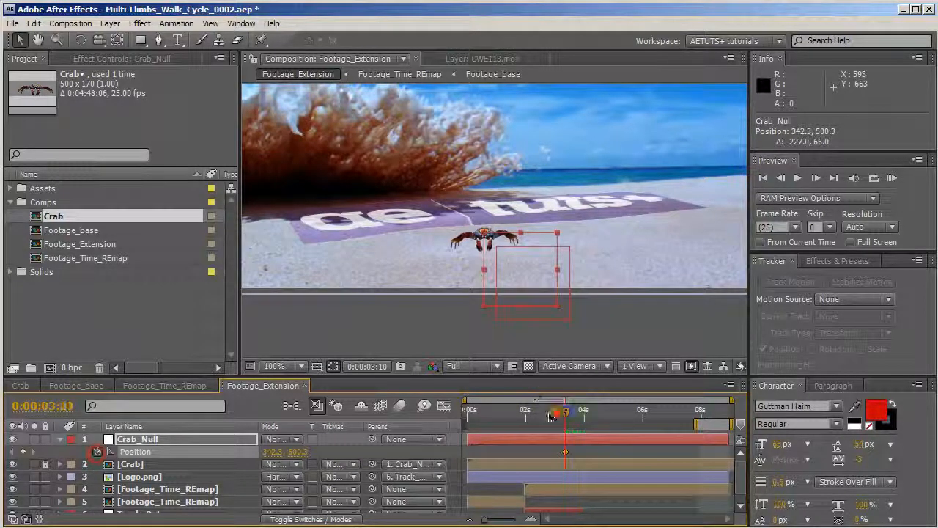
At 0:00:00:00, move Crab_Null right and slightly up to 402.3, 484.3, and scrub through the crab's walk.
{"action": "key", "text": "Home"}
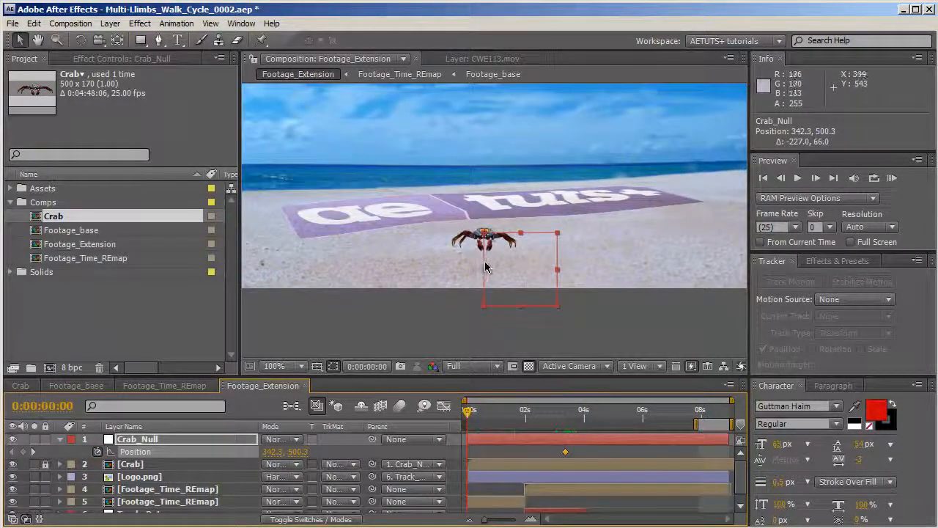
{"action": "left_click_drag", "start_coordinate": [485, 267], "coordinate": [529, 255]}
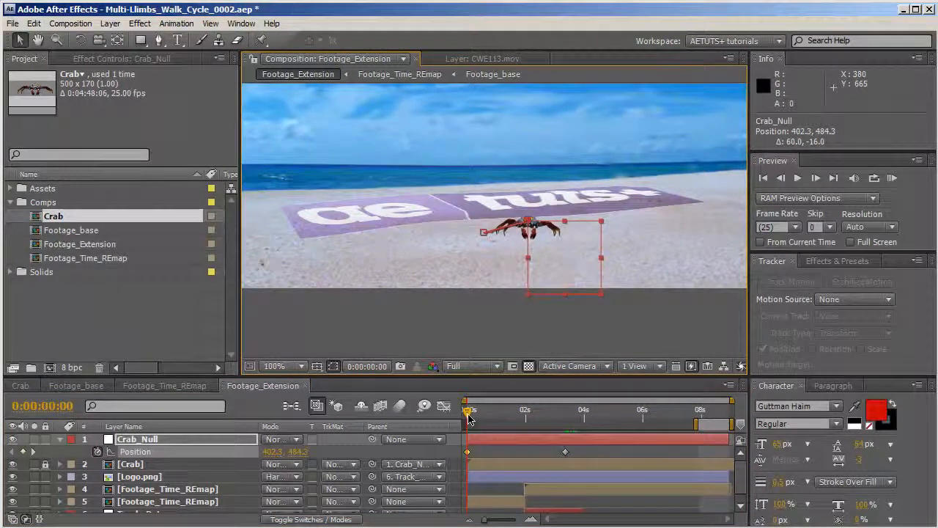
{"action": "left_click_drag", "start_coordinate": [469, 417], "coordinate": [548, 418]}
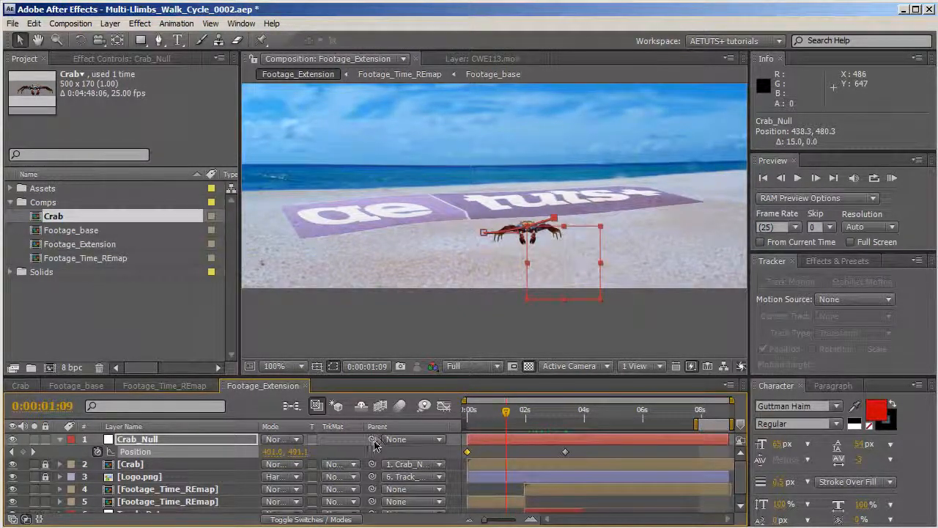
Parent Crab_Null to Track_Data and add a Position keyframe holding the crab in place at 0:00:04:00.
{"action": "left_click_drag", "start_coordinate": [372, 440], "coordinate": [184, 513]}
{"action": "left_click_drag", "start_coordinate": [505, 416], "coordinate": [583, 417]}
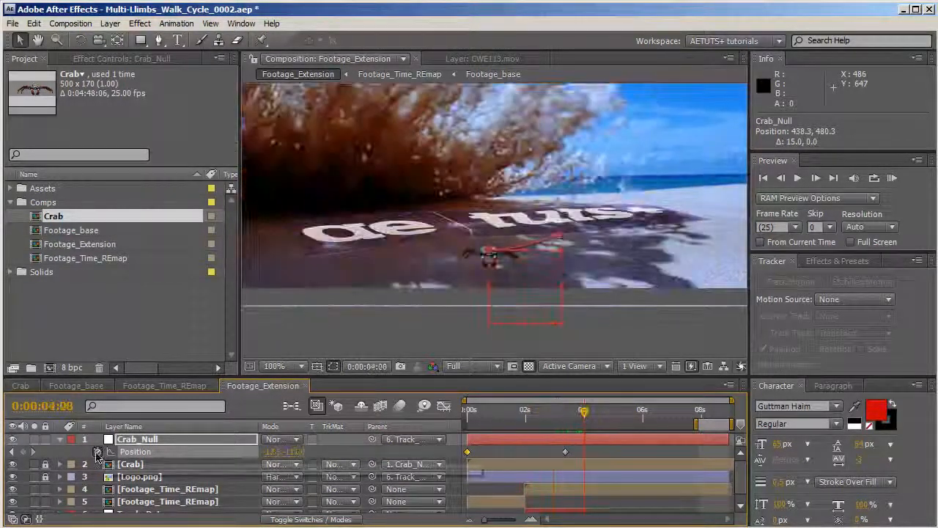
{"action": "left_click", "coordinate": [23, 452]}
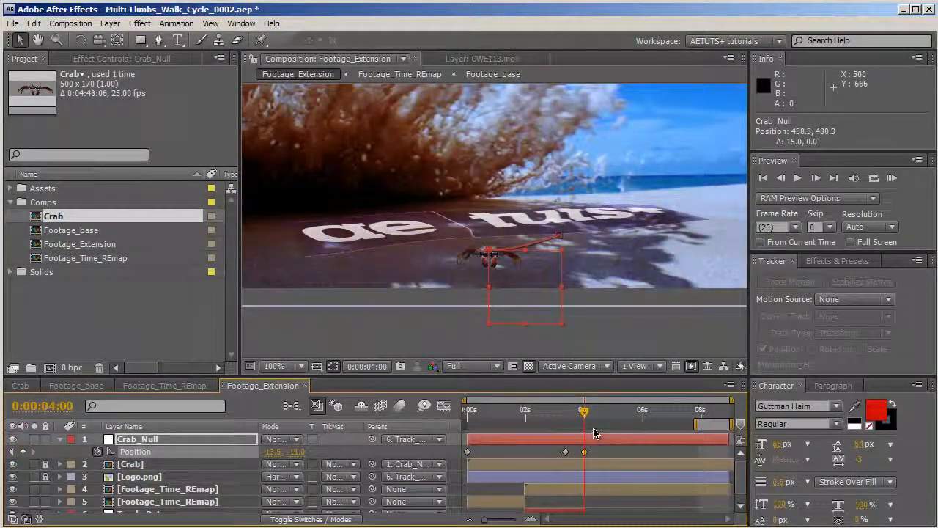
Near 0:00:08:00, move Crab_Null out of frame to the left, to -409.5, 39.0, and review the path.
{"action": "left_click_drag", "start_coordinate": [584, 420], "coordinate": [626, 425]}
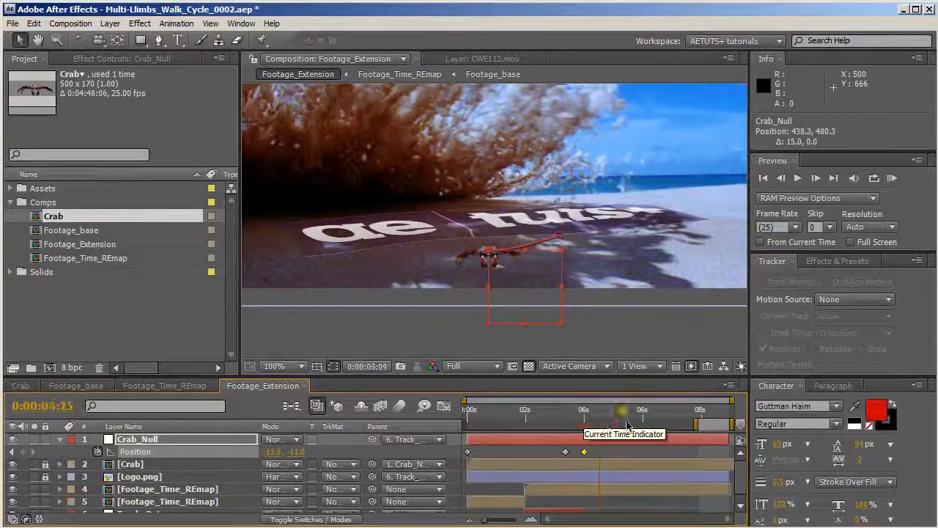
{"action": "left_click_drag", "start_coordinate": [698, 425], "coordinate": [700, 424]}
{"action": "key", "text": "space"}
{"action": "left_click_drag", "start_coordinate": [544, 262], "coordinate": [406, 251]}
{"action": "left_click_drag", "start_coordinate": [637, 414], "coordinate": [576, 414]}
{"action": "key", "text": "space"}
{"action": "left_click_drag", "start_coordinate": [741, 242], "coordinate": [618, 314]}
{"action": "key", "text": "space"}
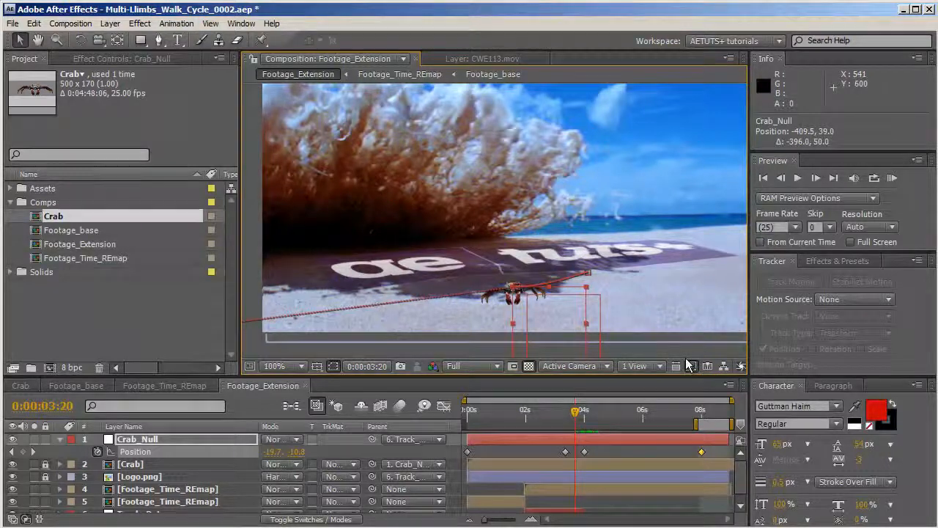
Inspect the crab where it stops at 0:00:03:10, unlock the Crab layer, and enable Time Remapping on it.
{"action": "left_click_drag", "start_coordinate": [579, 421], "coordinate": [567, 421]}
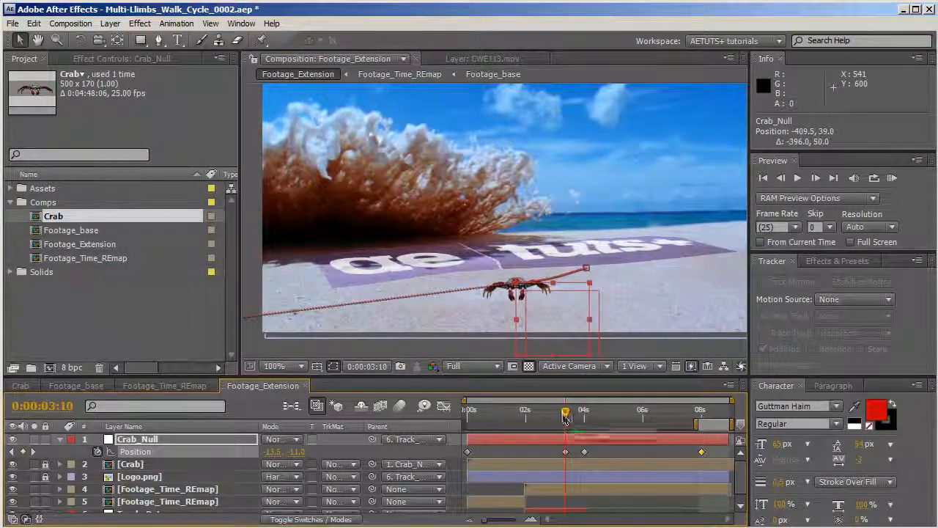
{"action": "key", "text": "space"}
{"action": "left_click_drag", "start_coordinate": [581, 314], "coordinate": [571, 269]}
{"action": "scroll", "coordinate": [579, 261], "scroll_direction": "up", "scroll_amount": 1}
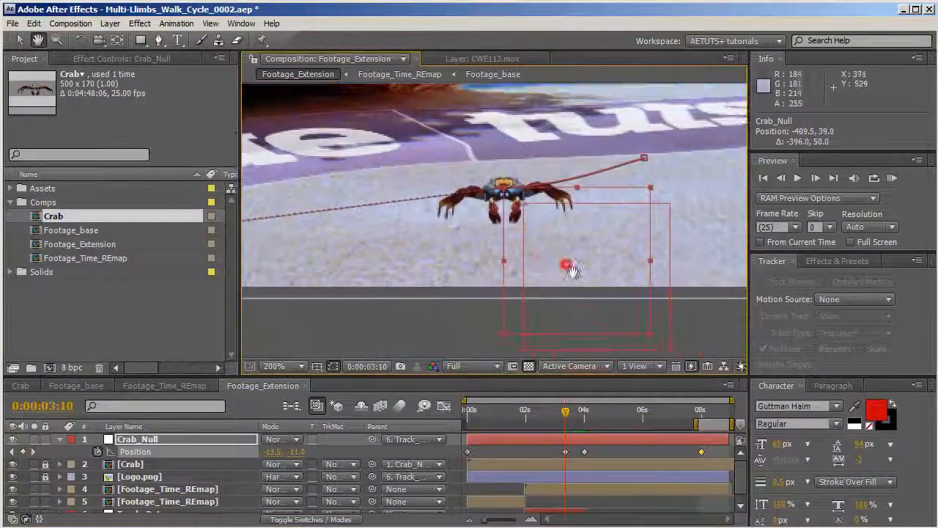
{"action": "left_click", "coordinate": [578, 417]}
{"action": "left_click_drag", "start_coordinate": [580, 415], "coordinate": [562, 418]}
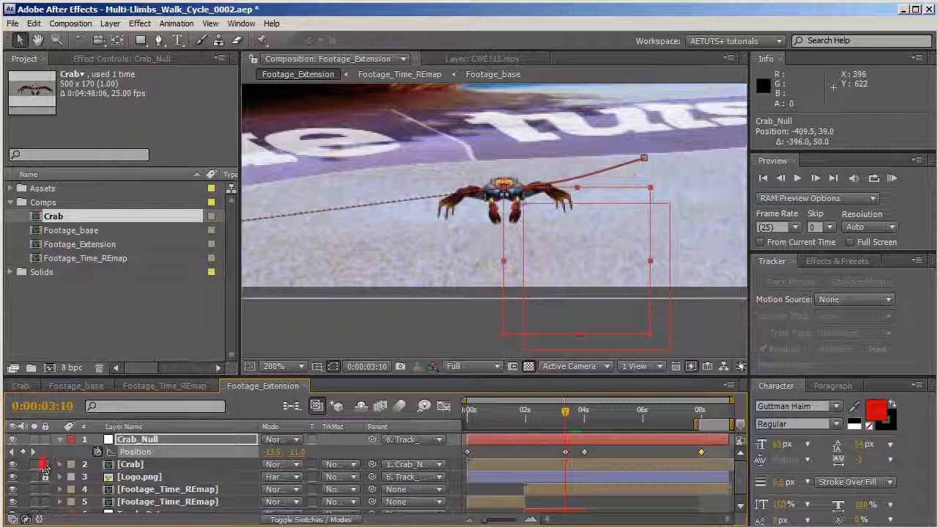
{"action": "right_click", "coordinate": [150, 473]}
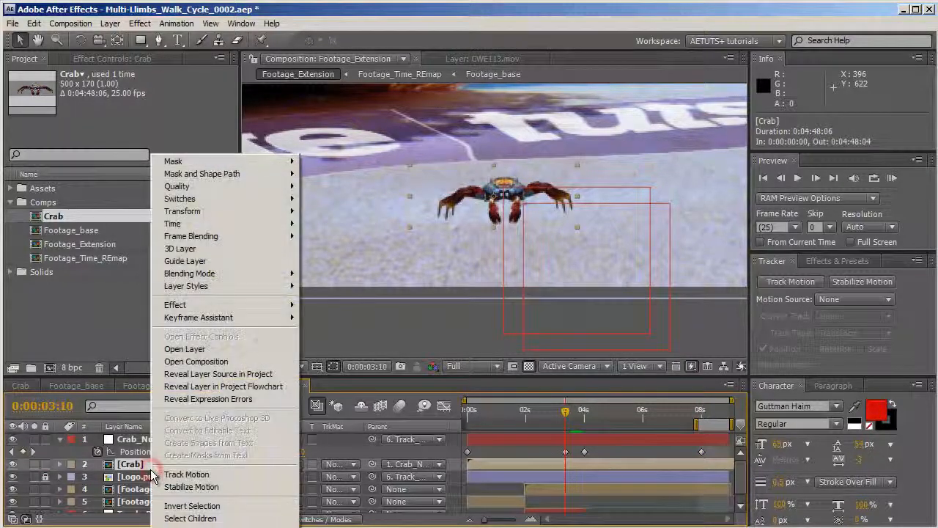
{"action": "left_click", "coordinate": [249, 219]}
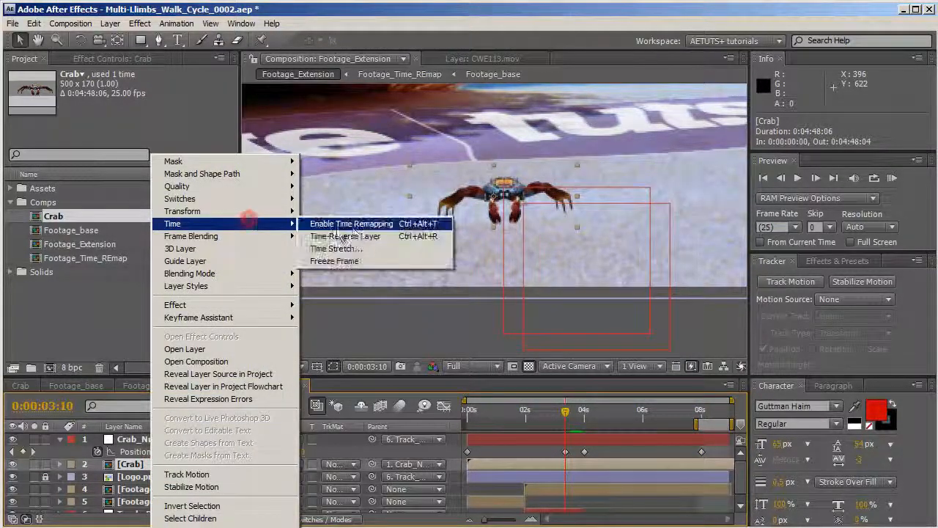
{"action": "left_click", "coordinate": [352, 225]}
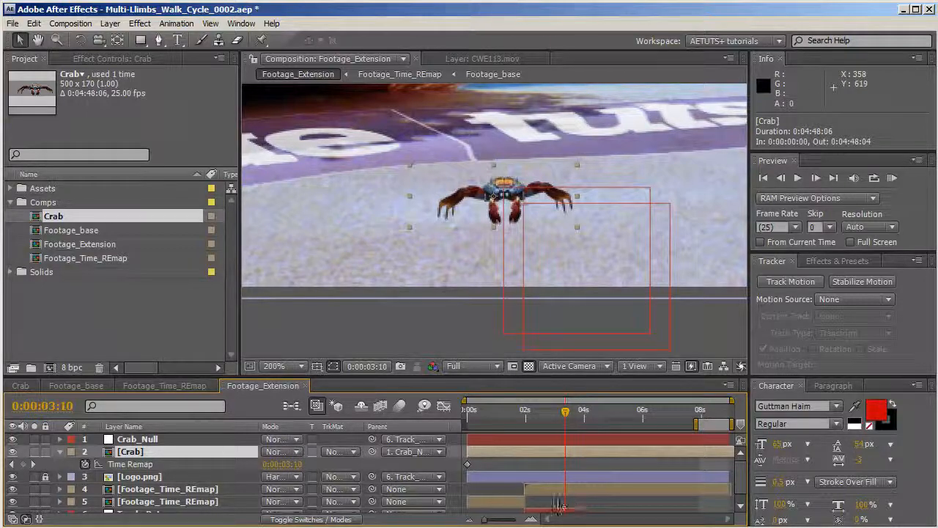
Show Crab_Null's Position keyframes and add a Time Remap keyframe to the Crab layer at 0:00:03:10.
{"action": "left_click", "coordinate": [146, 439]}
{"action": "key", "text": "p"}
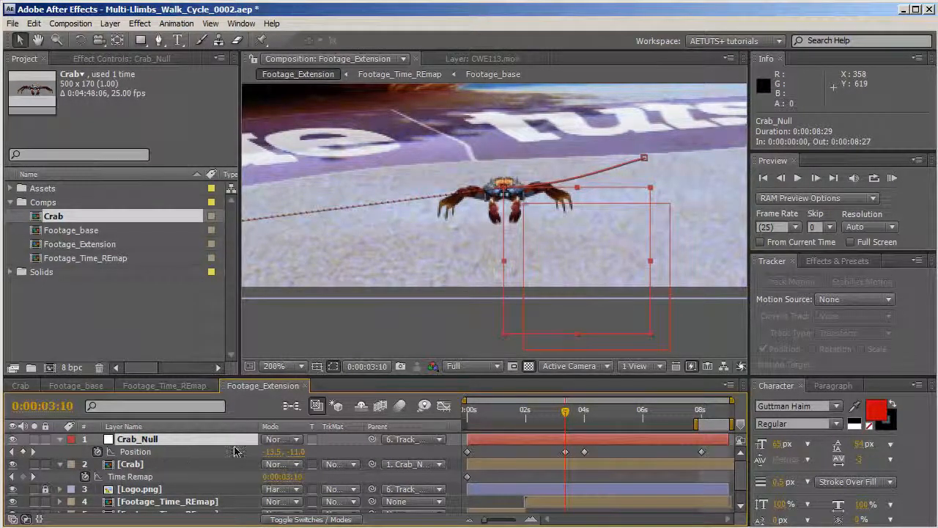
{"action": "left_click", "coordinate": [23, 476]}
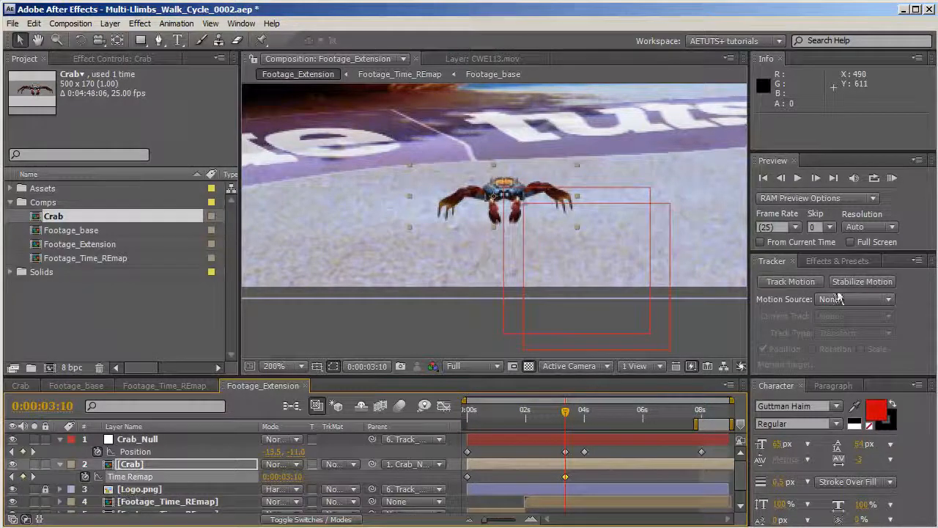
Copy the Crab layer's 0:00:03:10 Time Remap keyframe to 0:00:04:00 to freeze its legs during the pause.
{"action": "left_click", "coordinate": [815, 178]}
{"action": "left_click", "coordinate": [815, 178]}
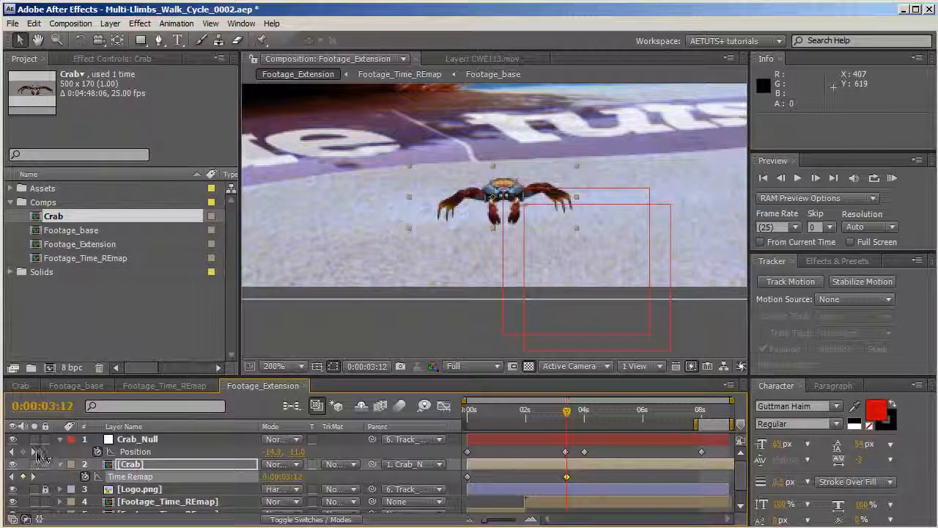
{"action": "left_click", "coordinate": [33, 451]}
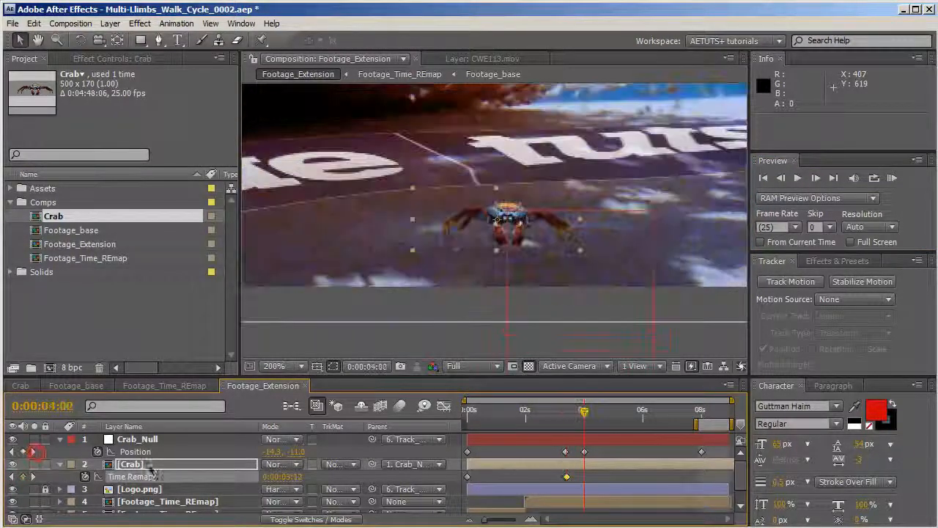
{"action": "left_click", "coordinate": [568, 476]}
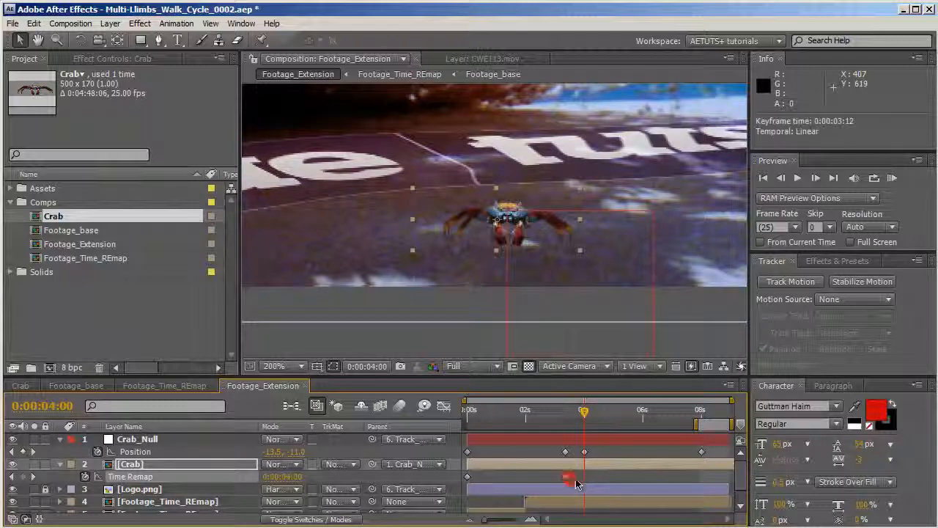
{"action": "key", "text": "ctrl+c"}
{"action": "key", "text": "ctrl+v"}
{"action": "mouse_move", "coordinate": [579, 412]}
{"action": "left_mouse_down"}
{"action": "mouse_move", "coordinate": [569, 419]}
{"action": "mouse_move", "coordinate": [583, 419]}
{"action": "mouse_move", "coordinate": [567, 421]}
{"action": "left_mouse_up"}
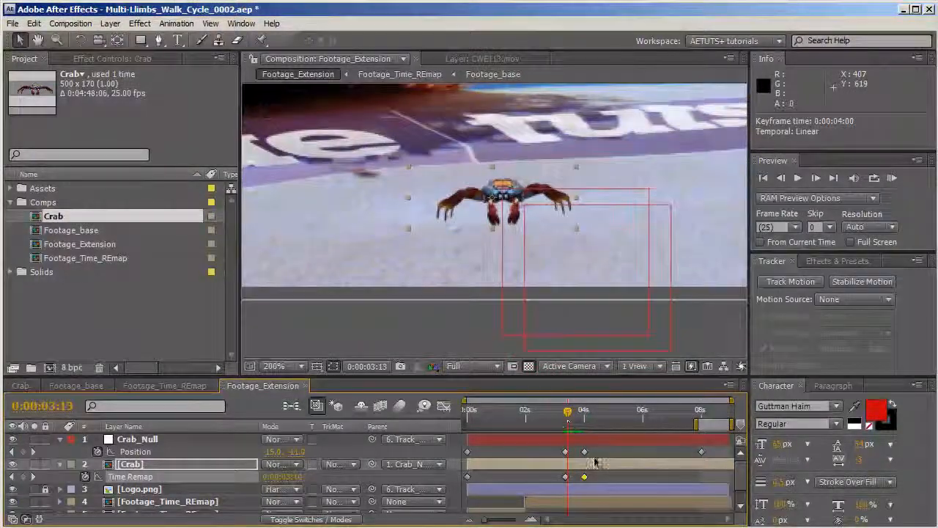
Set the spatial interpolation of Crab_Null's Position keyframes at 0:00:03:10 and 0:00:04:00 to Linear.
{"action": "left_click", "coordinate": [565, 451]}
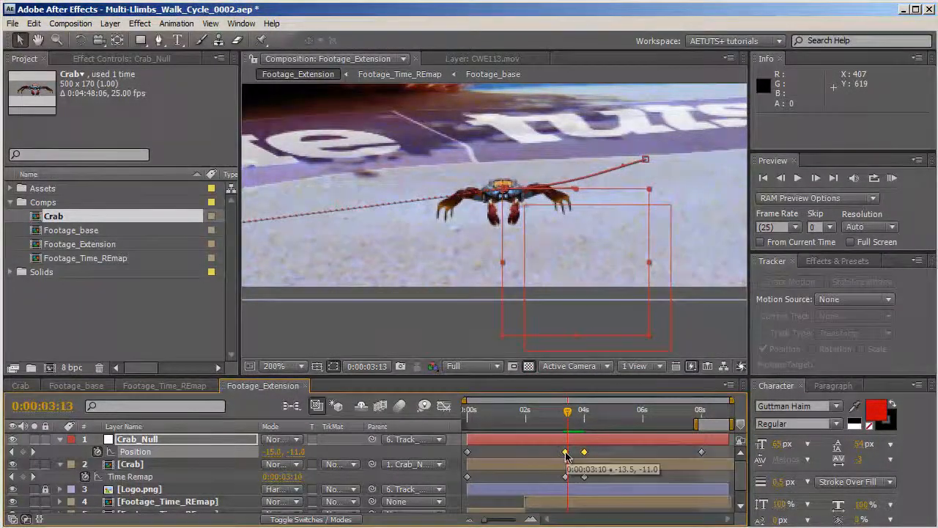
{"action": "right_click", "coordinate": [565, 452]}
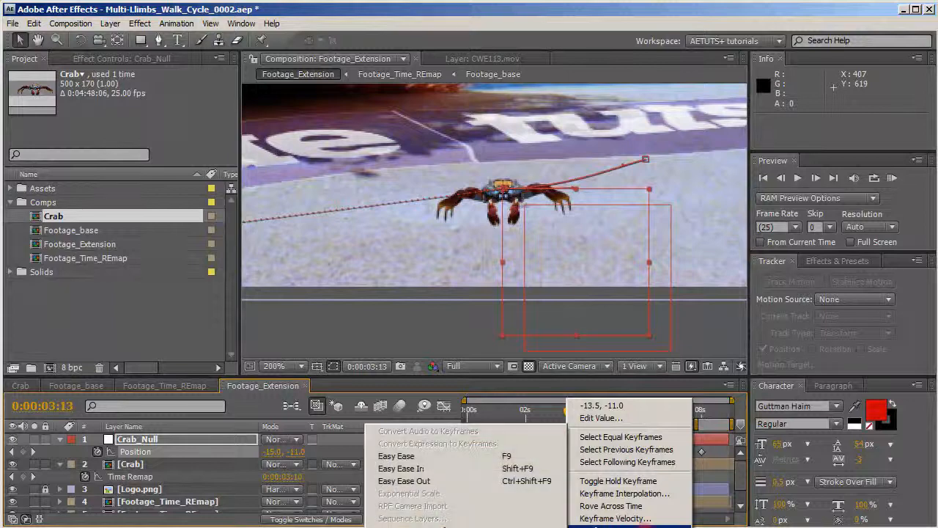
{"action": "left_click", "coordinate": [623, 493]}
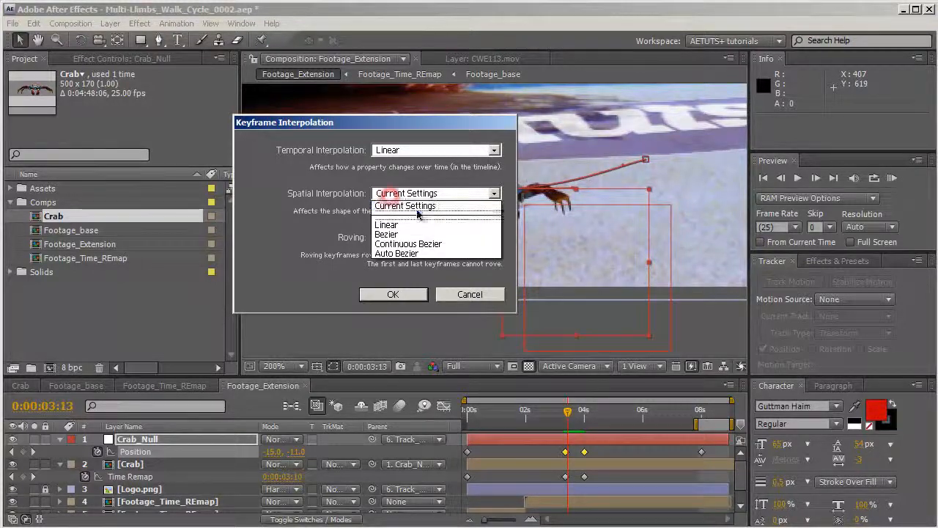
{"action": "left_click", "coordinate": [393, 294]}
Examine Crab_Null's exit path and the crab's position in the frame at 0:00:08:00.
{"action": "left_click_drag", "start_coordinate": [567, 412], "coordinate": [701, 418]}
{"action": "key", "text": "space"}
{"action": "left_click_drag", "start_coordinate": [504, 214], "coordinate": [549, 211]}
{"action": "scroll", "coordinate": [595, 229], "scroll_direction": "down", "scroll_amount": 2}
{"action": "key", "text": "space"}
{"action": "left_click_drag", "start_coordinate": [646, 351], "coordinate": [595, 329]}
{"action": "scroll", "coordinate": [595, 329], "scroll_direction": "up", "scroll_amount": 1}
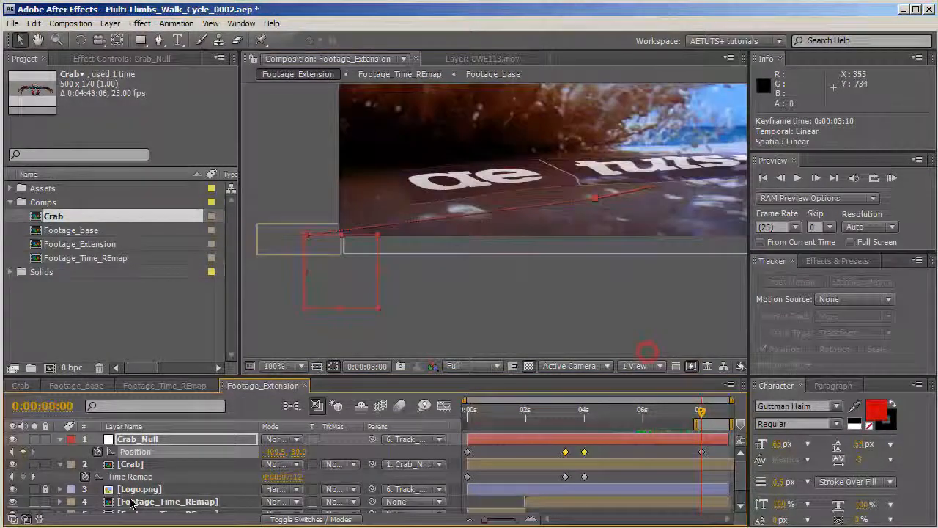
{"action": "key", "text": "space"}
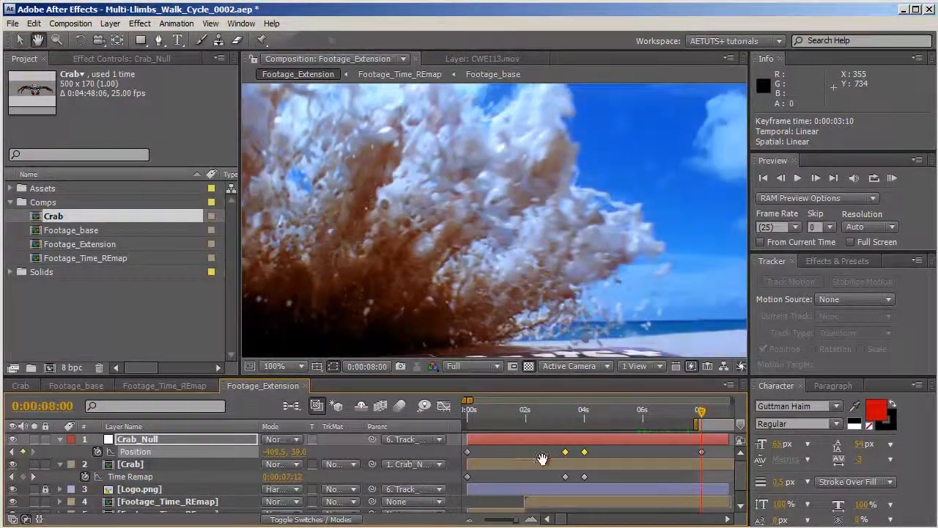
Move the Crab layer's last Time Remap keyframe earlier, to about 0:02:11, to speed up its final walk.
{"action": "left_click_drag", "start_coordinate": [564, 459], "coordinate": [564, 456]}
{"action": "mouse_move", "coordinate": [521, 519]}
{"action": "left_mouse_down"}
{"action": "mouse_move", "coordinate": [493, 519]}
{"action": "mouse_move", "coordinate": [515, 524]}
{"action": "left_mouse_up"}
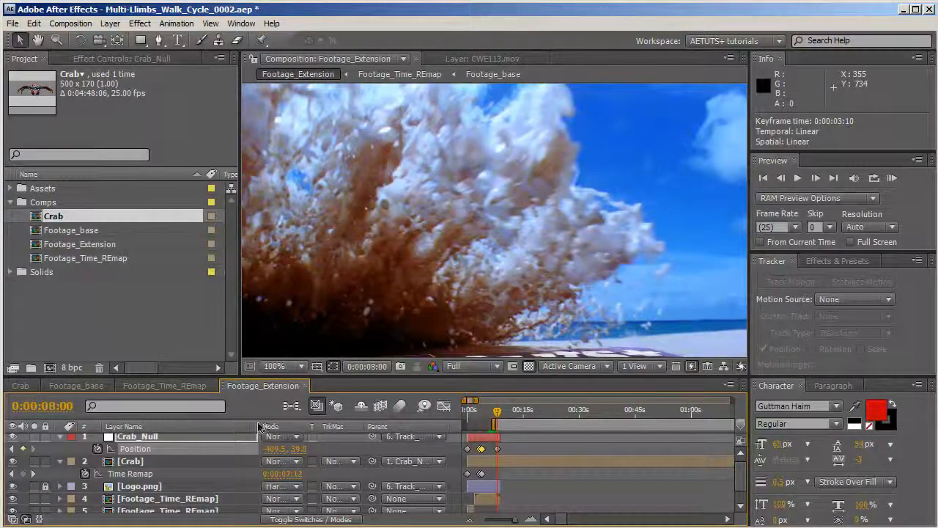
{"action": "left_click_drag", "start_coordinate": [258, 427], "coordinate": [200, 427]}
{"action": "key", "text": "space"}
{"action": "left_click_drag", "start_coordinate": [494, 474], "coordinate": [527, 475]}
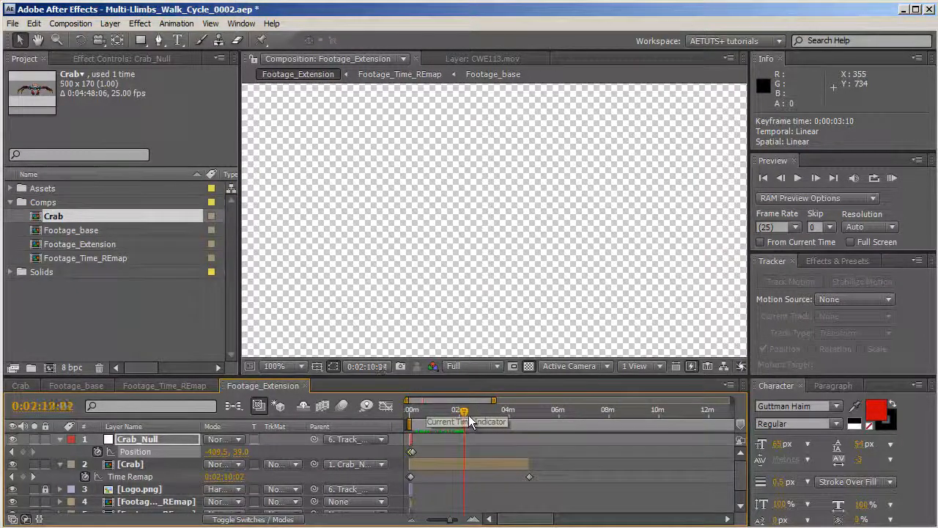
{"action": "left_click", "coordinate": [469, 465]}
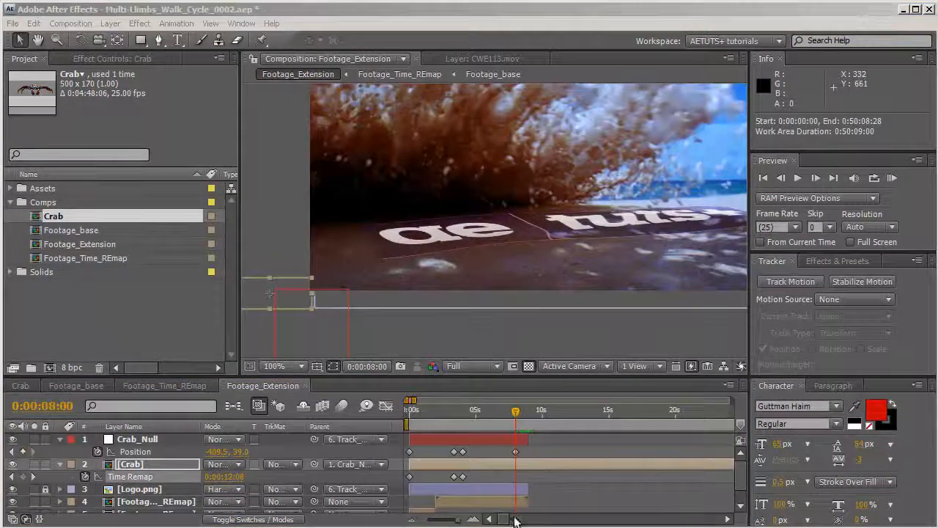
End Footage_Extension's work area with the longer Footage_Time_REmap layer at 0:00:08:27 and trim the composition to it.
{"action": "left_click", "coordinate": [502, 508]}
{"action": "key", "text": "o"}
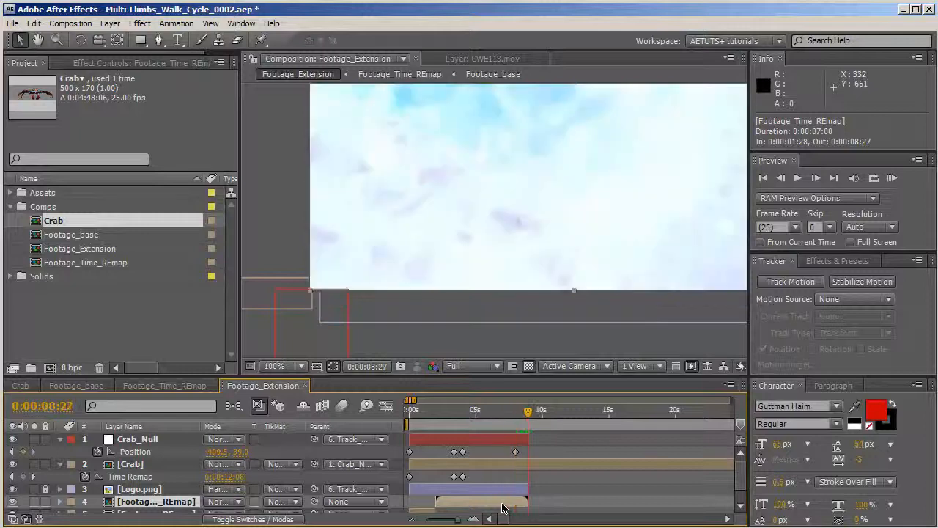
{"action": "right_click", "coordinate": [509, 423]}
{"action": "left_click", "coordinate": [555, 456]}
Collapse the layer properties, duplicate the Crab layer, and rename the lower copy Crab_Shadow.
{"action": "left_click_drag", "start_coordinate": [534, 416], "coordinate": [481, 415]}
{"action": "left_click_drag", "start_coordinate": [687, 228], "coordinate": [637, 186]}
{"action": "scroll", "coordinate": [565, 201], "scroll_direction": "up", "scroll_amount": 1}
{"action": "key", "text": "F2"}
{"action": "key", "text": "u"}
{"action": "left_click", "coordinate": [132, 452]}
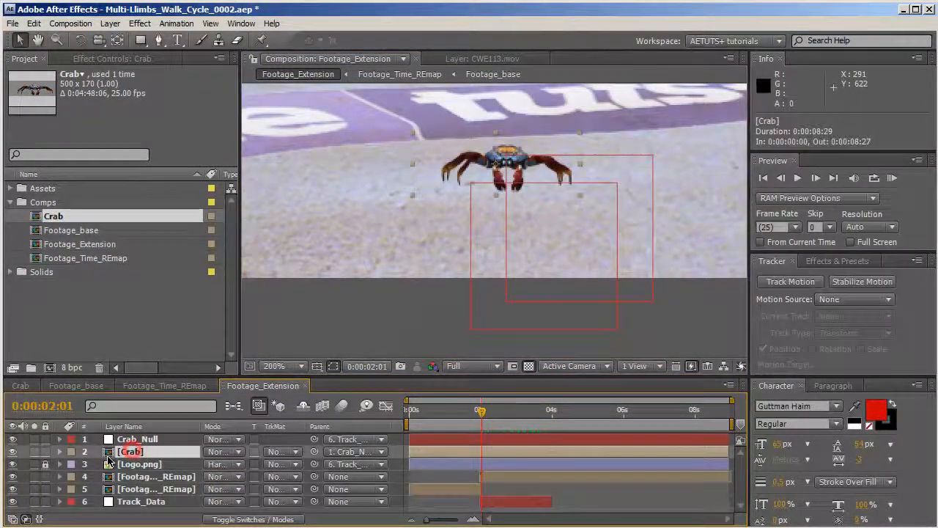
{"action": "key", "text": "ctrl+d"}
{"action": "left_click", "coordinate": [144, 466]}
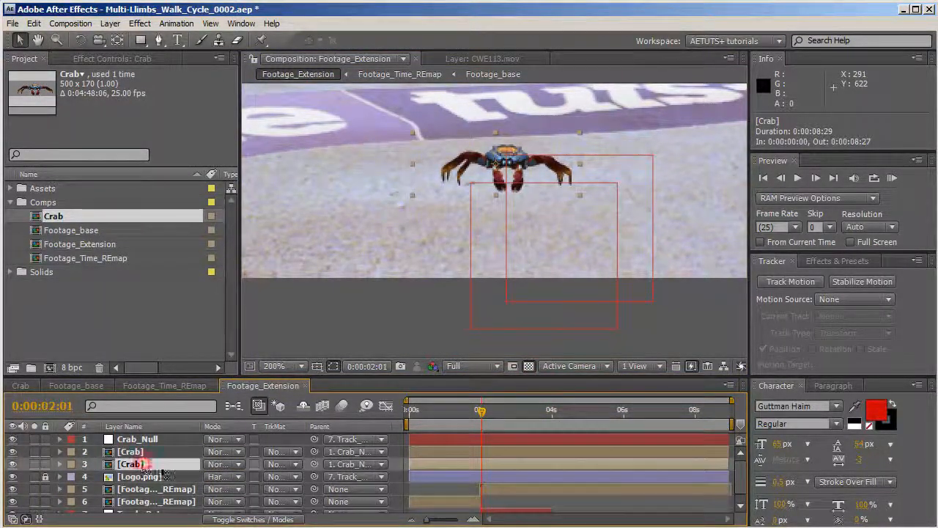
{"action": "key", "text": "Return"}
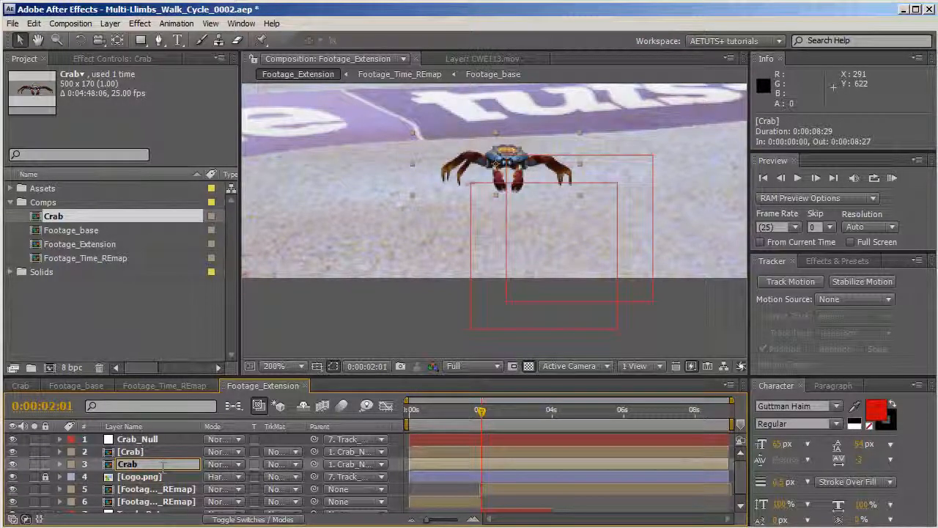
{"action": "type", "text": "S"}
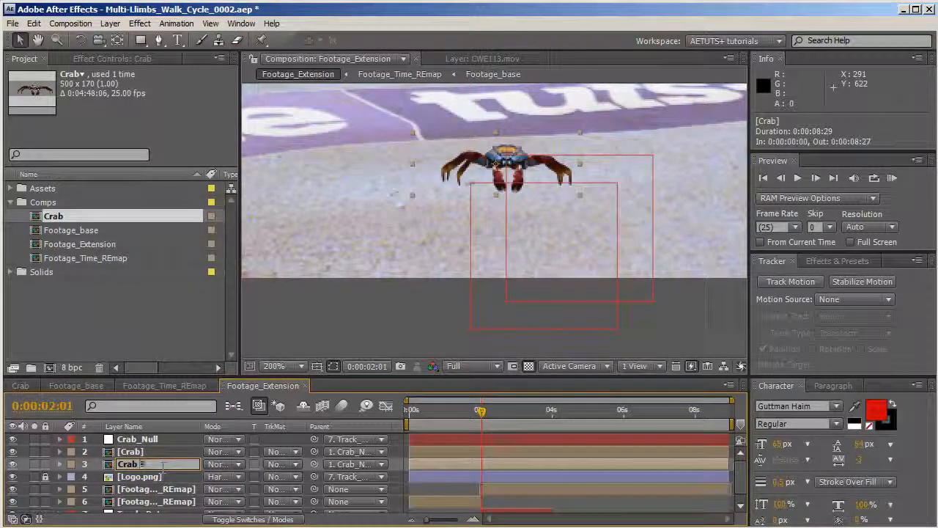
{"action": "type", "text": "hadow"}
{"action": "key", "text": "Return"}
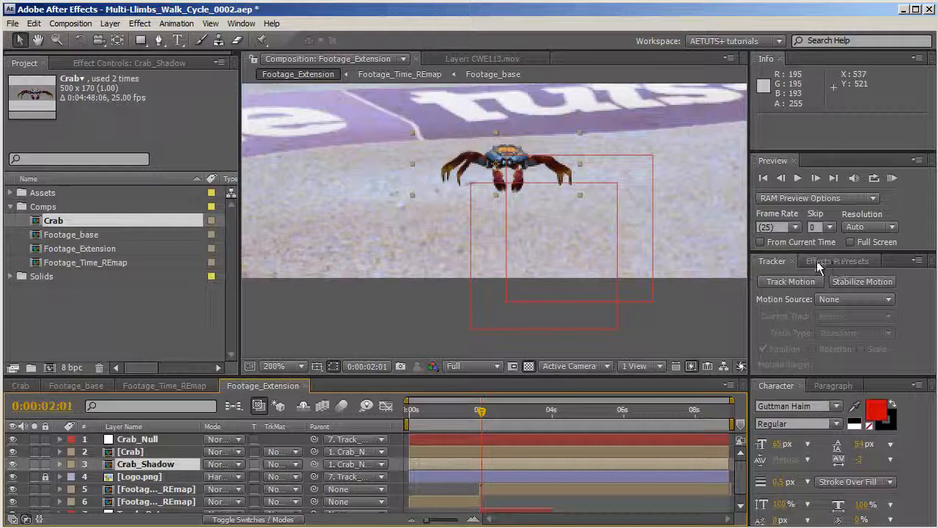
Apply a very dark blue Fill and a Fast Blur with a Blurriness of 36 to Crab_Shadow.
{"action": "left_click", "coordinate": [835, 261]}
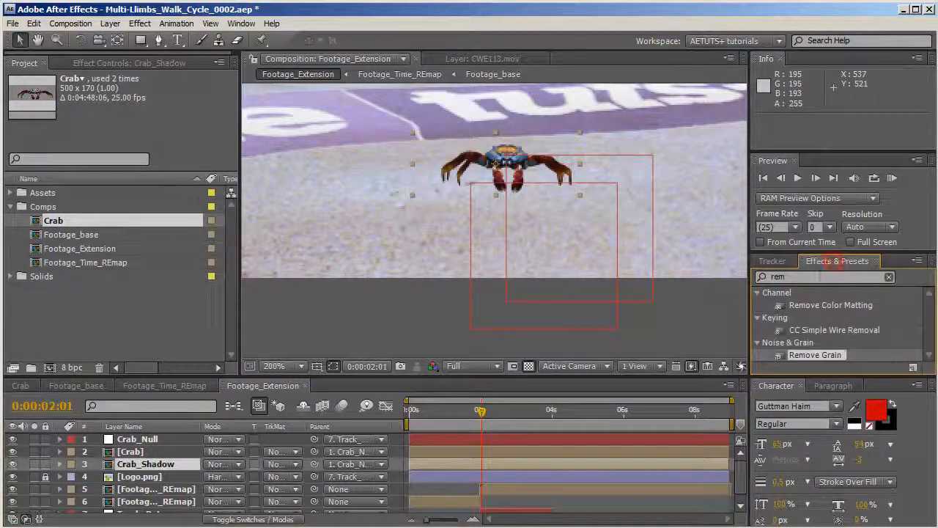
{"action": "type", "text": "fill"}
{"action": "double_click", "coordinate": [795, 330]}
{"action": "left_click", "coordinate": [119, 140]}
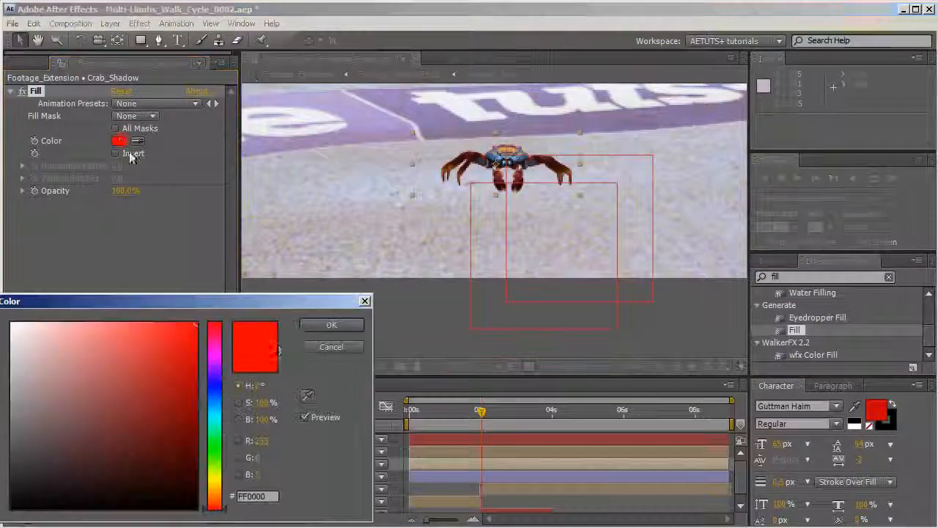
{"action": "left_click", "coordinate": [206, 390]}
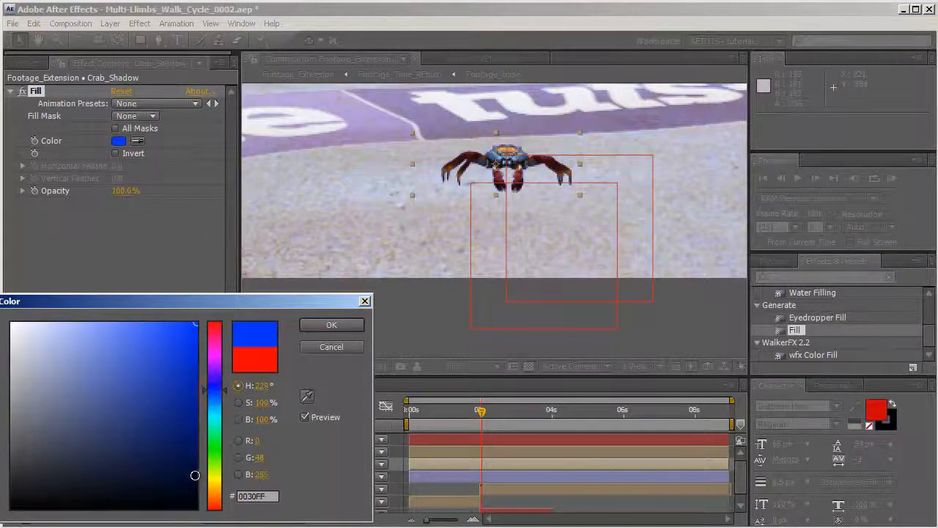
{"action": "left_click", "coordinate": [195, 475]}
{"action": "left_click", "coordinate": [331, 325]}
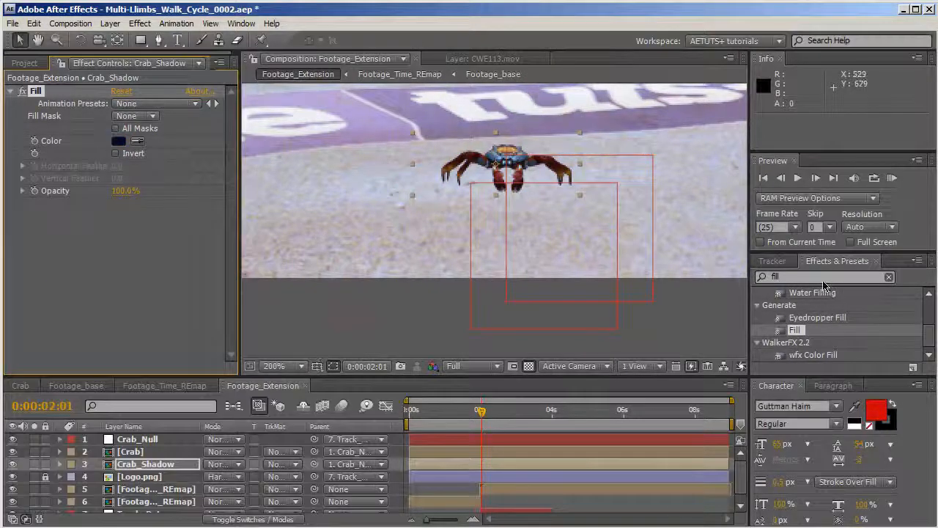
{"action": "type", "text": "fast b"}
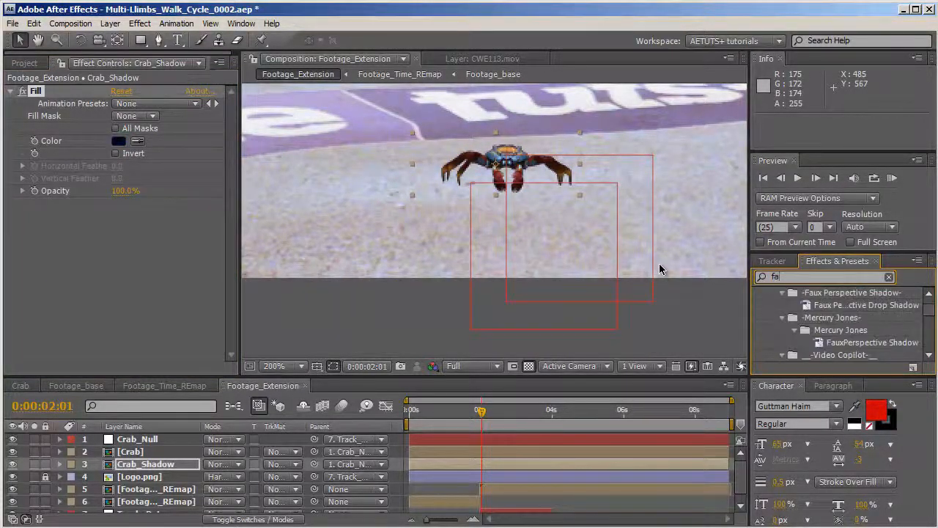
{"action": "left_click_drag", "start_coordinate": [805, 318], "coordinate": [144, 231]}
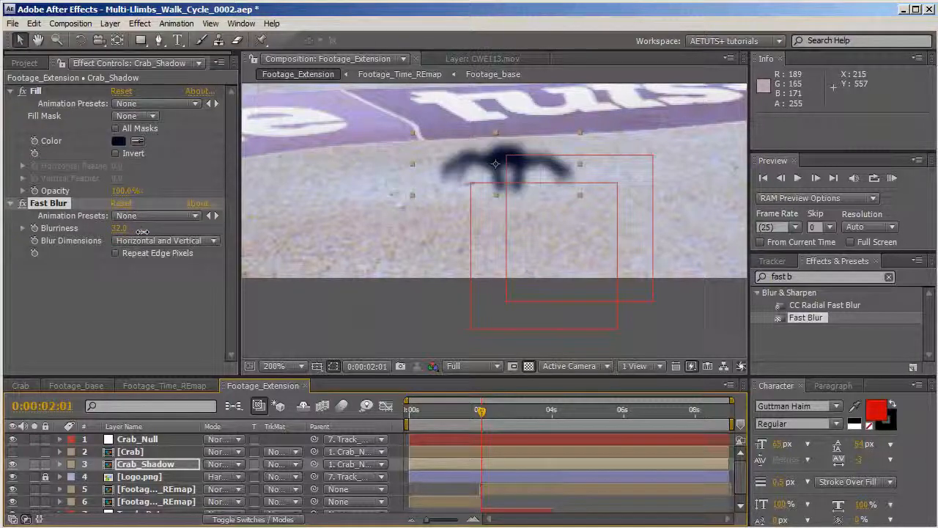
Make Crab_Shadow a 3D layer and move its anchor point down to the crab's feet.
{"action": "left_click", "coordinate": [228, 469]}
{"action": "left_click", "coordinate": [246, 325]}
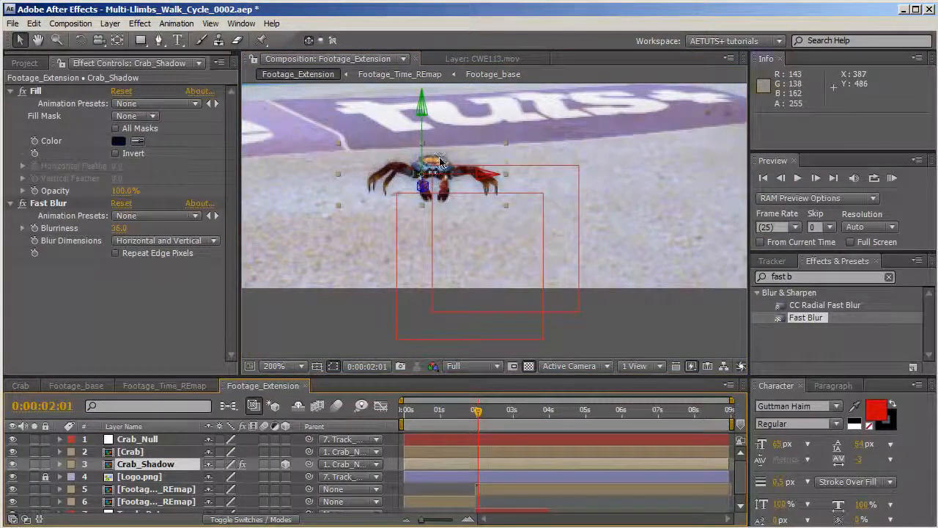
{"action": "left_click_drag", "start_coordinate": [425, 191], "coordinate": [434, 208]}
Rotate Crab_Shadow around its X axis so the shadow lies flat on the sand.
{"action": "key", "text": "r"}
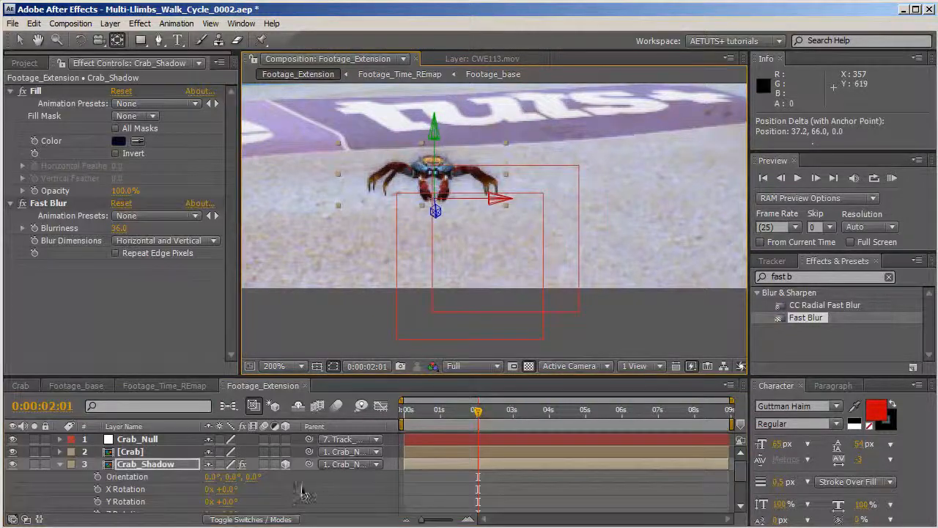
{"action": "left_click_drag", "start_coordinate": [227, 492], "coordinate": [238, 494]}
{"action": "left_click_drag", "start_coordinate": [237, 495], "coordinate": [226, 497]}
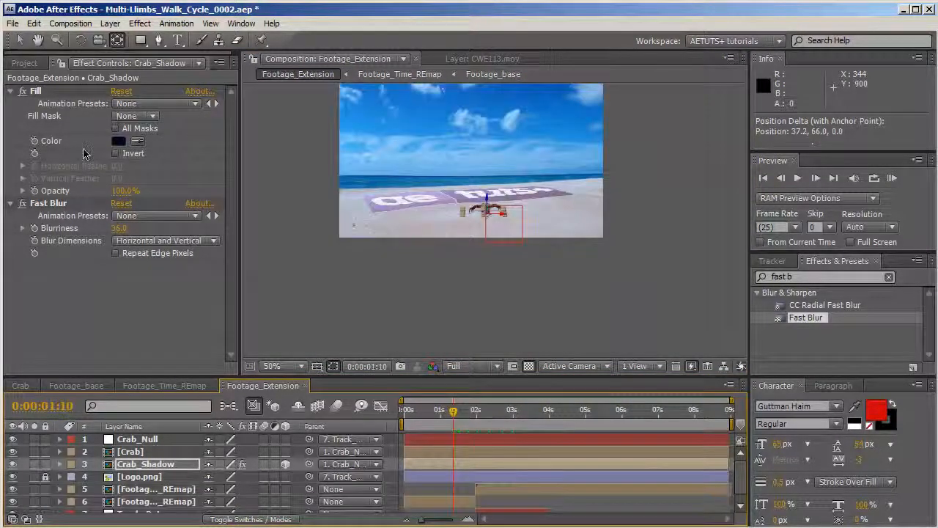
Create a 720 x 576 composition named Main_Comp and place the Footage_Extension composition in it.
{"action": "key", "text": "ctrl+n"}
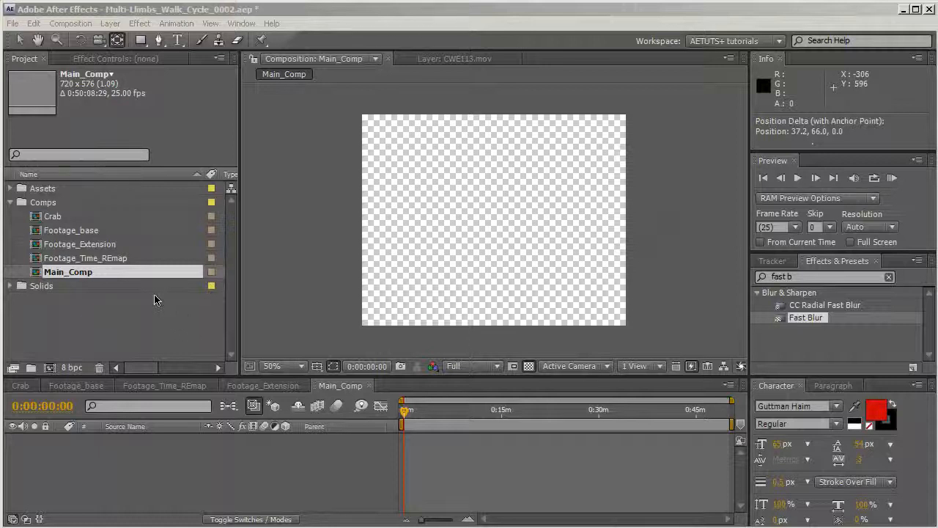
{"action": "left_click_drag", "start_coordinate": [90, 249], "coordinate": [150, 456]}
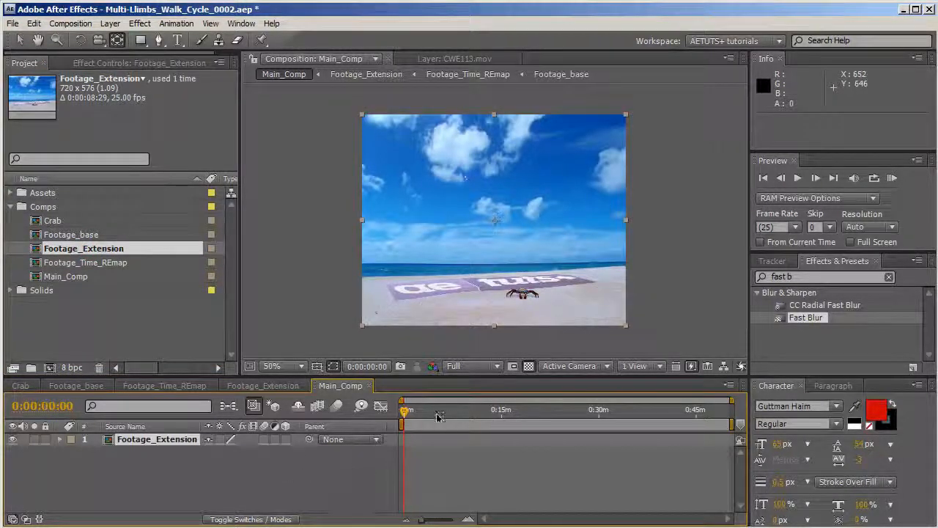
{"action": "left_click", "coordinate": [33, 408]}
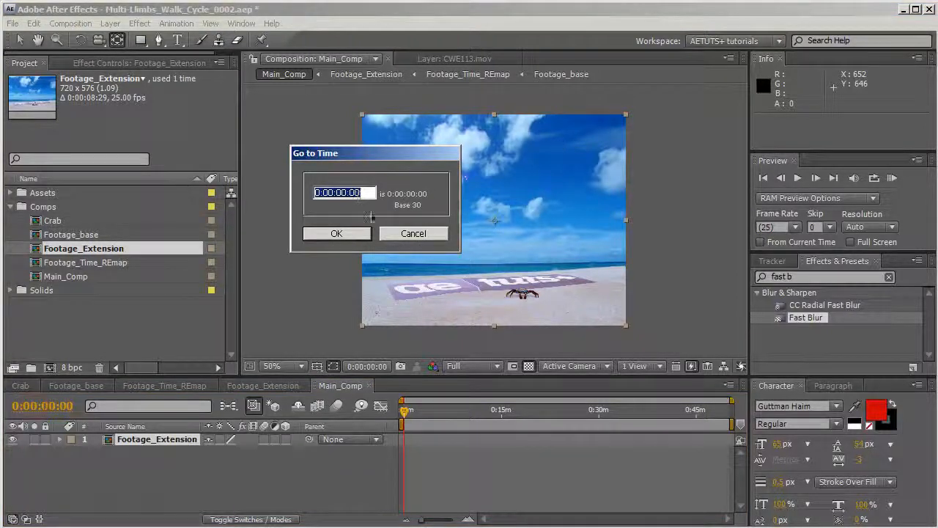
{"action": "left_click", "coordinate": [414, 232]}
Set the Main_Comp work area to end with the Footage_Extension layer and trim the composition to it.
{"action": "left_click_drag", "start_coordinate": [406, 420], "coordinate": [404, 418]}
{"action": "left_click", "coordinate": [464, 519]}
{"action": "left_click", "coordinate": [464, 520]}
{"action": "left_click", "coordinate": [464, 520]}
{"action": "left_click", "coordinate": [464, 520]}
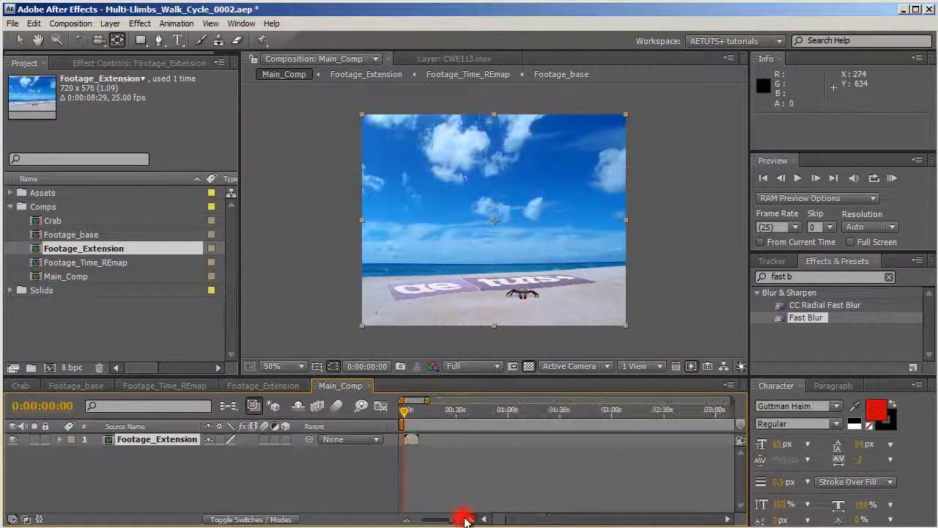
{"action": "left_click", "coordinate": [464, 520]}
{"action": "left_click", "coordinate": [463, 520]}
{"action": "key", "text": "o"}
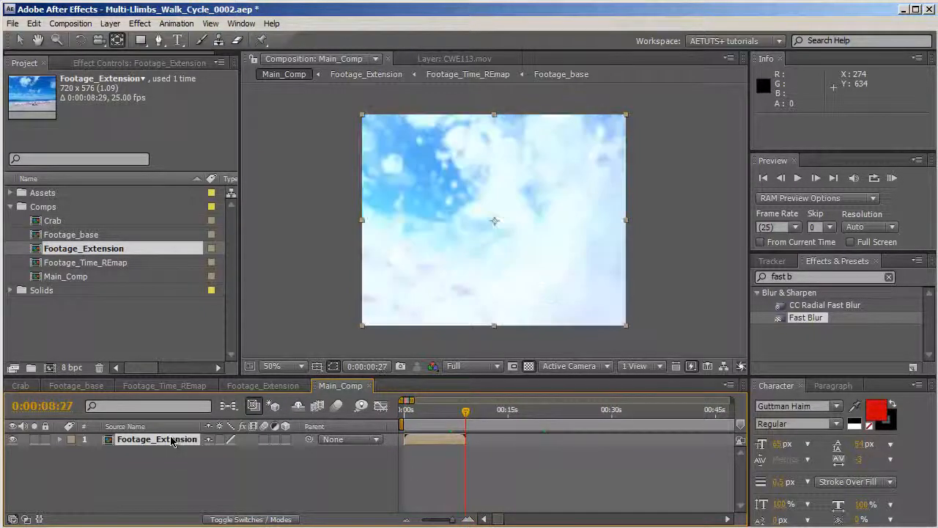
{"action": "right_click", "coordinate": [465, 425]}
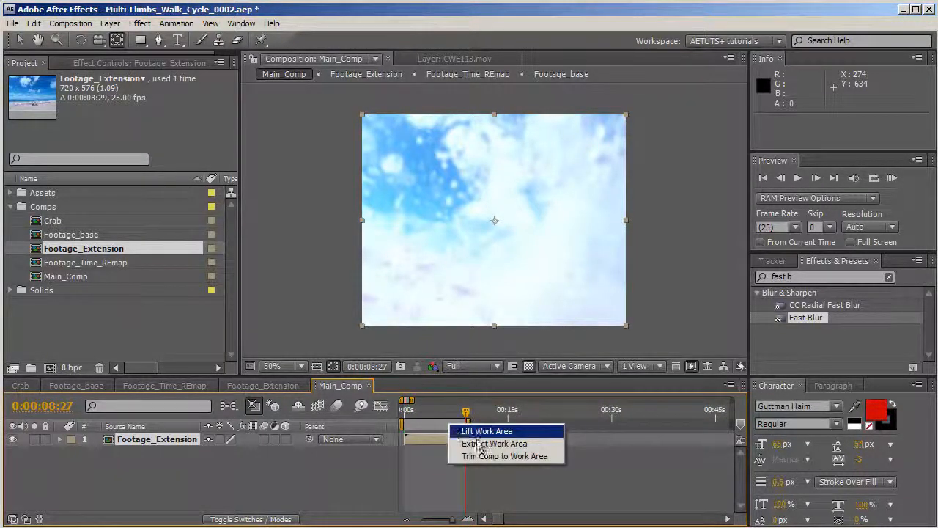
{"action": "left_click", "coordinate": [484, 452]}
Add an adjustment layer above Footage_Extension in Main_Comp and rename it Wiggle_Control.
{"action": "left_click_drag", "start_coordinate": [434, 424], "coordinate": [475, 427]}
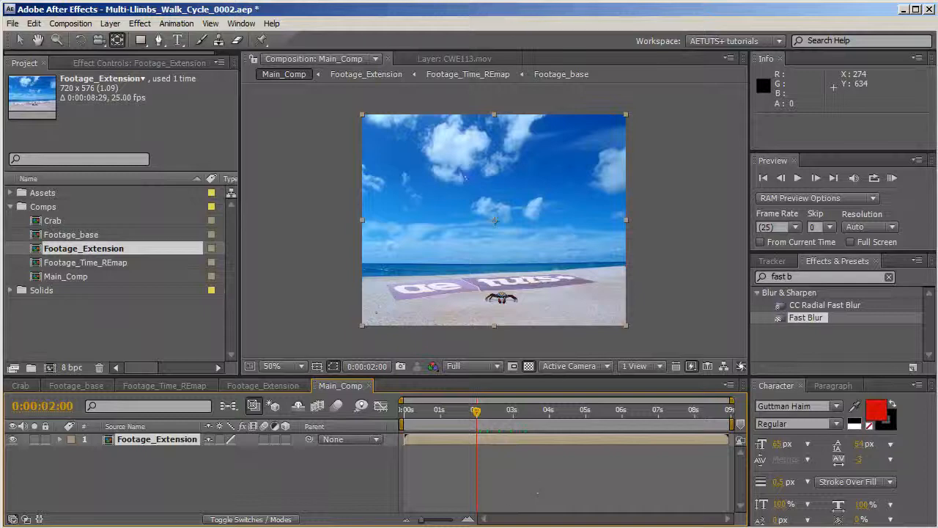
{"action": "right_click", "coordinate": [190, 476]}
{"action": "mouse_move", "coordinate": [250, 423]}
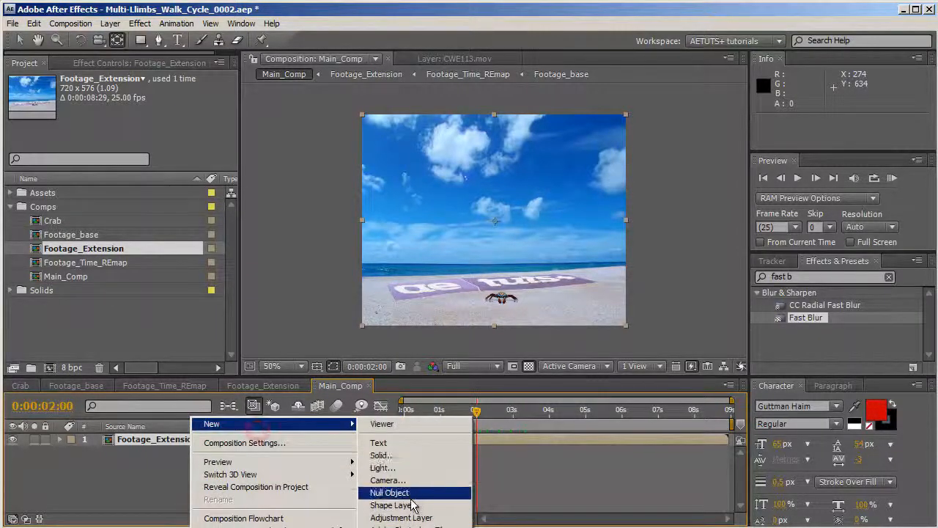
{"action": "left_click", "coordinate": [402, 517]}
{"action": "left_click", "coordinate": [167, 441]}
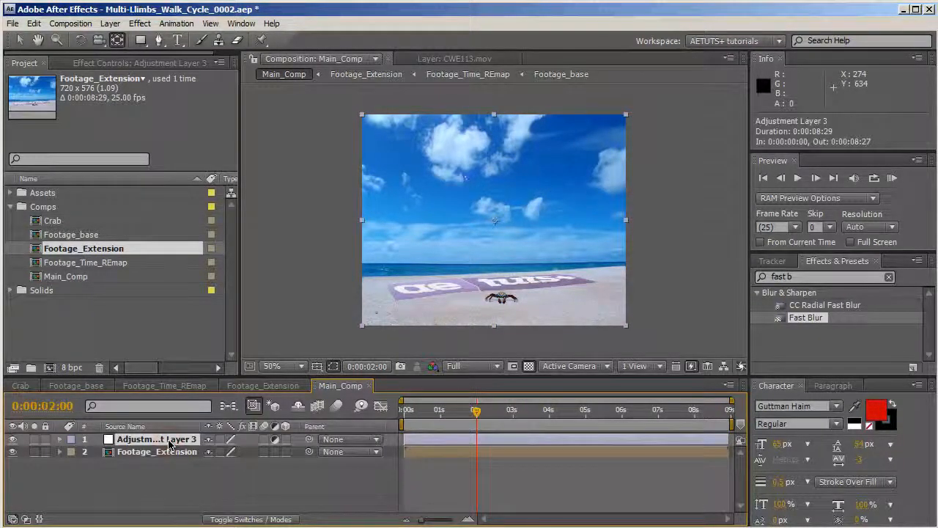
{"action": "key", "text": "Return"}
{"action": "type", "text": "Wiggle"}
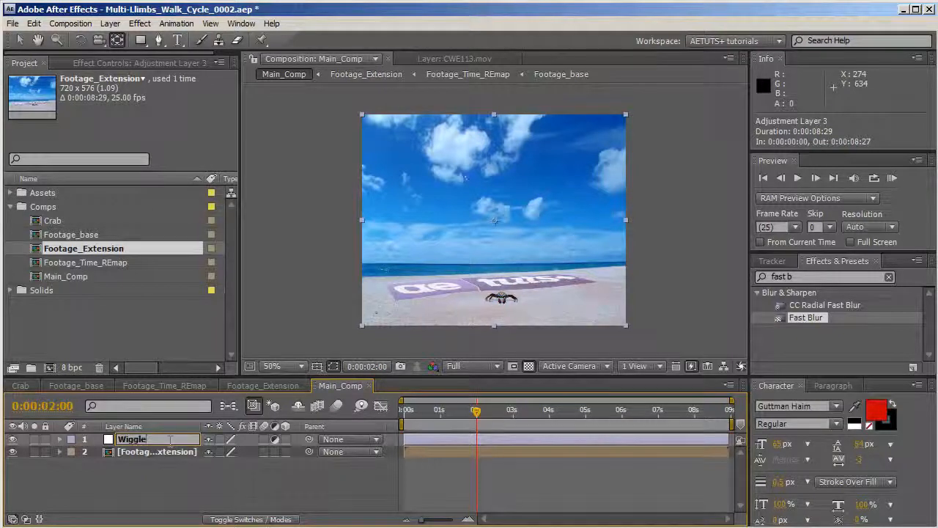
{"action": "type", "text": "_Contr"}
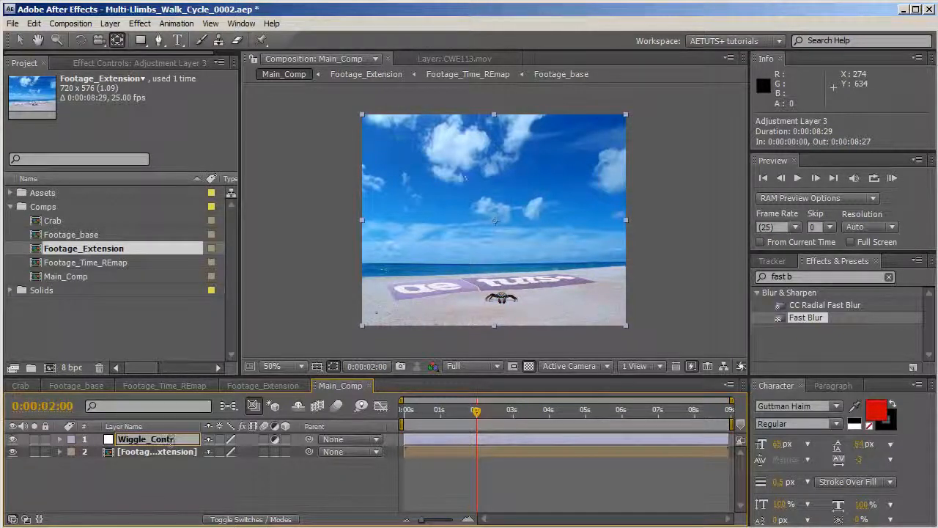
{"action": "type", "text": "ol"}
{"action": "key", "text": "Return"}
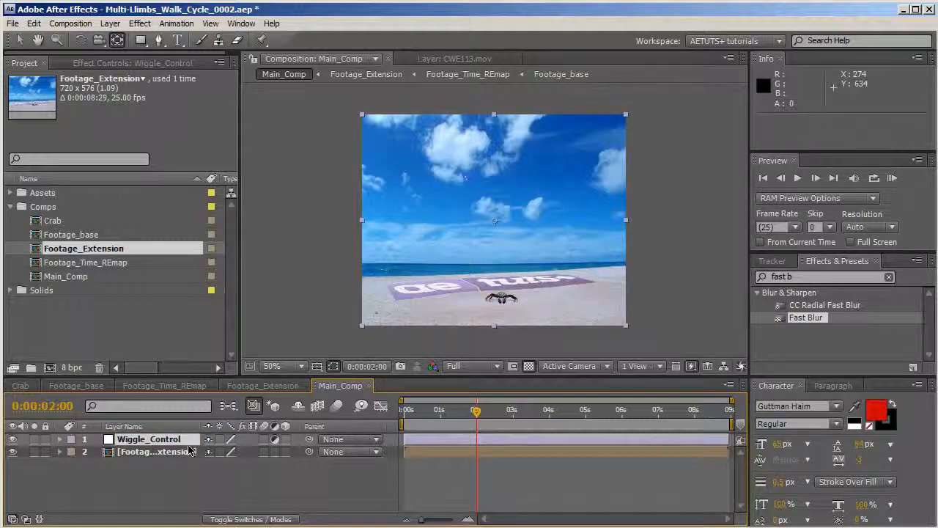
Apply the Slider Control expression effect to the Wiggle_Control layer.
{"action": "left_click", "coordinate": [139, 23]}
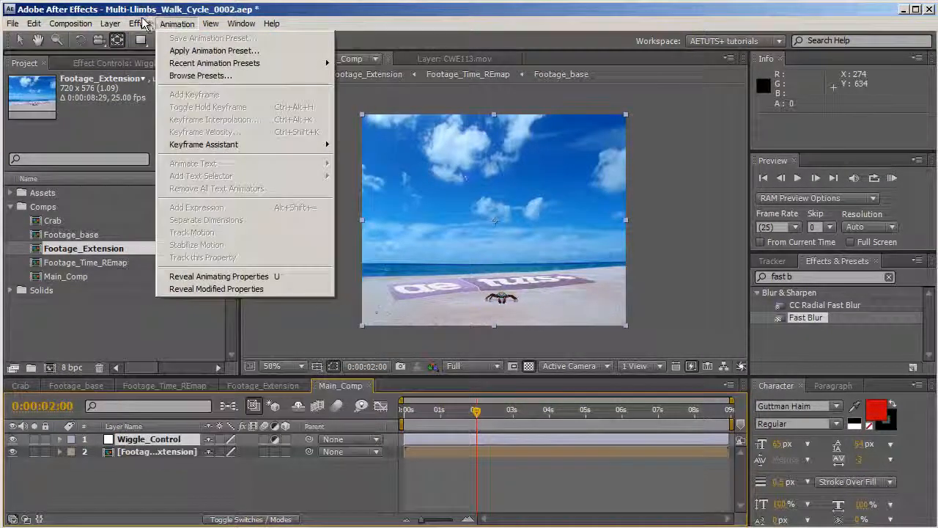
{"action": "left_click", "coordinate": [143, 24]}
{"action": "left_click", "coordinate": [139, 24]}
{"action": "mouse_move", "coordinate": [206, 198]}
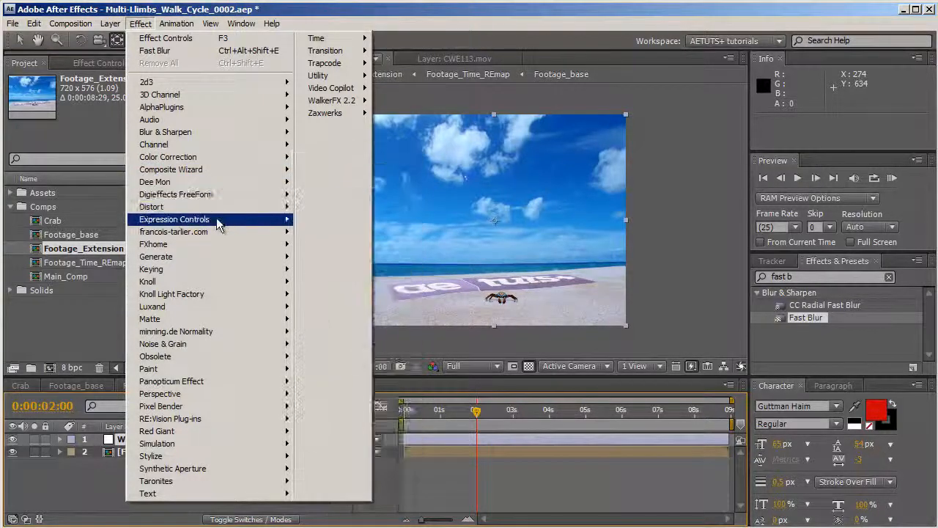
{"action": "mouse_move", "coordinate": [216, 220]}
{"action": "left_click", "coordinate": [352, 281]}
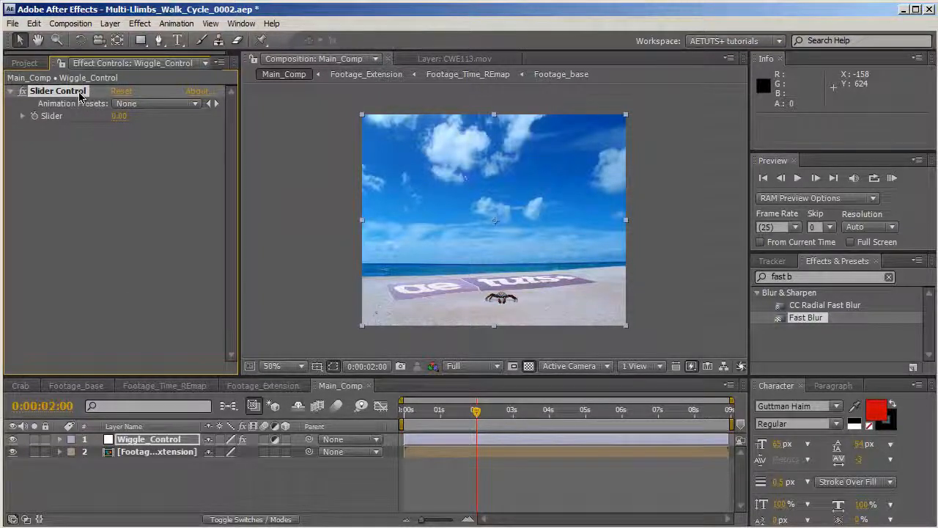
Rename the Slider Control effect on the Wiggle_Control layer as Wiggle Control.
{"action": "left_click", "coordinate": [83, 91]}
{"action": "key", "text": "Return"}
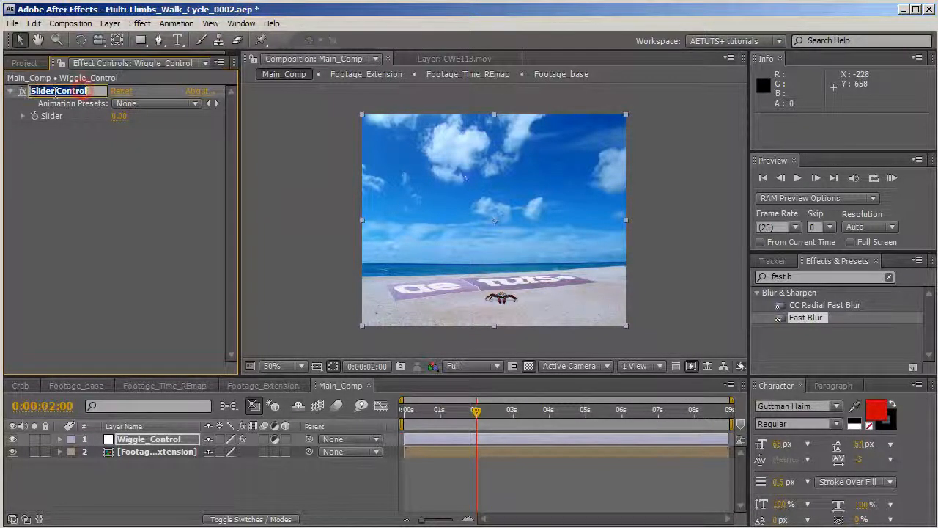
{"action": "left_click_drag", "start_coordinate": [55, 91], "coordinate": [4, 87]}
{"action": "type", "text": "Wi"}
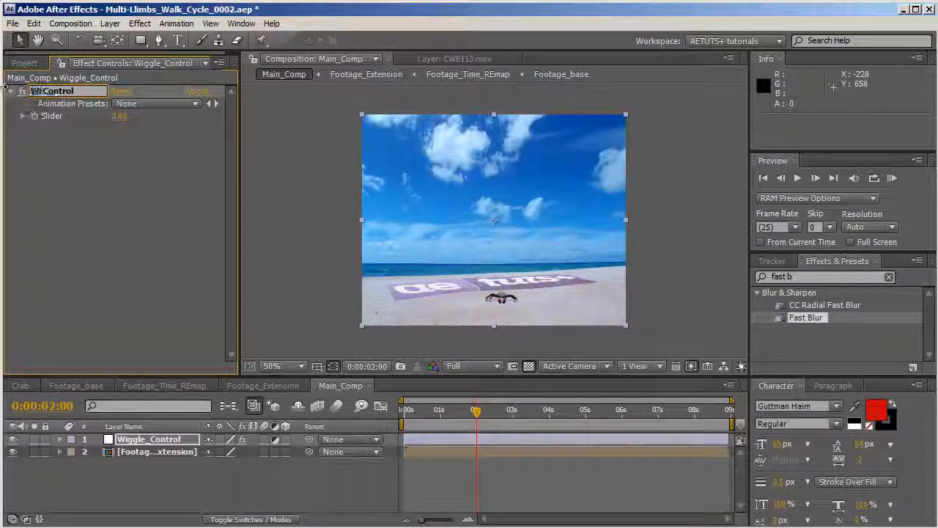
{"action": "type", "text": "ggle"}
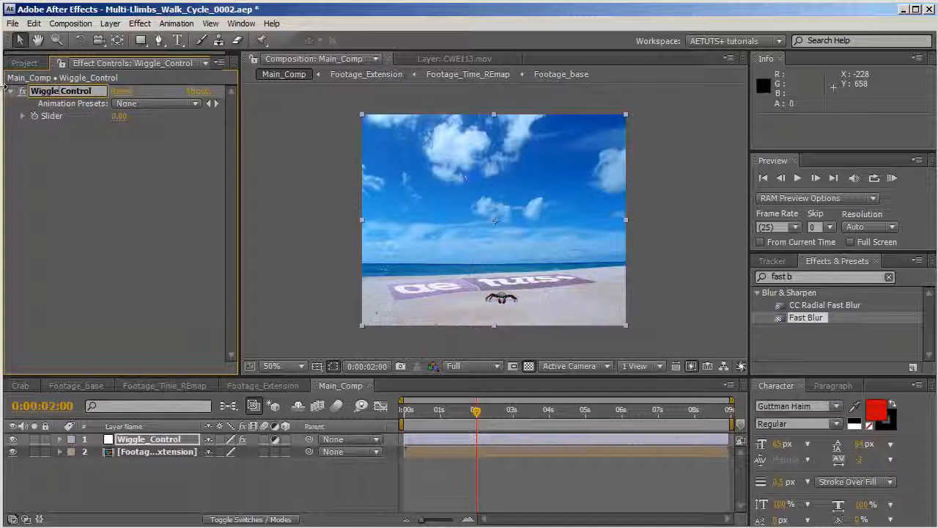
{"action": "key", "text": "Return"}
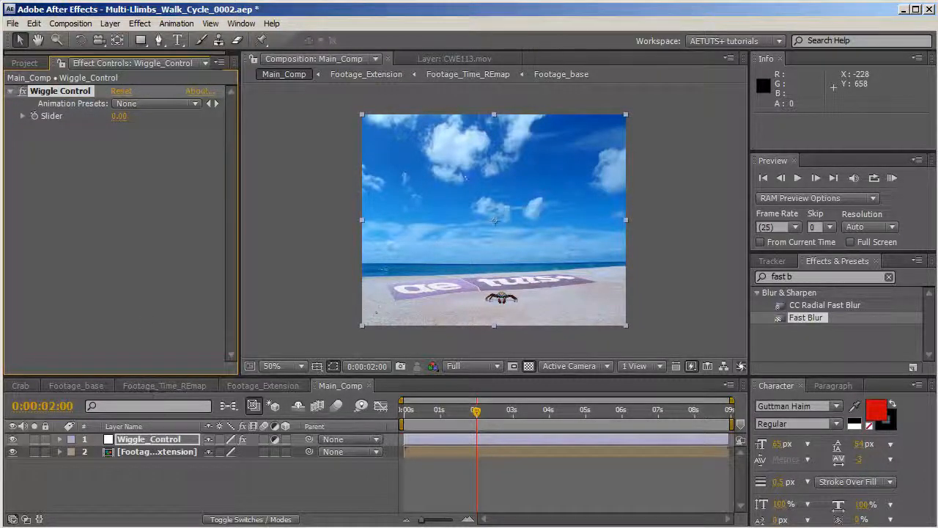
Make the Footage_Extension layer 3D and add an expression to its Position.
{"action": "left_click", "coordinate": [197, 451]}
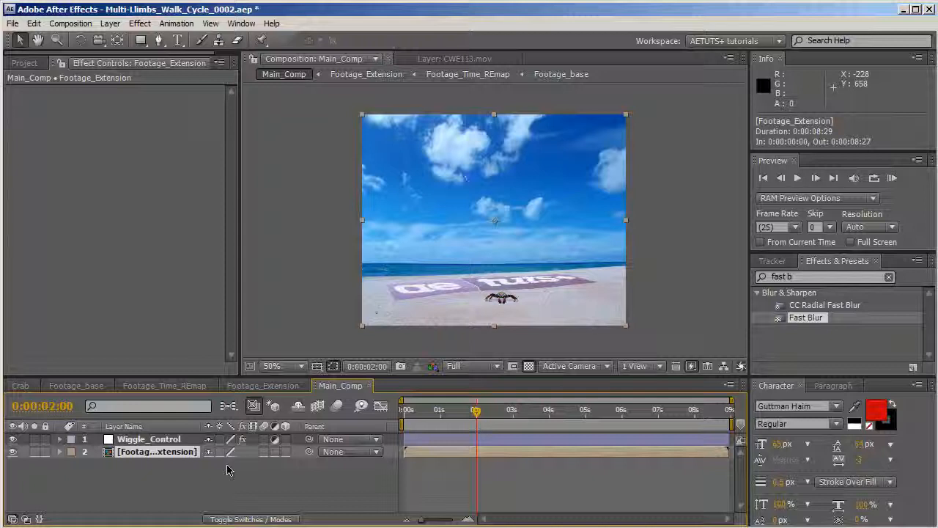
{"action": "left_click", "coordinate": [285, 451]}
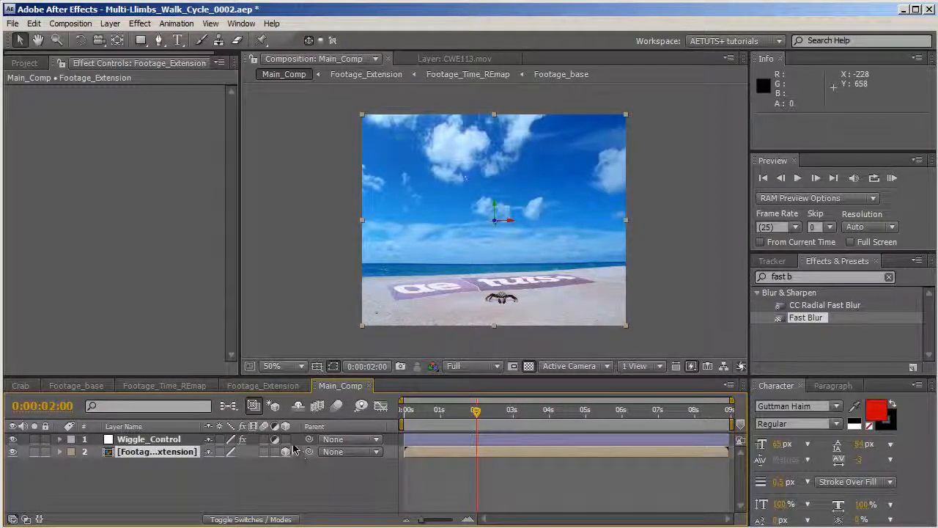
{"action": "key", "text": "p"}
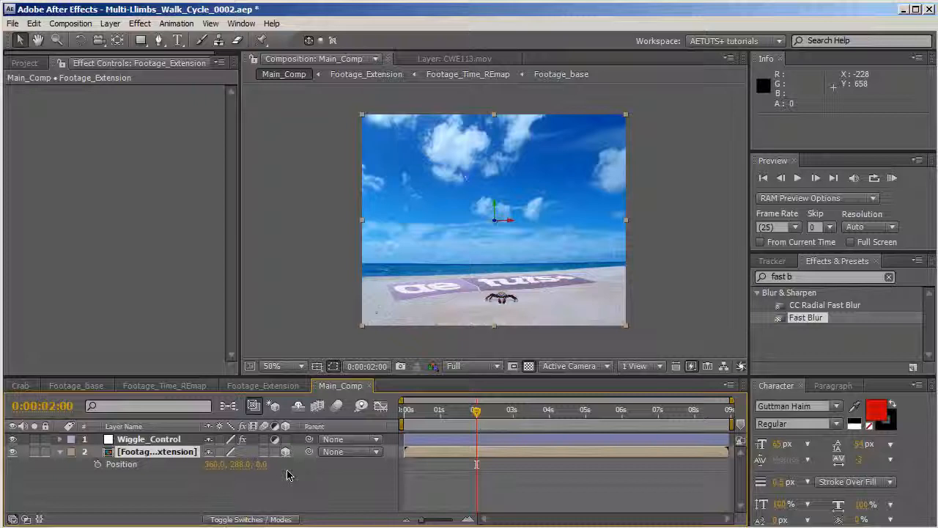
{"action": "left_click", "coordinate": [99, 464], "text": "alt"}
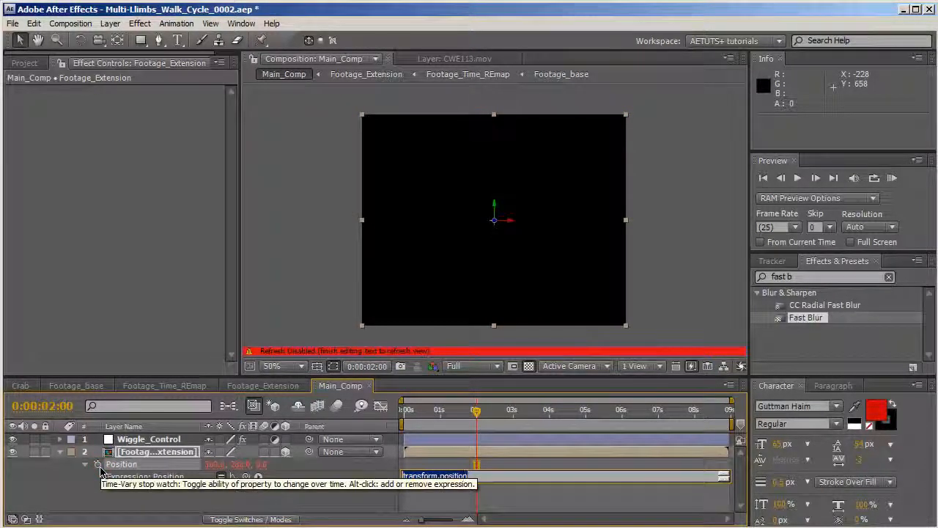
Set the Footage_Extension Position expression to a wiggle with frequency .5 and the amplitude linked to the Wiggle Control slider.
{"action": "left_click", "coordinate": [160, 439]}
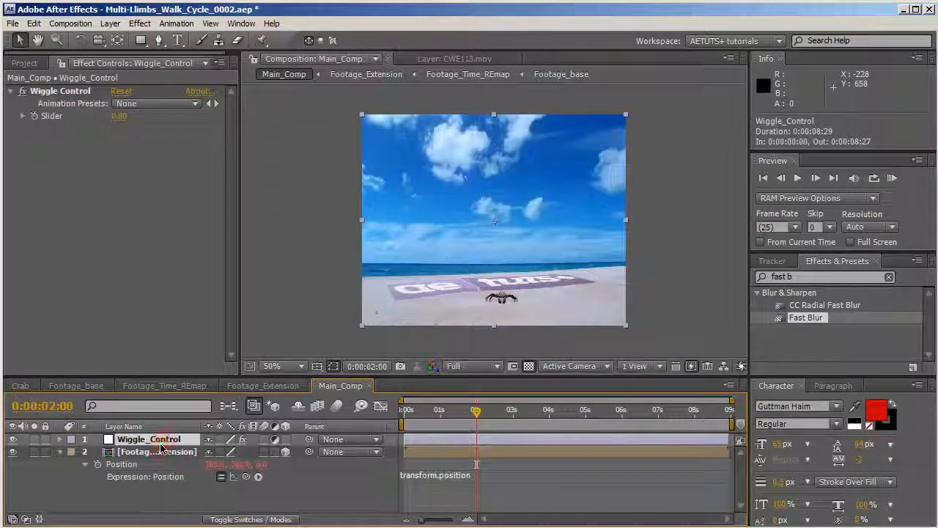
{"action": "key", "text": "e"}
{"action": "left_click", "coordinate": [85, 452]}
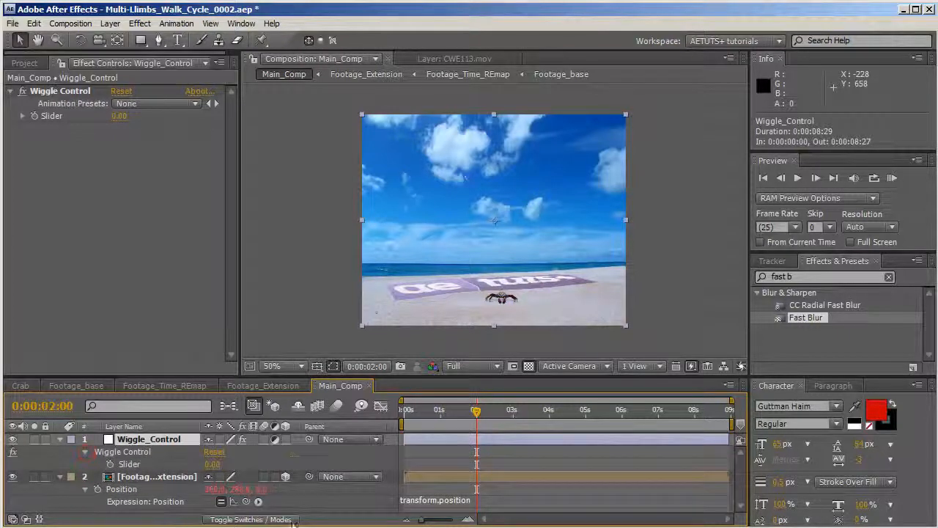
{"action": "left_click", "coordinate": [425, 500]}
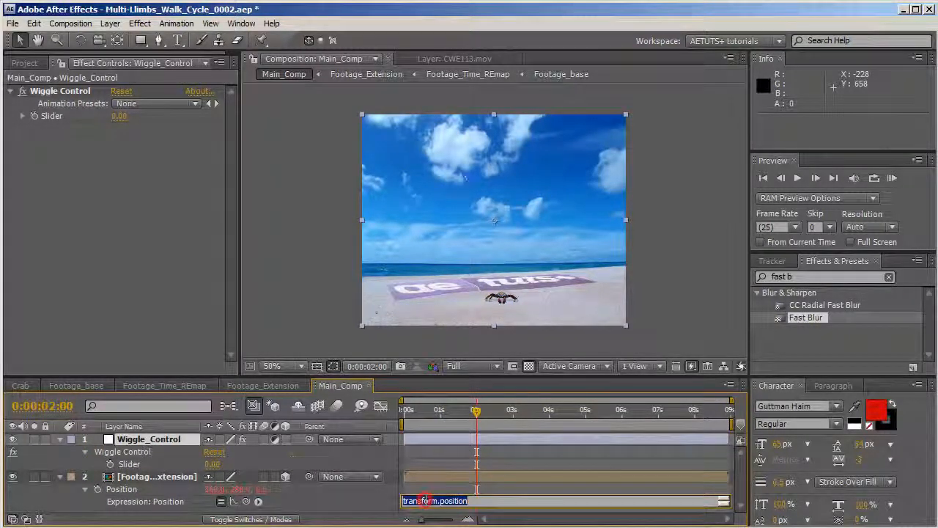
{"action": "type", "text": "wiggl"}
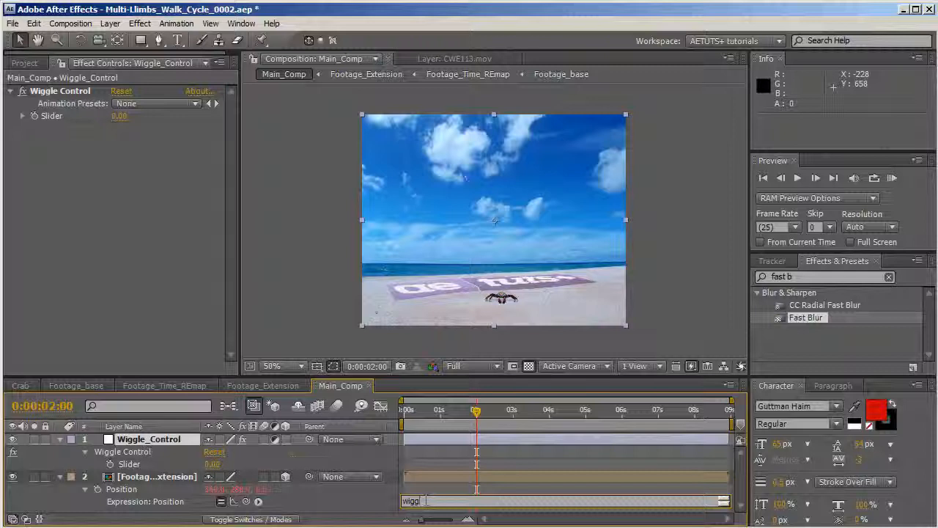
{"action": "type", "text": "e"}
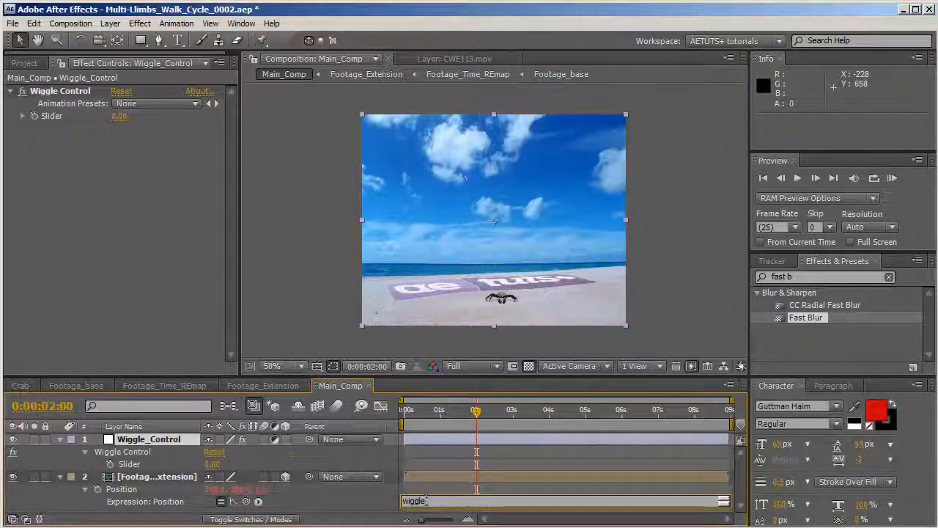
{"action": "type", "text": "(52"}
{"action": "key", "text": "BackSpace"}
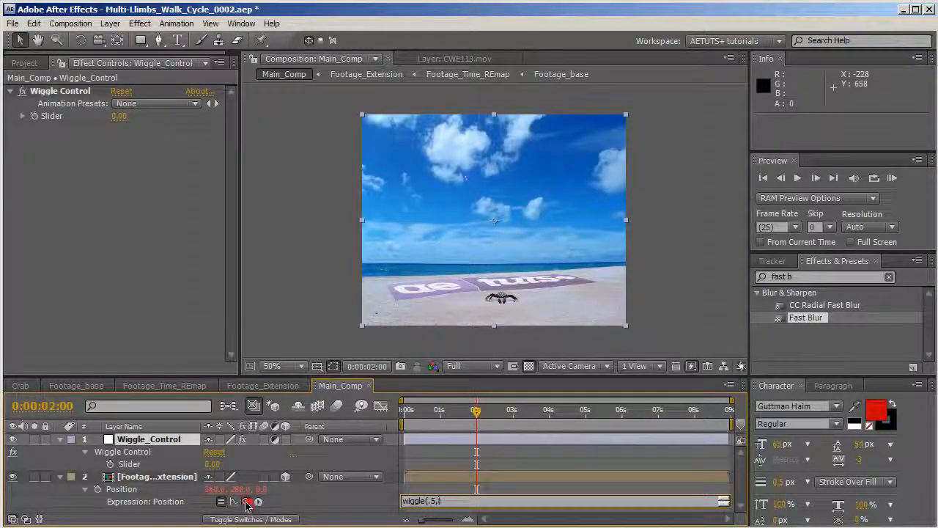
{"action": "left_click_drag", "start_coordinate": [258, 501], "coordinate": [157, 467]}
{"action": "left_click", "coordinate": [73, 469]}
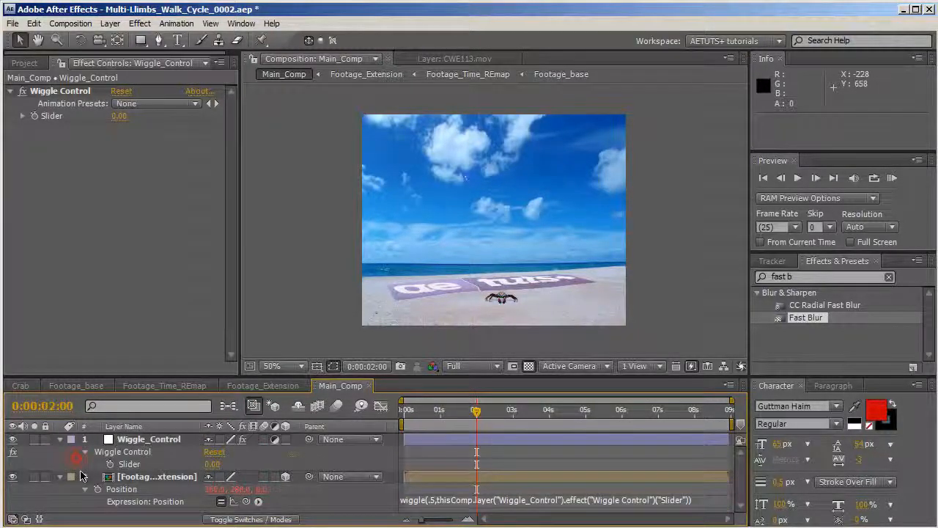
Set the Wiggle Control slider to 1 and scrub through the first second to check the shake.
{"action": "mouse_move", "coordinate": [428, 414]}
{"action": "left_mouse_down"}
{"action": "mouse_move", "coordinate": [410, 413]}
{"action": "mouse_move", "coordinate": [433, 413]}
{"action": "left_mouse_up"}
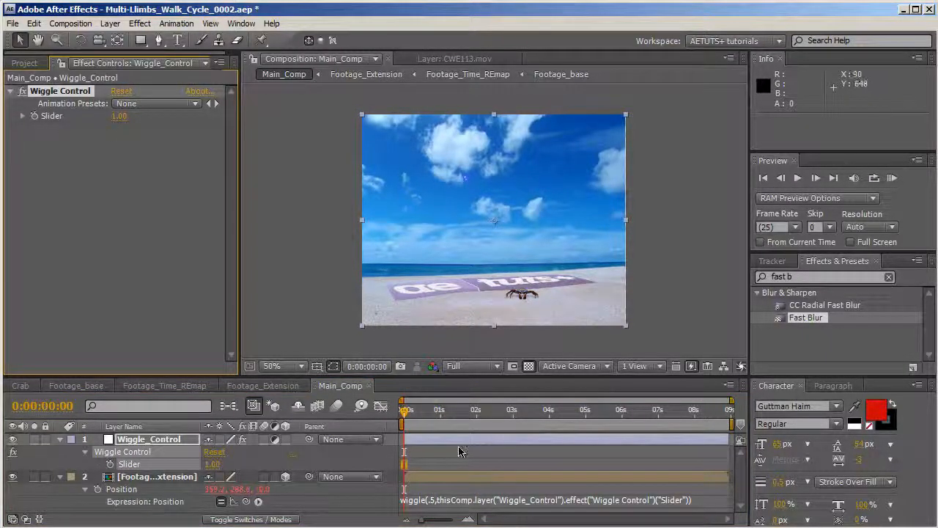
{"action": "left_click_drag", "start_coordinate": [403, 416], "coordinate": [445, 412]}
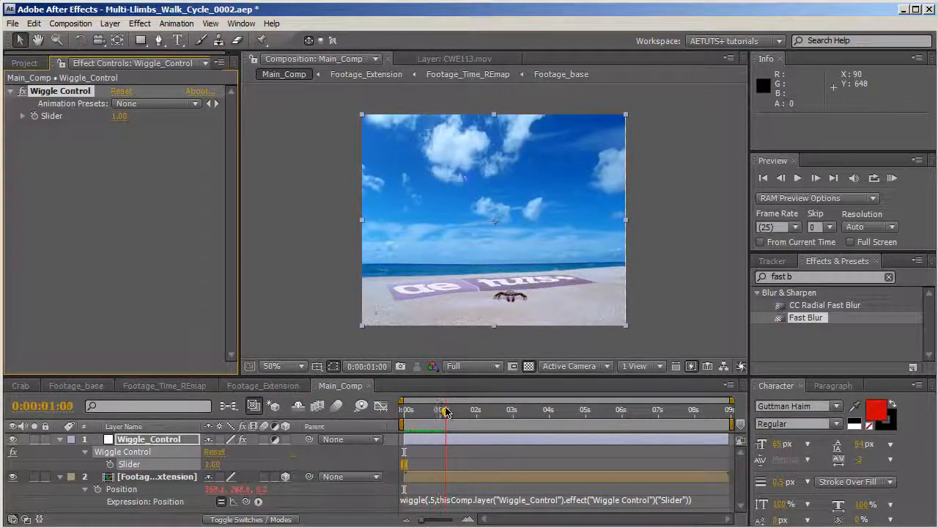
Copy the slider-linked wiggle expression from Position onto the X Rotation of Footage_Extension.
{"action": "left_click", "coordinate": [449, 501]}
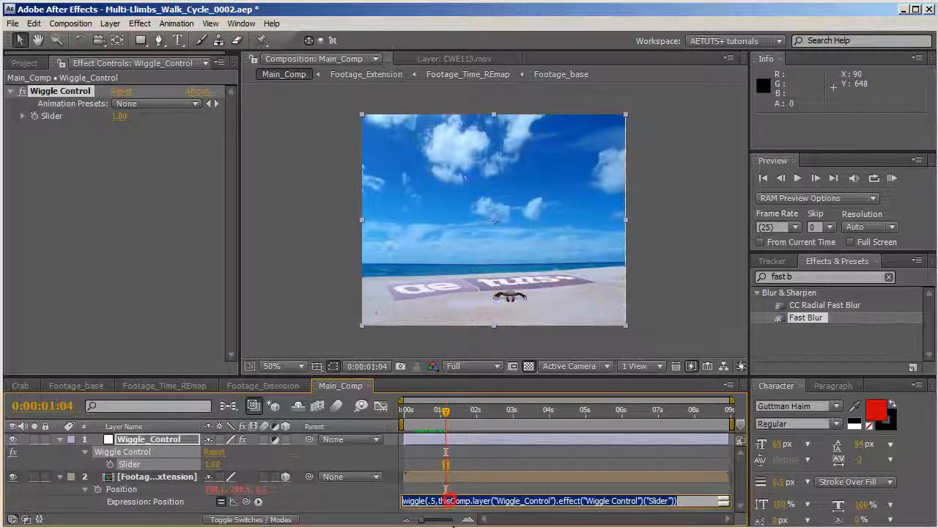
{"action": "left_click", "coordinate": [148, 477]}
{"action": "key", "text": "r"}
{"action": "left_click", "coordinate": [97, 486]}
{"action": "key", "text": "ctrl+z"}
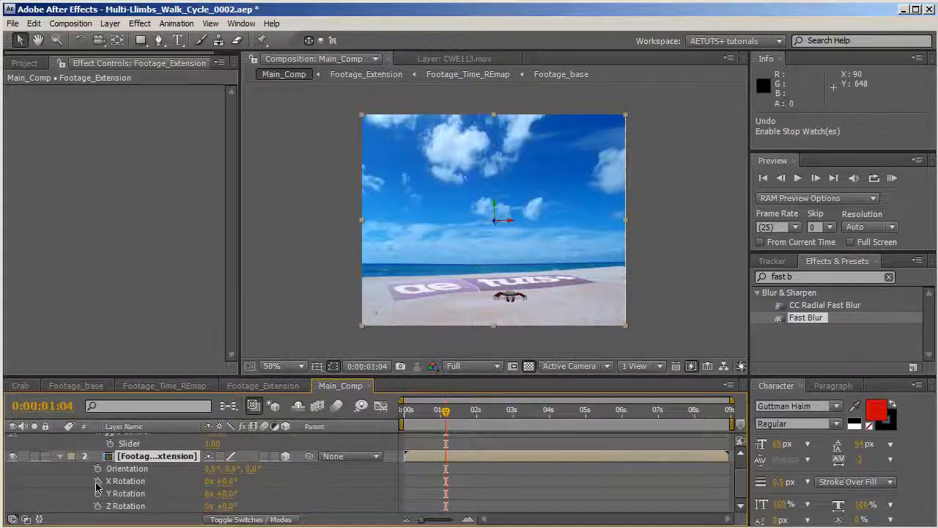
{"action": "left_click", "coordinate": [96, 482], "text": "alt"}
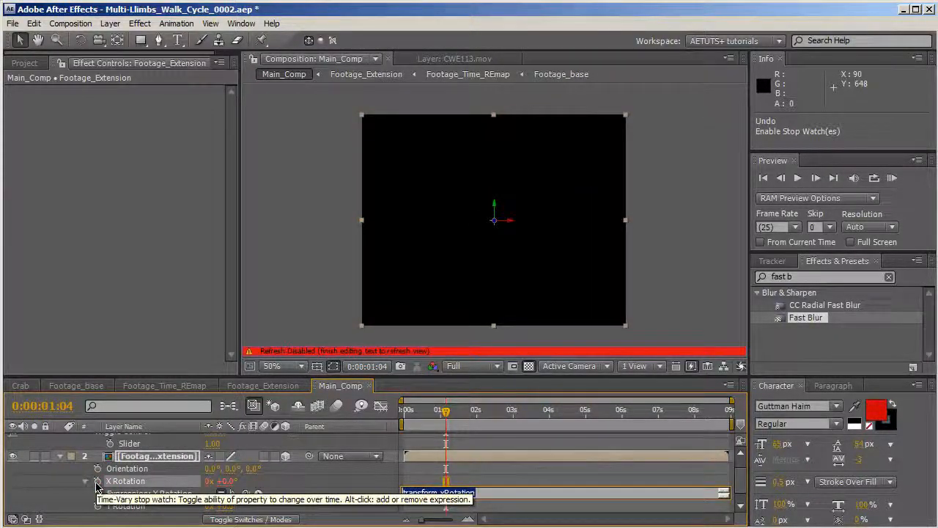
{"action": "type", "text": "wiggle(.5,thisComp.layer(\"Wiggle_Control\").effect(\"Wiggle Control\")(\"Slider\"))"}
{"action": "left_click", "coordinate": [98, 506], "text": "alt"}
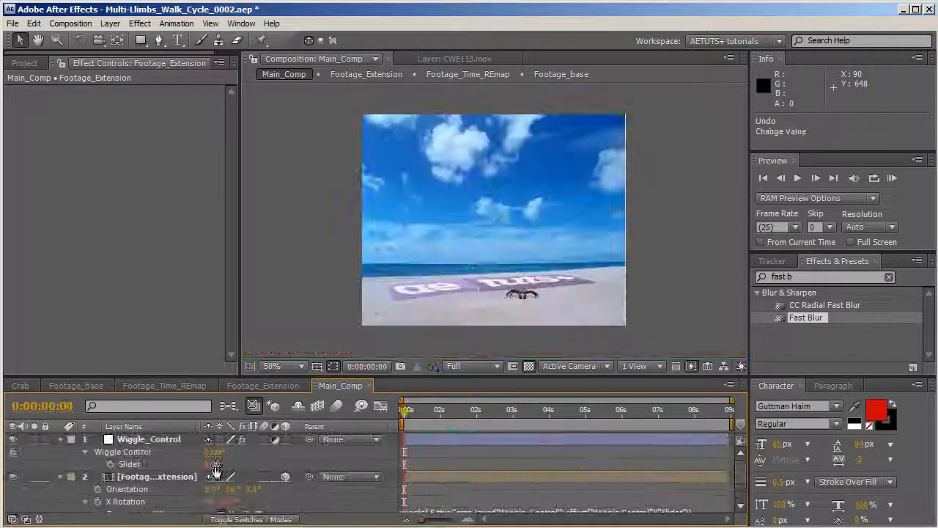
Set the Wiggle Control slider to 3 and preview the camera shake from the start of the shot.
{"action": "left_click", "coordinate": [217, 464]}
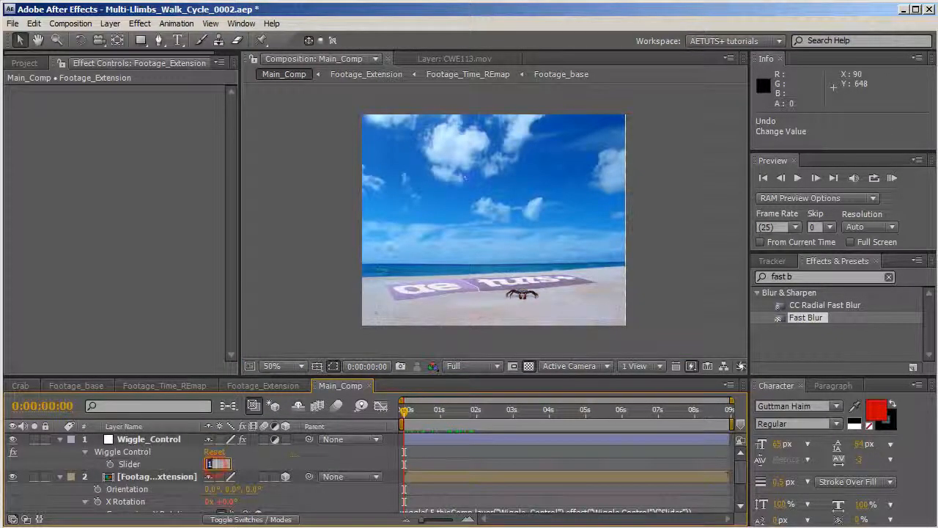
{"action": "type", "text": "3"}
{"action": "key", "text": "Return"}
{"action": "key", "text": "space"}
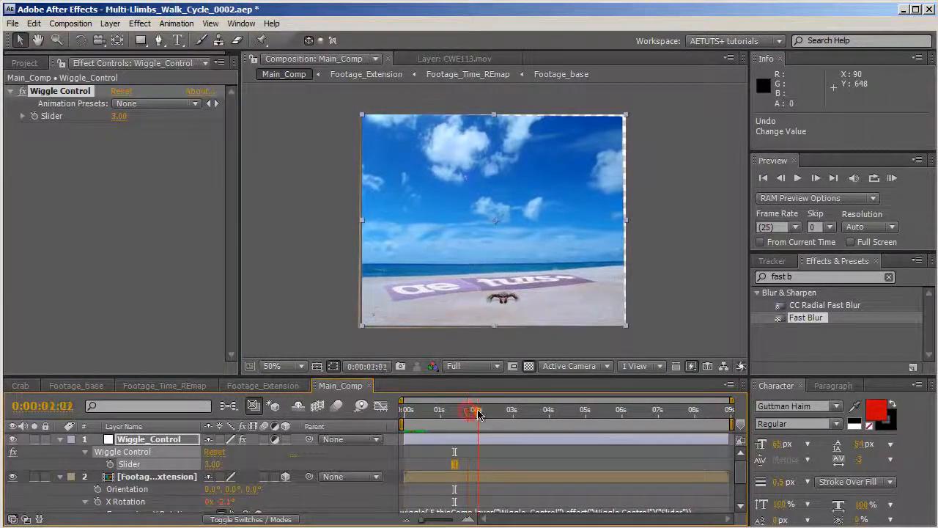
Keyframe the Wiggle Control Slider at its current value at 0:00:01:10 and at 0 at 0:00:02:00.
{"action": "left_click", "coordinate": [780, 177]}
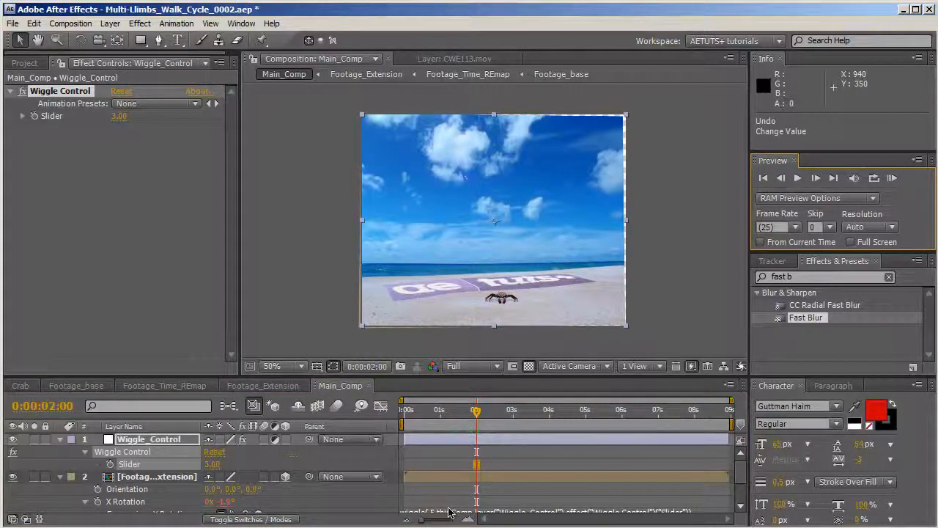
{"action": "left_click", "coordinate": [110, 464]}
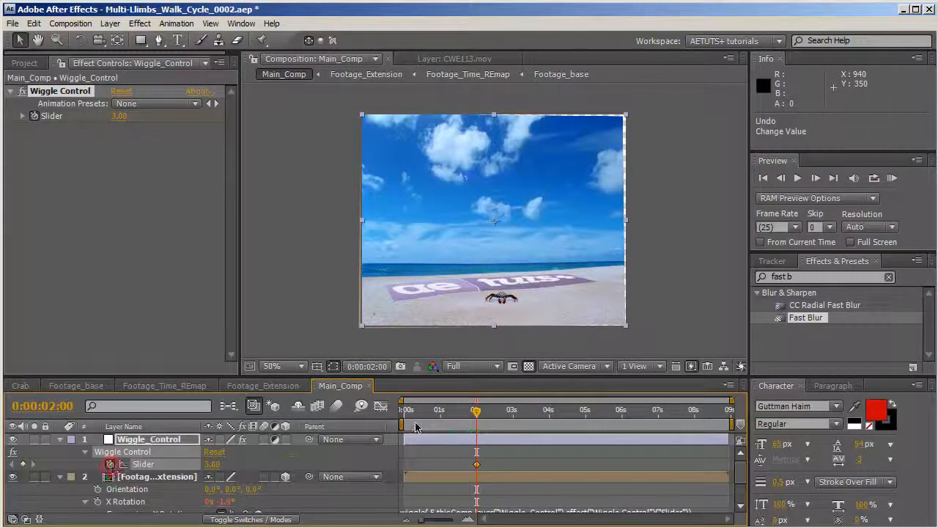
{"action": "left_click_drag", "start_coordinate": [477, 419], "coordinate": [460, 417]}
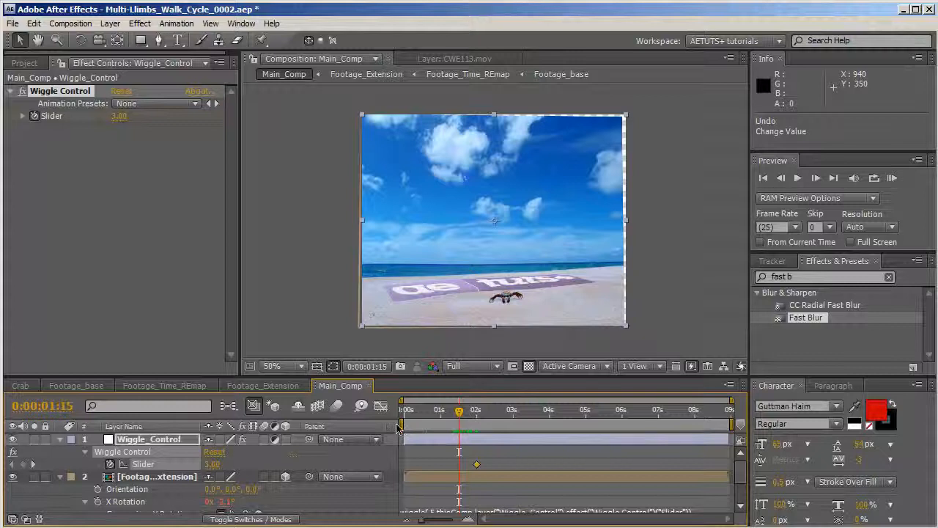
{"action": "left_click_drag", "start_coordinate": [459, 414], "coordinate": [452, 415]}
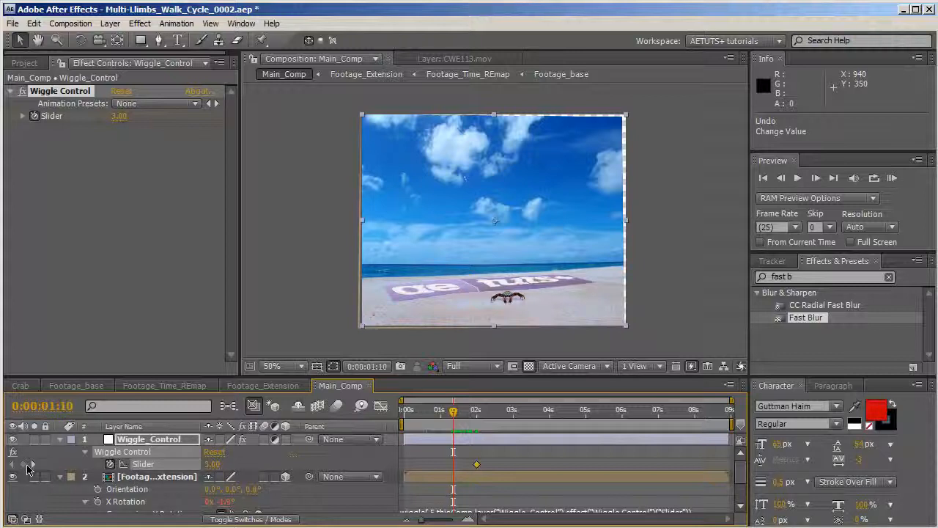
{"action": "left_click", "coordinate": [30, 464]}
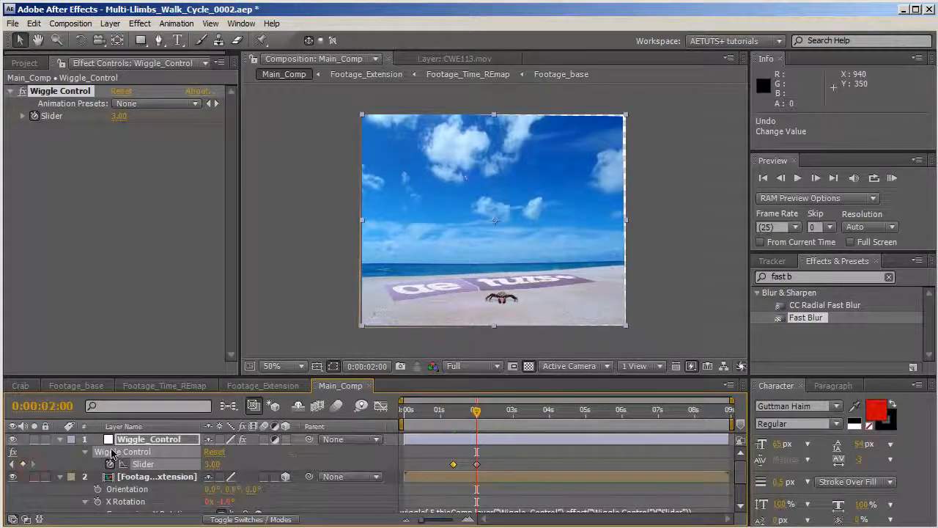
{"action": "left_click", "coordinate": [212, 463]}
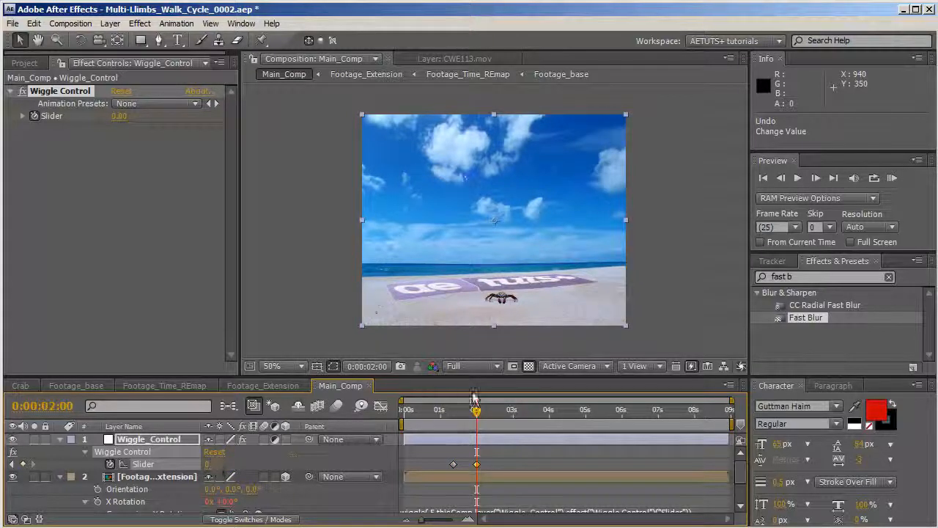
Move the Slider's zero keyframe to 0:00:02:10, set the keyframe at 0:00:01:10 to 2, and save the project.
{"action": "left_click_drag", "start_coordinate": [476, 412], "coordinate": [489, 464]}
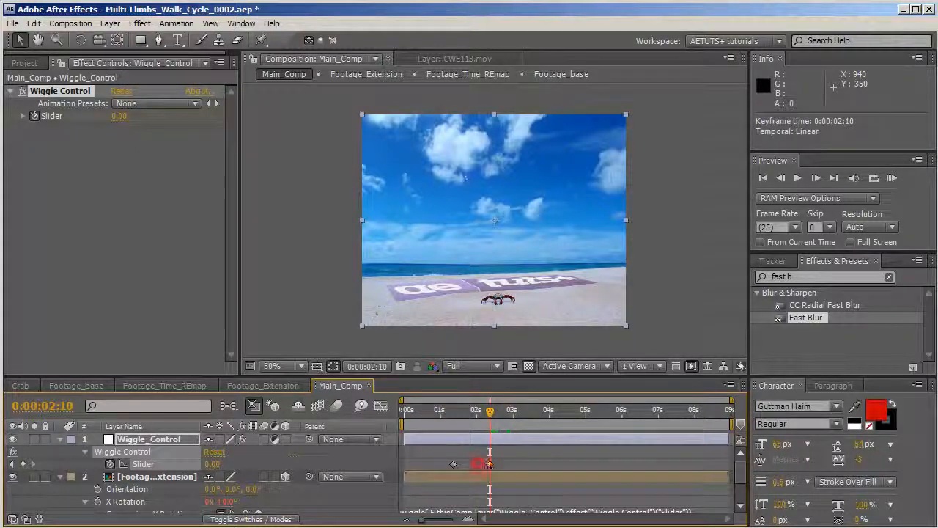
{"action": "left_click_drag", "start_coordinate": [490, 411], "coordinate": [461, 442]}
{"action": "left_click", "coordinate": [13, 465]}
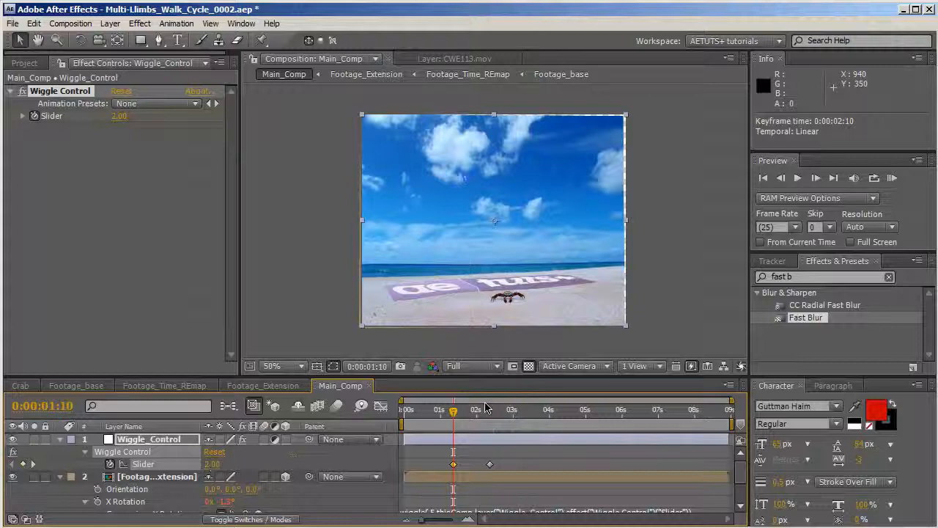
{"action": "left_click", "coordinate": [456, 412]}
{"action": "key", "text": "ctrl+s"}
Inspect the exposed frame edge, search the effects for "rep" and apply CC RepeTile to the Wiggle_Control layer.
{"action": "scroll", "coordinate": [663, 157], "scroll_direction": "up", "scroll_amount": 1}
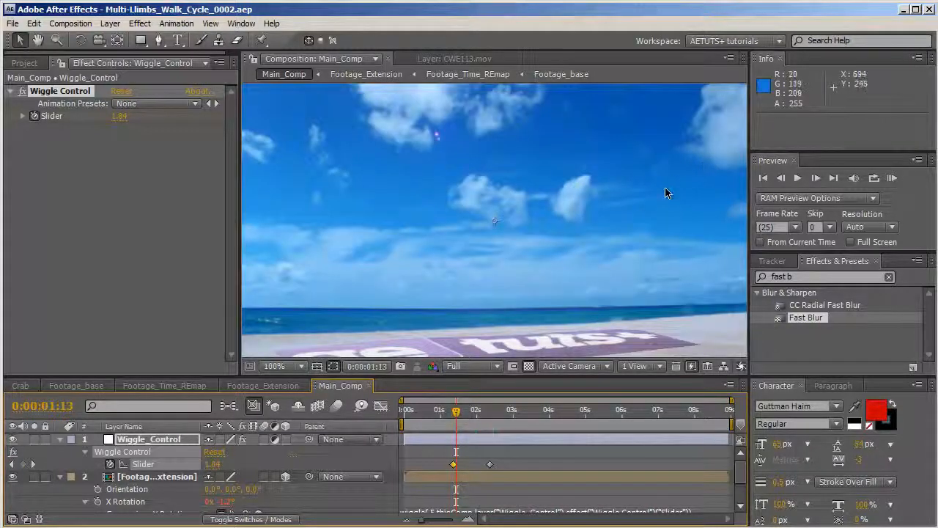
{"action": "scroll", "coordinate": [665, 193], "scroll_direction": "down", "scroll_amount": 3}
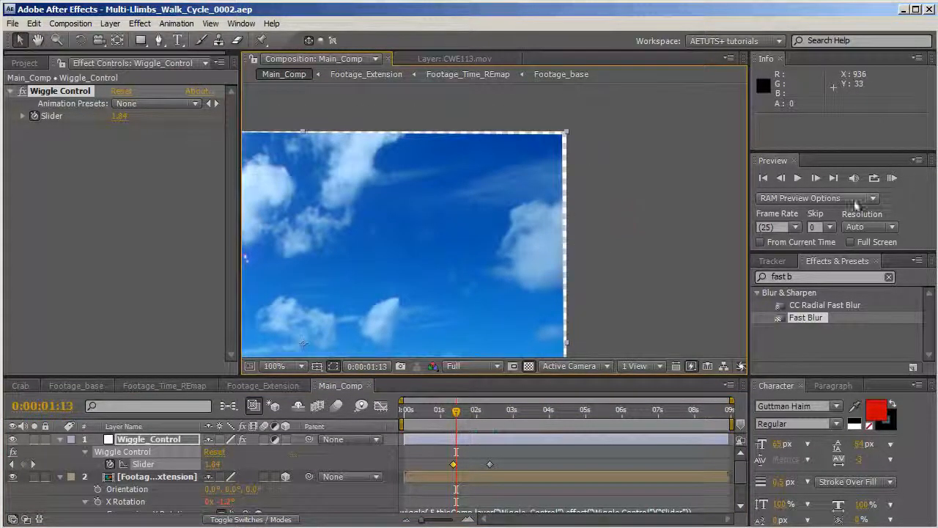
{"action": "left_click", "coordinate": [772, 261]}
{"action": "left_click", "coordinate": [837, 261]}
{"action": "left_click", "coordinate": [816, 276]}
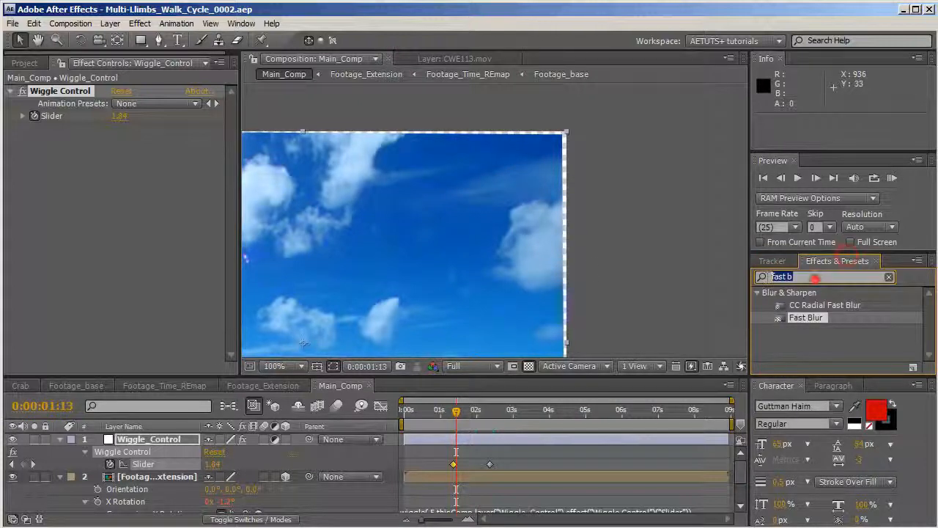
{"action": "type", "text": "reab"}
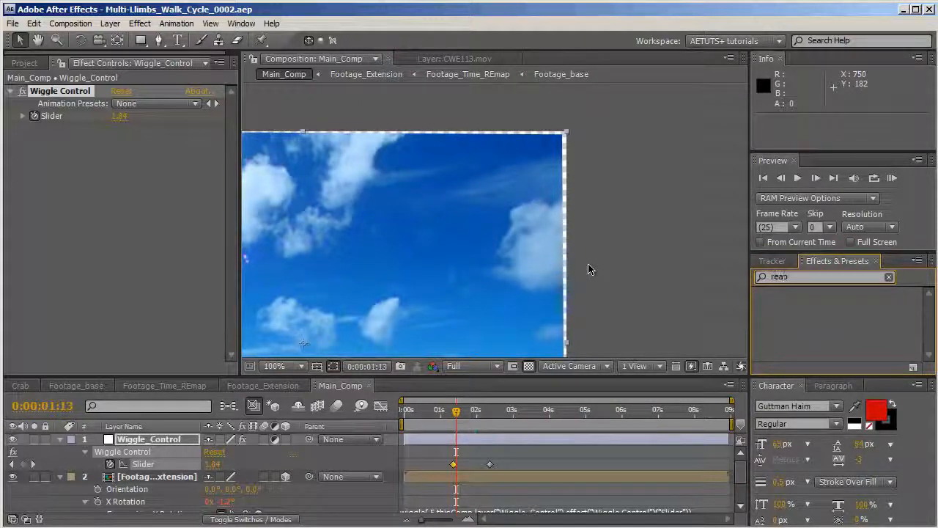
{"action": "type", "text": "p"}
{"action": "key", "text": "BackSpace"}
{"action": "key", "text": "BackSpace"}
{"action": "type", "text": "p"}
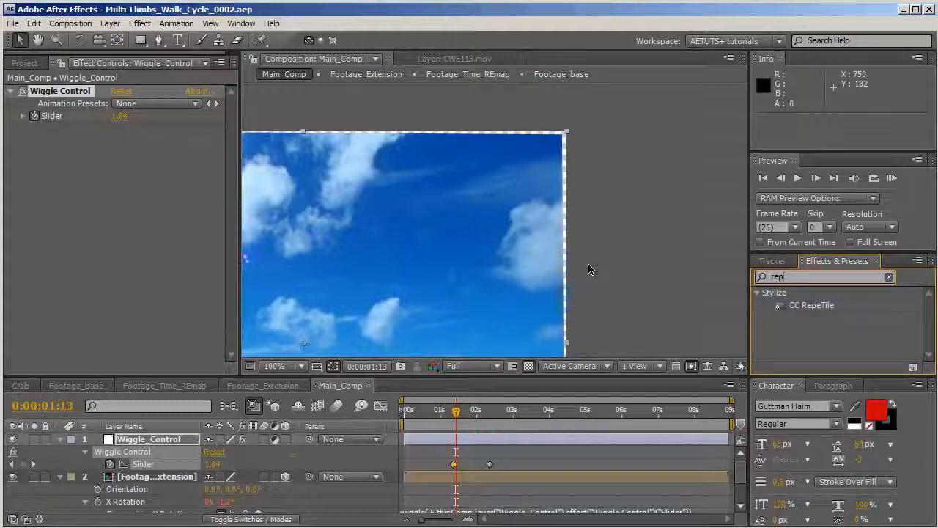
{"action": "double_click", "coordinate": [821, 305]}
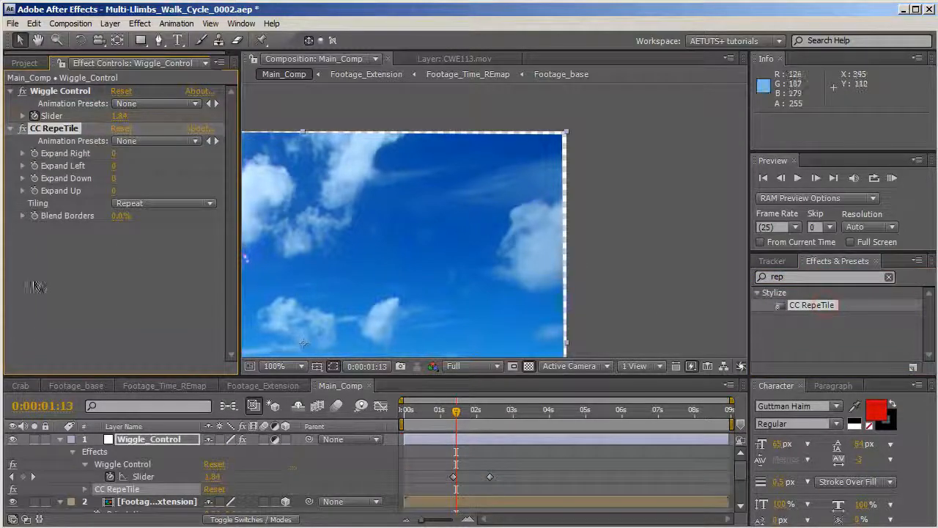
Move the CC RepeTile effect from Wiggle_Control to the Footage_Extension layer.
{"action": "left_click", "coordinate": [118, 490]}
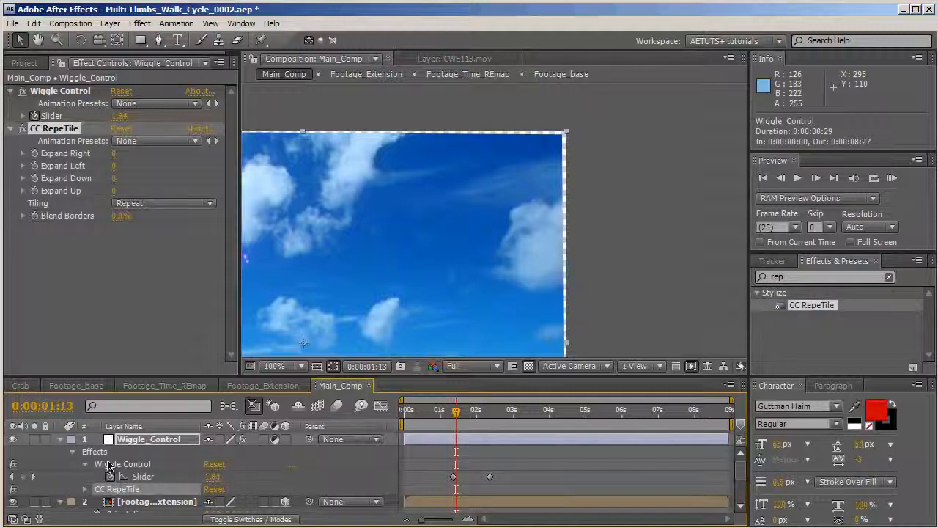
{"action": "key", "text": "Delete"}
{"action": "left_click", "coordinate": [154, 489]}
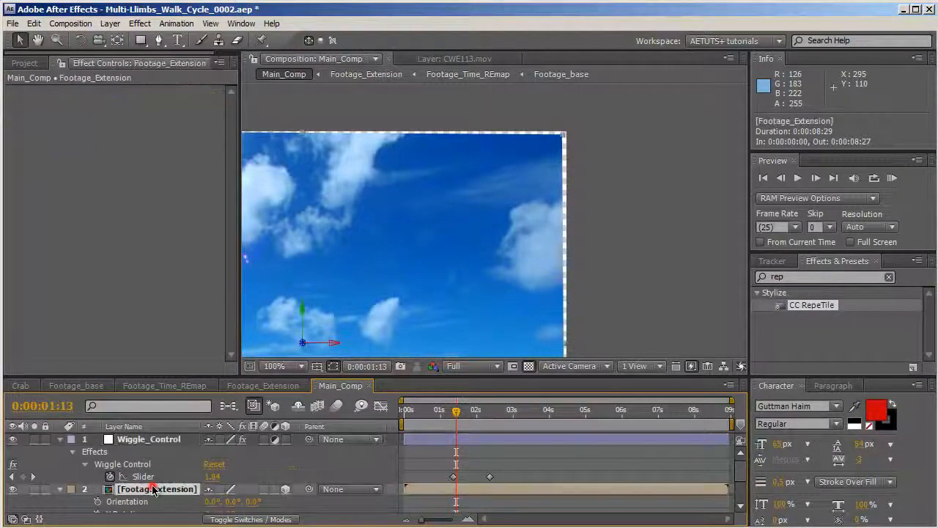
{"action": "key", "text": "ctrl+v"}
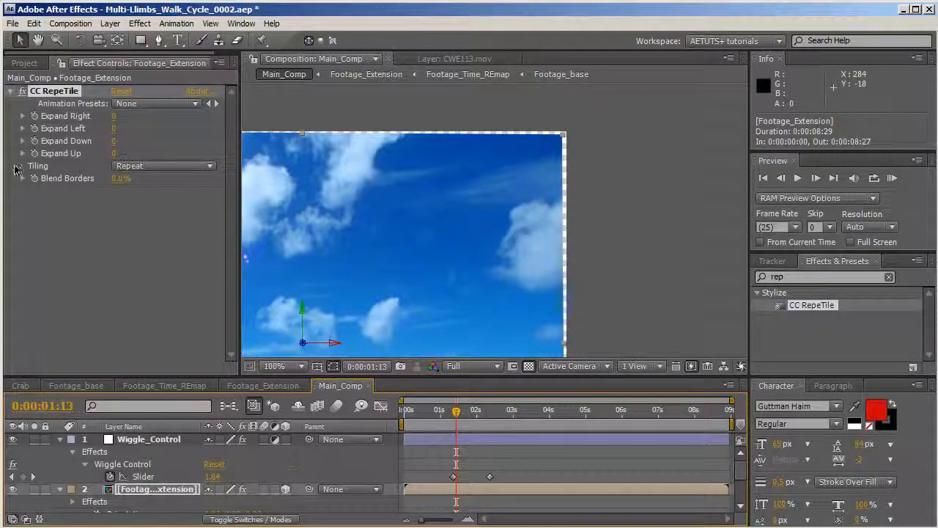
Set CC RepeTile's tiling to Unfold and its right, left, down and up expansion to 15 each.
{"action": "left_click", "coordinate": [158, 166]}
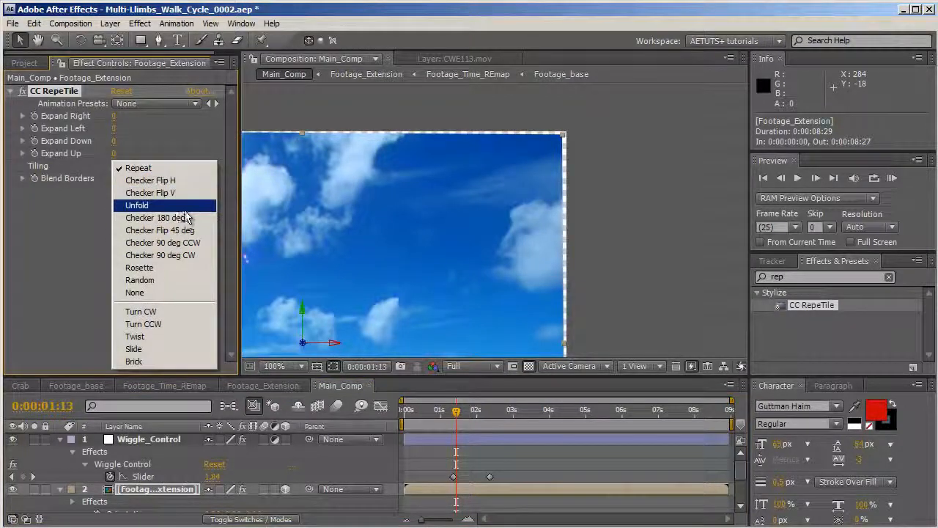
{"action": "left_click", "coordinate": [138, 204]}
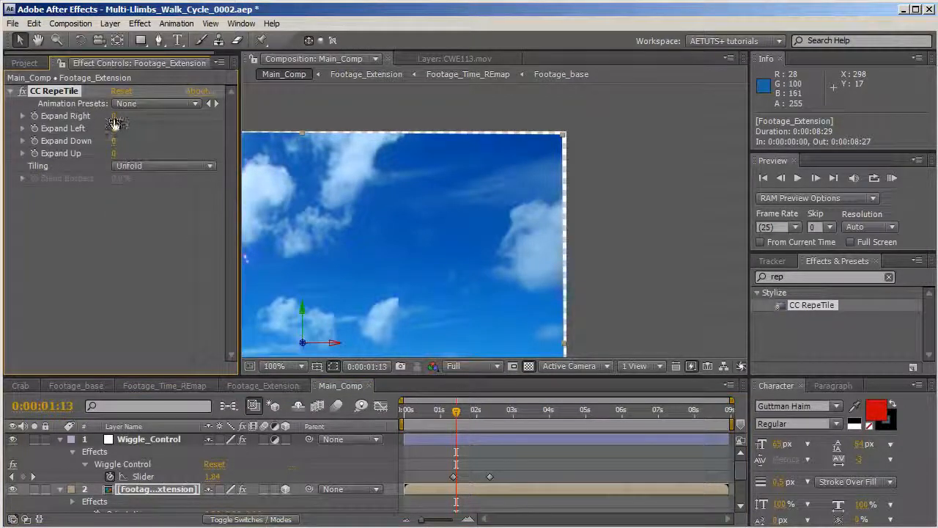
{"action": "left_click_drag", "start_coordinate": [116, 120], "coordinate": [124, 123]}
{"action": "left_click", "coordinate": [113, 130]}
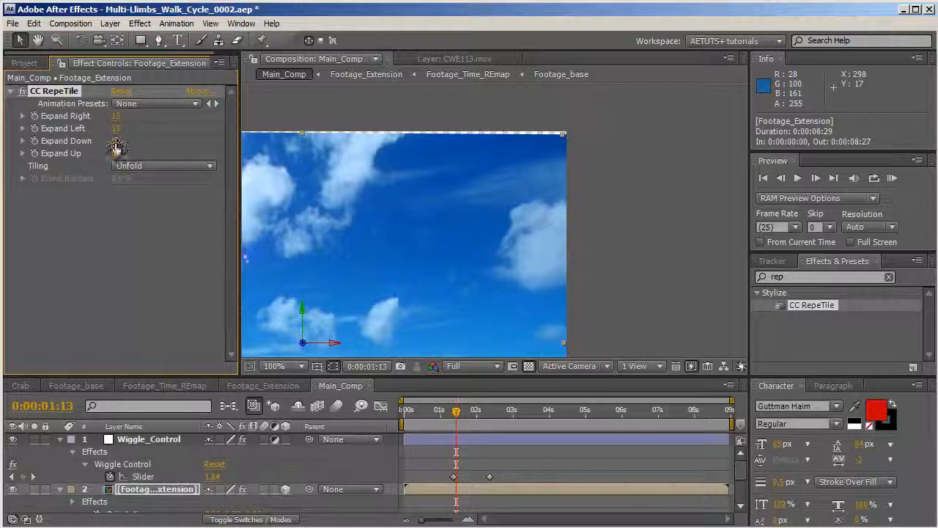
{"action": "left_click", "coordinate": [117, 142]}
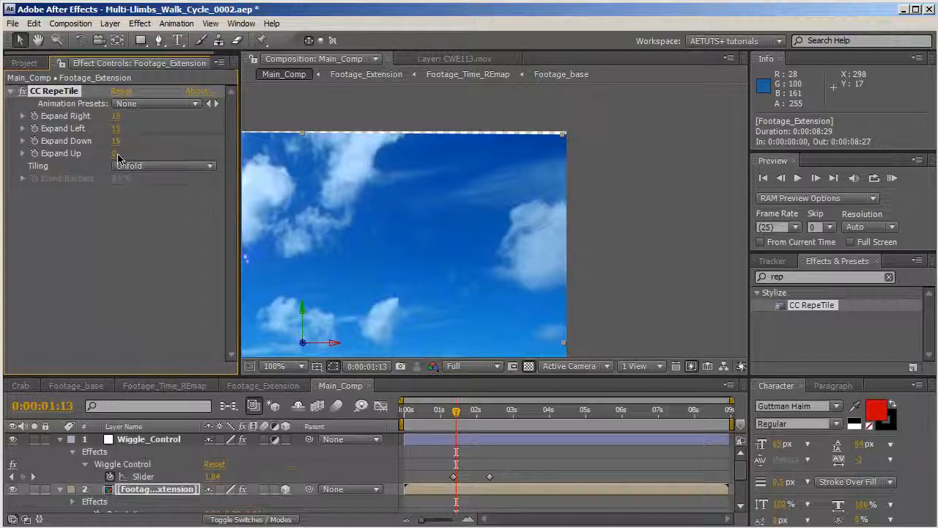
{"action": "type", "text": "15"}
{"action": "key", "text": "Return"}
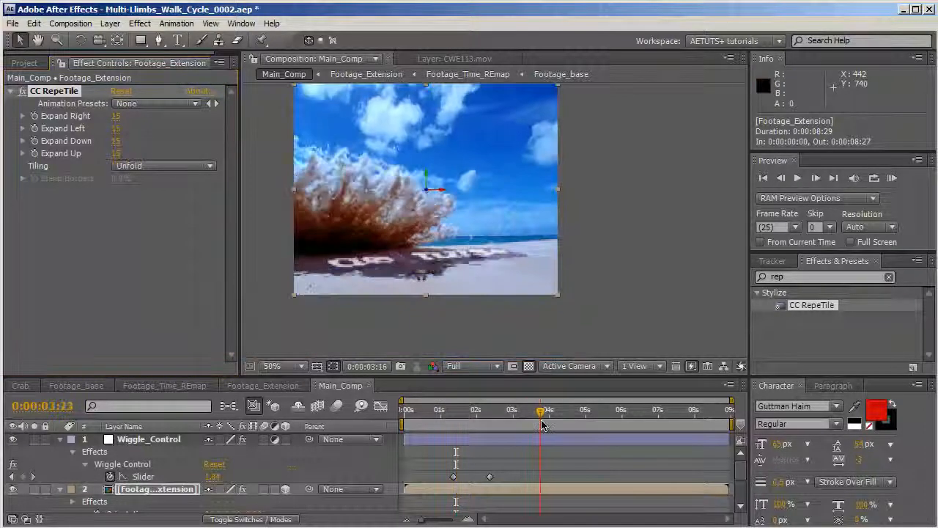
Add a Wiggle Control Slider keyframe of 0 and place it at 0:00:03:25.
{"action": "mouse_move", "coordinate": [540, 425]}
{"action": "left_mouse_down"}
{"action": "mouse_move", "coordinate": [563, 425]}
{"action": "mouse_move", "coordinate": [551, 425]}
{"action": "left_mouse_up"}
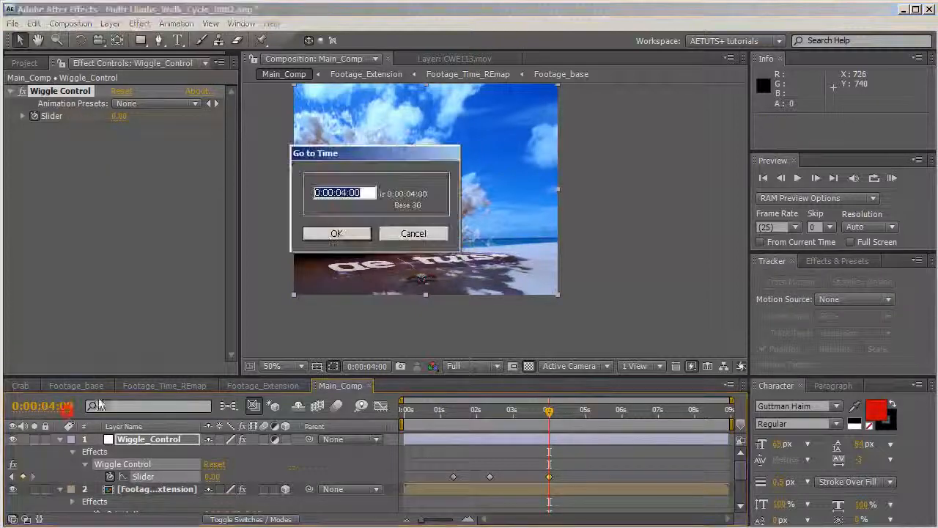
{"action": "key", "text": "Return"}
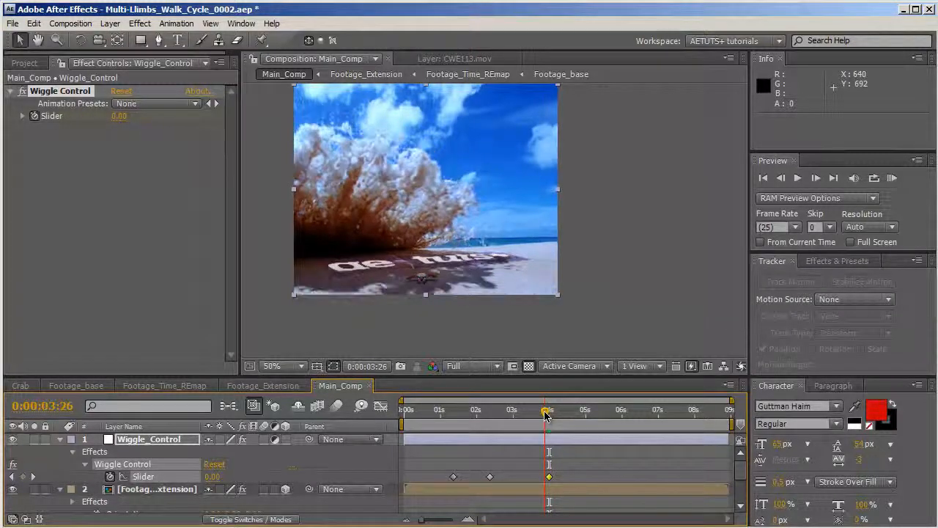
{"action": "left_click", "coordinate": [544, 415]}
{"action": "left_click_drag", "start_coordinate": [548, 477], "coordinate": [543, 478]}
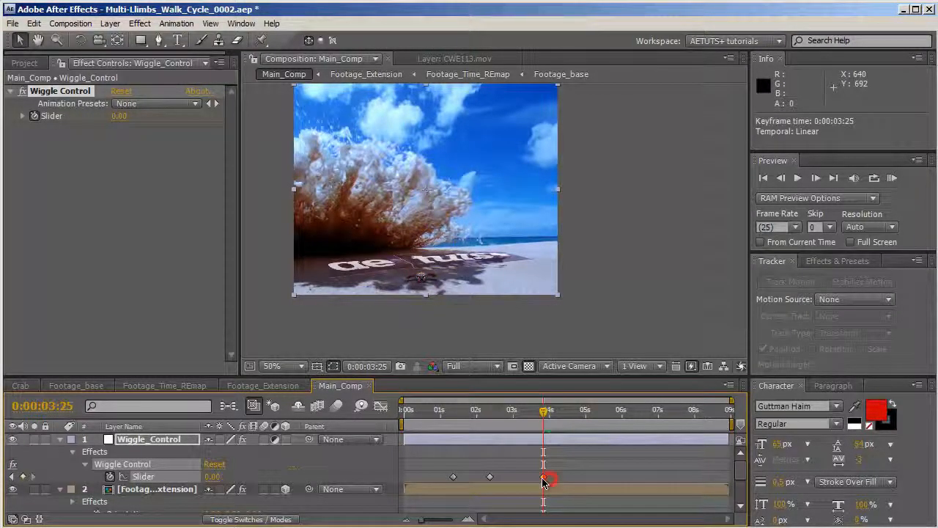
Add a Wiggle Control Slider keyframe of 2 at 0:00:04:06 to bring the shake back.
{"action": "left_click", "coordinate": [545, 414]}
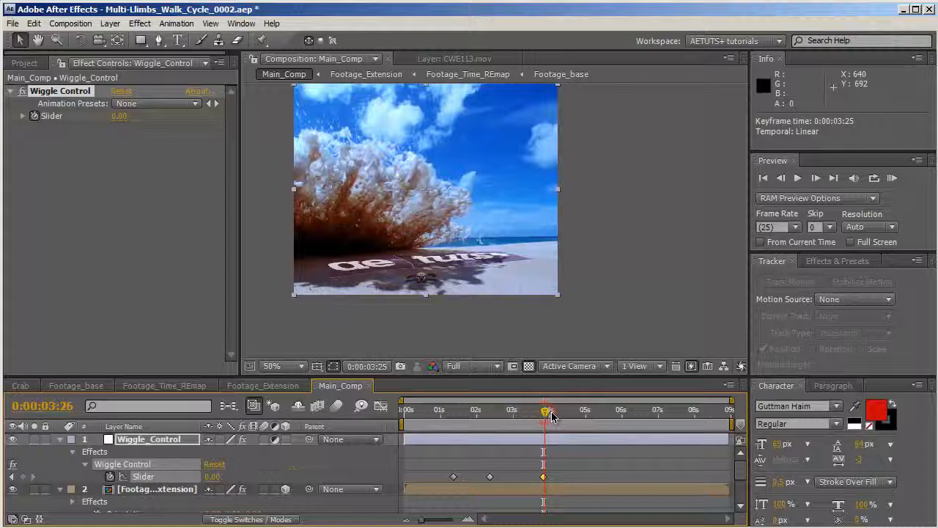
{"action": "mouse_move", "coordinate": [552, 416]}
{"action": "left_mouse_down"}
{"action": "mouse_move", "coordinate": [613, 417]}
{"action": "mouse_move", "coordinate": [551, 418]}
{"action": "left_mouse_up"}
{"action": "left_click", "coordinate": [814, 178]}
{"action": "left_click", "coordinate": [814, 177]}
{"action": "left_click", "coordinate": [813, 178]}
{"action": "left_click", "coordinate": [813, 177]}
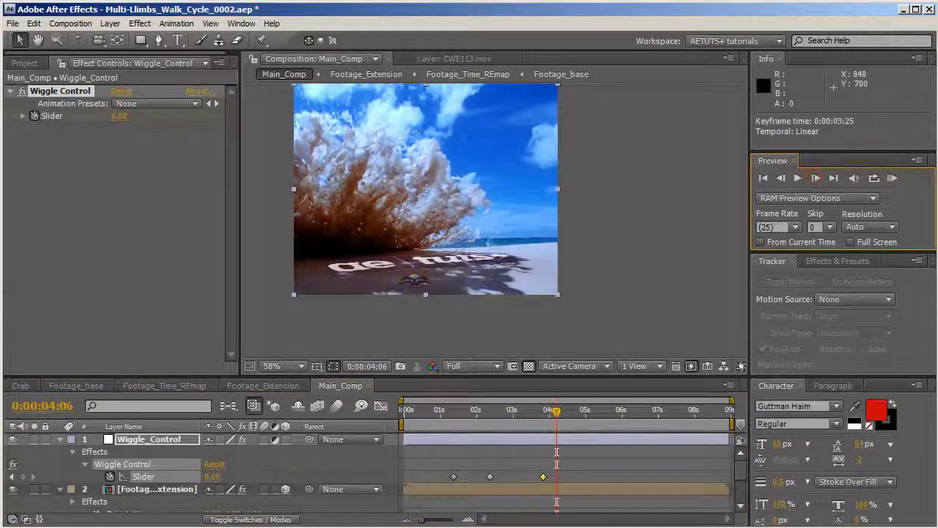
{"action": "left_click", "coordinate": [216, 477]}
{"action": "type", "text": "2"}
{"action": "key", "text": "Return"}
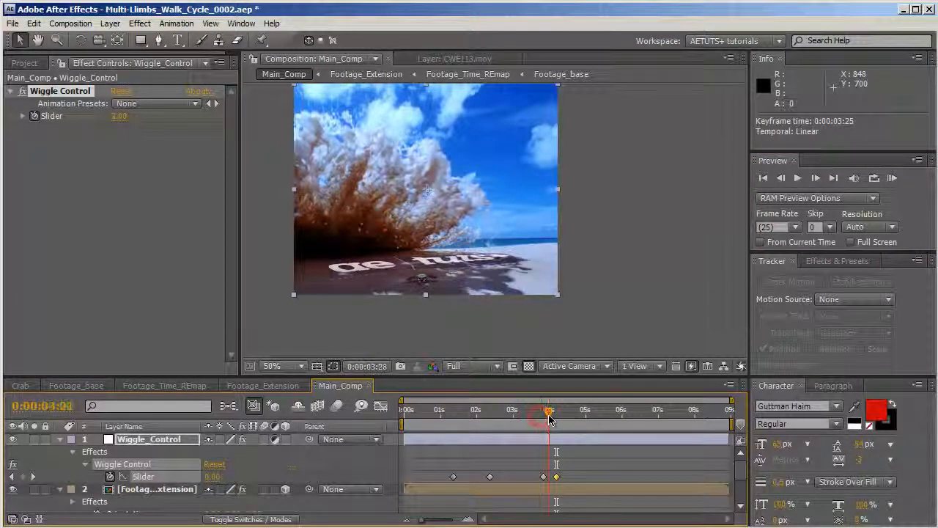
Hold the Slider at 2 with a keyframe just before 8 seconds and set it to 0 at 0:00:08:06.
{"action": "left_click_drag", "start_coordinate": [561, 419], "coordinate": [695, 417]}
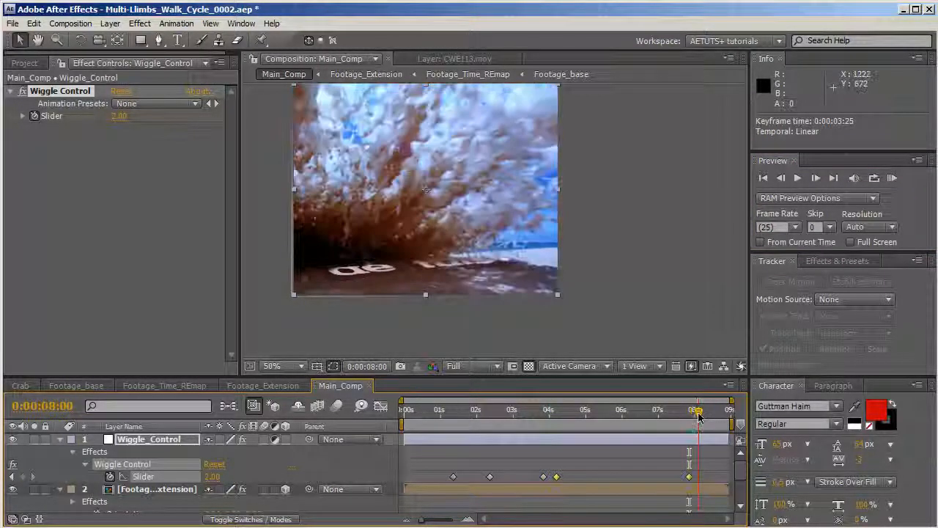
{"action": "left_click_drag", "start_coordinate": [695, 413], "coordinate": [701, 417]}
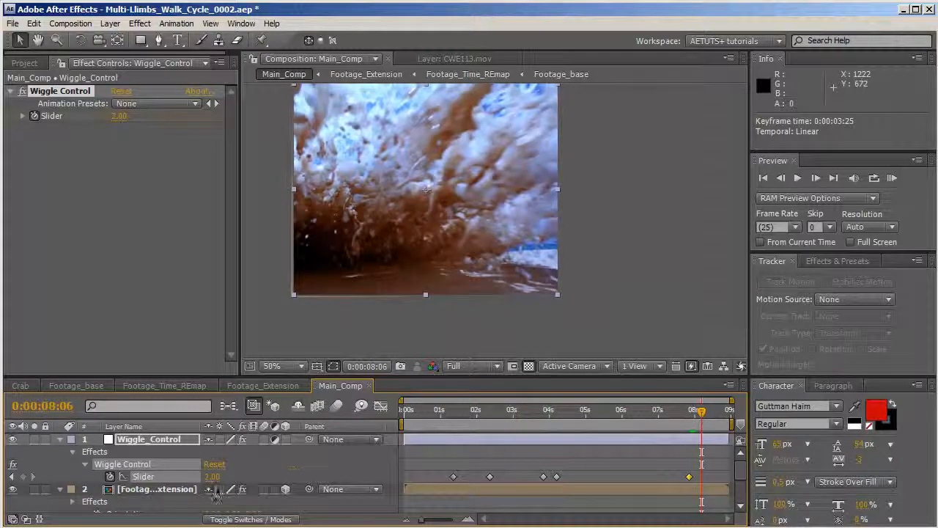
{"action": "type", "text": "0"}
{"action": "key", "text": "Return"}
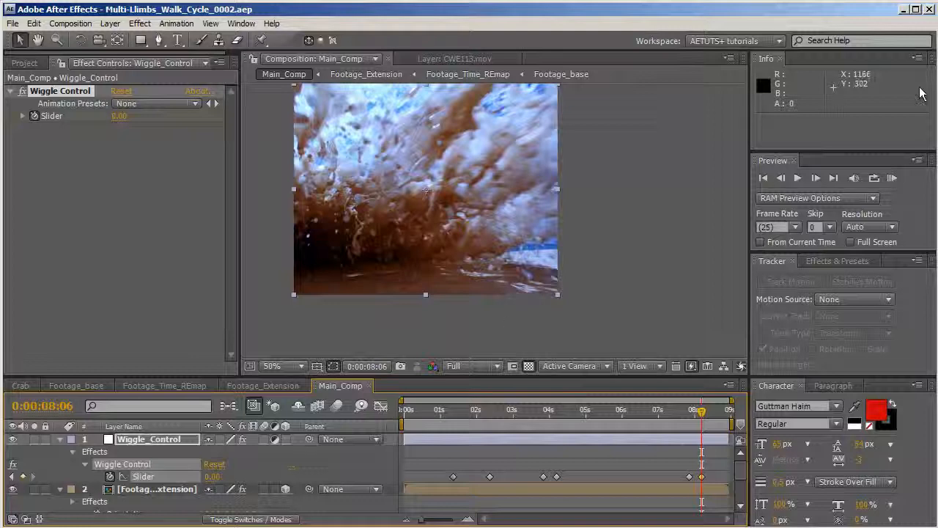
RAM-preview the keyframed shake and set the Slider keyframe at 0:00:04:06 to 1.
{"action": "left_click", "coordinate": [891, 178]}
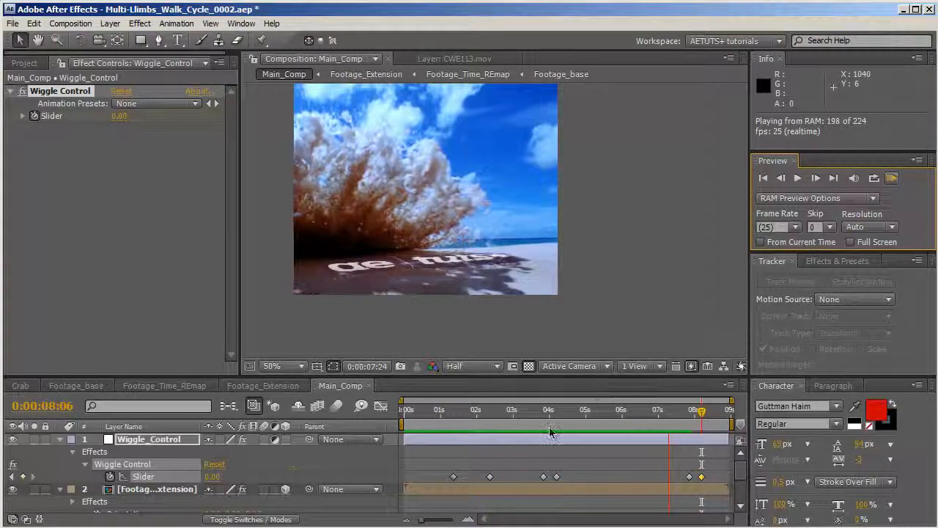
{"action": "left_click", "coordinate": [601, 478]}
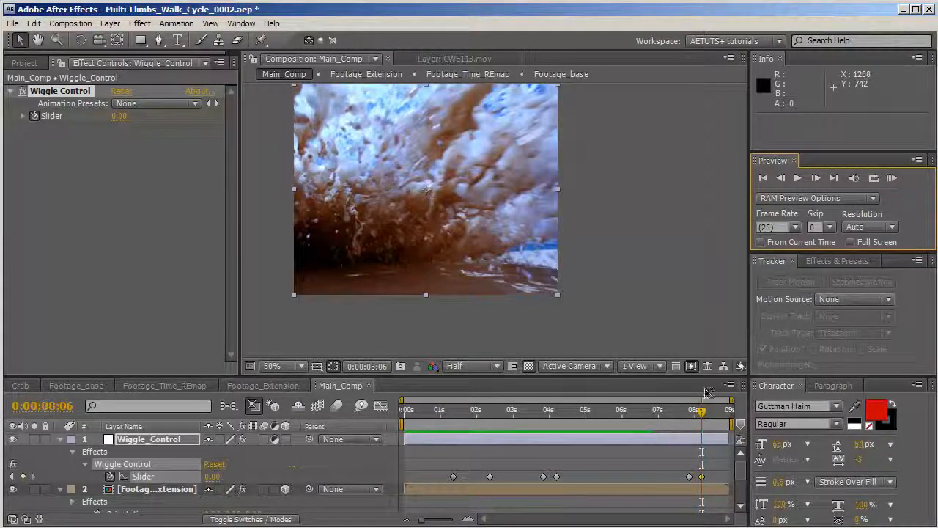
{"action": "left_click_drag", "start_coordinate": [583, 412], "coordinate": [610, 414]}
{"action": "left_click", "coordinate": [12, 477]}
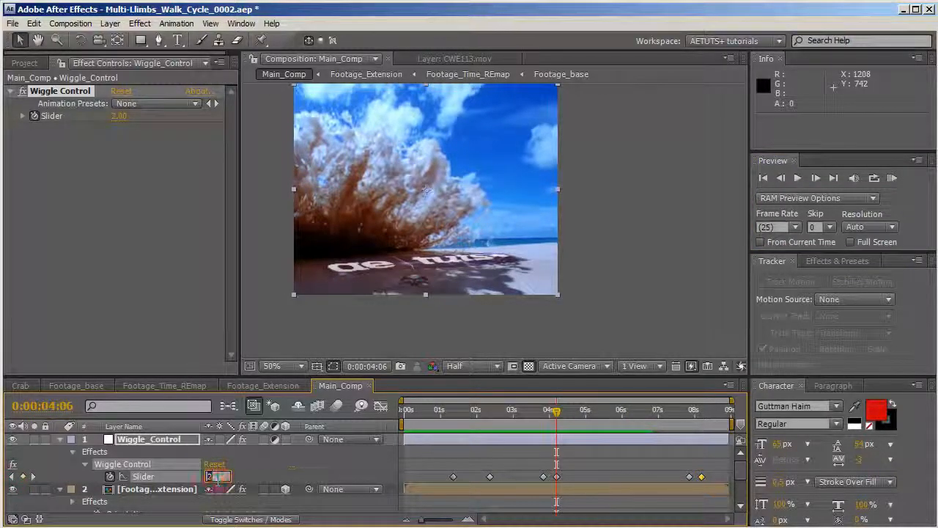
{"action": "type", "text": "1"}
{"action": "key", "text": "Return"}
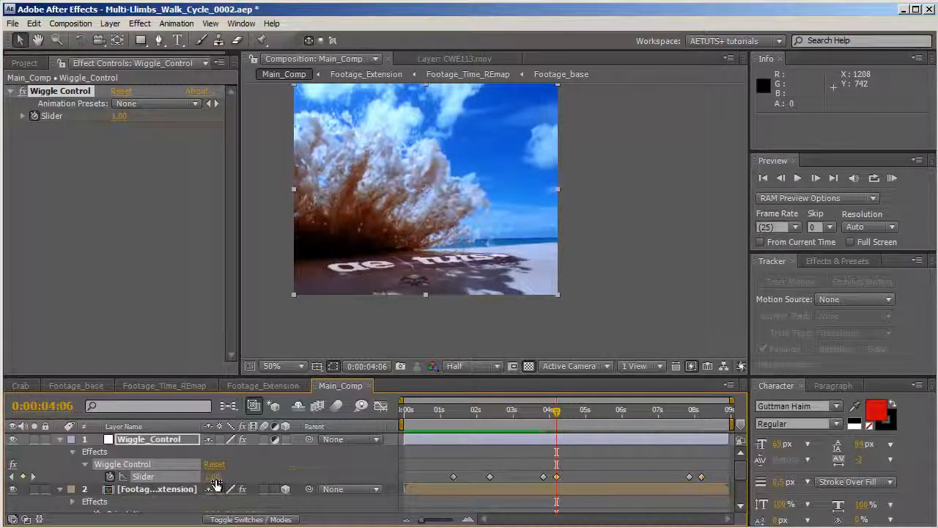
Set the Wiggle Control Slider keyframe at 0:00:07:25 to 1.
{"action": "left_click", "coordinate": [34, 476]}
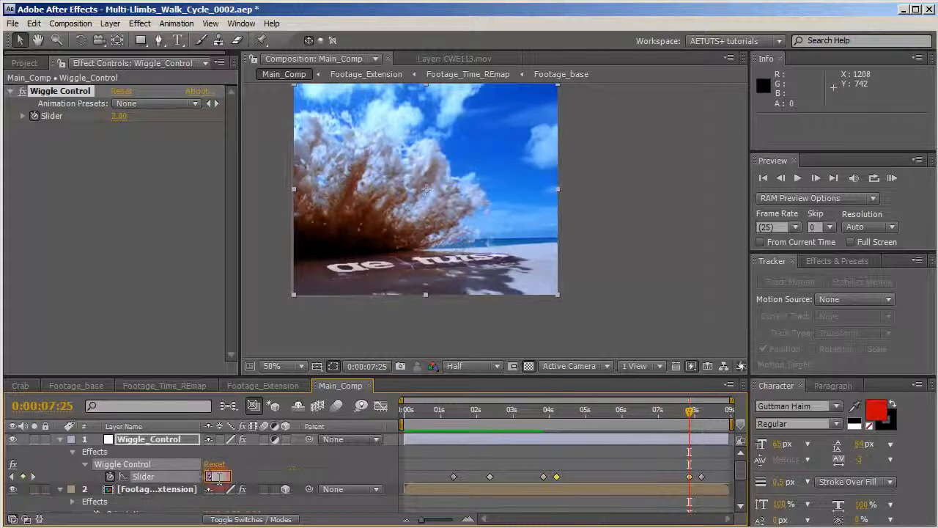
{"action": "type", "text": "1"}
{"action": "key", "text": "Return"}
Try adding a Wiggle Control Slider keyframe of 0.7 at 0:00:06:19.
{"action": "left_click_drag", "start_coordinate": [560, 414], "coordinate": [645, 418]}
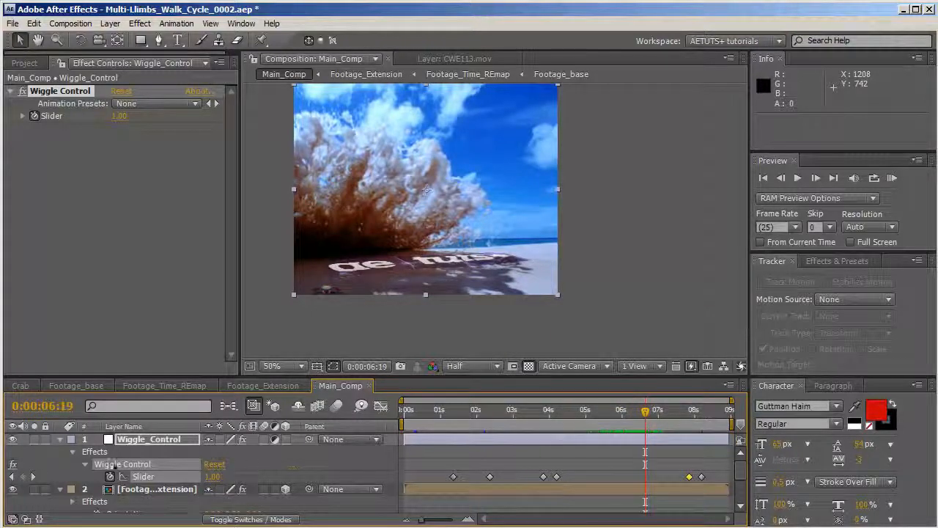
{"action": "left_click", "coordinate": [9, 485]}
{"action": "left_click", "coordinate": [210, 476]}
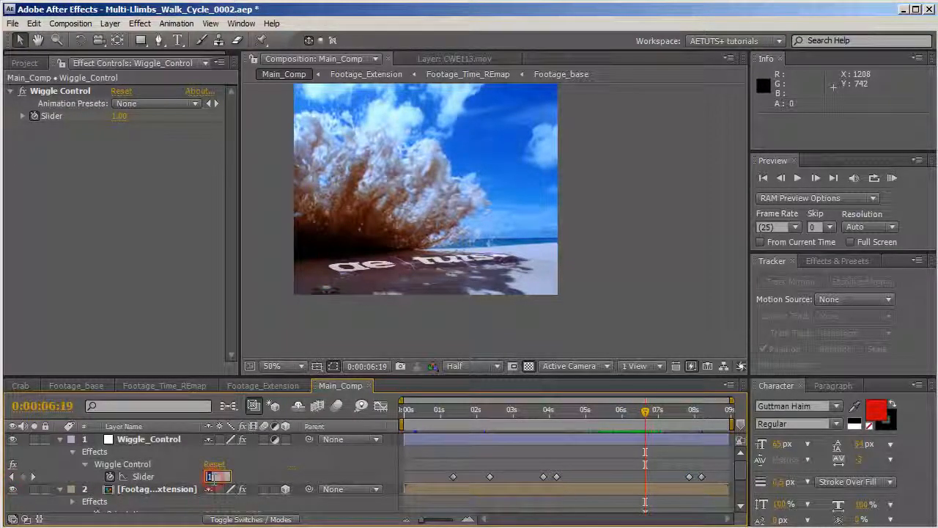
{"action": "type", "text": "0.7"}
{"action": "key", "text": "Return"}
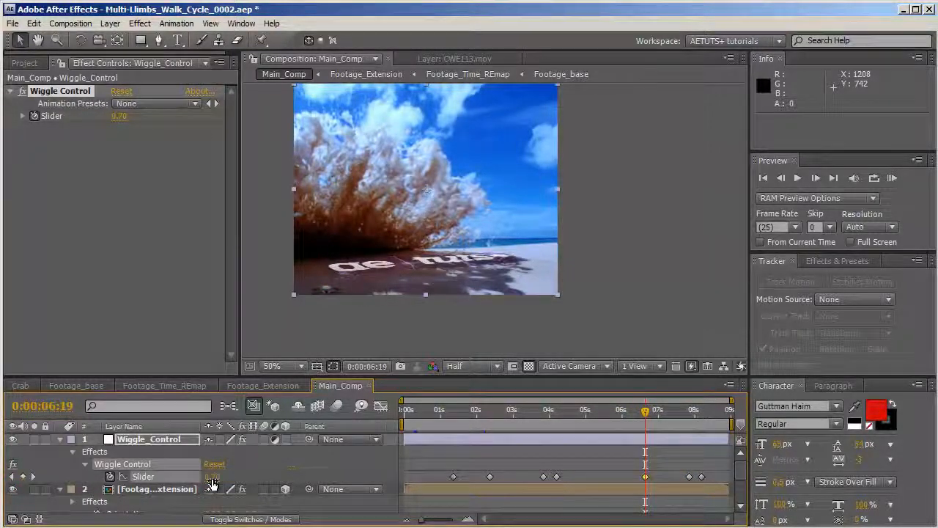
Set the Wiggle Control Slider keyframe at 0:00:04:06 to 0.6.
{"action": "left_click", "coordinate": [32, 476]}
{"action": "left_click", "coordinate": [210, 476]}
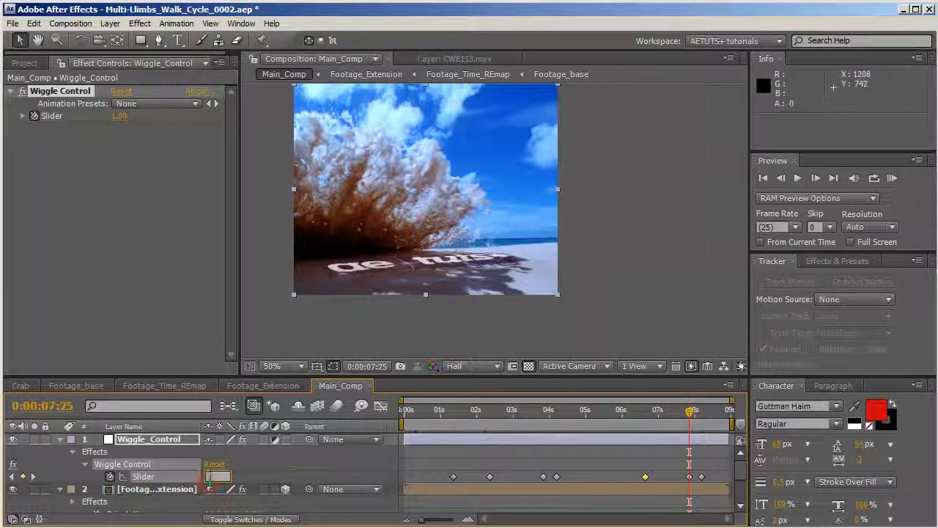
{"action": "key", "text": "Return"}
{"action": "type", "text": "0.6"}
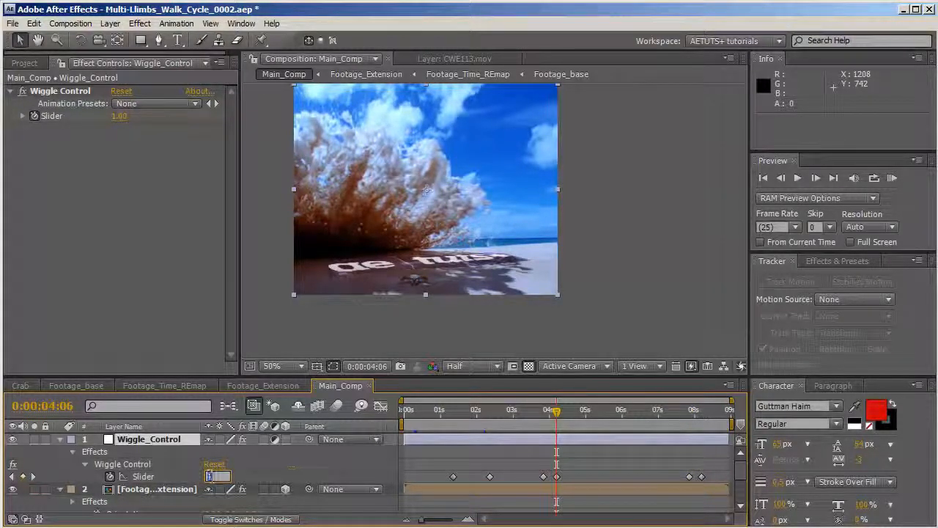
{"action": "key", "text": "Return"}
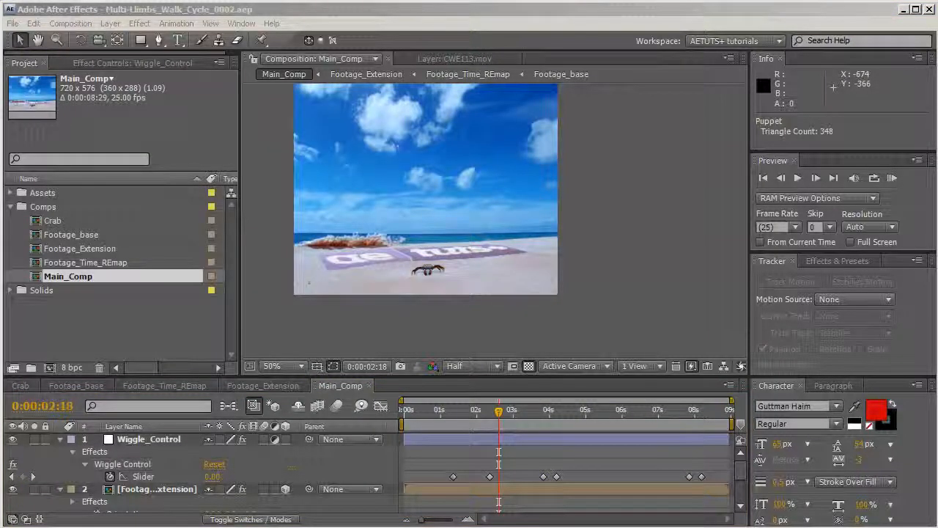
Set the Main_Comp preview to full resolution at 100% zoom, framed on the logo and crab.
{"action": "left_click", "coordinate": [463, 365]}
{"action": "key", "text": "space"}
{"action": "left_click_drag", "start_coordinate": [372, 285], "coordinate": [521, 263]}
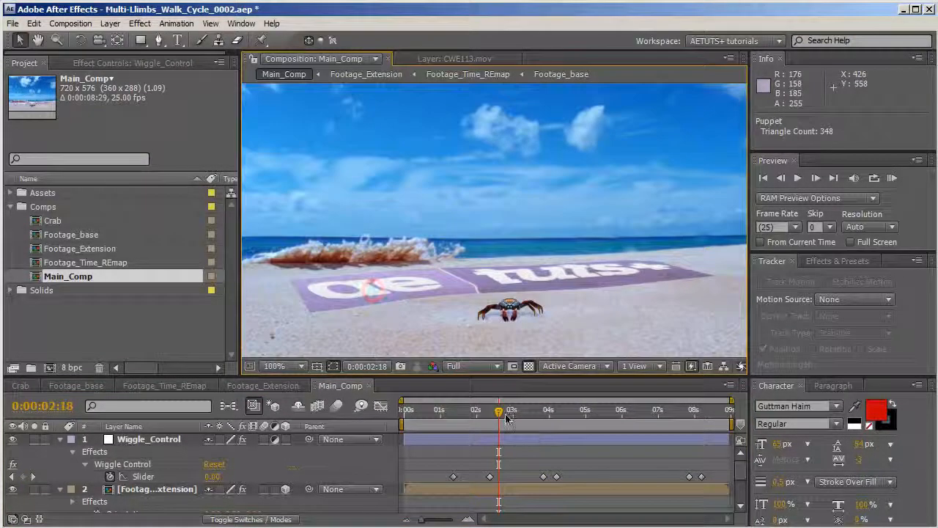
Scrub Main_Comp between about 0:00:02:18 and 0:00:03:28 to examine how the wave, logo and crab blend.
{"action": "left_click_drag", "start_coordinate": [503, 413], "coordinate": [522, 413]}
{"action": "left_click", "coordinate": [534, 272]}
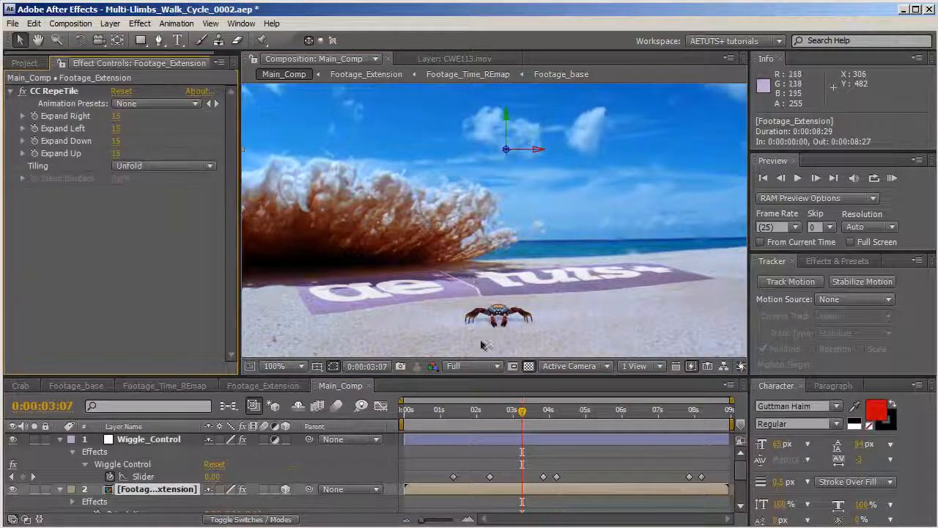
{"action": "left_click", "coordinate": [509, 410]}
{"action": "left_click_drag", "start_coordinate": [507, 408], "coordinate": [505, 409]}
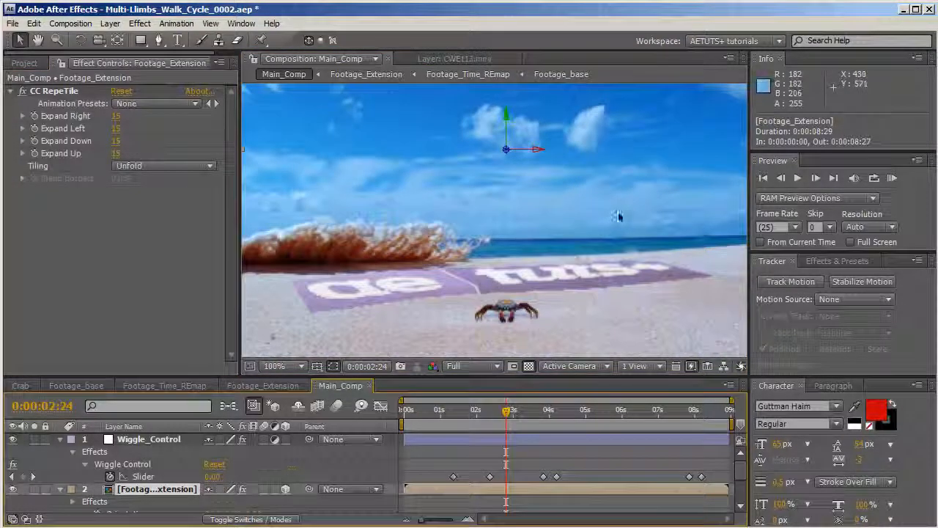
{"action": "scroll", "coordinate": [620, 218], "scroll_direction": "down", "scroll_amount": 1}
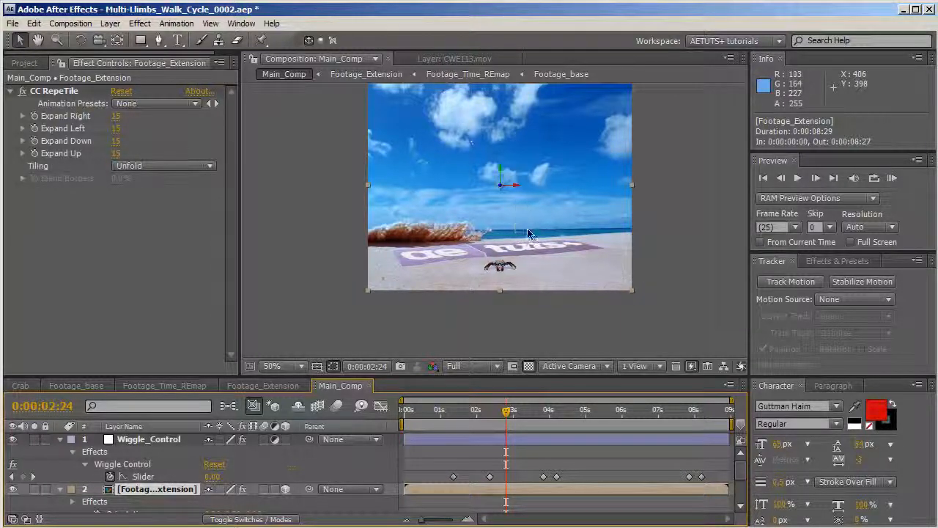
{"action": "left_click_drag", "start_coordinate": [511, 415], "coordinate": [548, 414]}
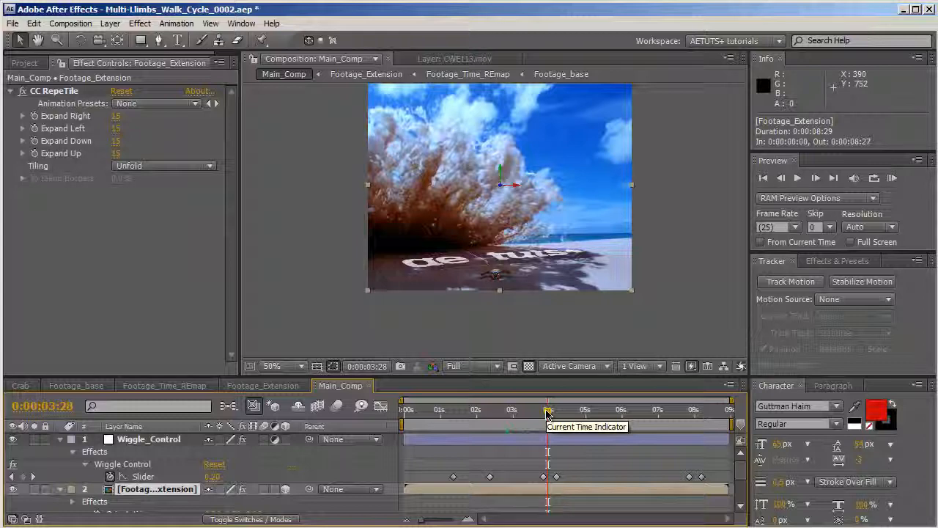
Review the animated limbs in the Crab comp and open the Footage_Extension comp.
{"action": "key", "text": "period"}
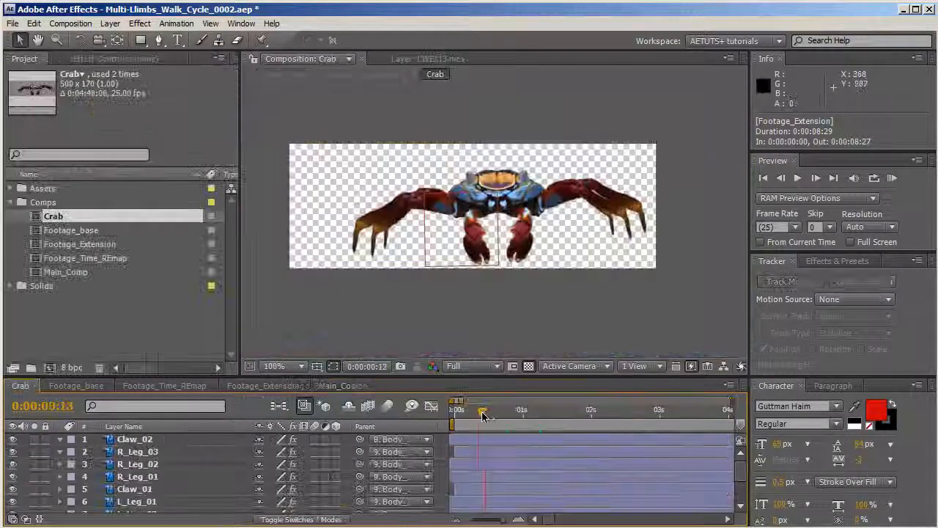
{"action": "left_click_drag", "start_coordinate": [487, 414], "coordinate": [562, 427]}
{"action": "left_click", "coordinate": [243, 388]}
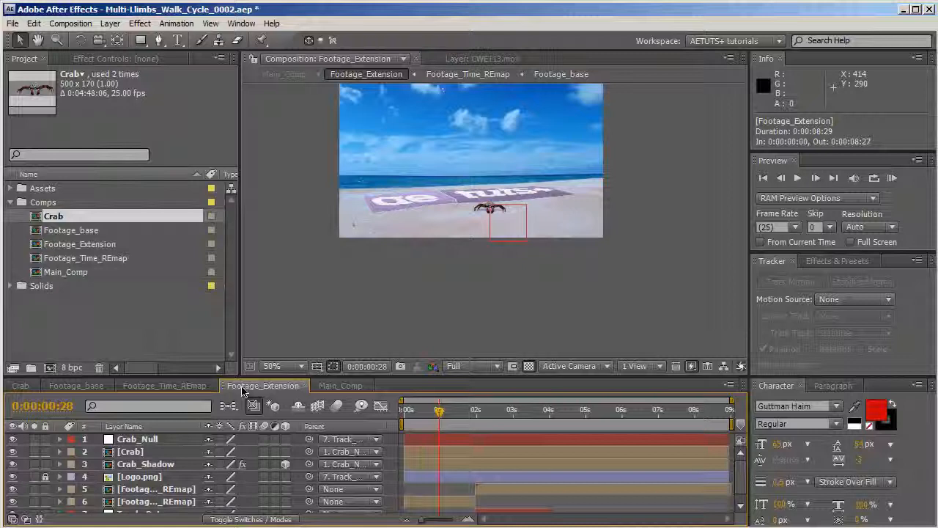